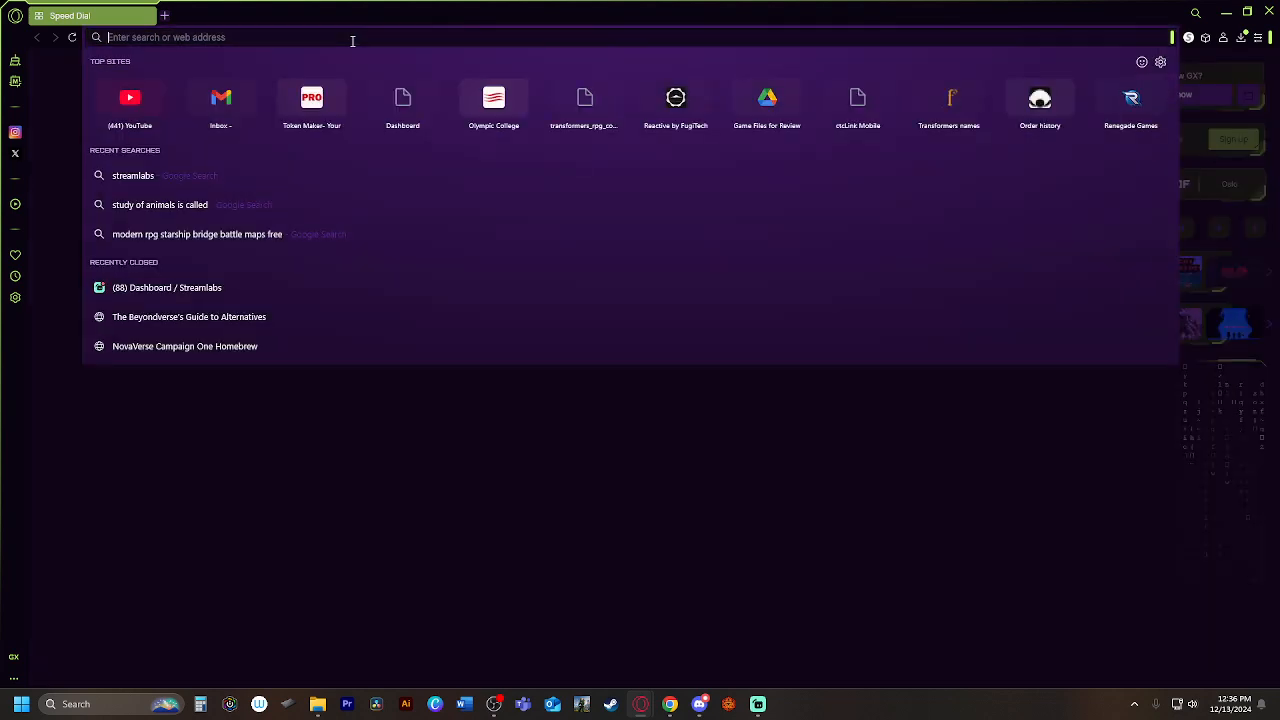
Step: Open streamlabs.com in the browser
{"action": "type", "text": "stream"}
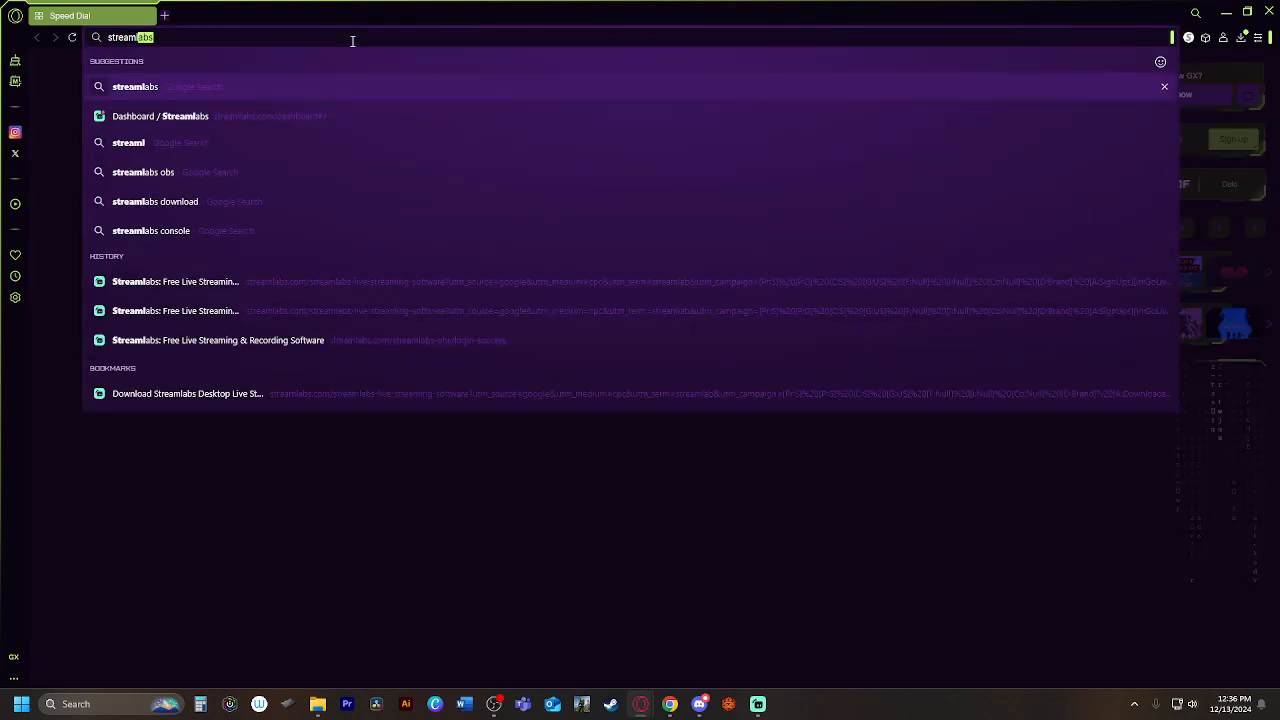
{"action": "type", "text": "labs.com"}
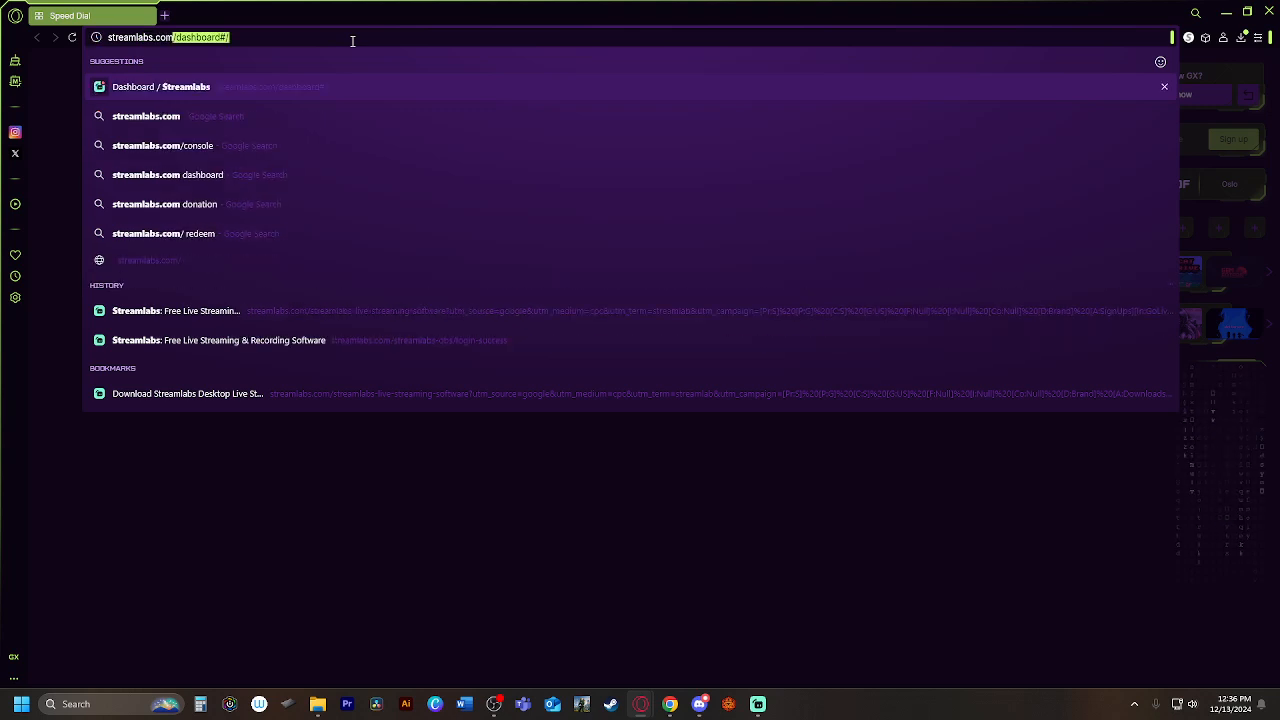
{"action": "key", "text": "Return"}
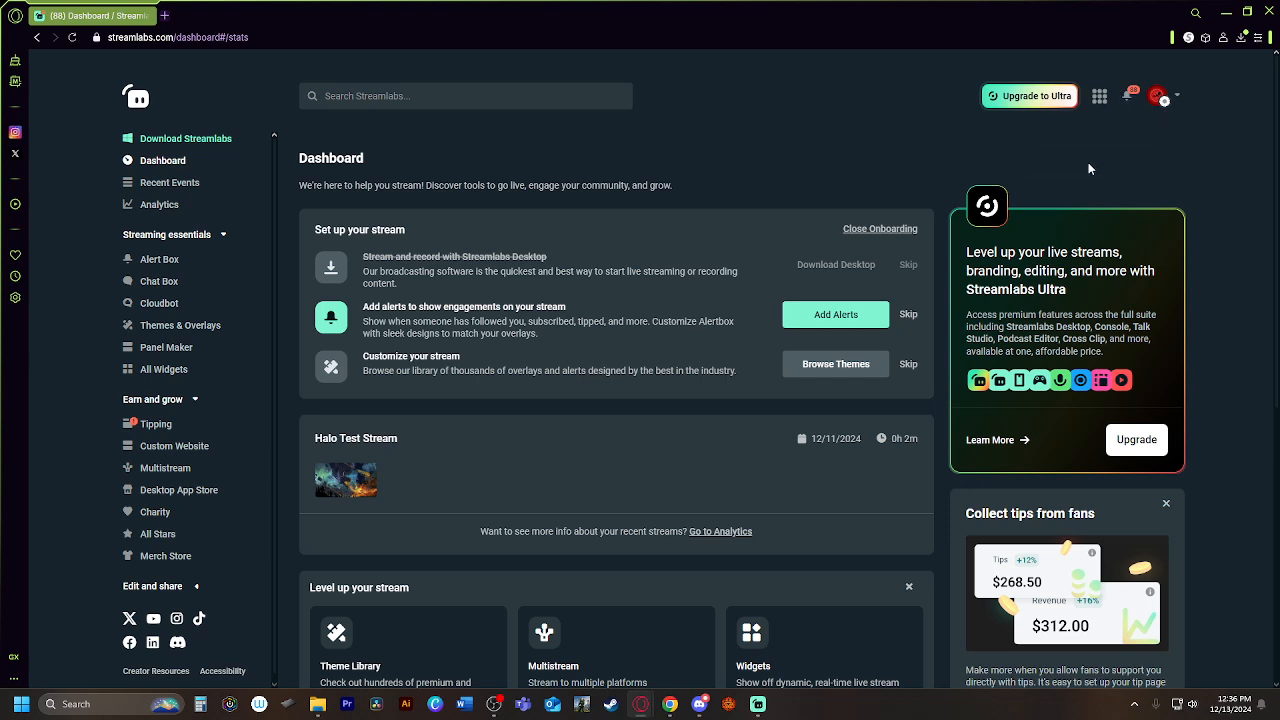
Step: Log out of the current Streamlabs account
{"action": "left_click", "coordinate": [1172, 96]}
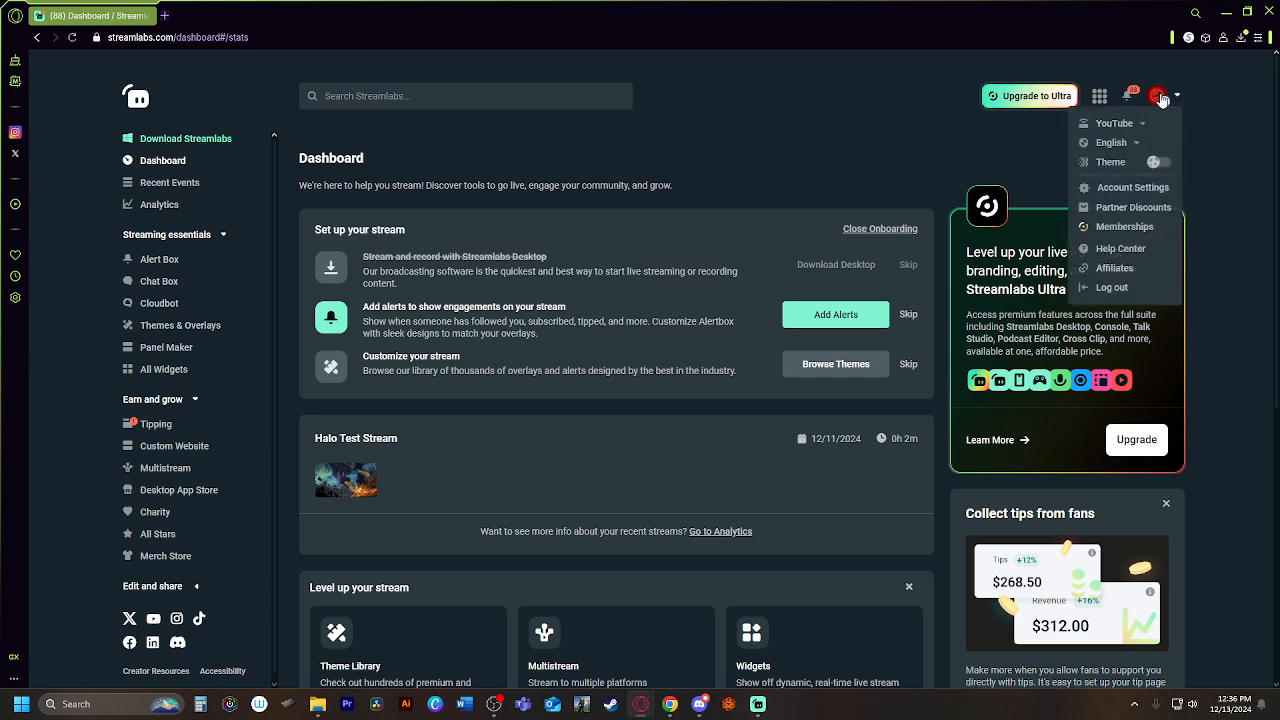
{"action": "left_click", "coordinate": [1160, 97]}
{"action": "left_click", "coordinate": [1160, 97]}
{"action": "left_click", "coordinate": [1112, 268]}
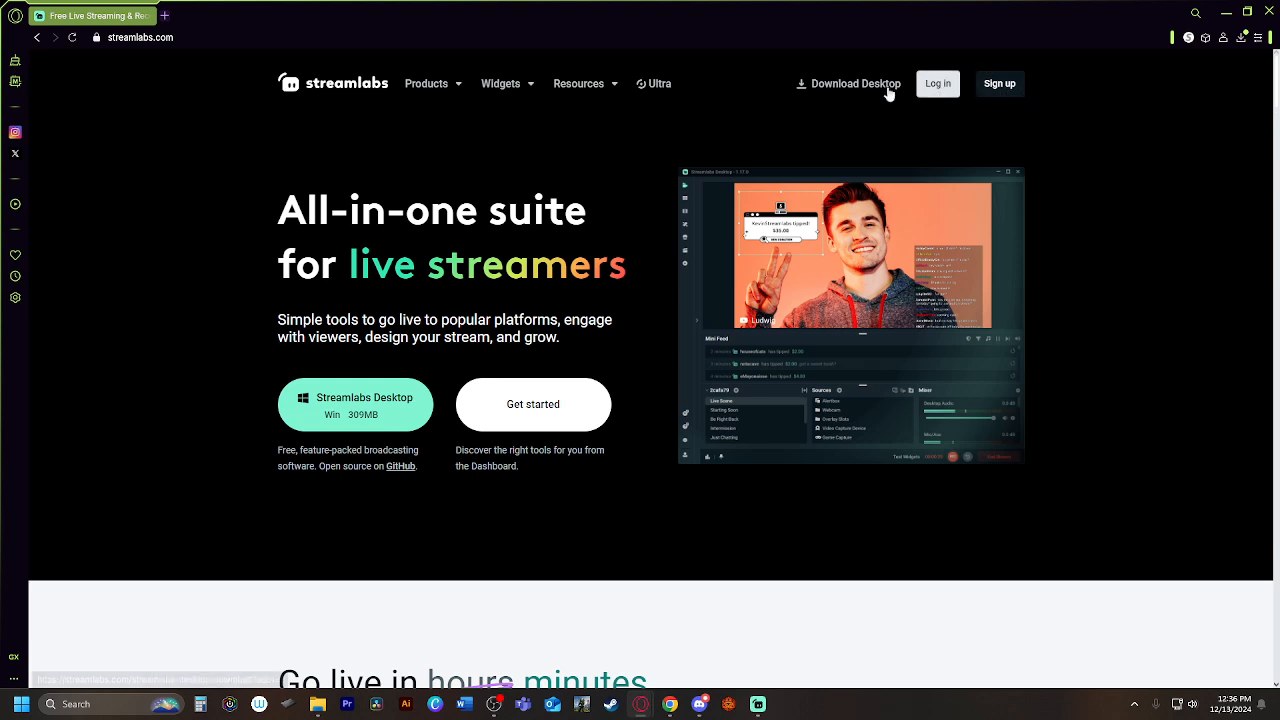
Step: Log in to Streamlabs with YouTube, choosing the third listed Google account and granting Streamlabs access
{"action": "left_click", "coordinate": [1003, 84]}
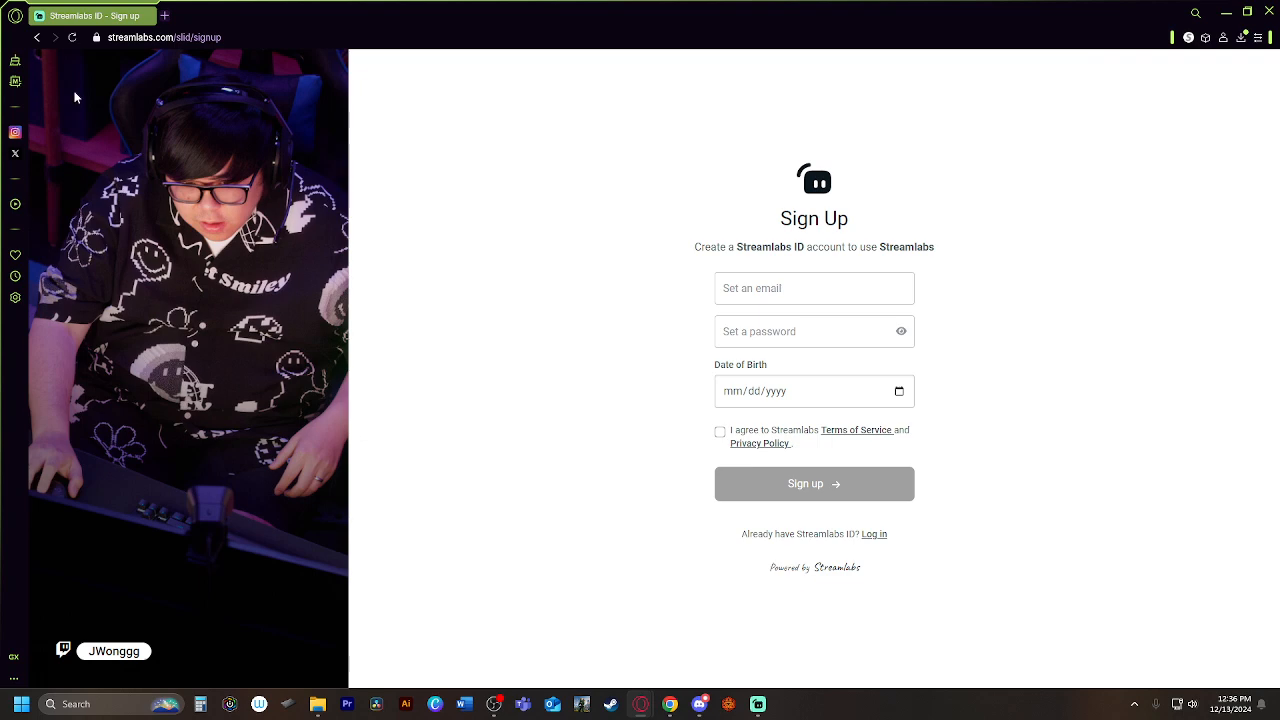
{"action": "left_click", "coordinate": [38, 37]}
{"action": "left_click", "coordinate": [937, 83]}
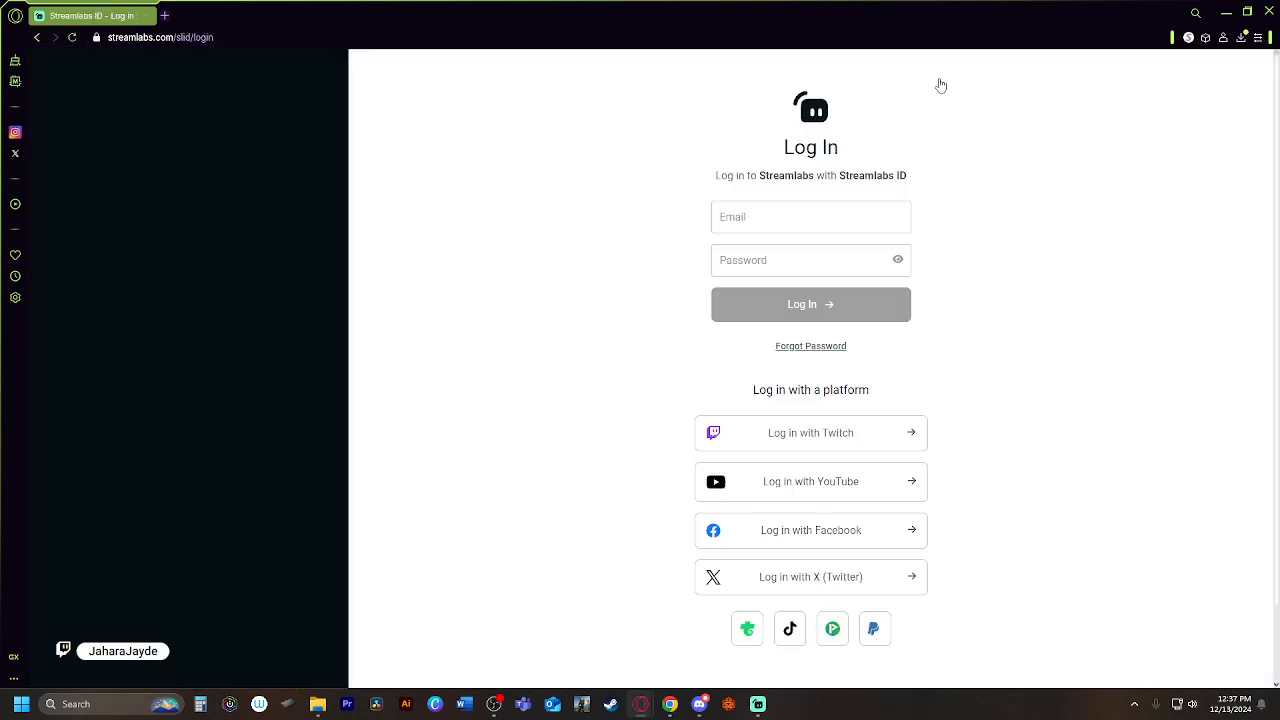
{"action": "scroll", "coordinate": [804, 418], "scroll_direction": "down", "scroll_amount": 1}
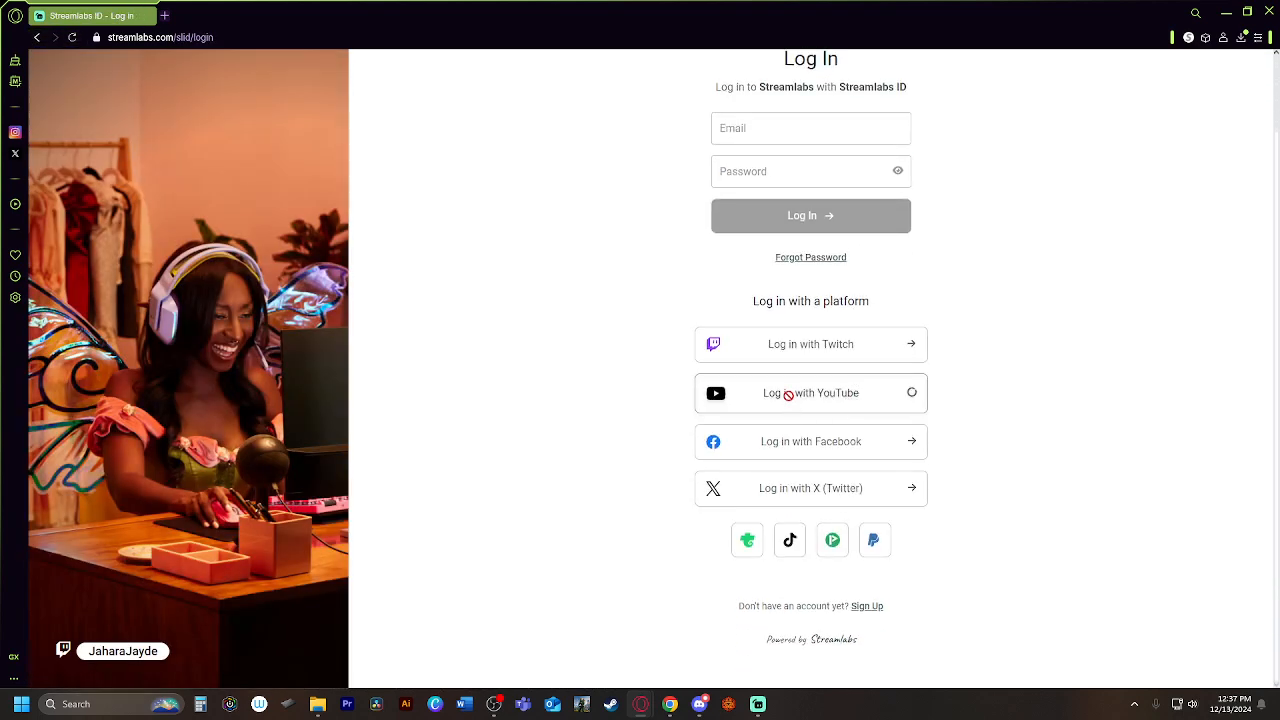
{"action": "left_click", "coordinate": [789, 397]}
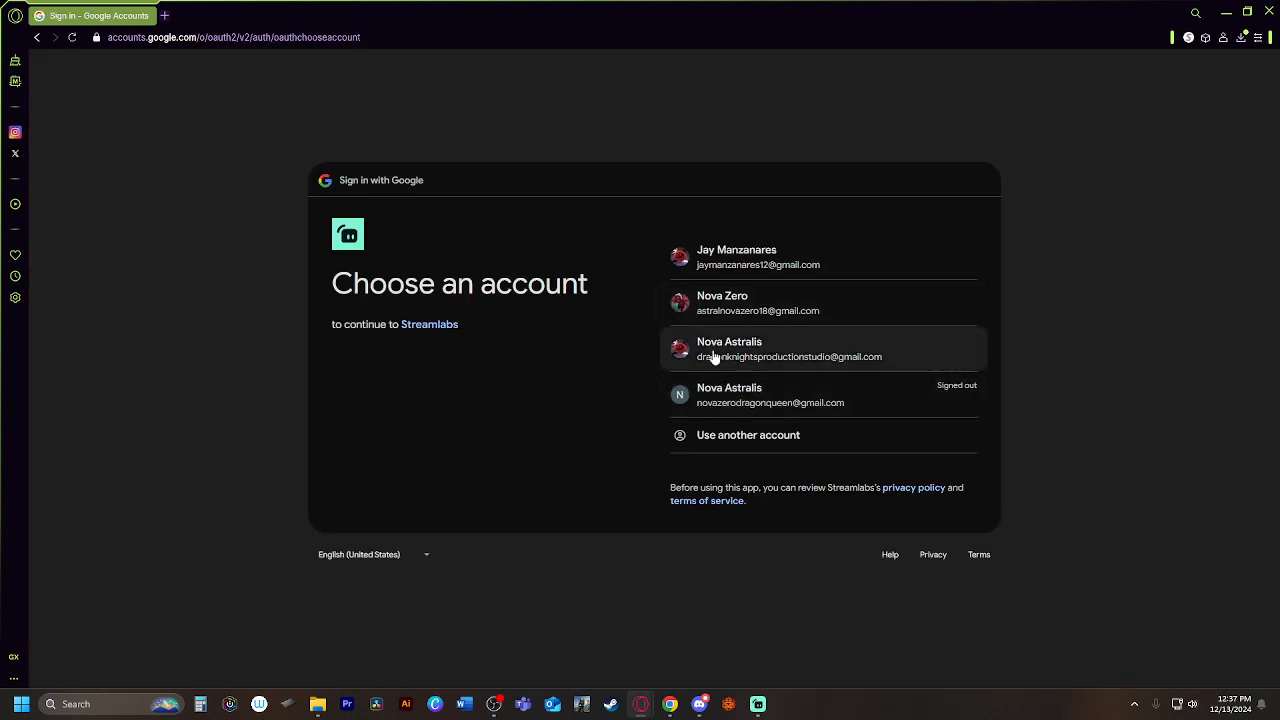
{"action": "left_click", "coordinate": [729, 350]}
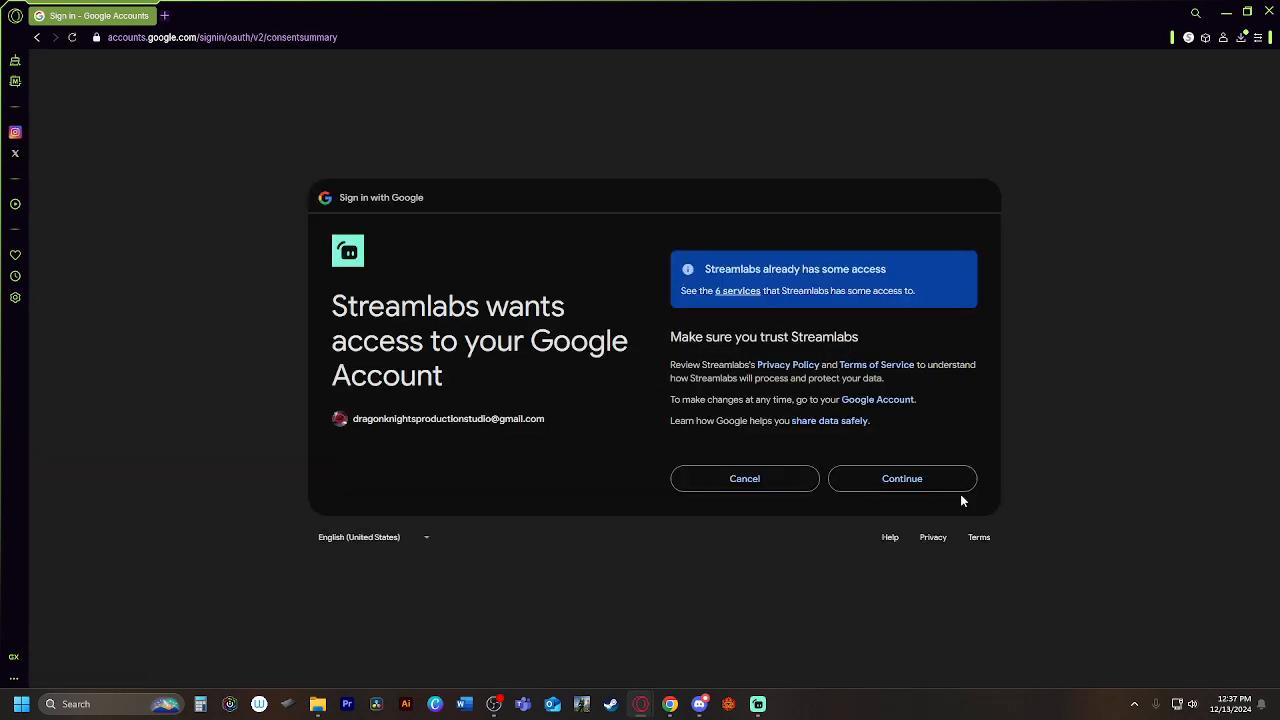
{"action": "left_click", "coordinate": [887, 490]}
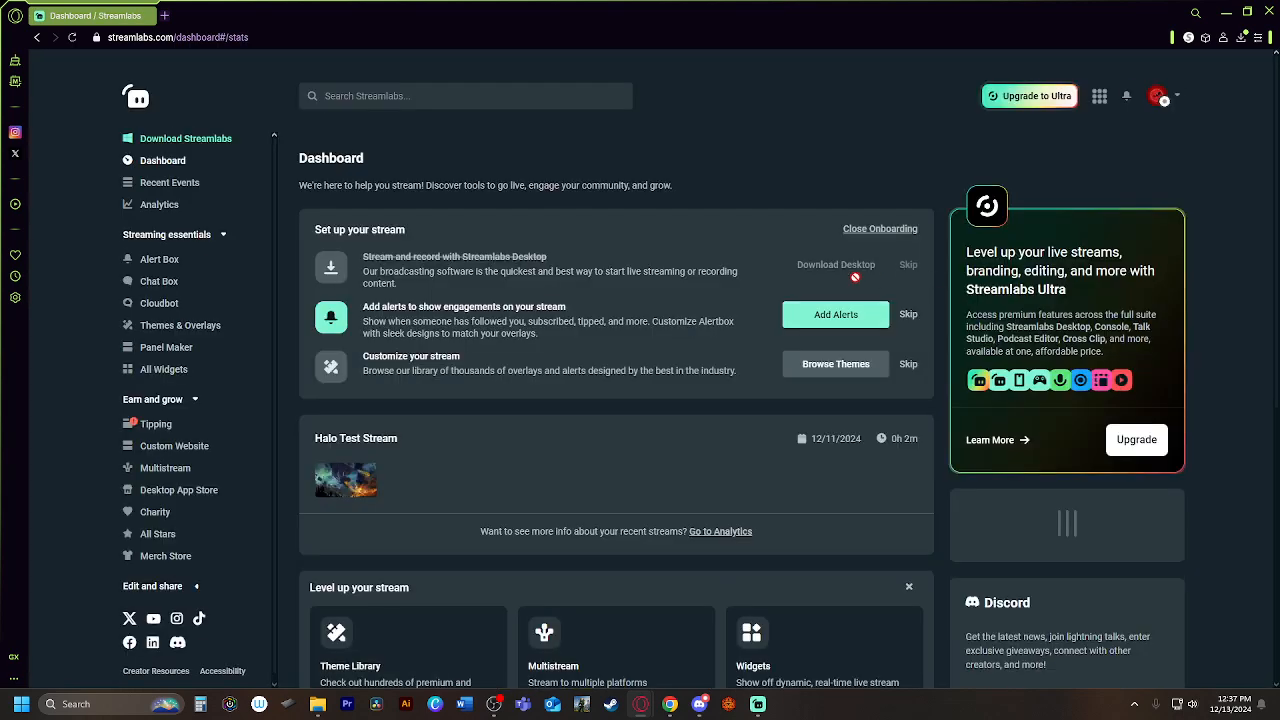
{"action": "scroll", "coordinate": [770, 304], "scroll_direction": "down", "scroll_amount": 3}
{"action": "scroll", "coordinate": [719, 64], "scroll_direction": "up", "scroll_amount": 3}
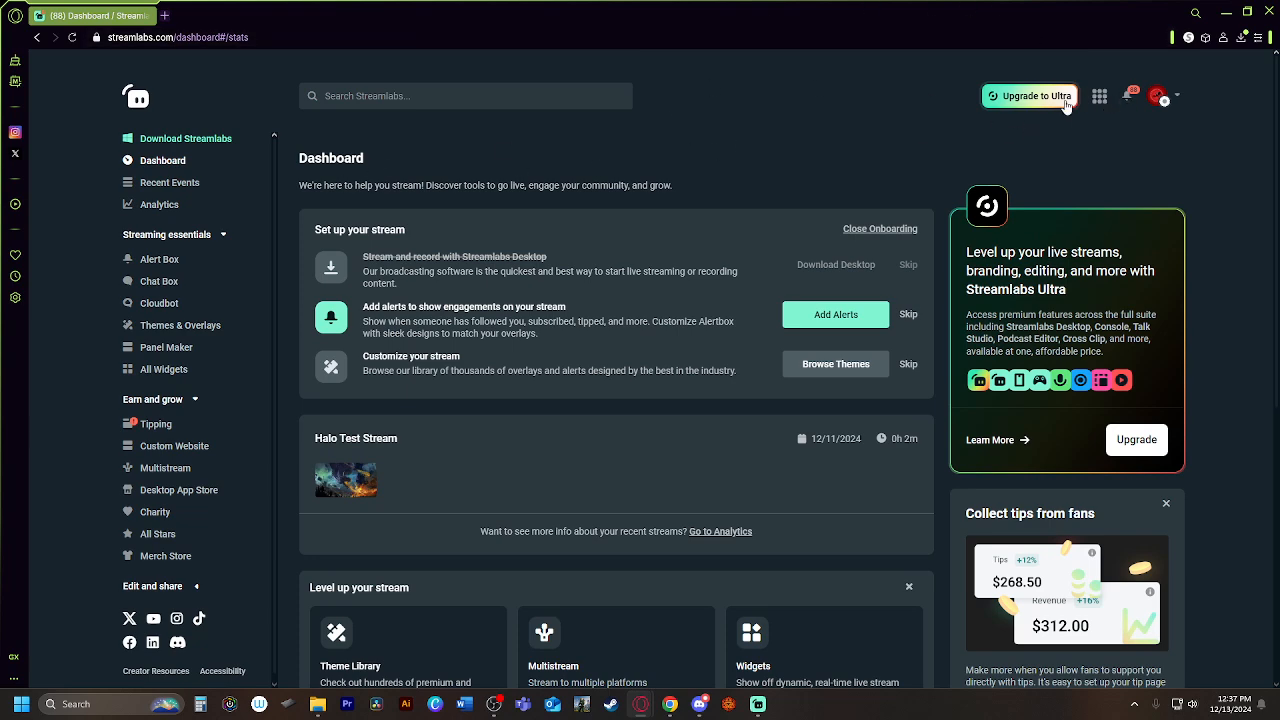
{"action": "scroll", "coordinate": [711, 216], "scroll_direction": "down", "scroll_amount": 2}
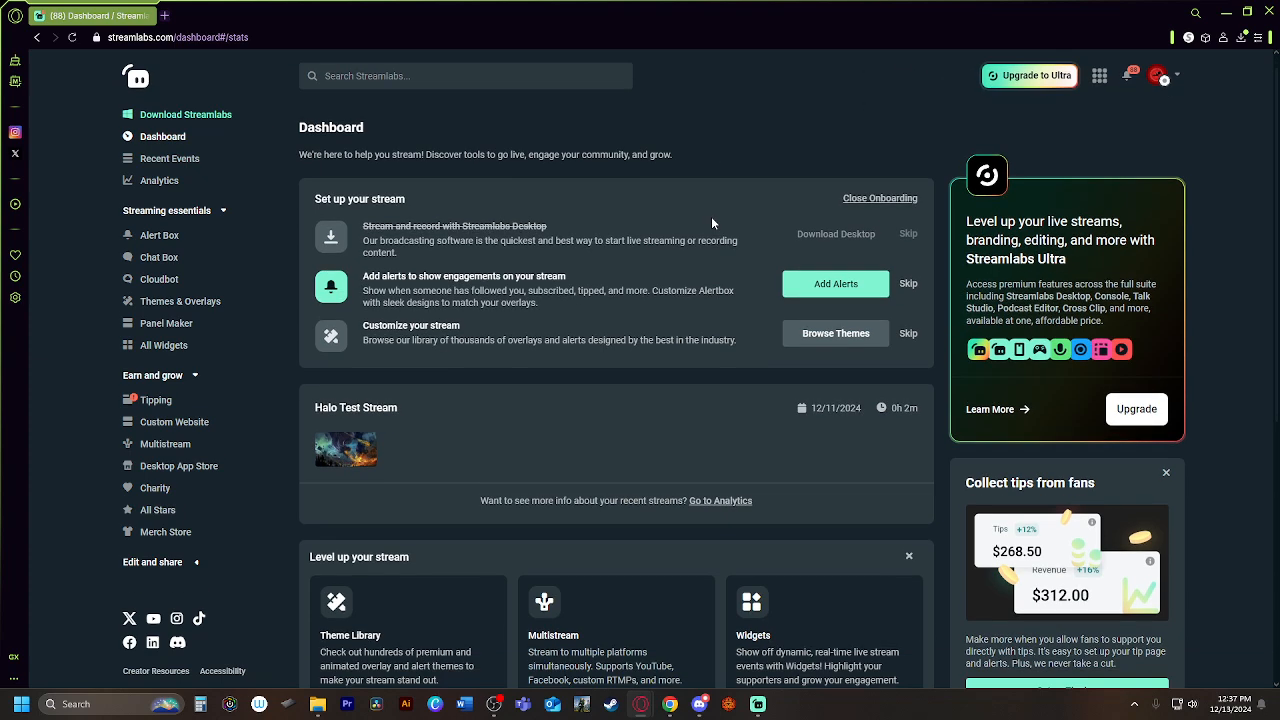
{"action": "scroll", "coordinate": [780, 230], "scroll_direction": "up", "scroll_amount": 2}
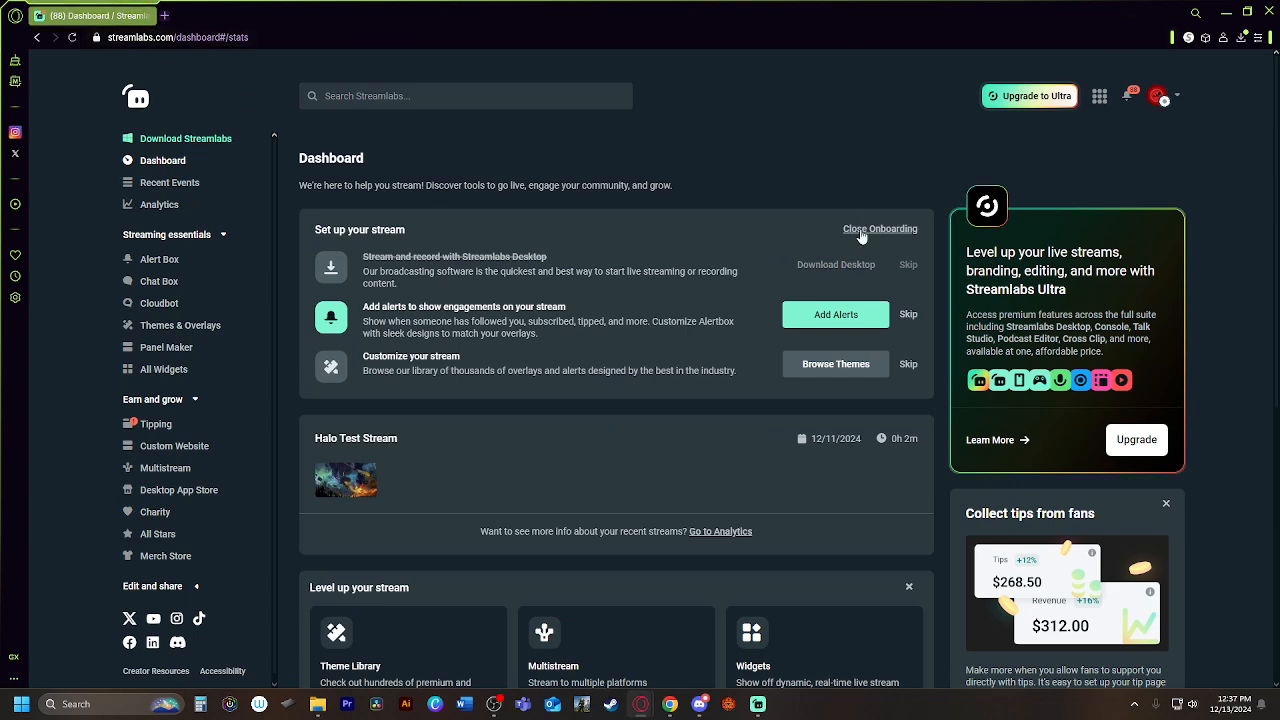
Step: Minimize the browser and switch to the Streamlabs Desktop editor
{"action": "left_click", "coordinate": [1224, 12]}
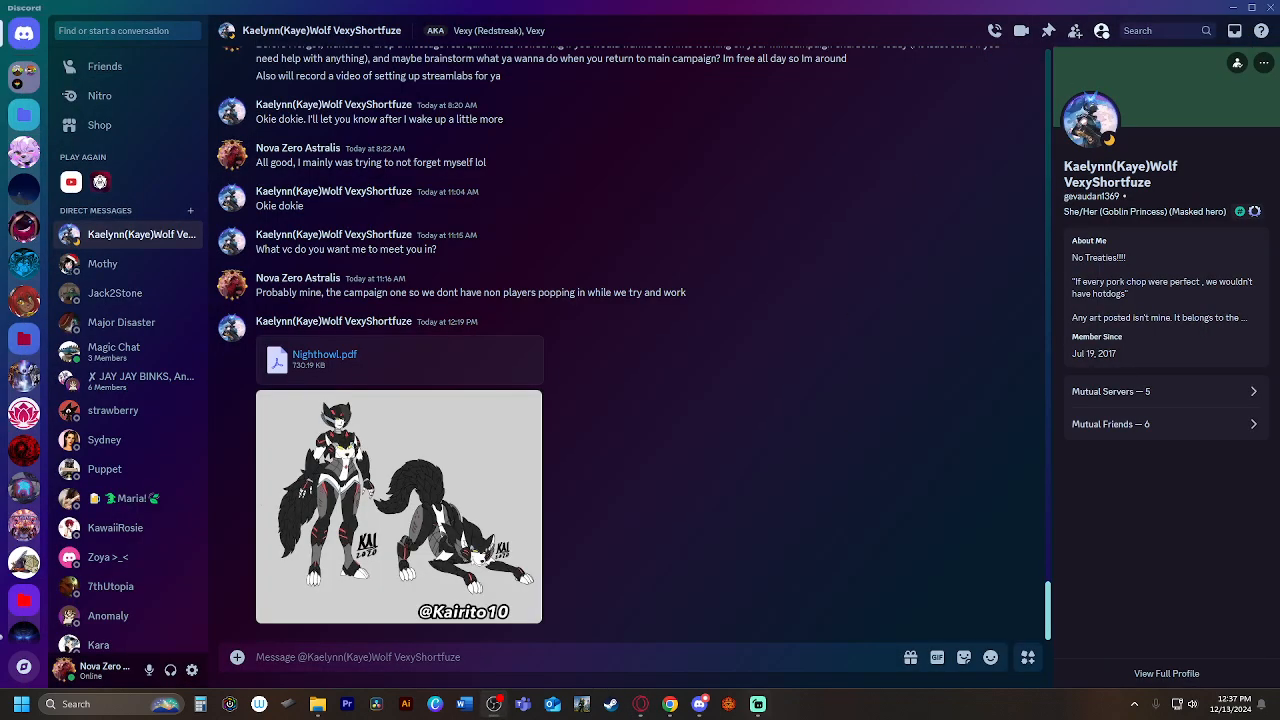
{"action": "left_click", "coordinate": [758, 704]}
{"action": "scroll", "coordinate": [688, 484], "scroll_direction": "up", "scroll_amount": 5}
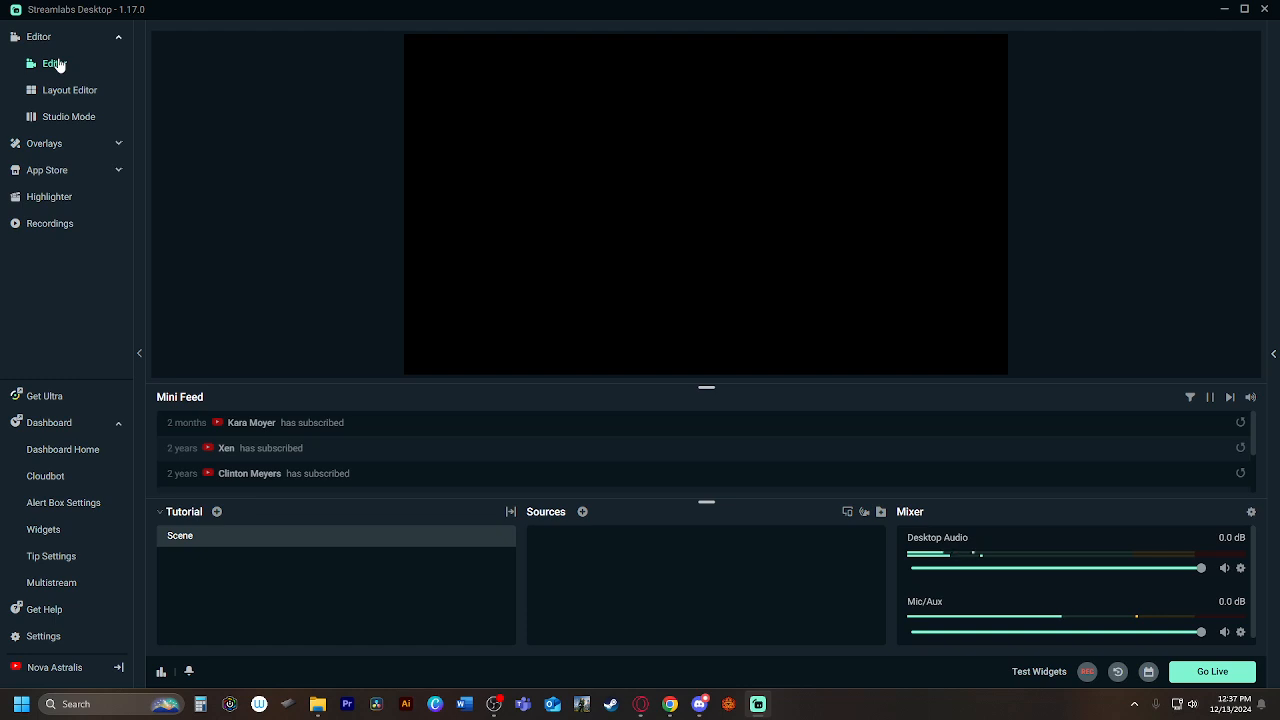
Step: Rename the existing scene in the Tutorial collection to "Stream Overlay"
{"action": "right_click", "coordinate": [192, 541]}
{"action": "left_click", "coordinate": [226, 565]}
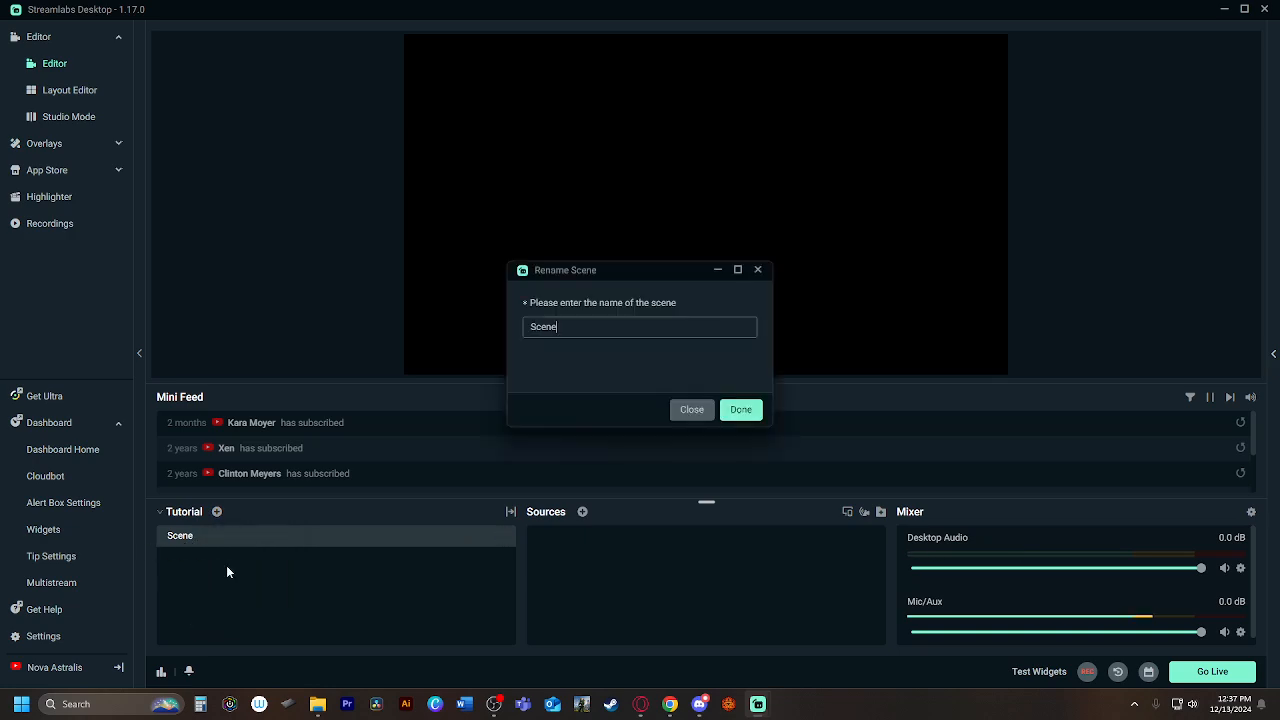
{"action": "left_click_drag", "start_coordinate": [569, 322], "coordinate": [505, 328]}
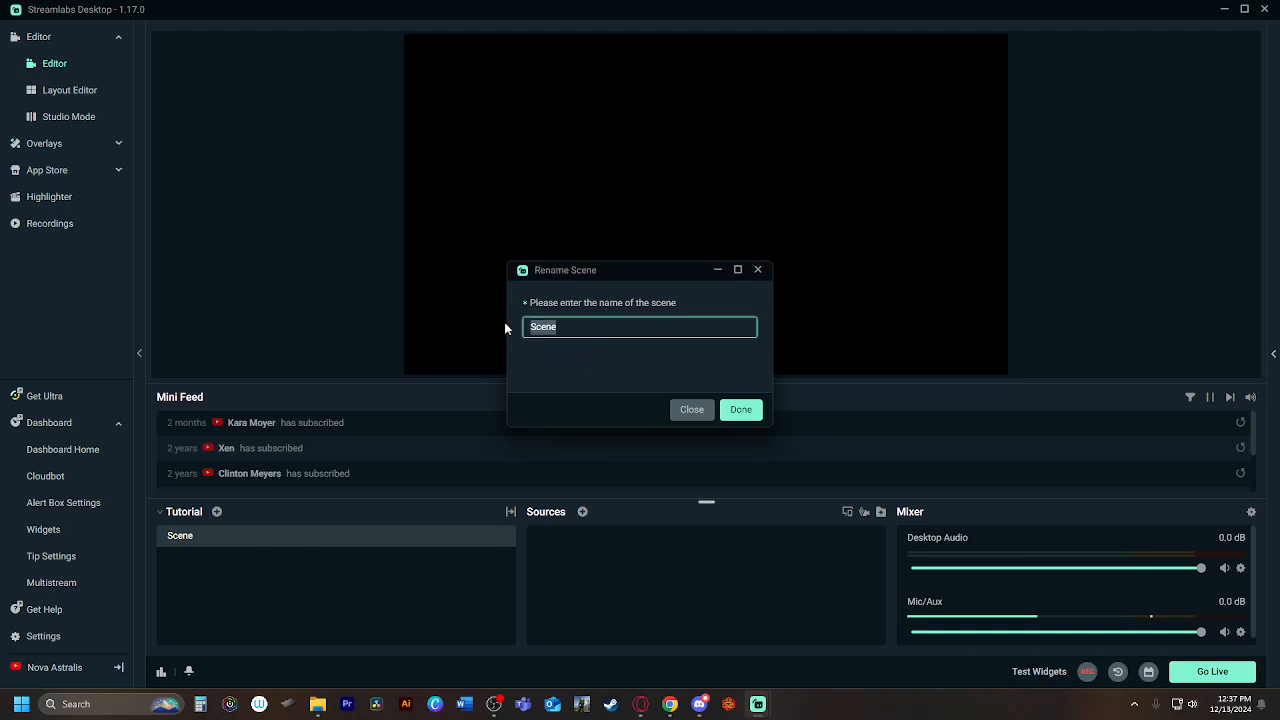
{"action": "type", "text": "Stream Overlaye"}
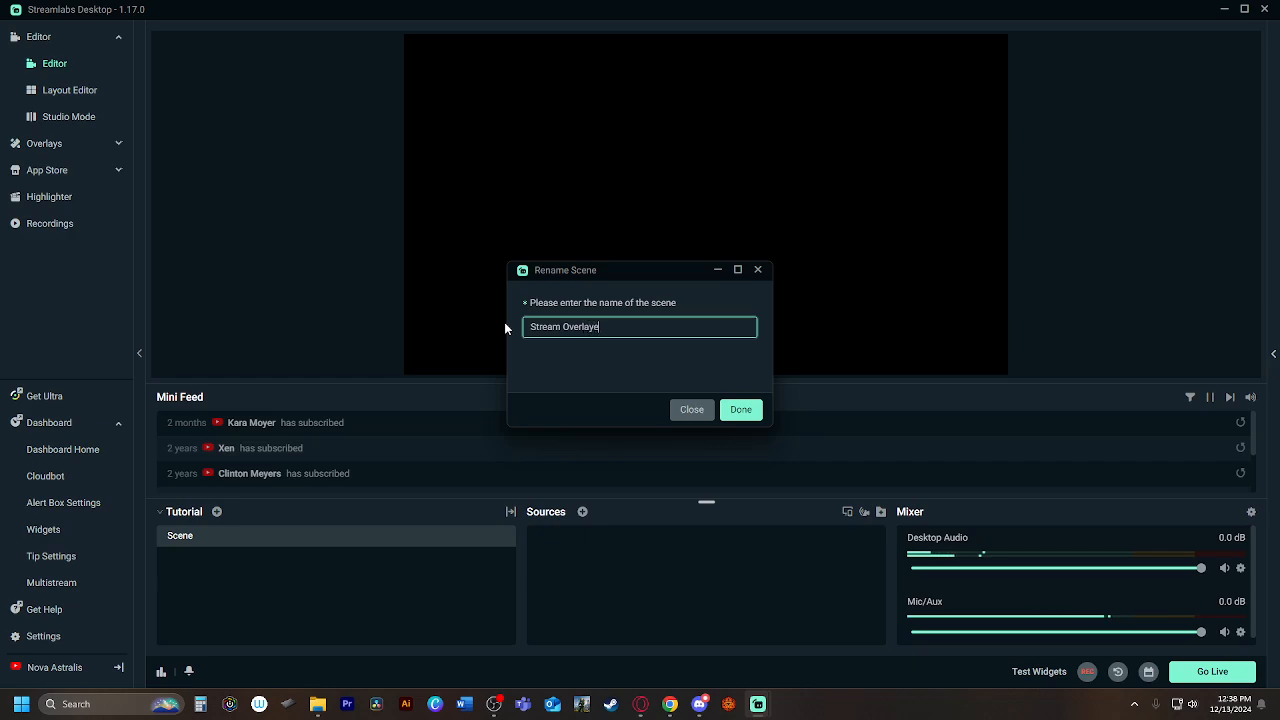
{"action": "key", "text": "BackSpace"}
{"action": "left_click", "coordinate": [737, 409]}
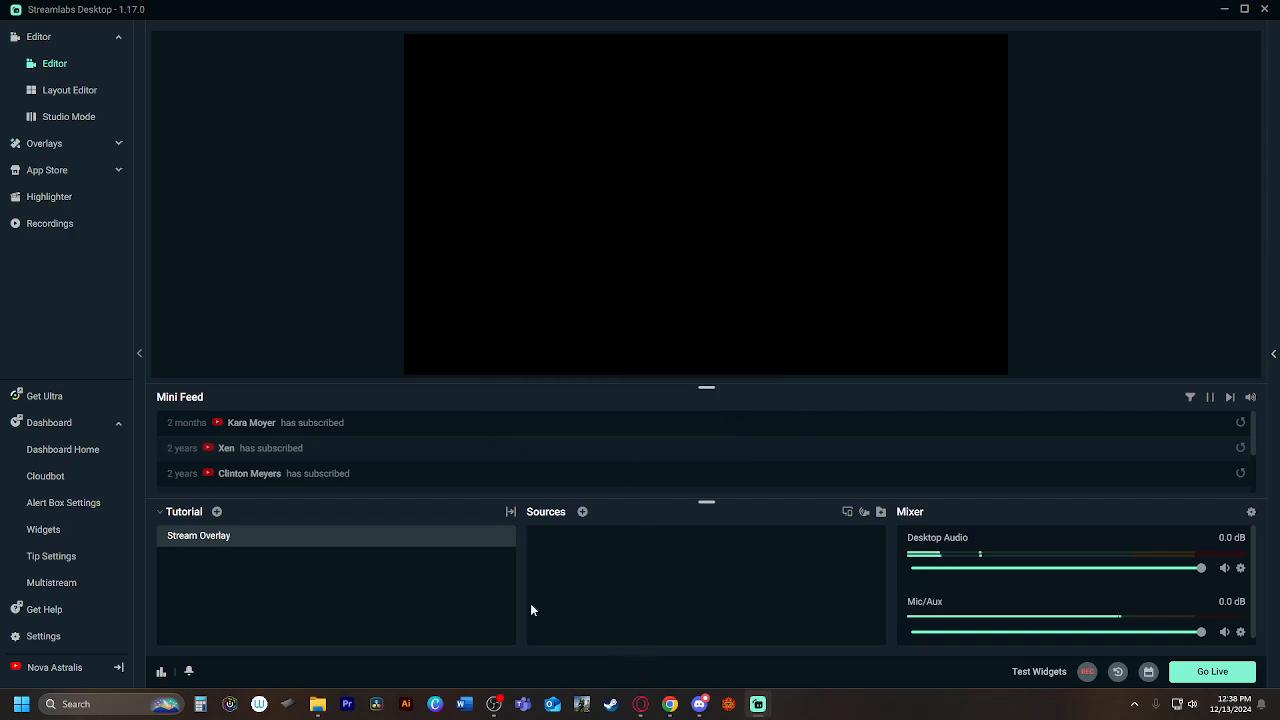
{"action": "left_click", "coordinate": [317, 704]}
{"action": "left_click_drag", "start_coordinate": [889, 213], "coordinate": [1279, 213]}
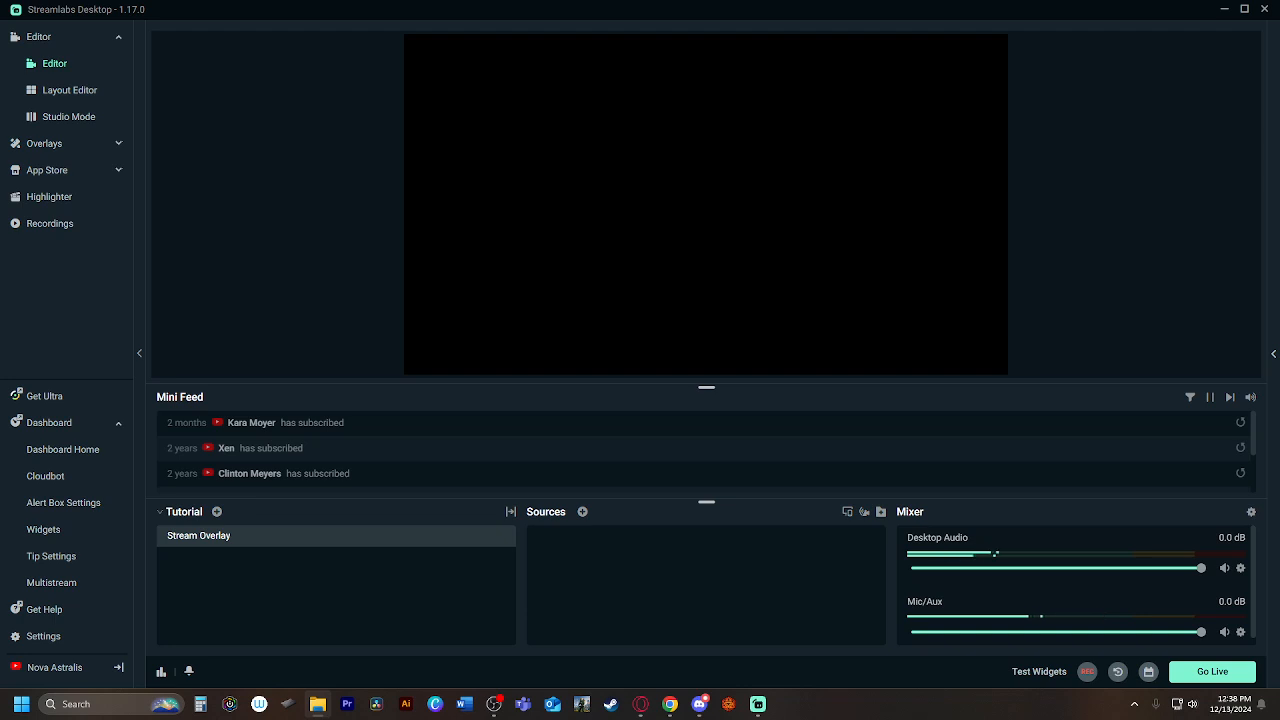
Step: Add an Image source named "Stream Overlay" to the scene
{"action": "left_click", "coordinate": [582, 512]}
{"action": "left_click", "coordinate": [584, 514]}
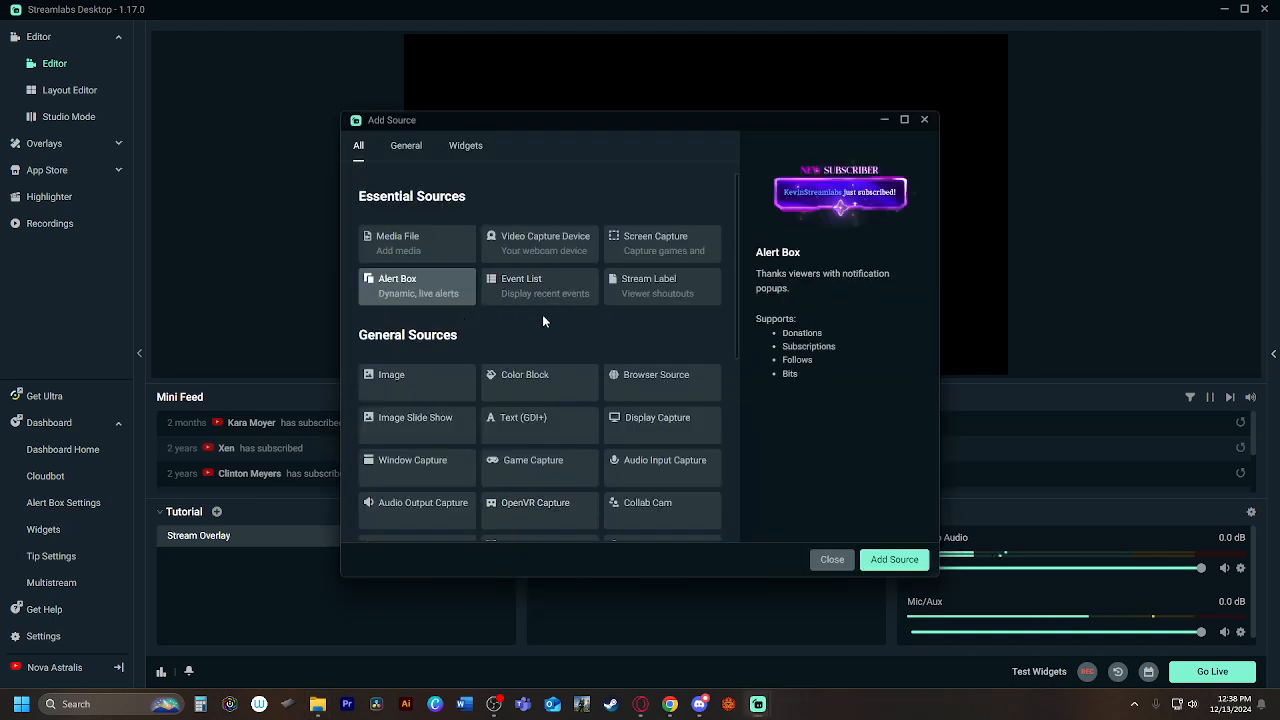
{"action": "scroll", "coordinate": [545, 320], "scroll_direction": "down", "scroll_amount": 3}
{"action": "scroll", "coordinate": [560, 320], "scroll_direction": "down", "scroll_amount": 3}
{"action": "scroll", "coordinate": [545, 332], "scroll_direction": "up", "scroll_amount": 4}
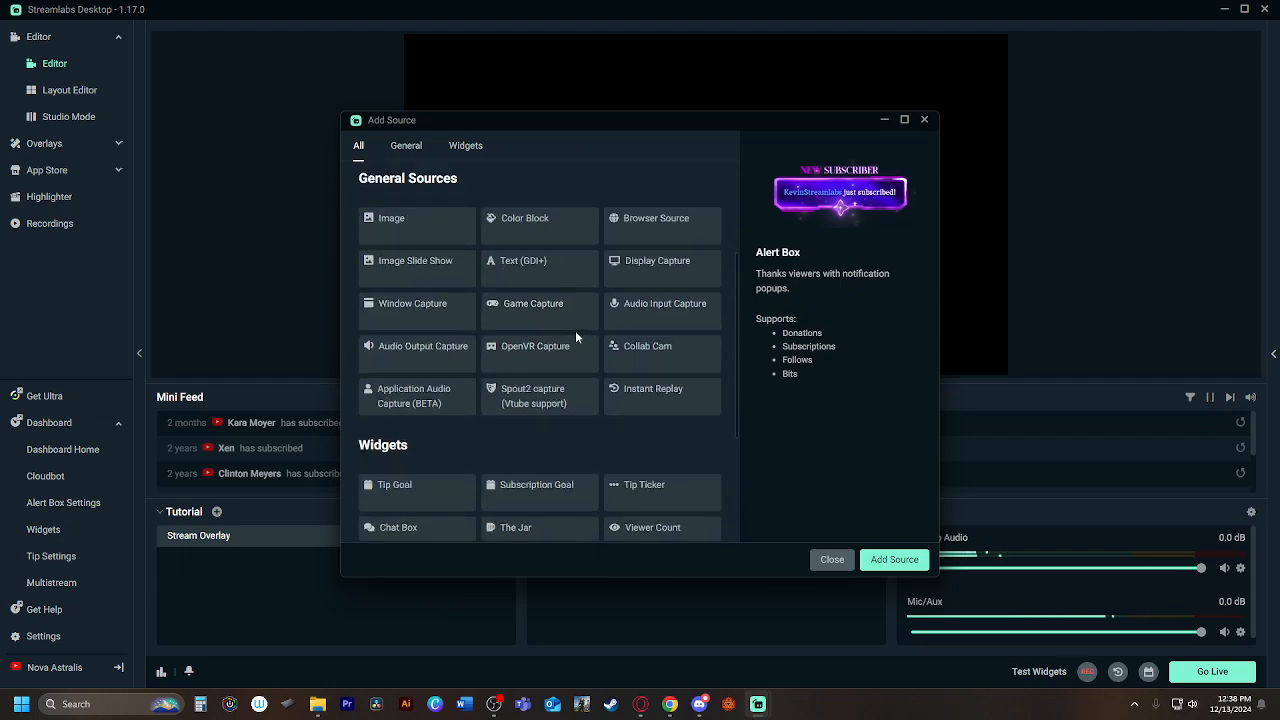
{"action": "left_click", "coordinate": [402, 222]}
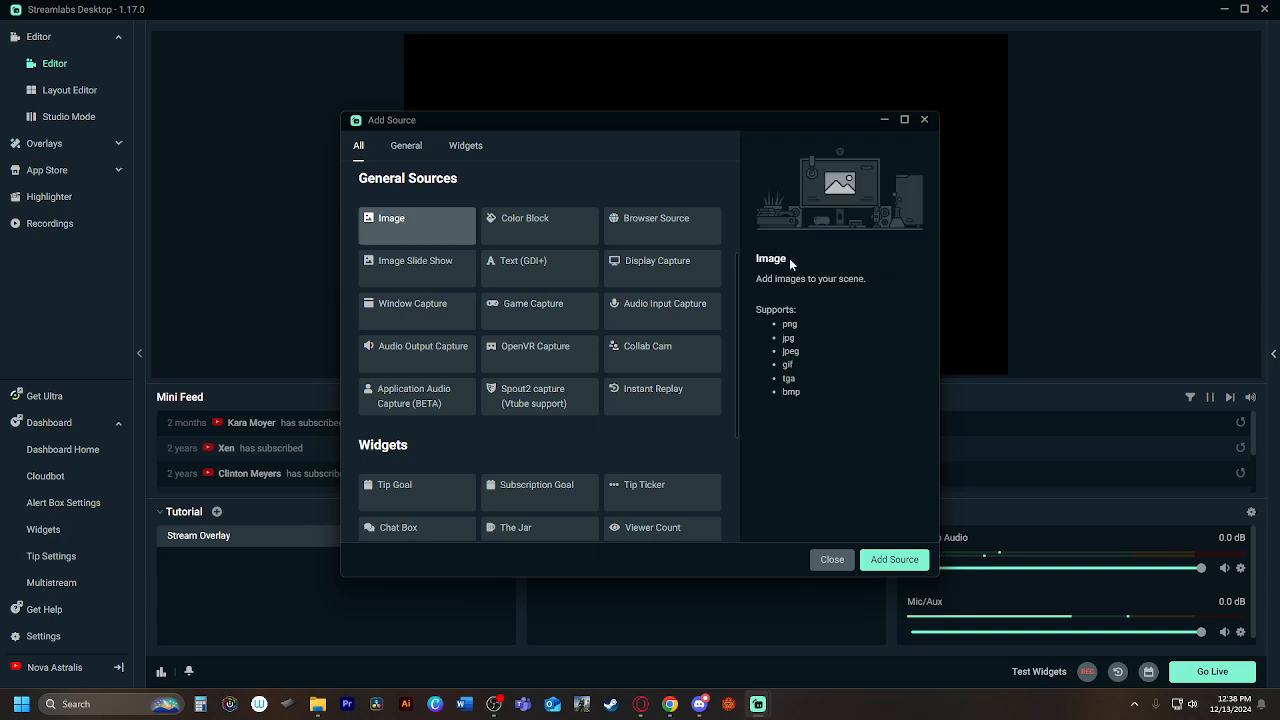
{"action": "left_click", "coordinate": [887, 560]}
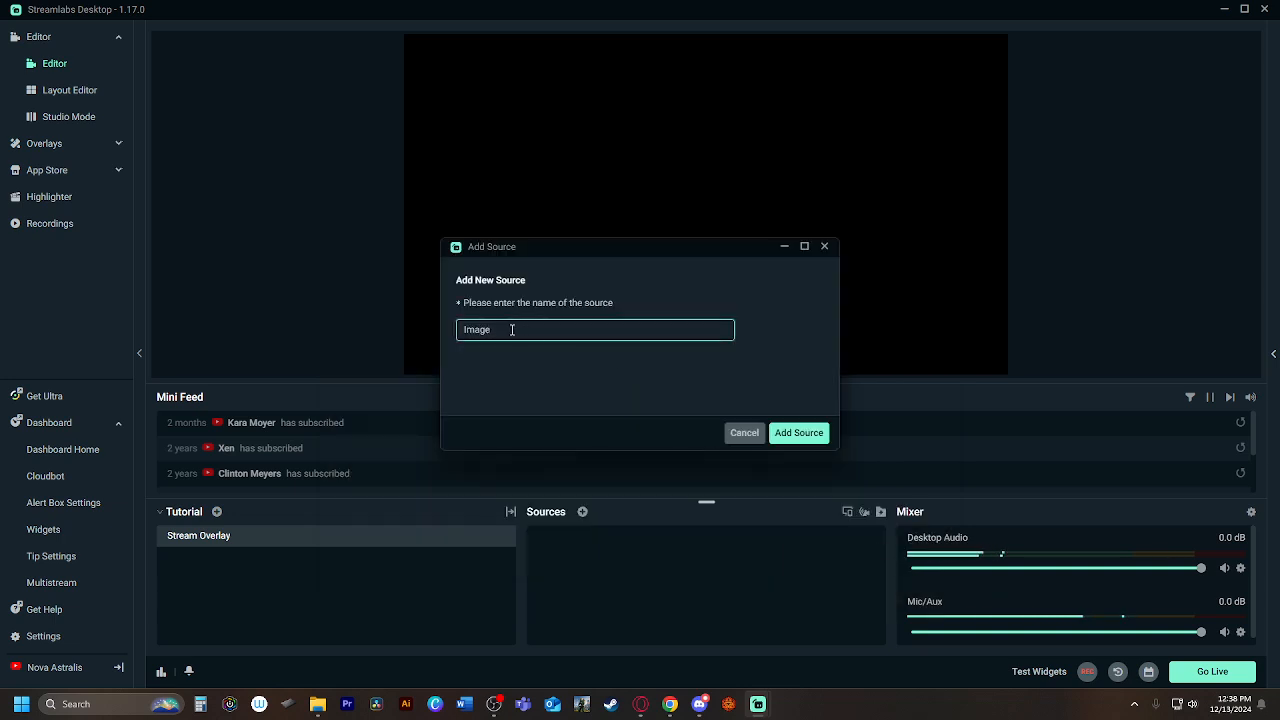
{"action": "key", "text": "ctrl+a"}
{"action": "type", "text": "Stream Overlay"}
{"action": "left_click", "coordinate": [786, 437]}
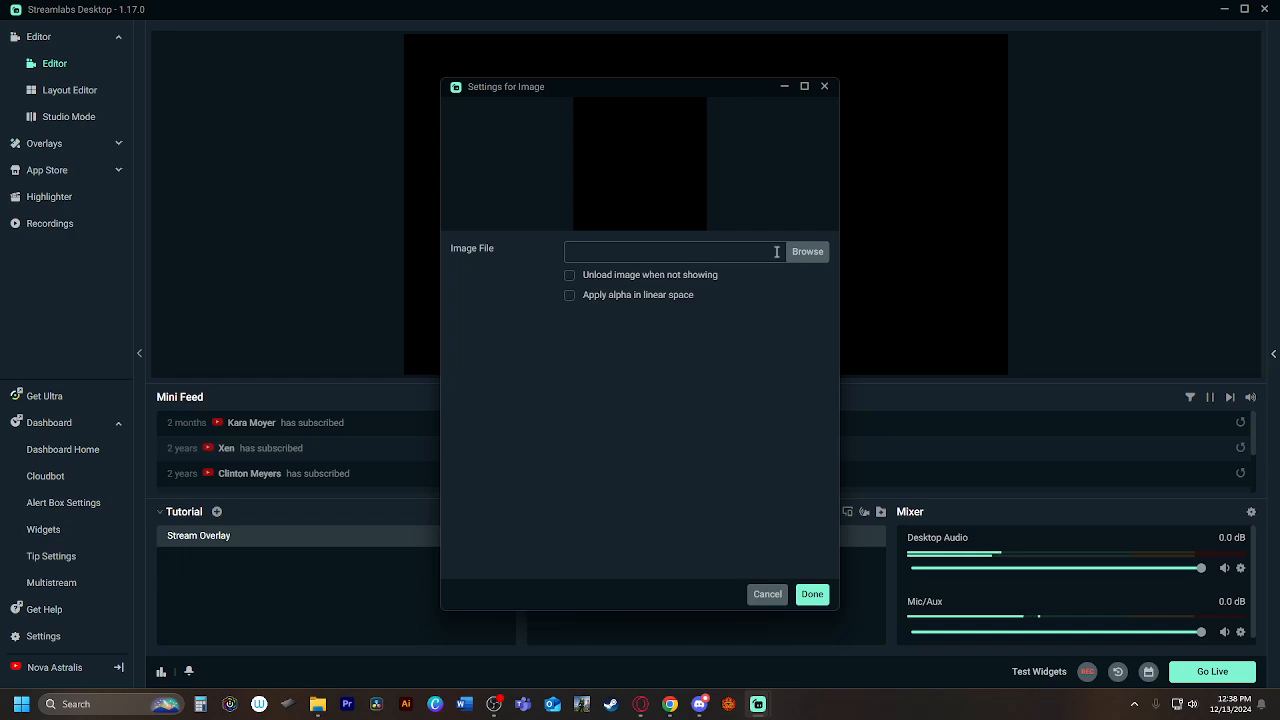
Step: Load the image "NovaVerse Recordings Overlay" from the E: drive folder "Video Back Ups for Novaverse" into the source and accept its settings
{"action": "left_click", "coordinate": [802, 251]}
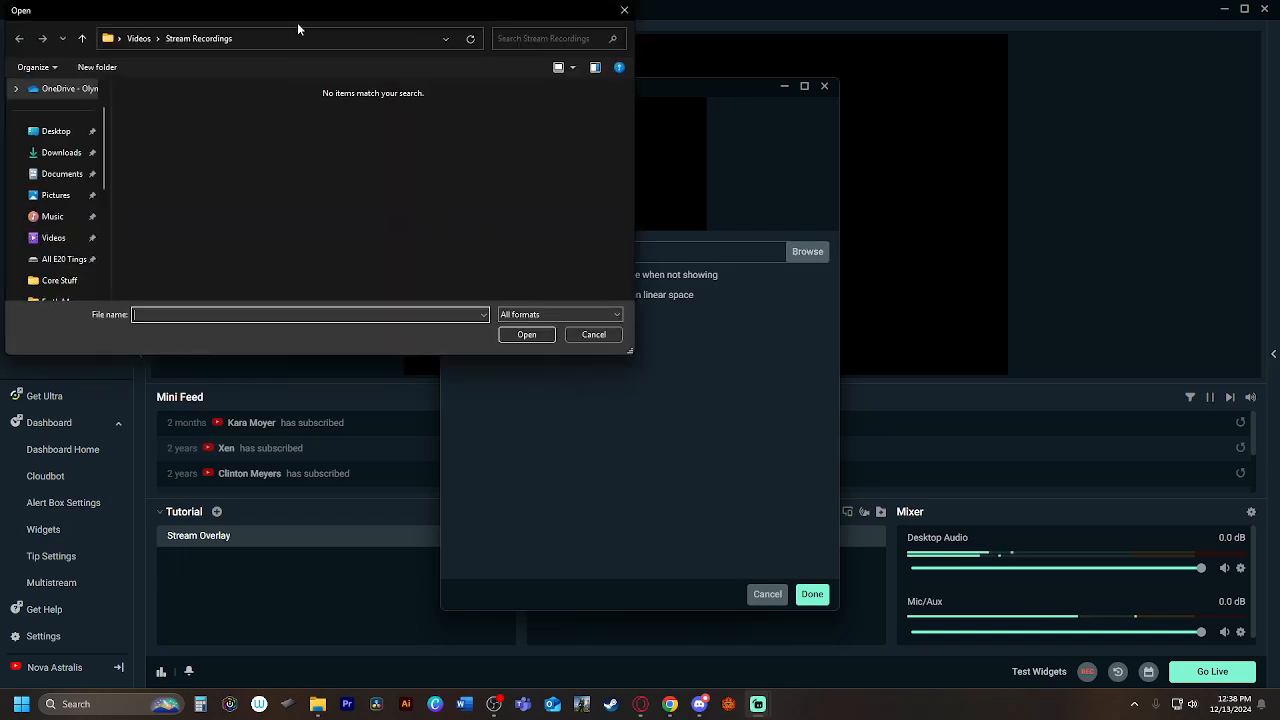
{"action": "left_click_drag", "start_coordinate": [334, 23], "coordinate": [656, 175]}
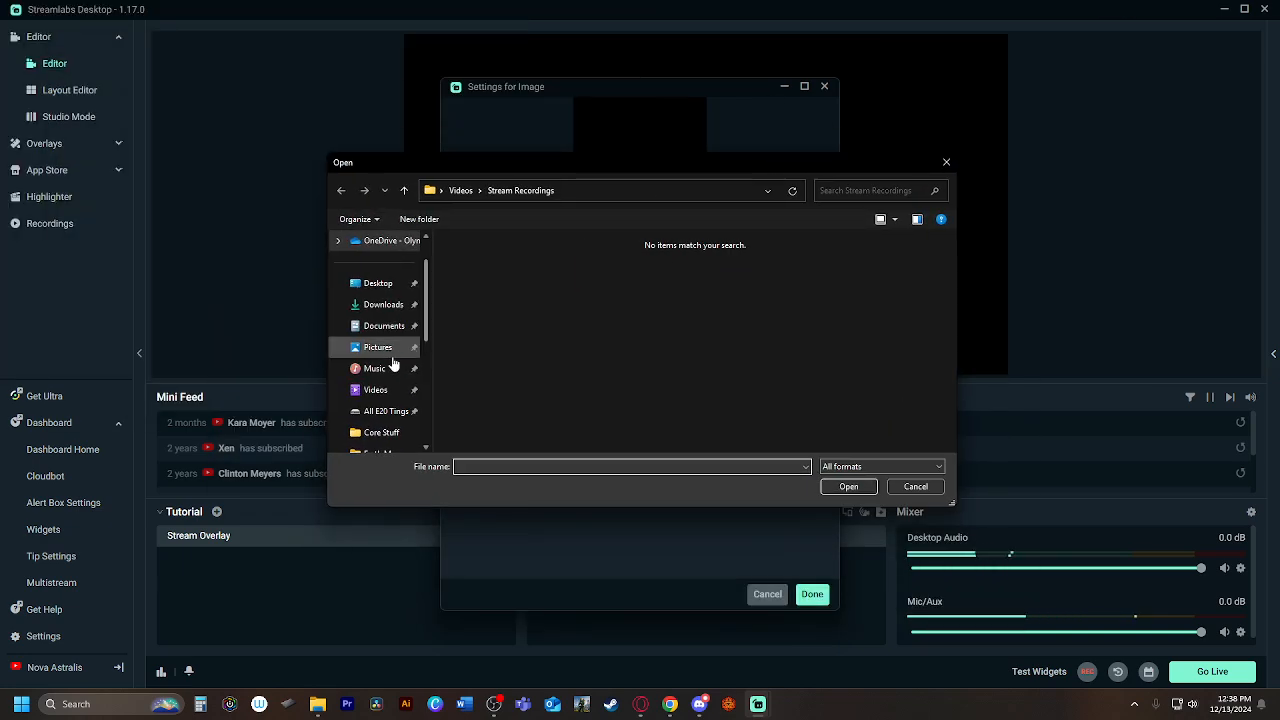
{"action": "scroll", "coordinate": [385, 360], "scroll_direction": "down", "scroll_amount": 4}
{"action": "left_click", "coordinate": [385, 389]}
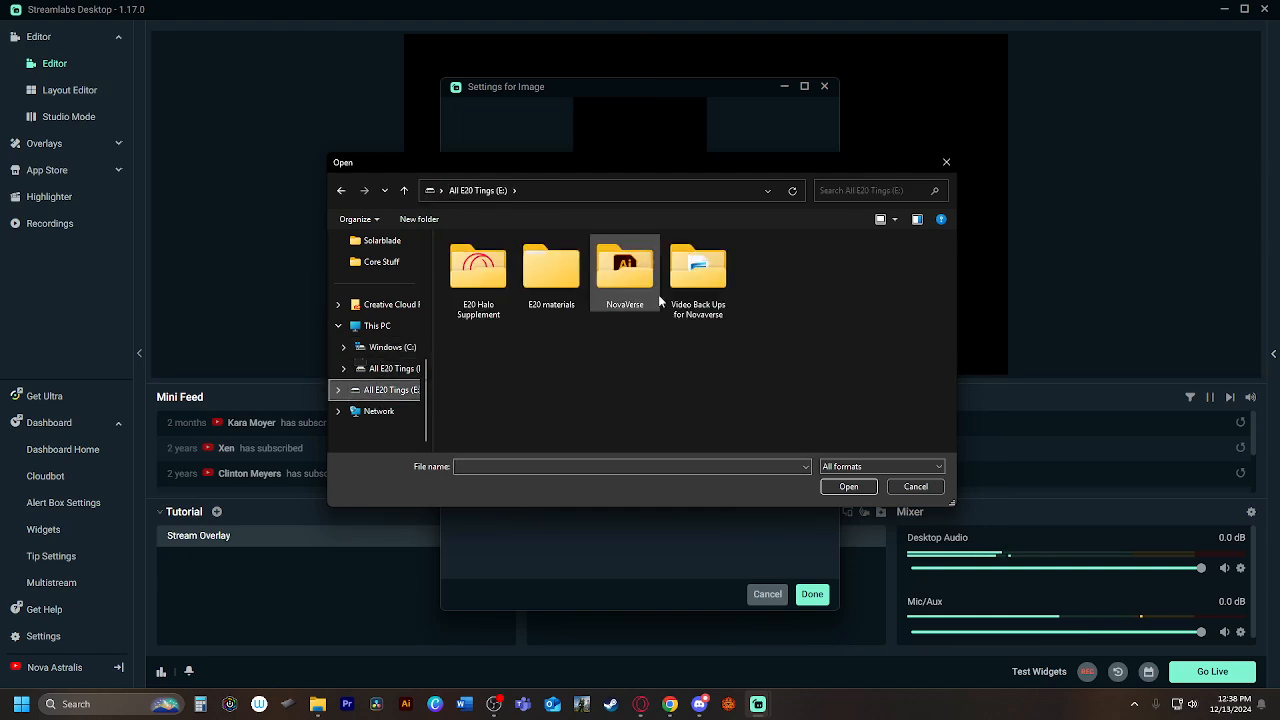
{"action": "double_click", "coordinate": [698, 272]}
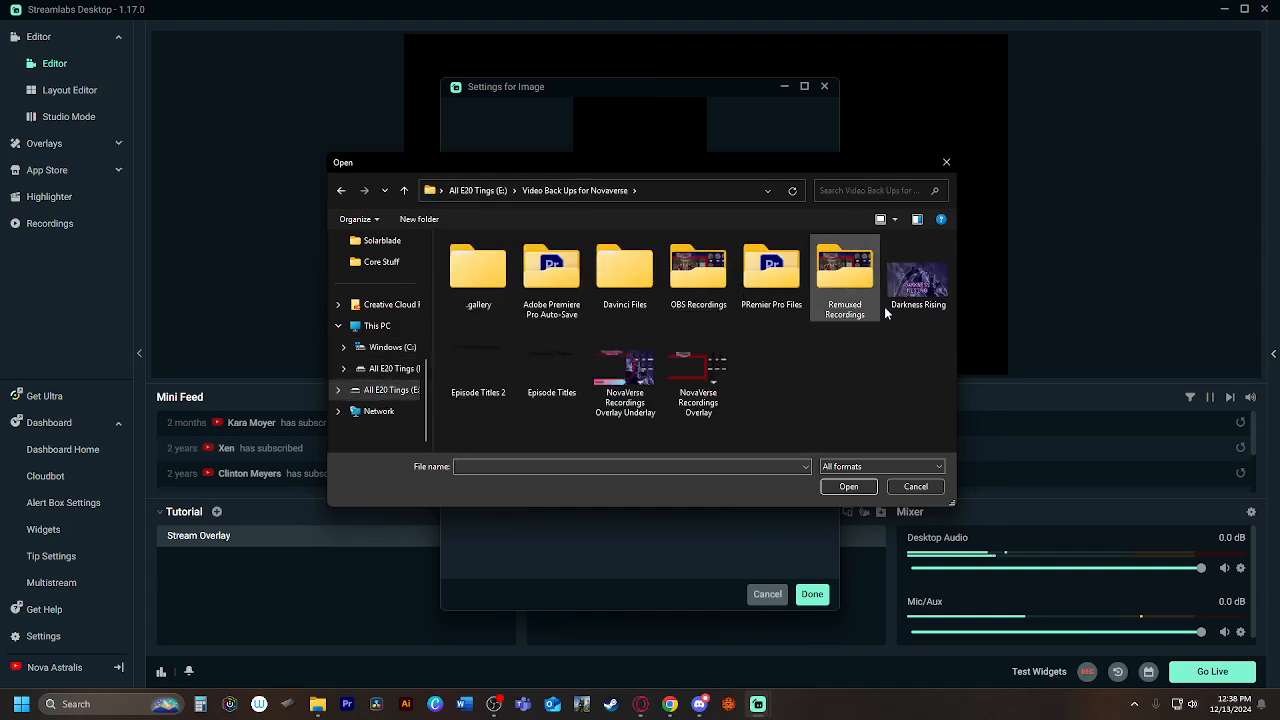
{"action": "left_click", "coordinate": [686, 373]}
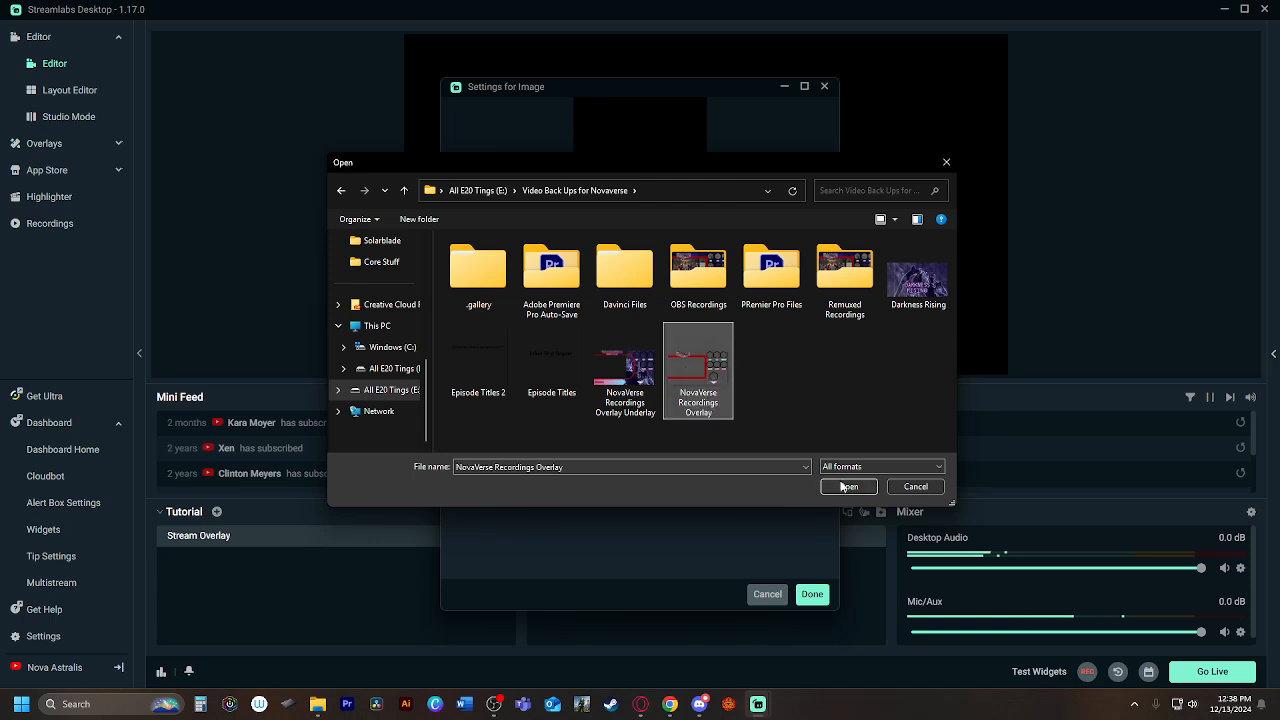
{"action": "left_click", "coordinate": [846, 487]}
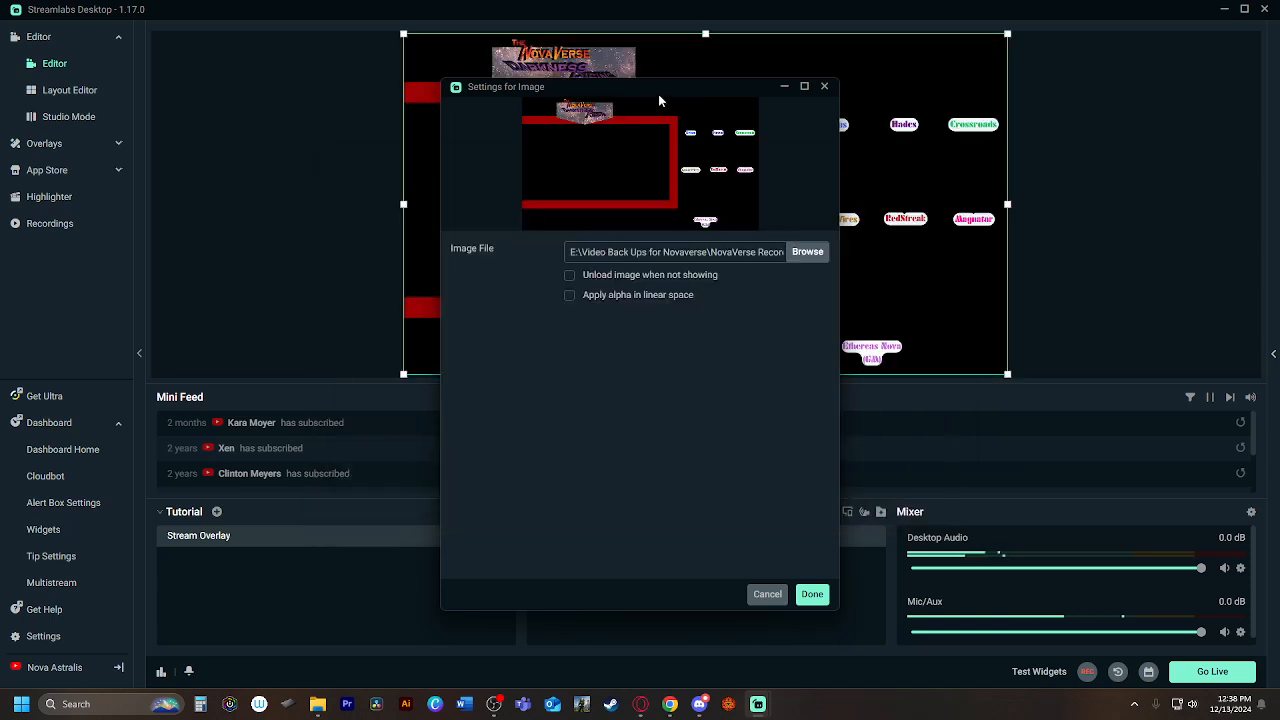
{"action": "left_click_drag", "start_coordinate": [658, 91], "coordinate": [617, 93]}
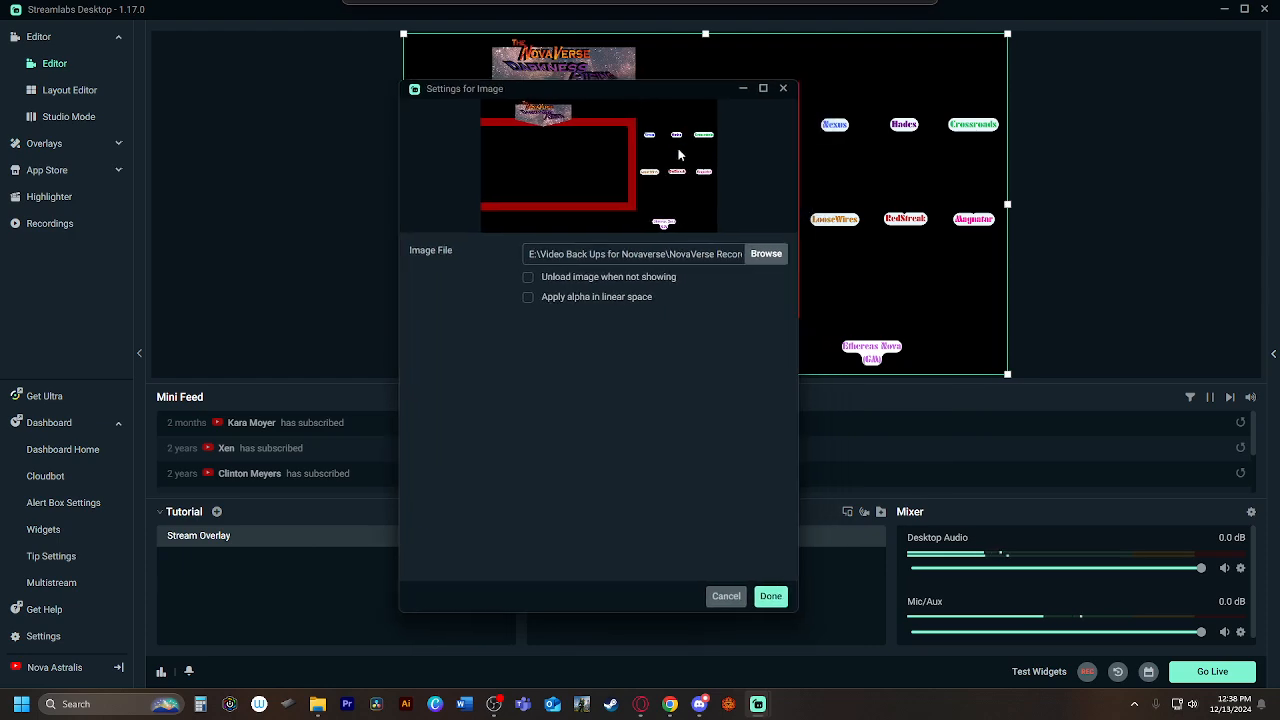
{"action": "left_click", "coordinate": [767, 596]}
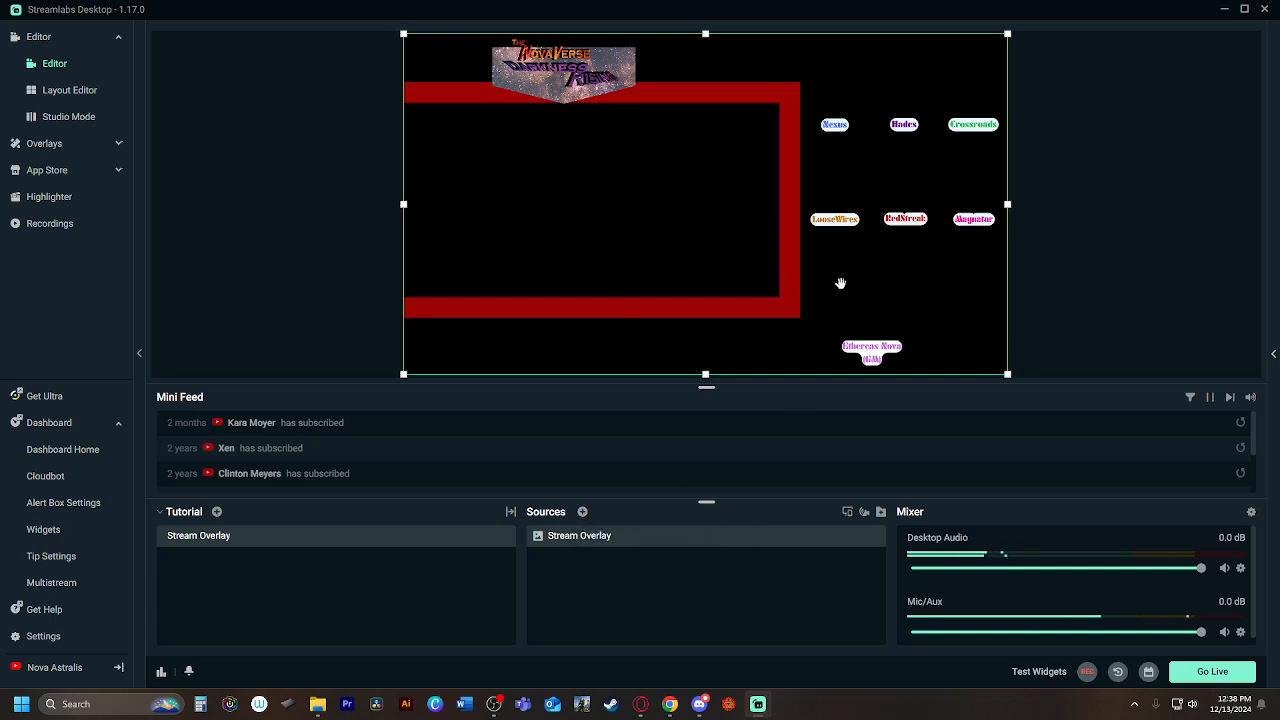
Step: Add a new Image source named "Background" to the Stream Overlay scene
{"action": "left_click", "coordinate": [581, 512]}
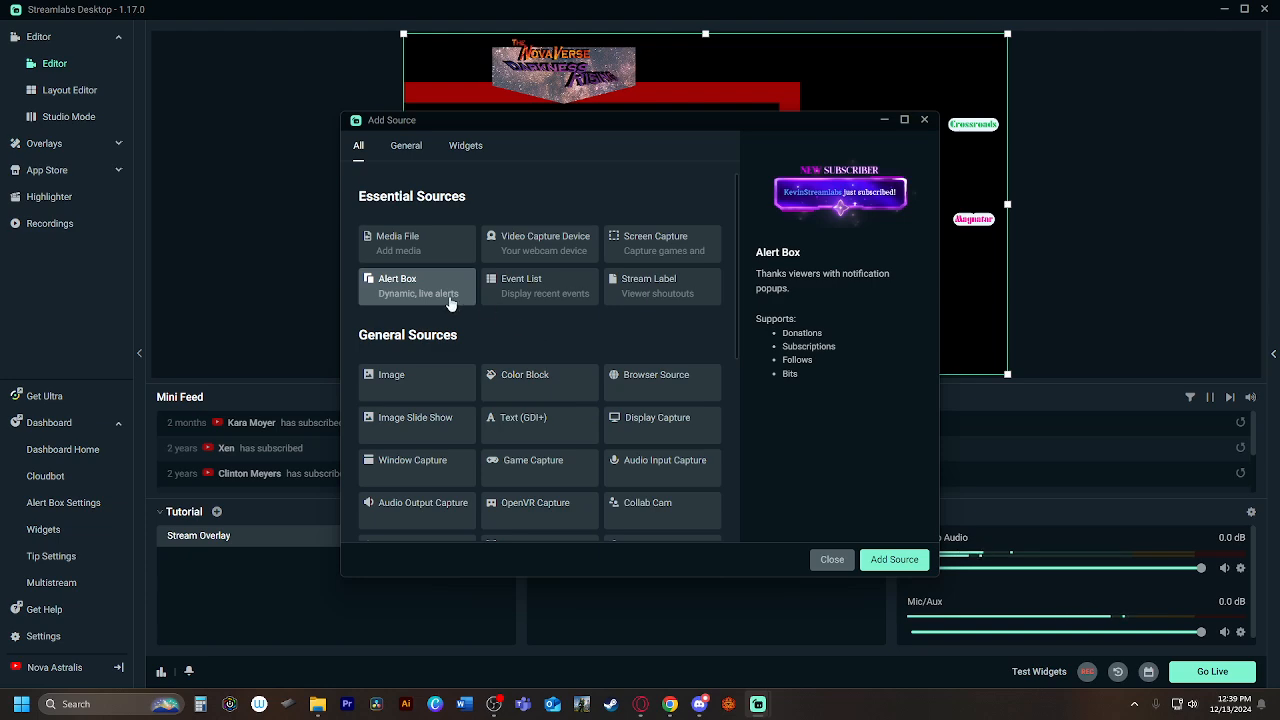
{"action": "left_click", "coordinate": [893, 559]}
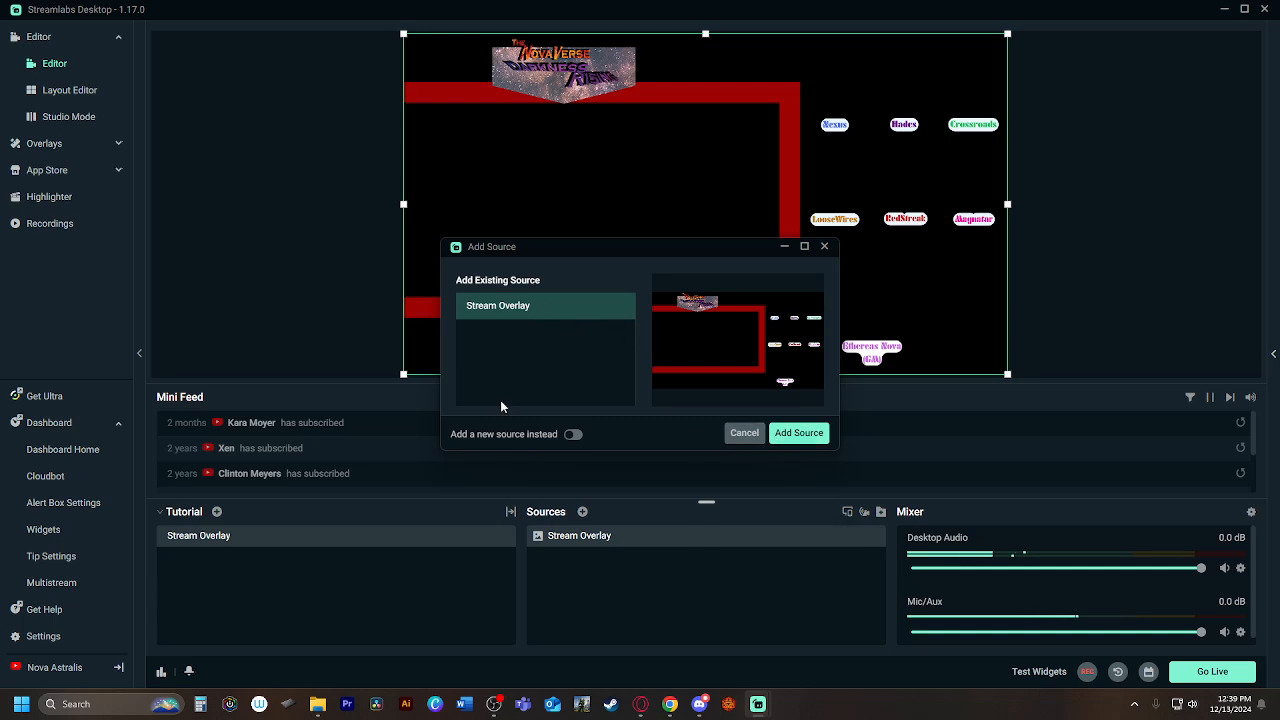
{"action": "left_click", "coordinate": [574, 435]}
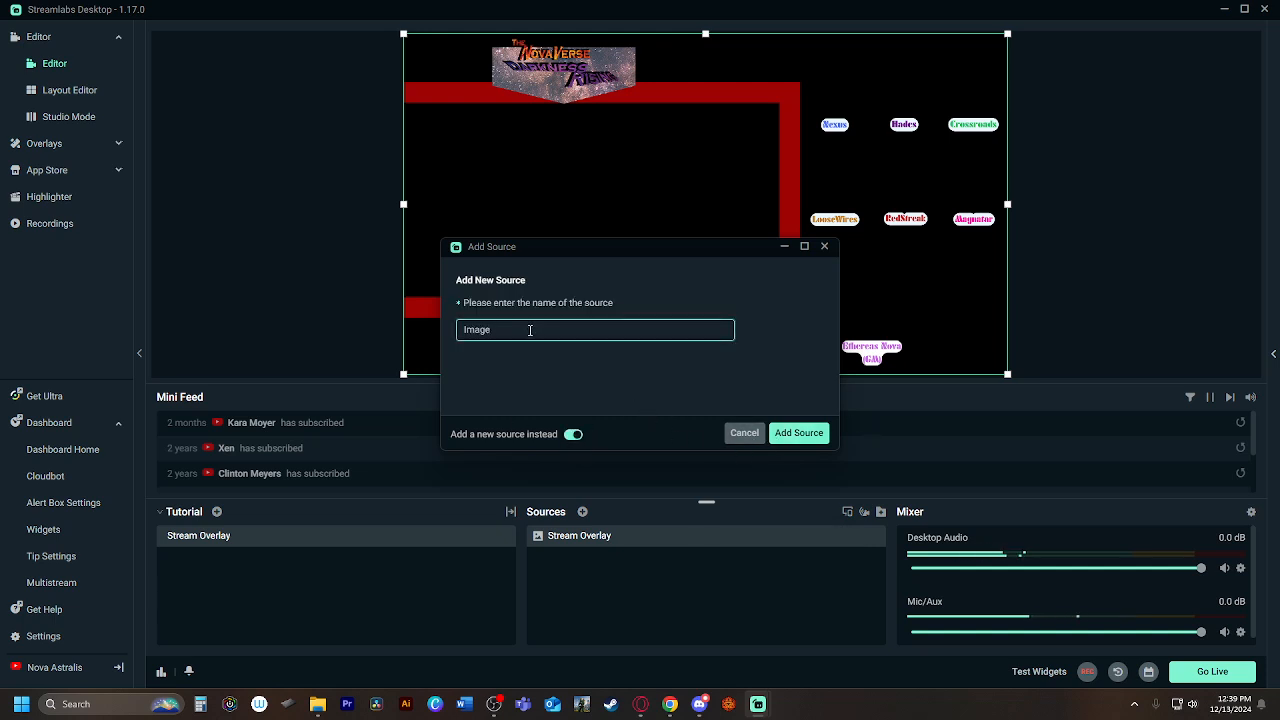
{"action": "left_click_drag", "start_coordinate": [528, 330], "coordinate": [465, 338]}
{"action": "type", "text": "Bag"}
{"action": "left_click", "coordinate": [785, 433]}
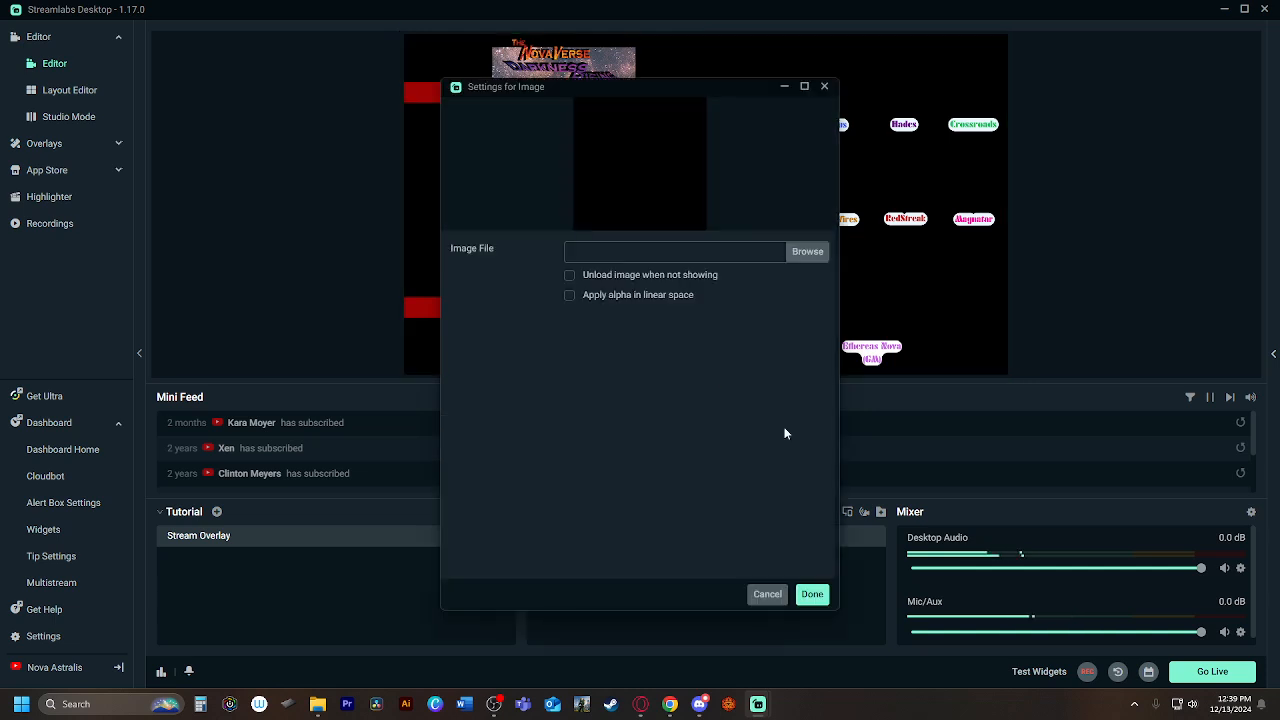
Step: Browse for the Background source's image file and look through the E: drive folders "NovaVerse" and "Video Back Ups for Novaverse"
{"action": "left_click", "coordinate": [807, 253]}
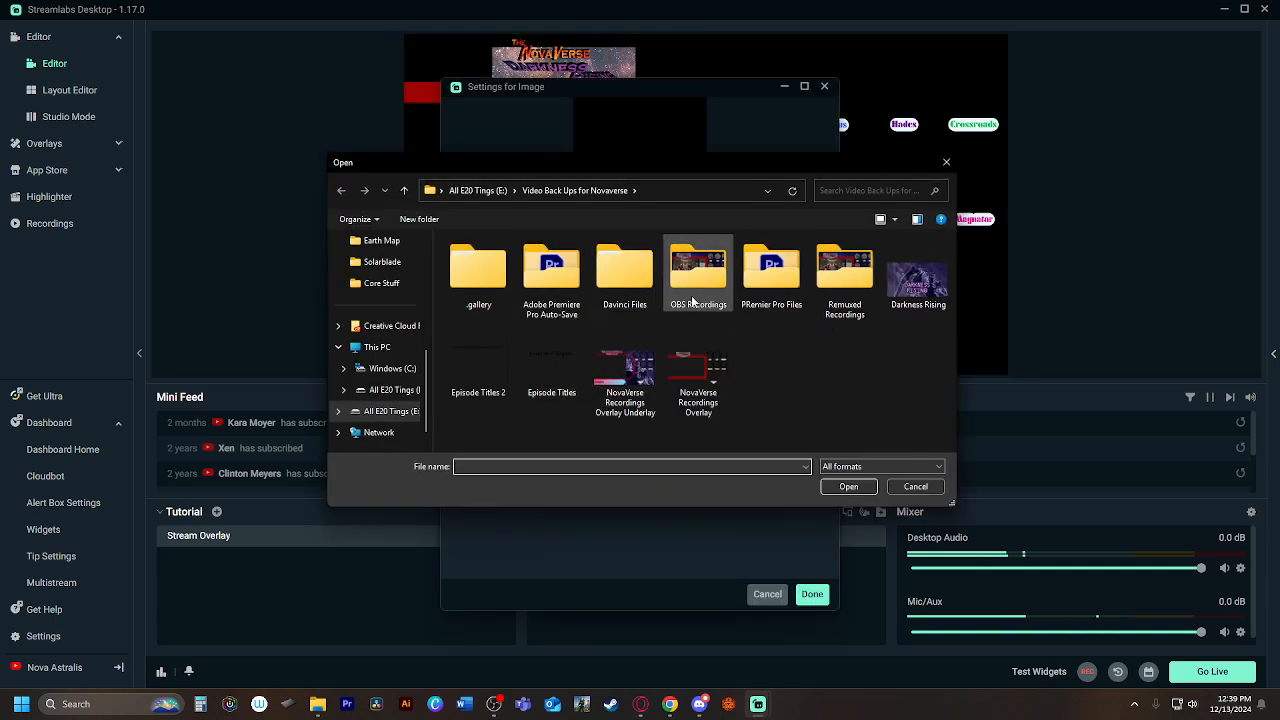
{"action": "left_click", "coordinate": [477, 190]}
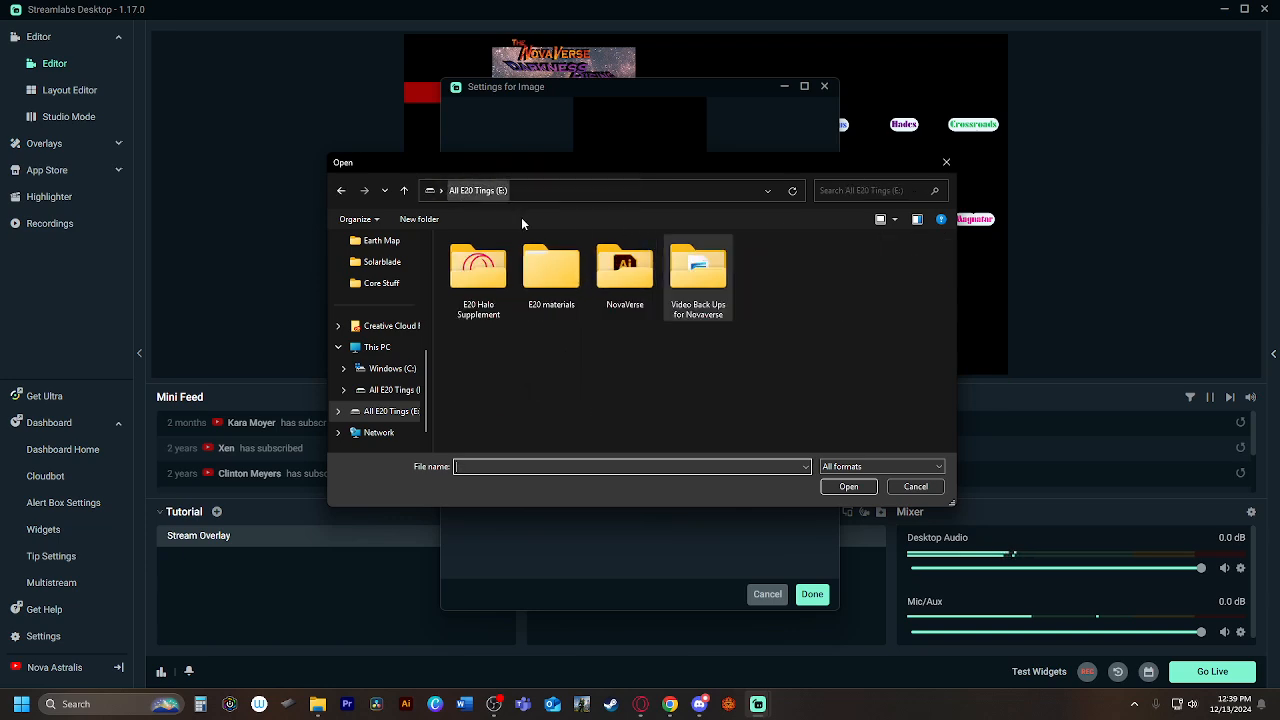
{"action": "double_click", "coordinate": [624, 270]}
{"action": "scroll", "coordinate": [808, 386], "scroll_direction": "down", "scroll_amount": 1}
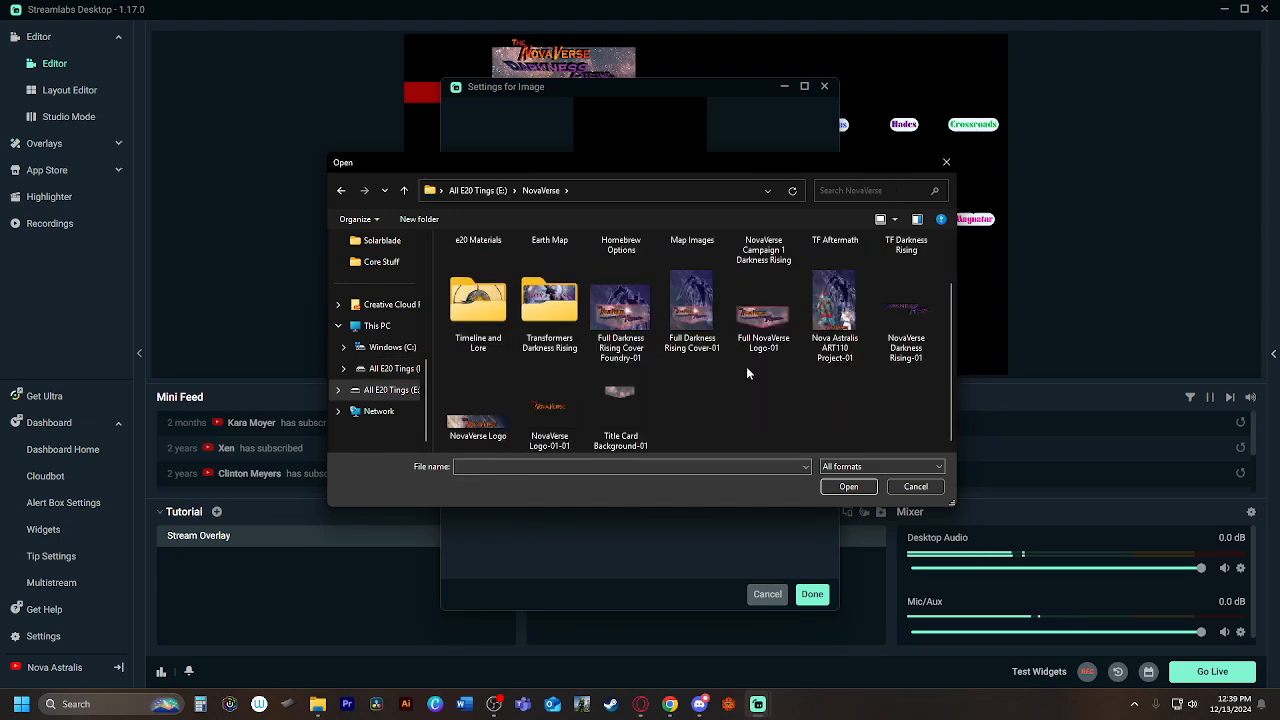
{"action": "scroll", "coordinate": [612, 398], "scroll_direction": "up", "scroll_amount": 1}
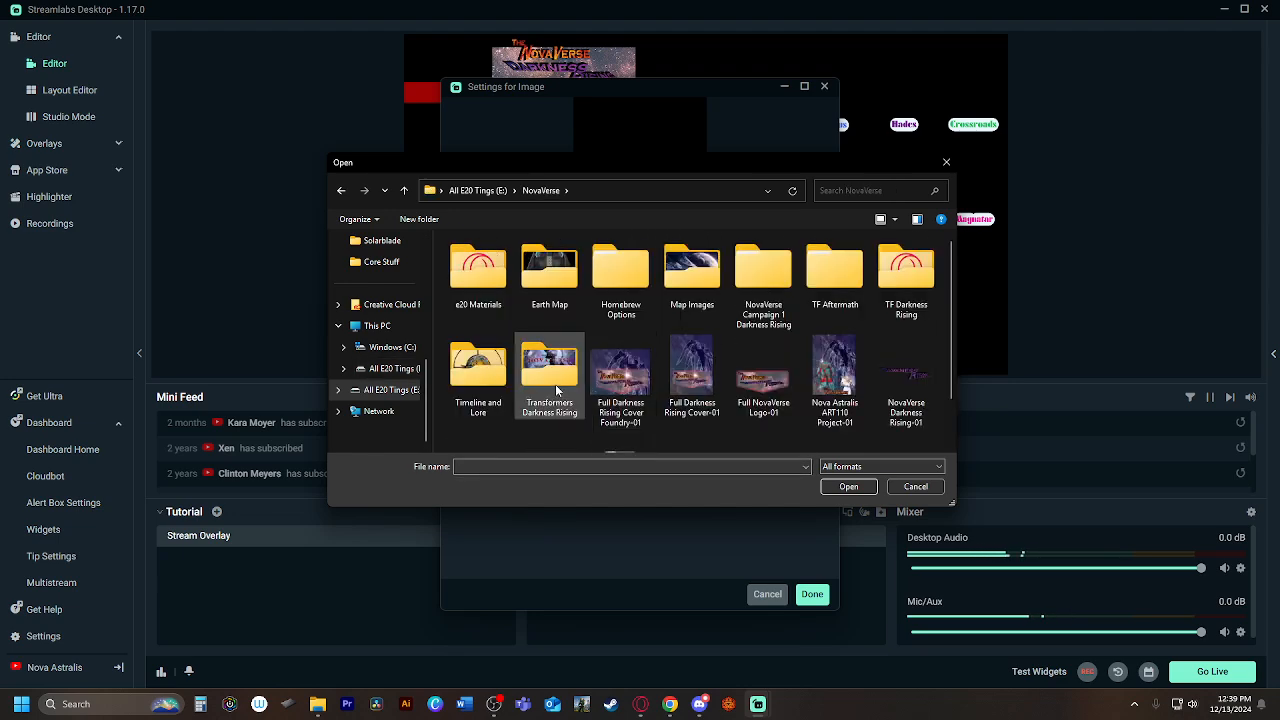
{"action": "left_click", "coordinate": [341, 190]}
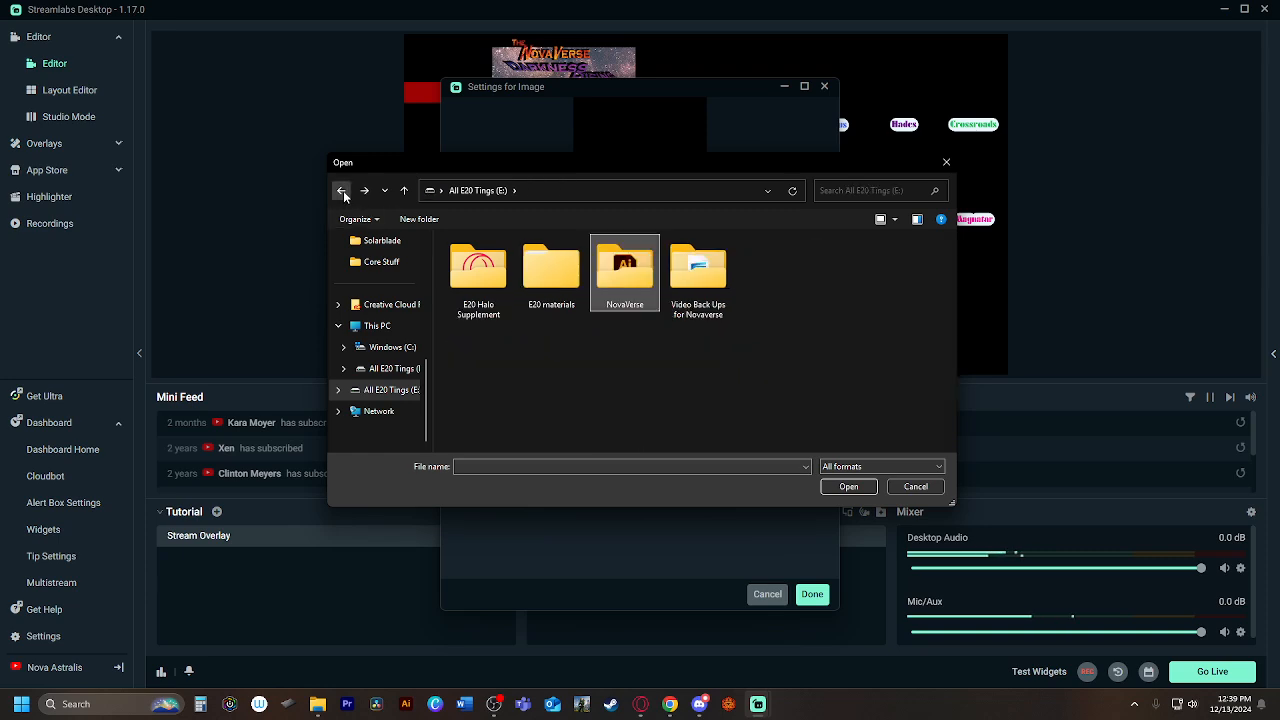
{"action": "double_click", "coordinate": [698, 272]}
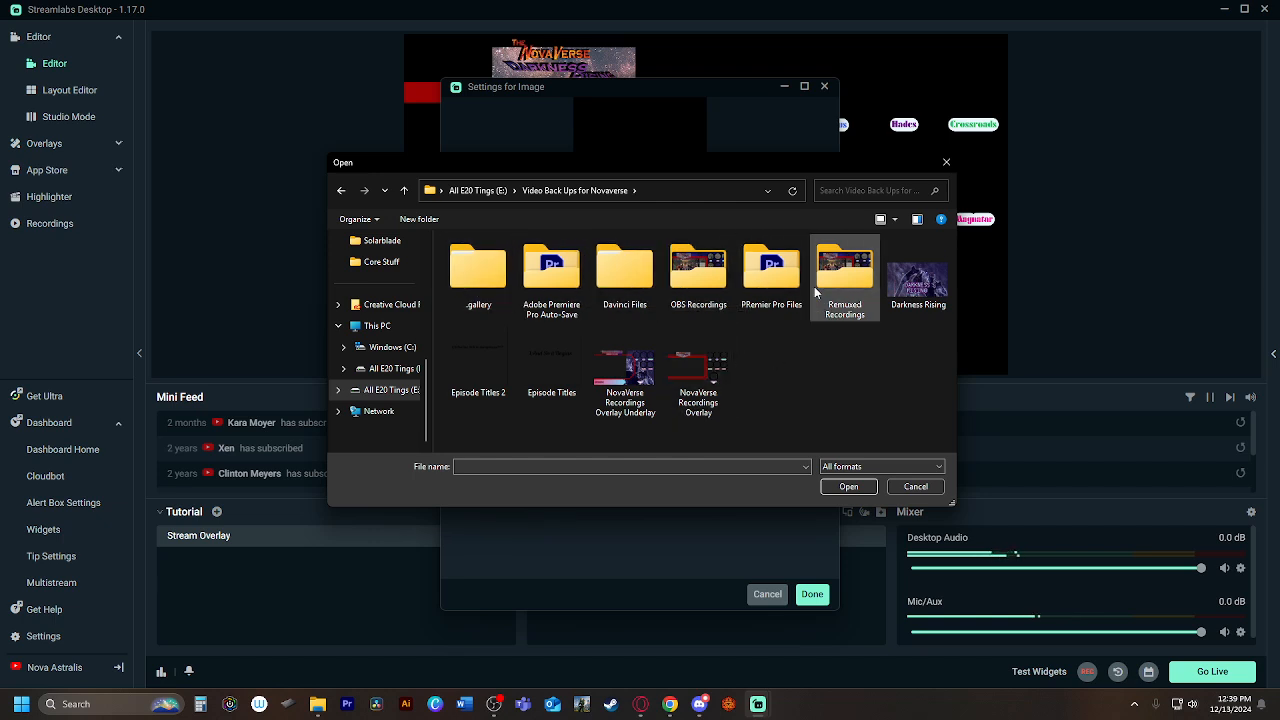
Step: Load the image "Halo Reach Space (1920x1080)" from the Pictures folder into the Background source and accept its settings
{"action": "scroll", "coordinate": [380, 316], "scroll_direction": "up", "scroll_amount": 3}
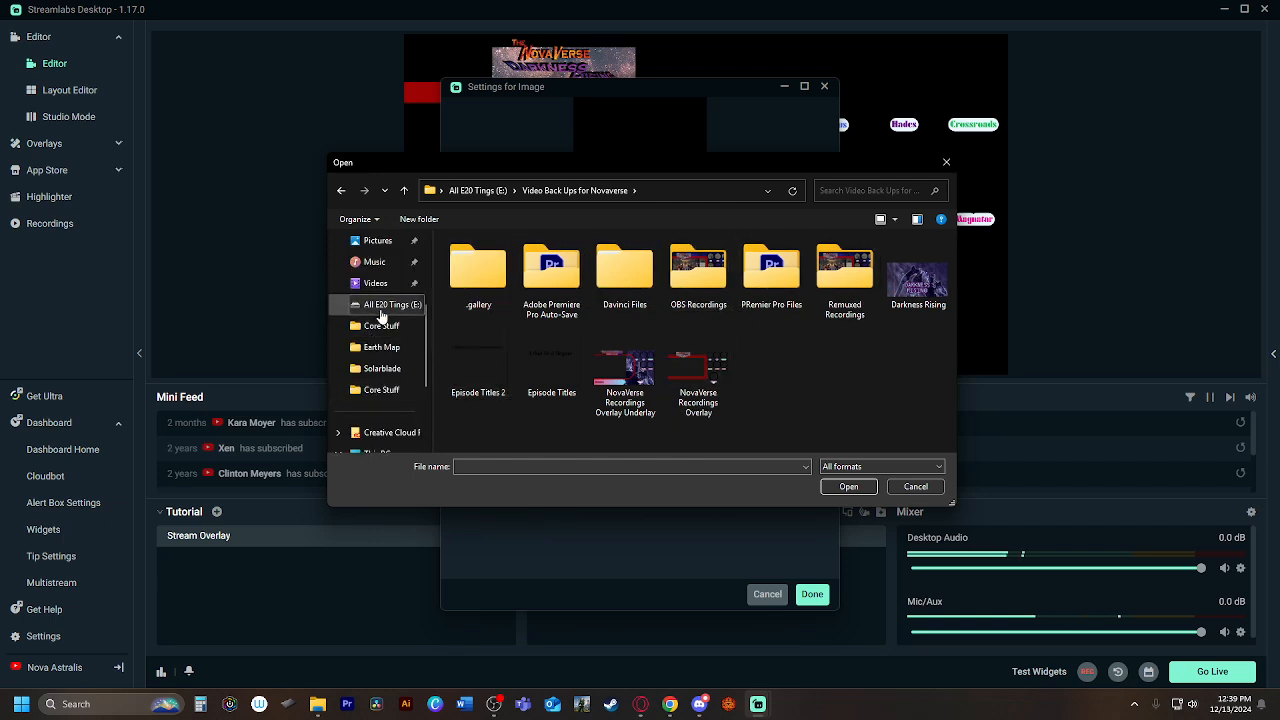
{"action": "scroll", "coordinate": [380, 316], "scroll_direction": "up", "scroll_amount": 2}
{"action": "left_click", "coordinate": [378, 326]}
{"action": "scroll", "coordinate": [663, 330], "scroll_direction": "down", "scroll_amount": 5}
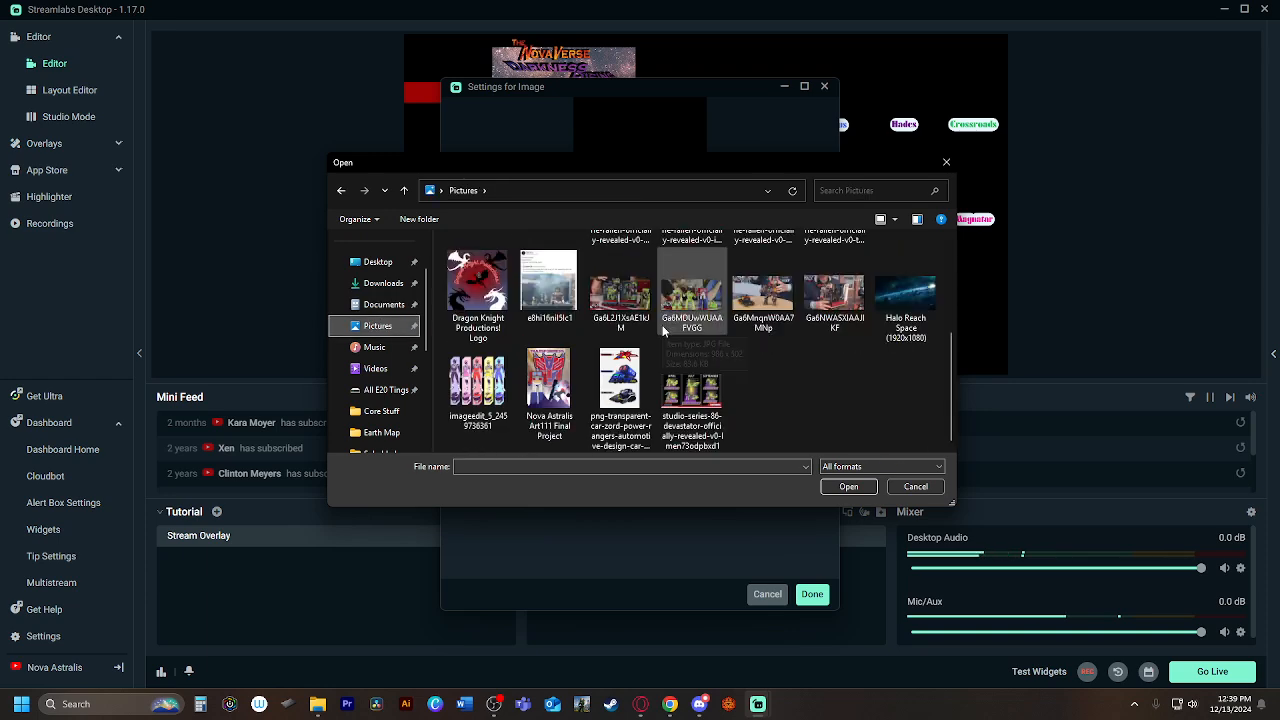
{"action": "left_click", "coordinate": [903, 300]}
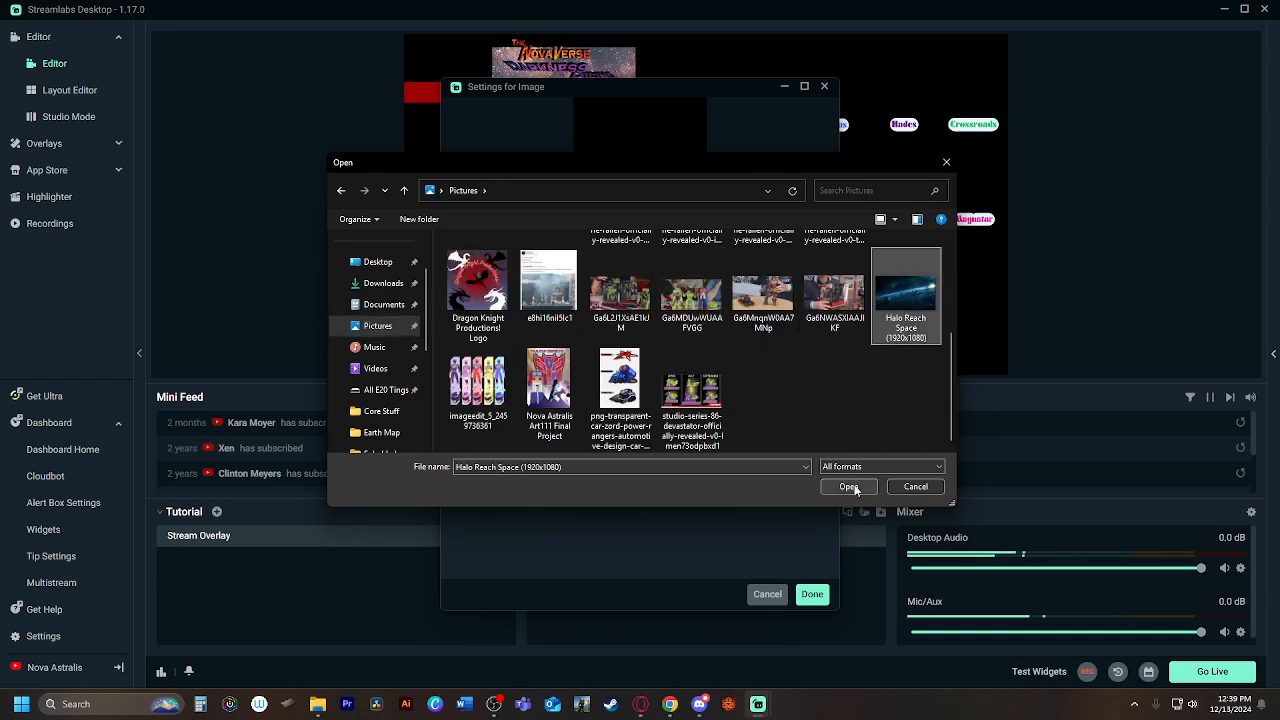
{"action": "left_click", "coordinate": [848, 487]}
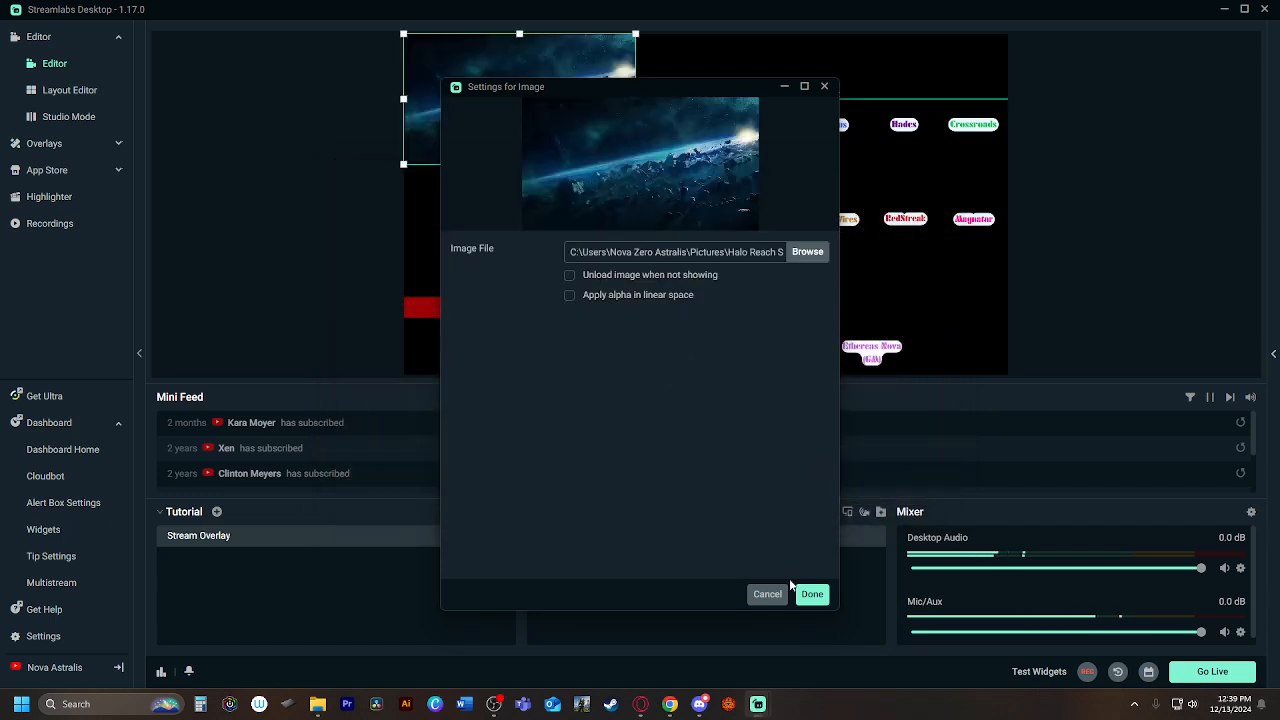
{"action": "left_click", "coordinate": [816, 595]}
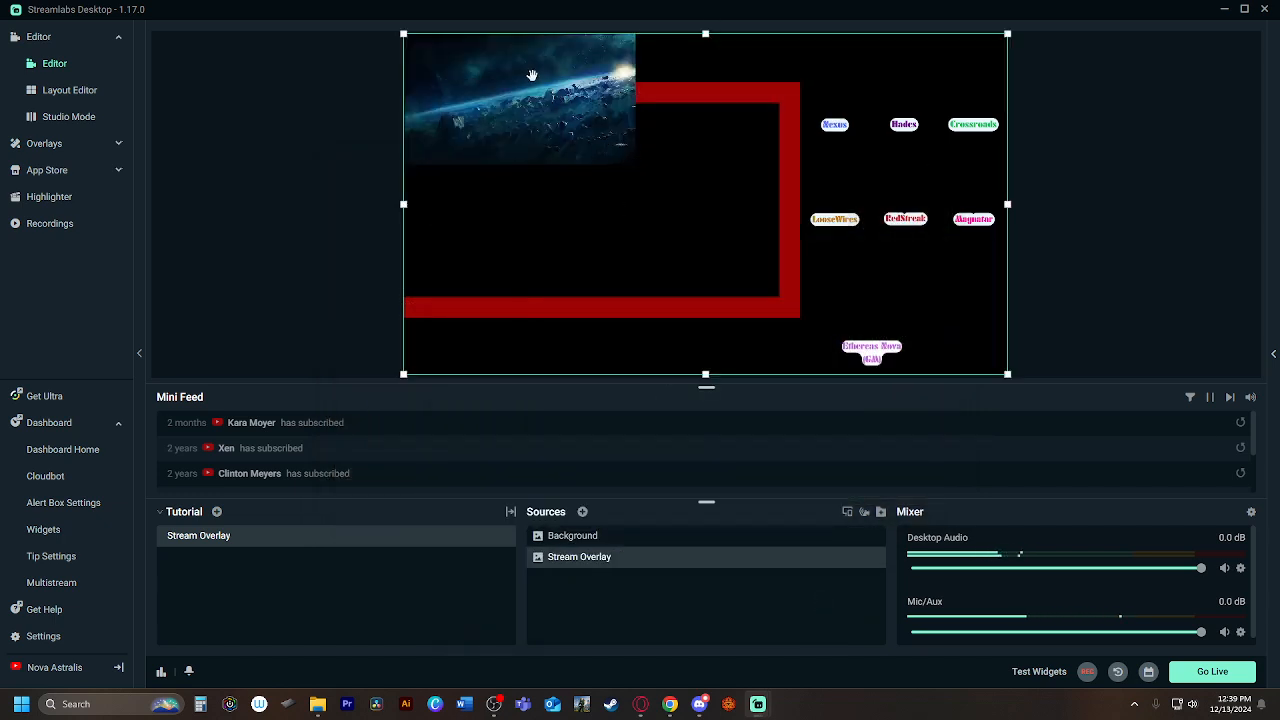
Step: Enlarge the Background image from its lower-right corner until it fills the whole canvas
{"action": "left_click", "coordinate": [532, 76]}
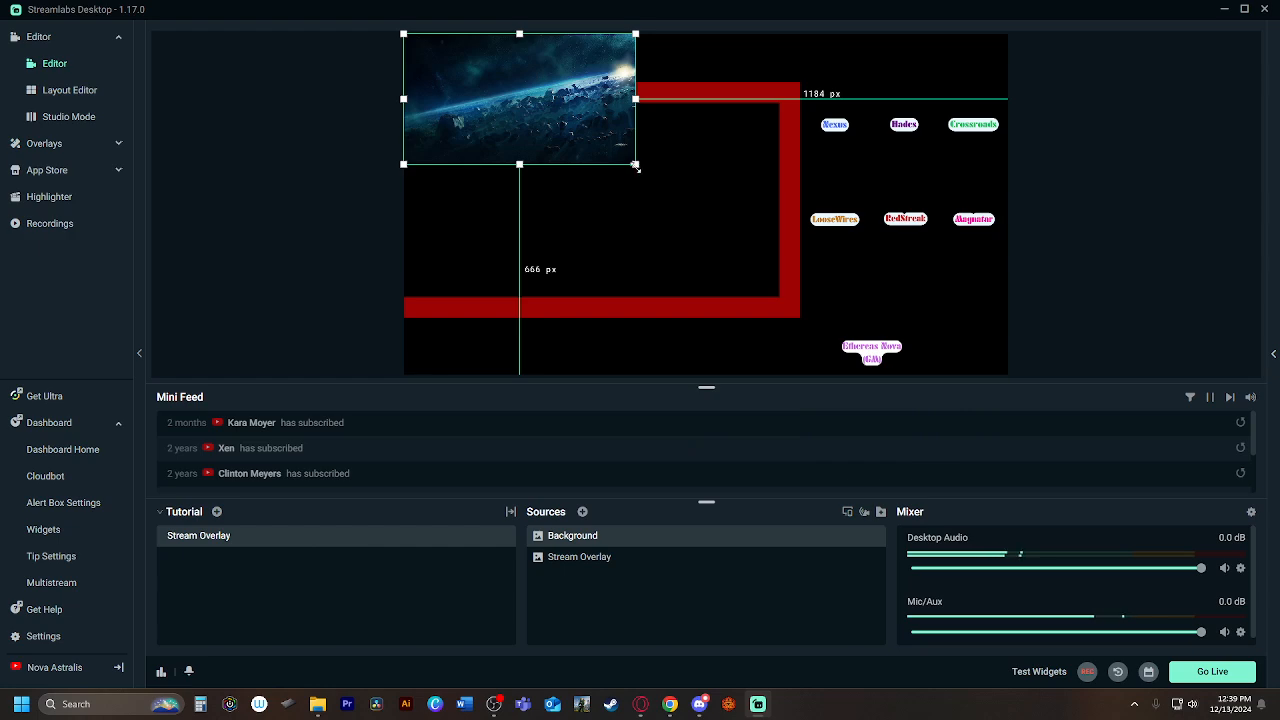
{"action": "left_click_drag", "start_coordinate": [636, 166], "coordinate": [1008, 358]}
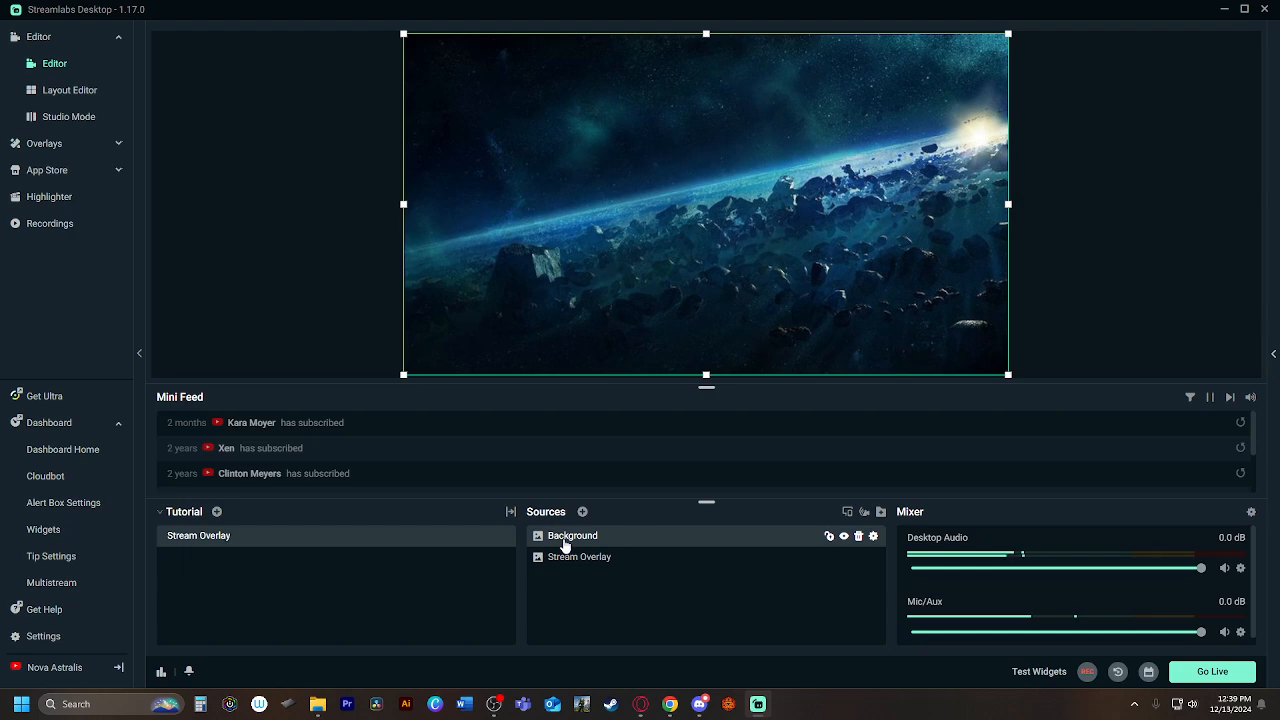
Step: Place the Background source beneath Stream Overlay in the source order and lock it
{"action": "mouse_move", "coordinate": [565, 542]}
{"action": "left_mouse_down"}
{"action": "mouse_move", "coordinate": [563, 574]}
{"action": "mouse_move", "coordinate": [563, 551]}
{"action": "mouse_move", "coordinate": [572, 566]}
{"action": "left_mouse_up"}
{"action": "left_click", "coordinate": [1060, 268]}
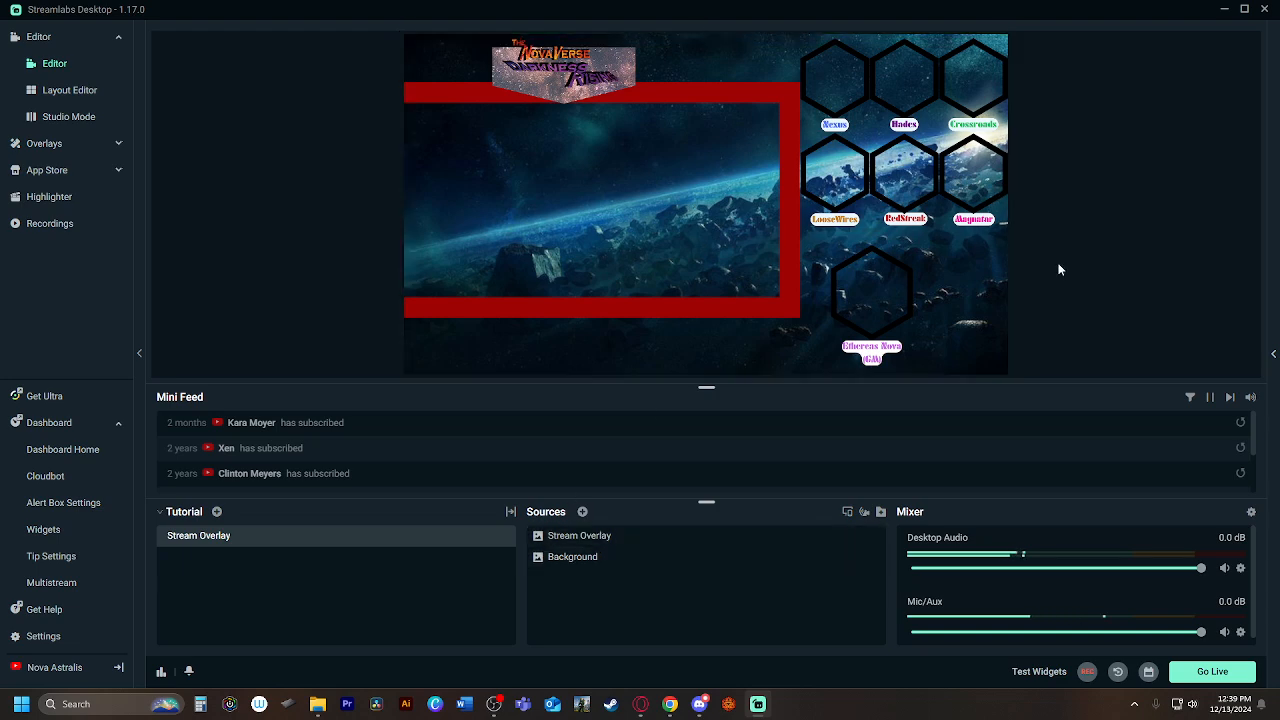
{"action": "left_click", "coordinate": [829, 558]}
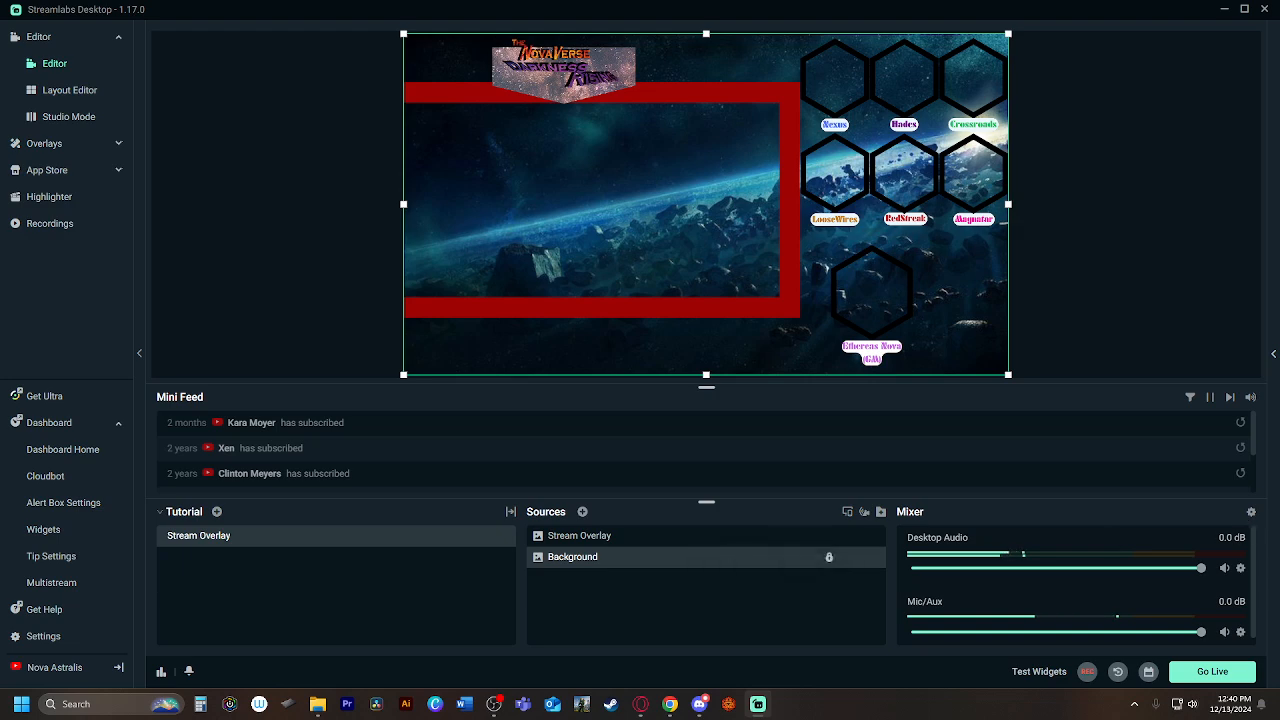
Step: Switch to Discord, join the Mod Chat voice channel of The NovaVerse server with the microphone muted, and return to Streamlabs Desktop
{"action": "left_click", "coordinate": [702, 704]}
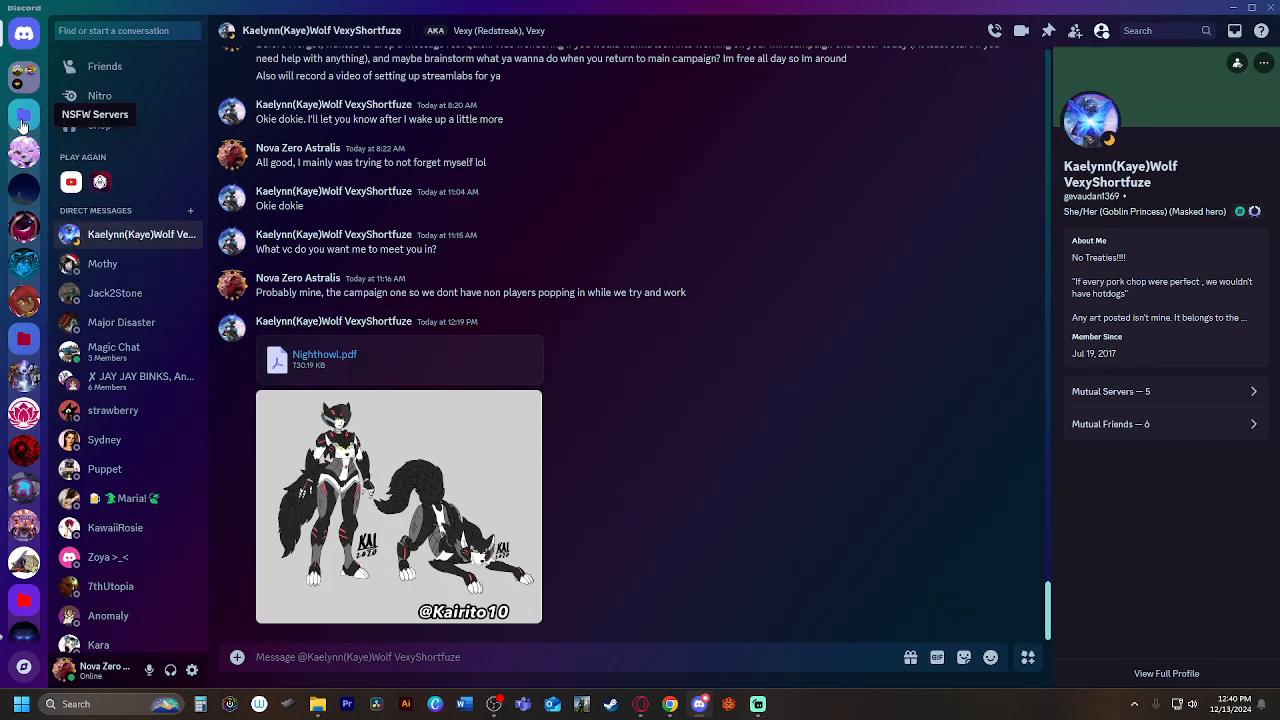
{"action": "left_click", "coordinate": [24, 180]}
{"action": "scroll", "coordinate": [125, 300], "scroll_direction": "up", "scroll_amount": 8}
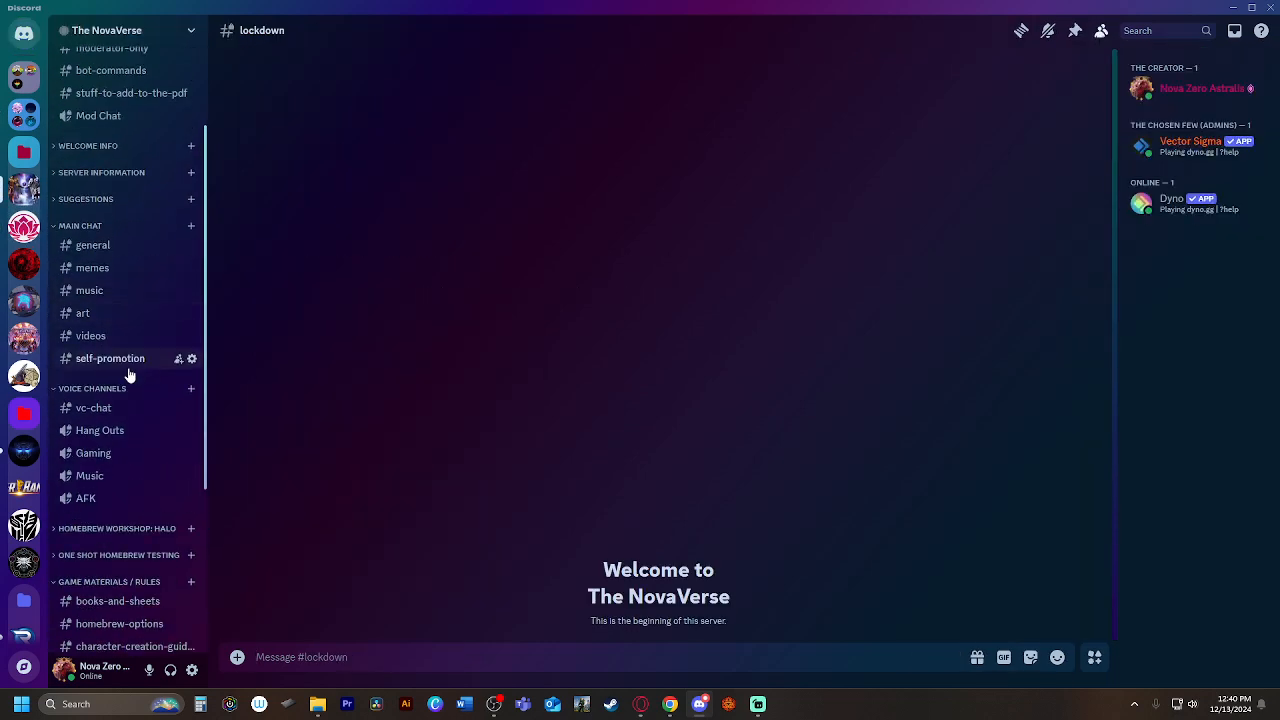
{"action": "left_click", "coordinate": [93, 250]}
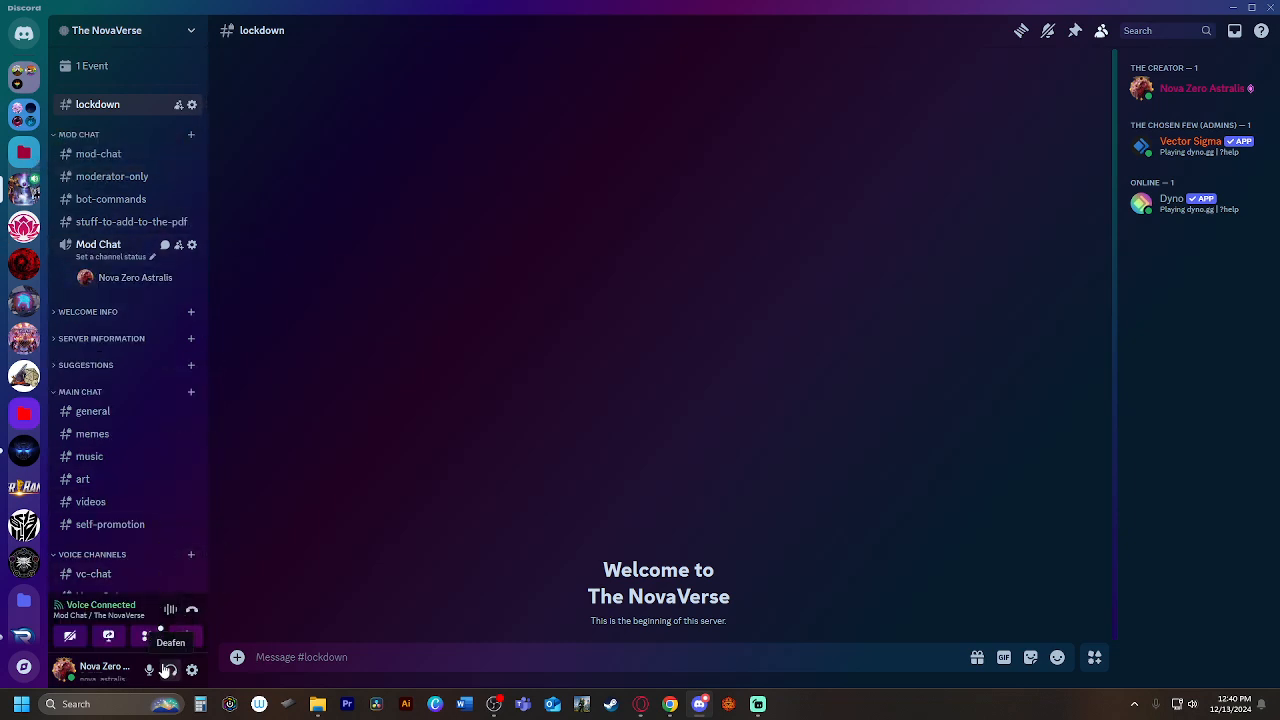
{"action": "left_click", "coordinate": [149, 670]}
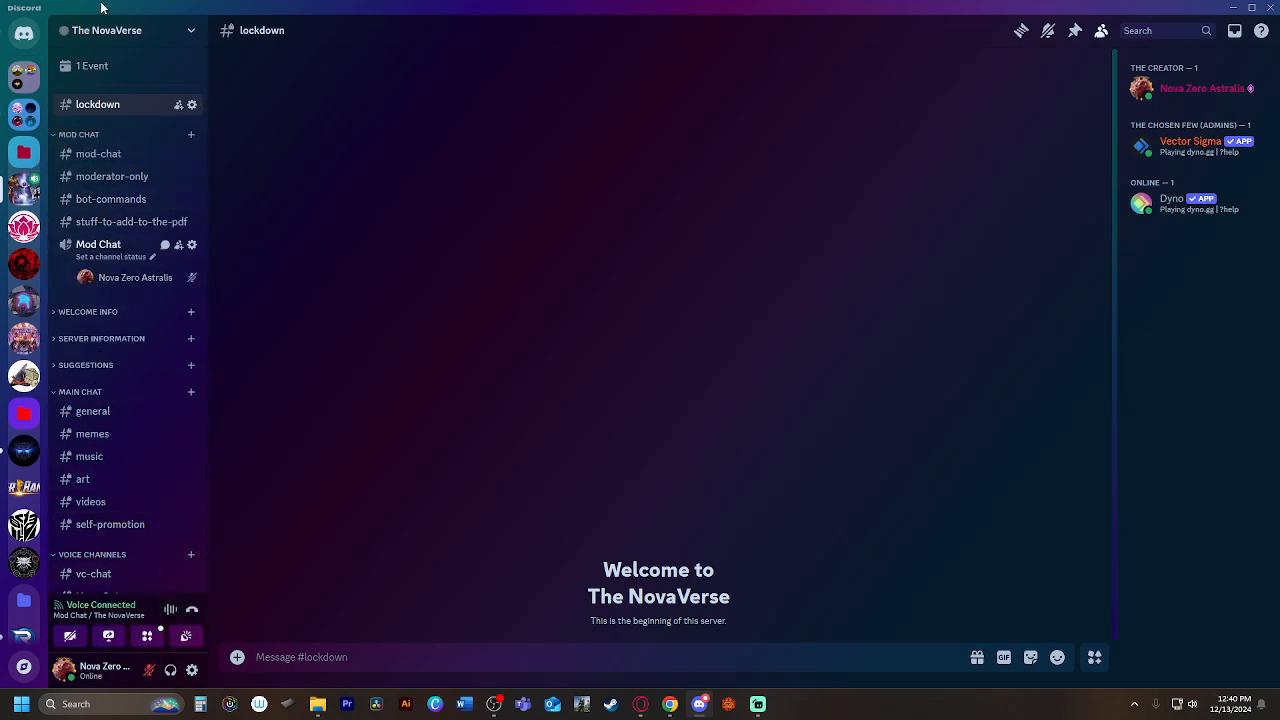
{"action": "left_click", "coordinate": [1233, 8]}
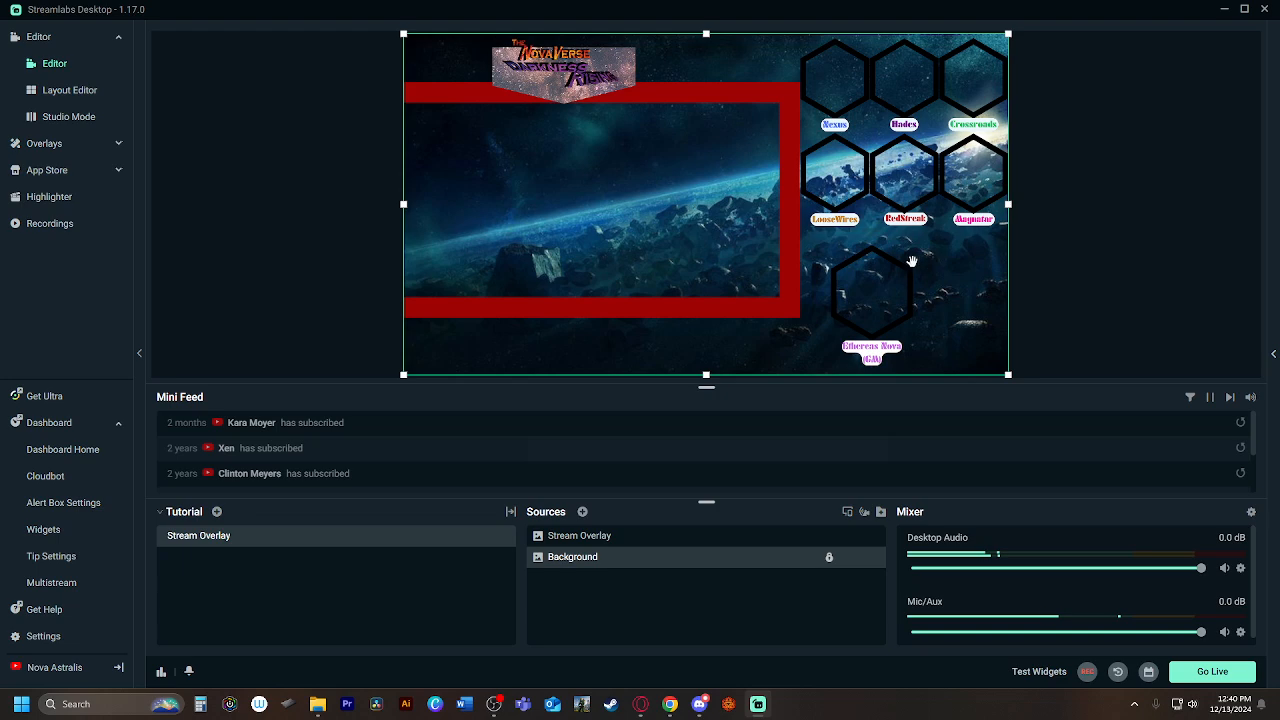
Step: Add a Window Capture source named "Roll 20 Capture" to the Stream Overlay scene
{"action": "mouse_move", "coordinate": [587, 558]}
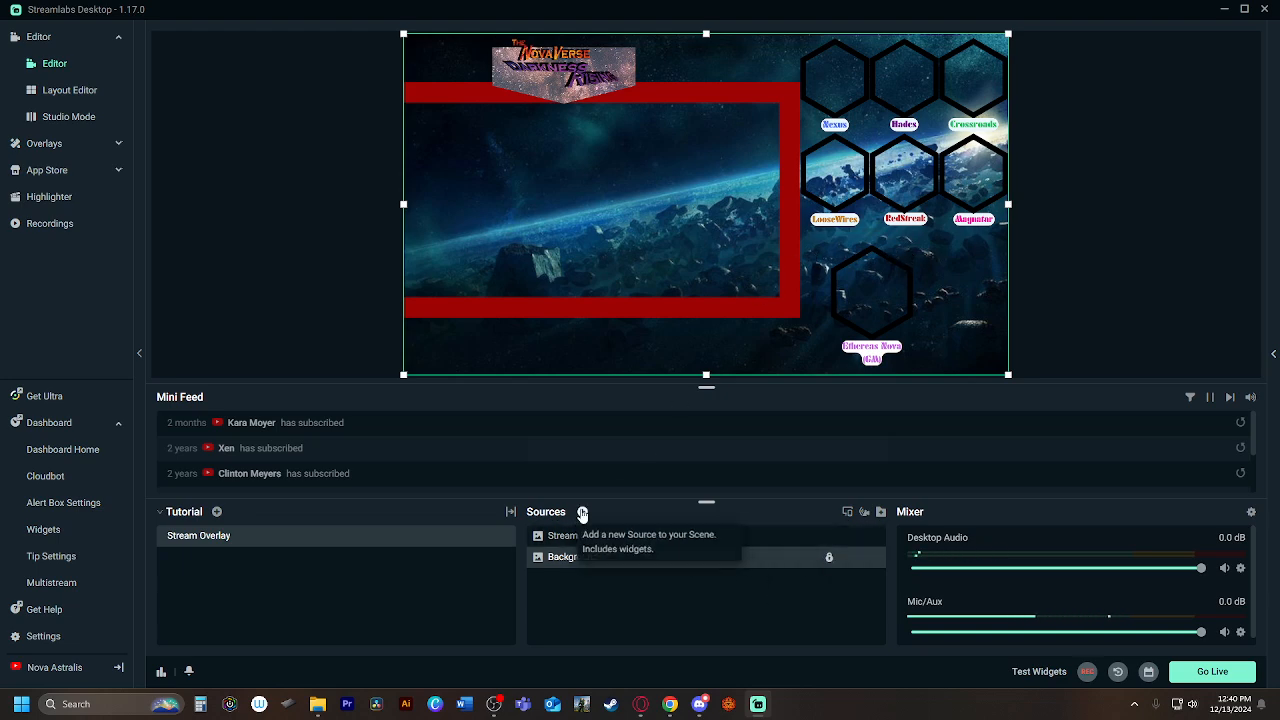
{"action": "left_click", "coordinate": [582, 511]}
{"action": "scroll", "coordinate": [500, 322], "scroll_direction": "down", "scroll_amount": 1}
{"action": "scroll", "coordinate": [517, 320], "scroll_direction": "up", "scroll_amount": 1}
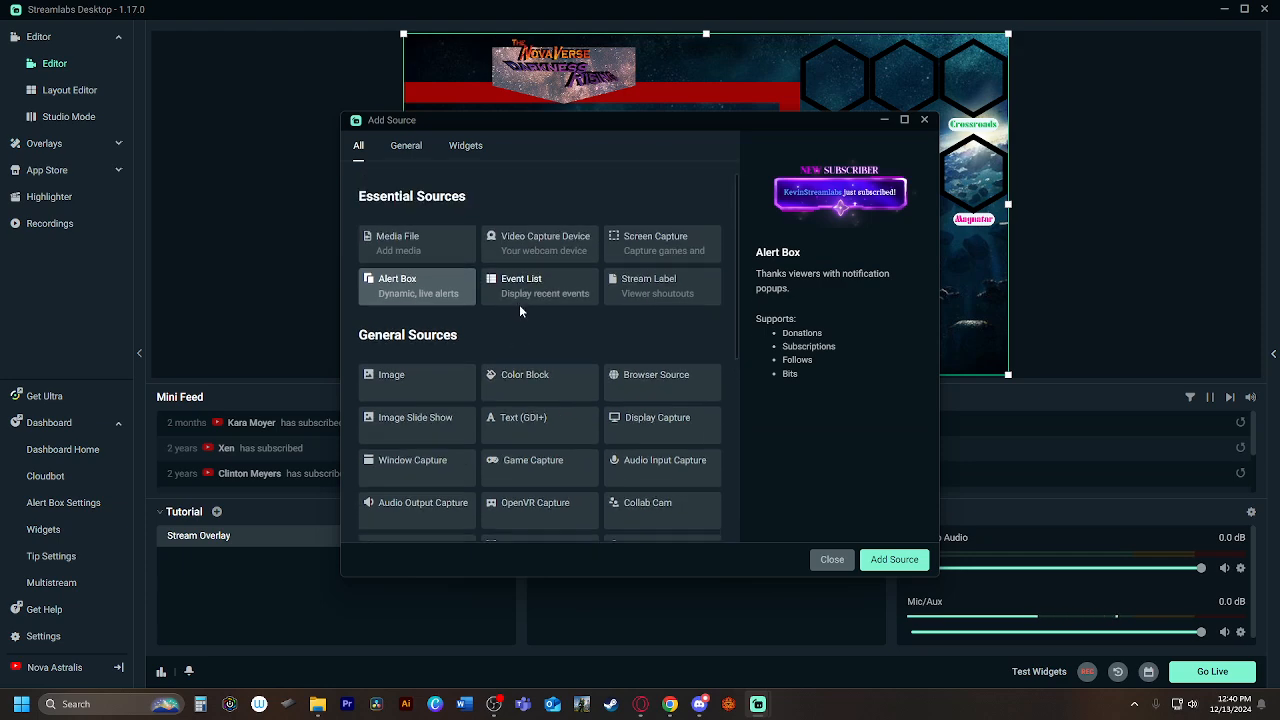
{"action": "scroll", "coordinate": [478, 308], "scroll_direction": "down", "scroll_amount": 2}
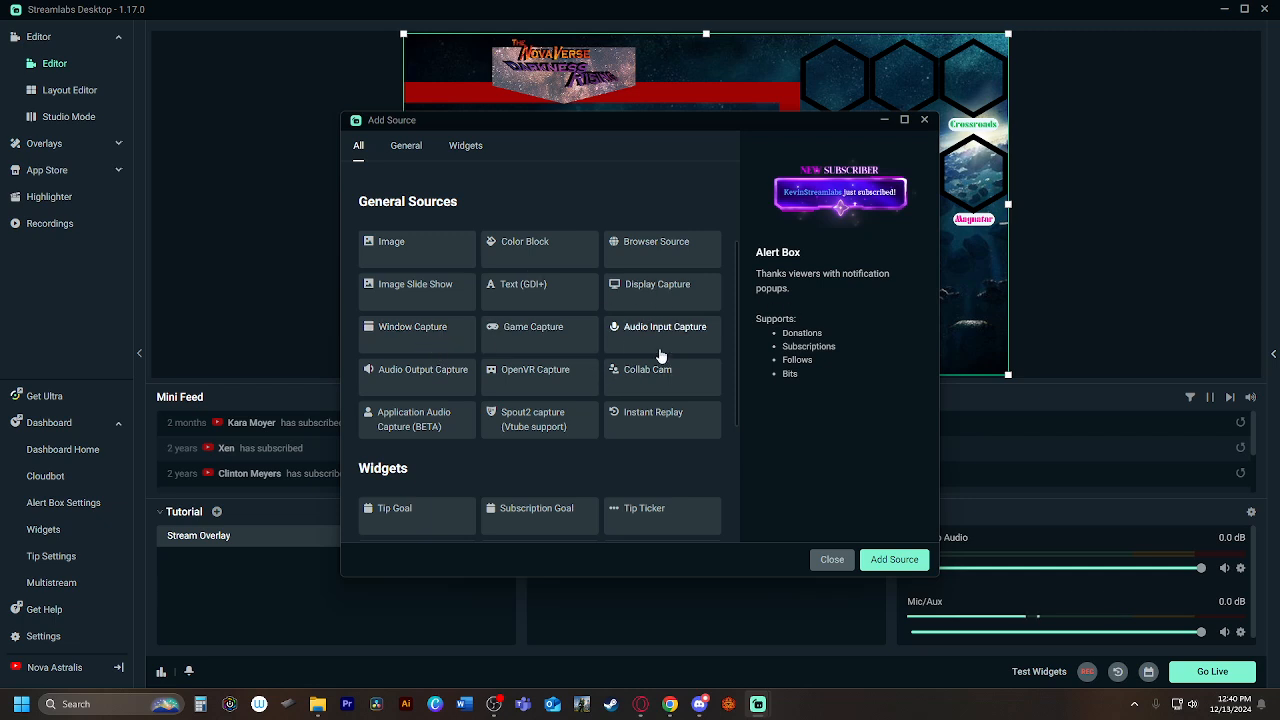
{"action": "left_click", "coordinate": [434, 344]}
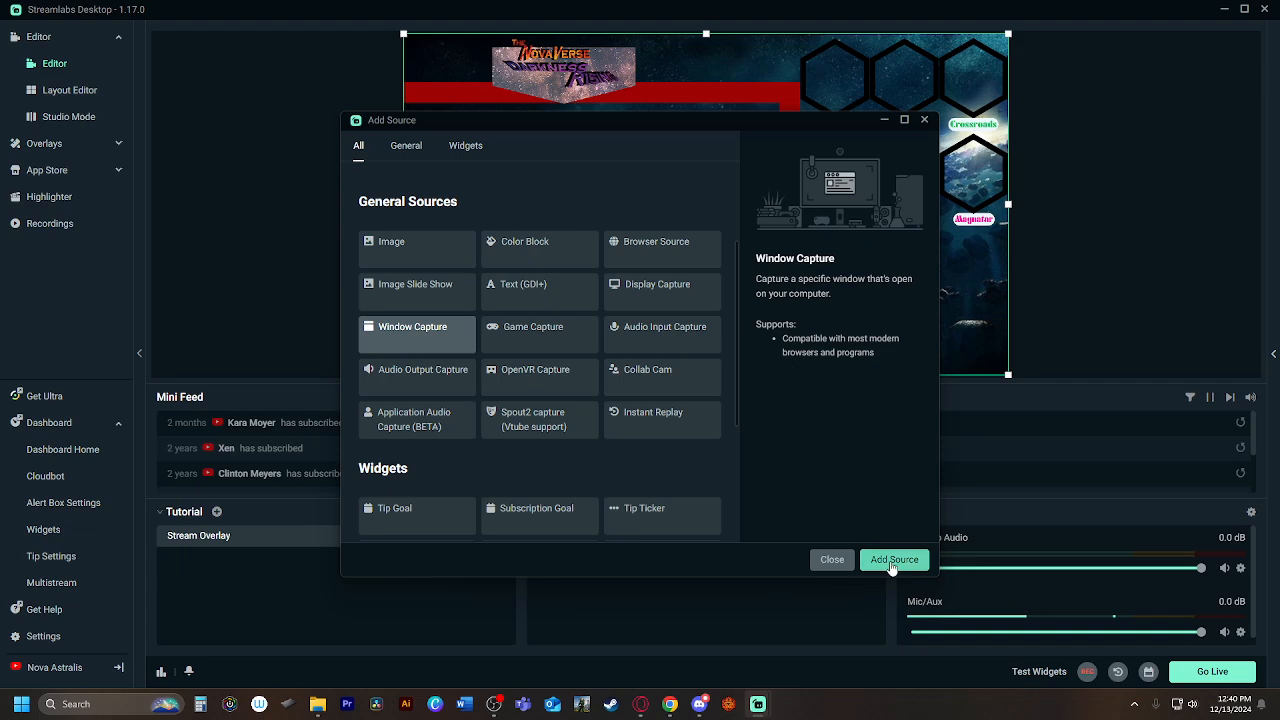
{"action": "left_click", "coordinate": [894, 559]}
{"action": "left_click", "coordinate": [544, 331]}
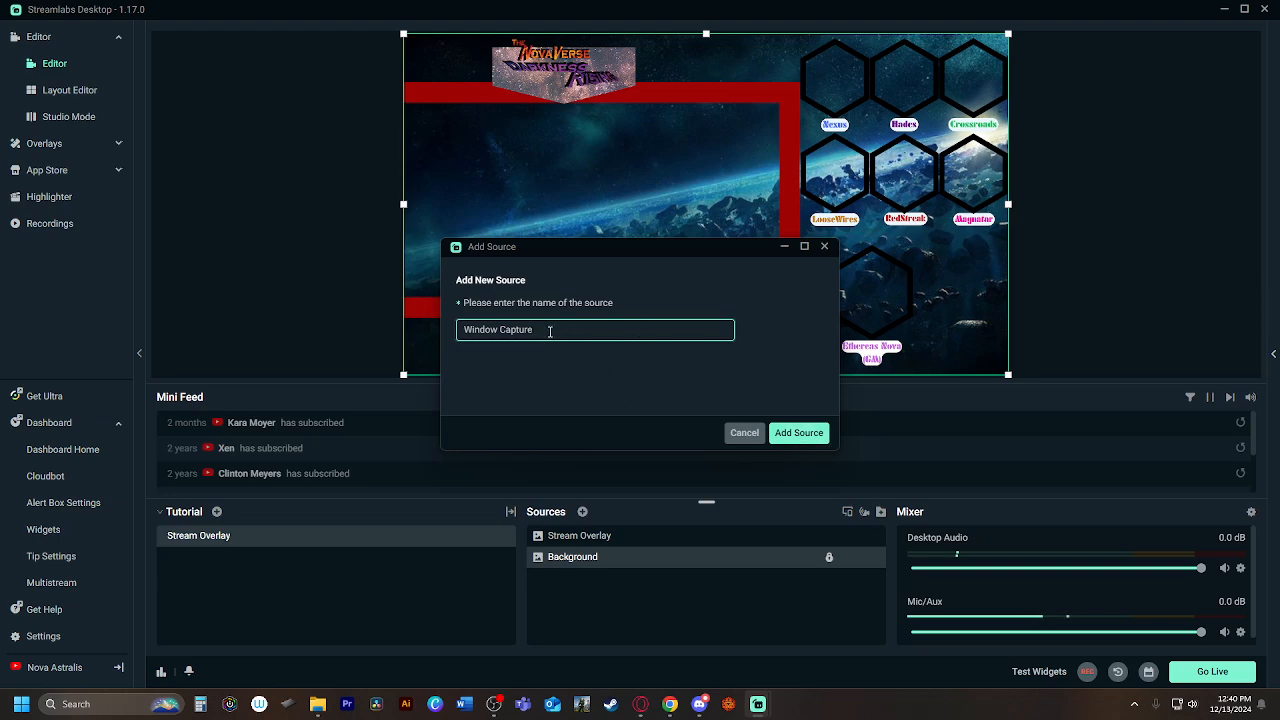
{"action": "left_click_drag", "start_coordinate": [549, 331], "coordinate": [430, 329]}
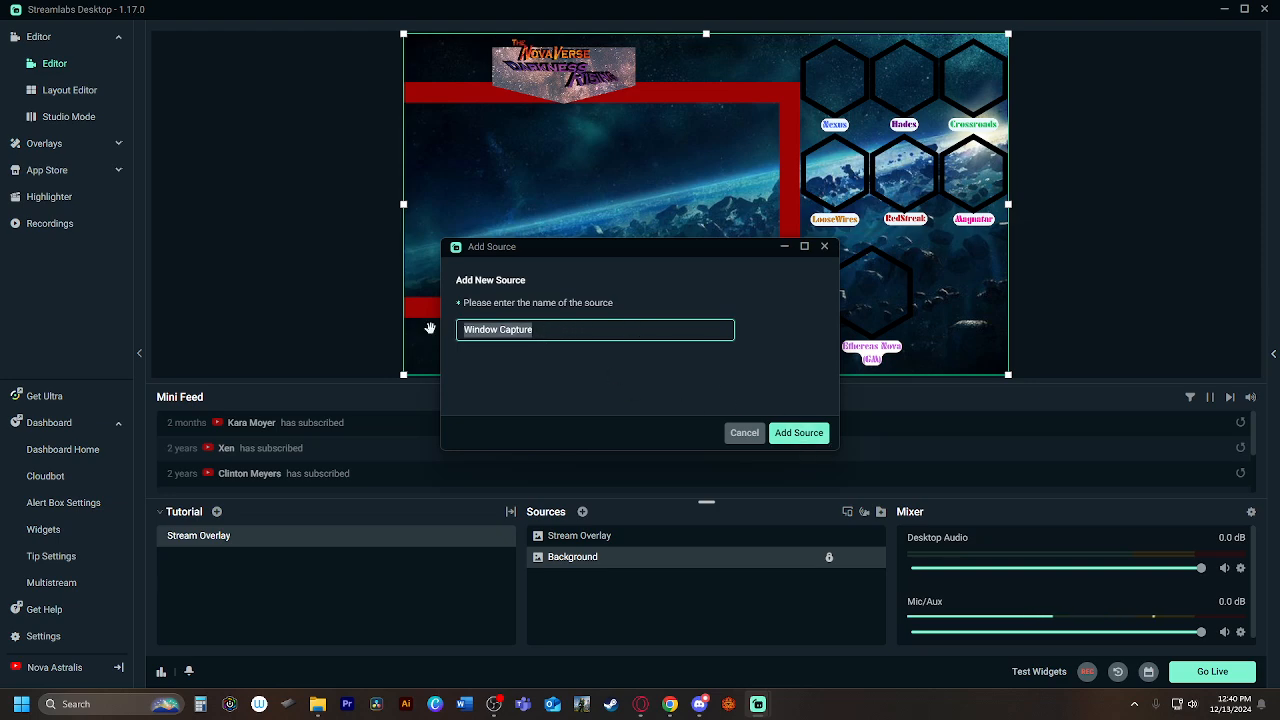
{"action": "type", "text": "Roll 2"}
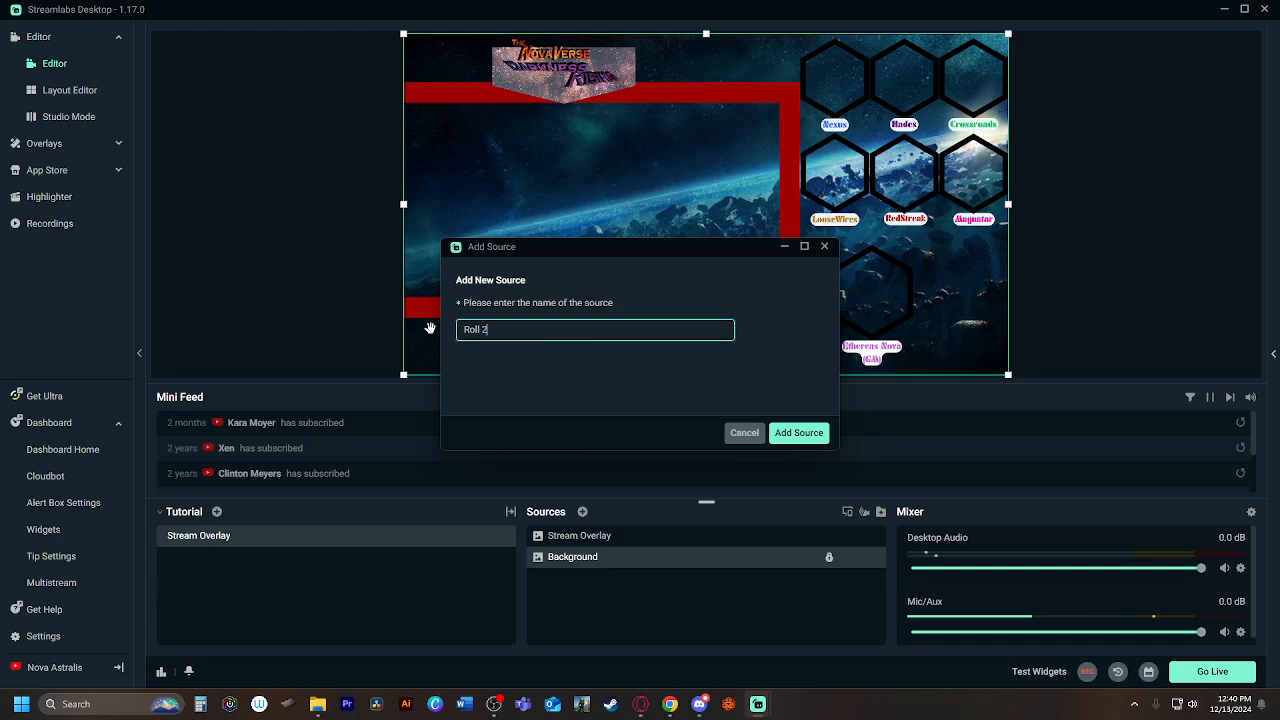
{"action": "type", "text": "0 Capture"}
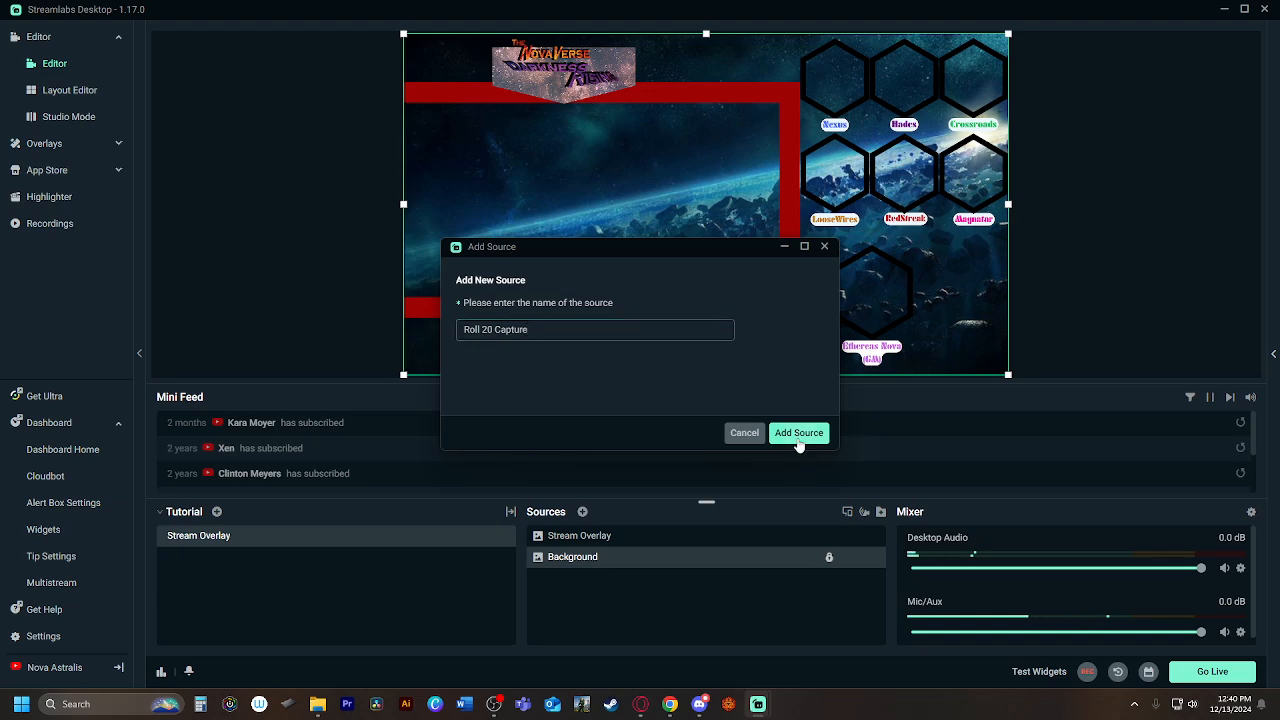
{"action": "left_click", "coordinate": [799, 434]}
Step: Look through the open windows available to the Roll 20 Capture source and close the list without choosing one
{"action": "left_click", "coordinate": [621, 252]}
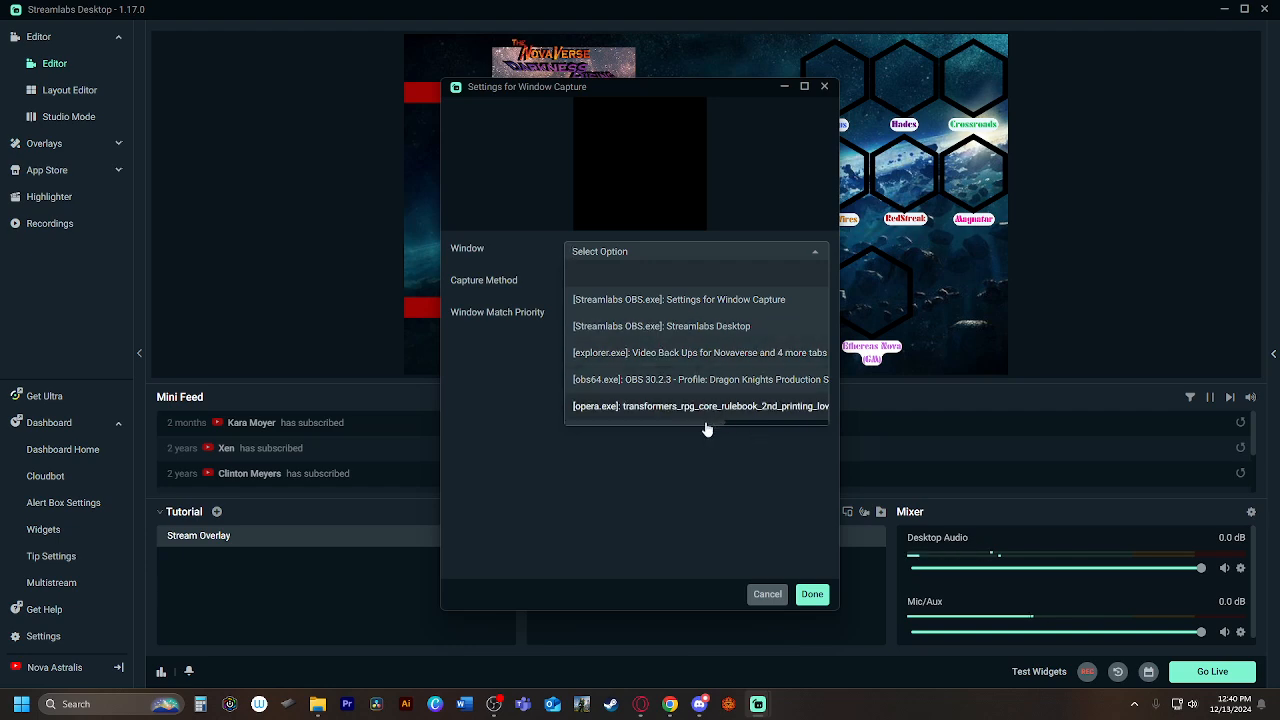
{"action": "left_click_drag", "start_coordinate": [706, 423], "coordinate": [622, 431]}
{"action": "left_click_drag", "start_coordinate": [647, 425], "coordinate": [496, 409]}
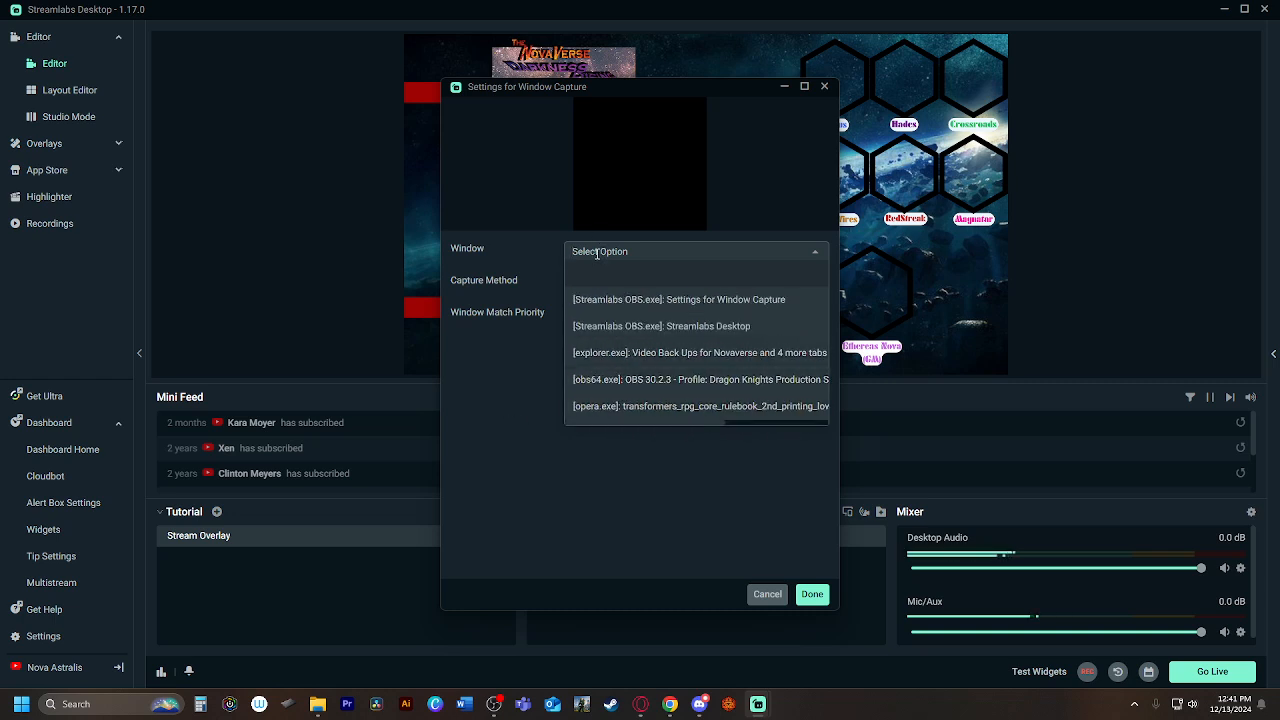
{"action": "left_click", "coordinate": [696, 479]}
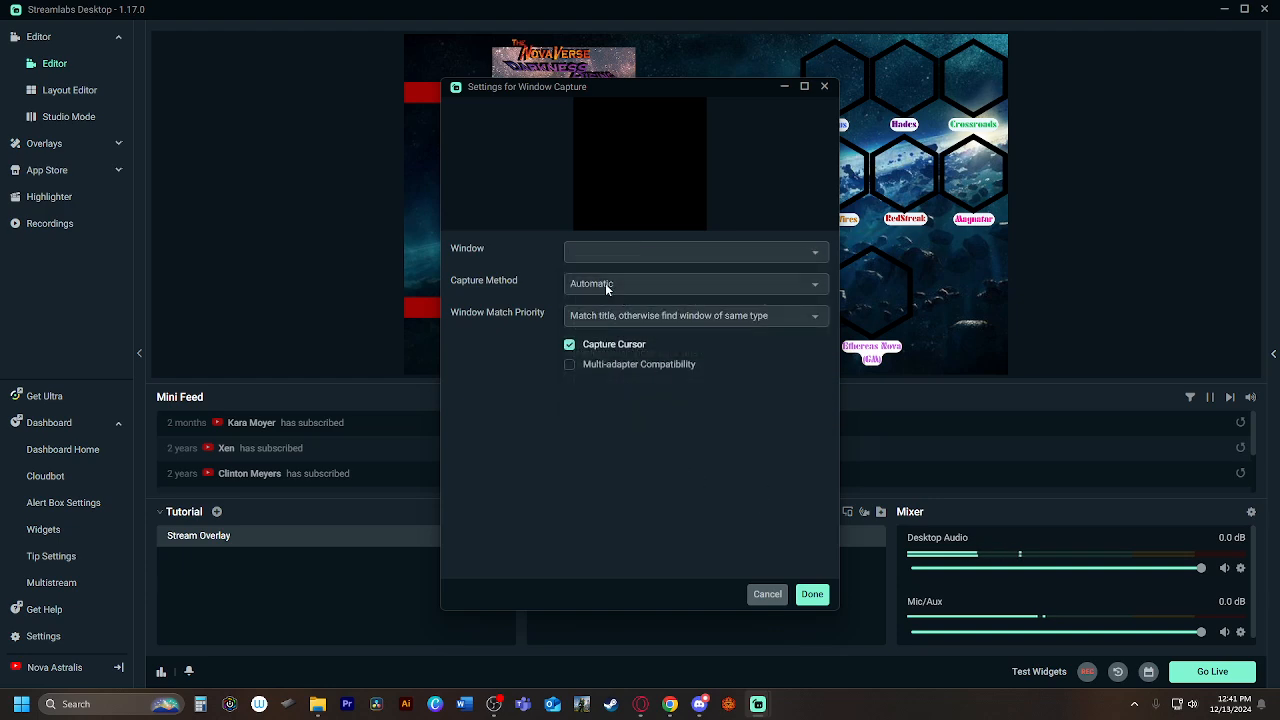
Step: Set the Roll 20 Capture source to the opera.exe window showing the Transformers RPG core rulebook
{"action": "left_click", "coordinate": [598, 252]}
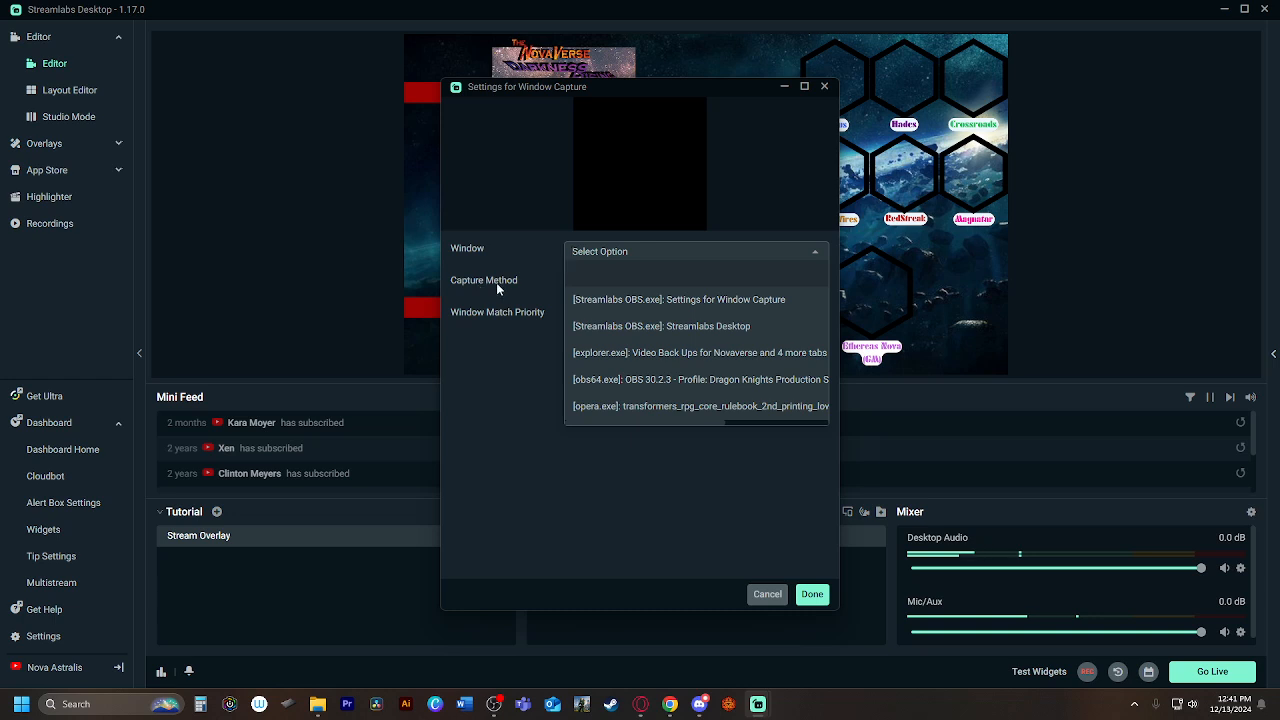
{"action": "left_click", "coordinate": [608, 406]}
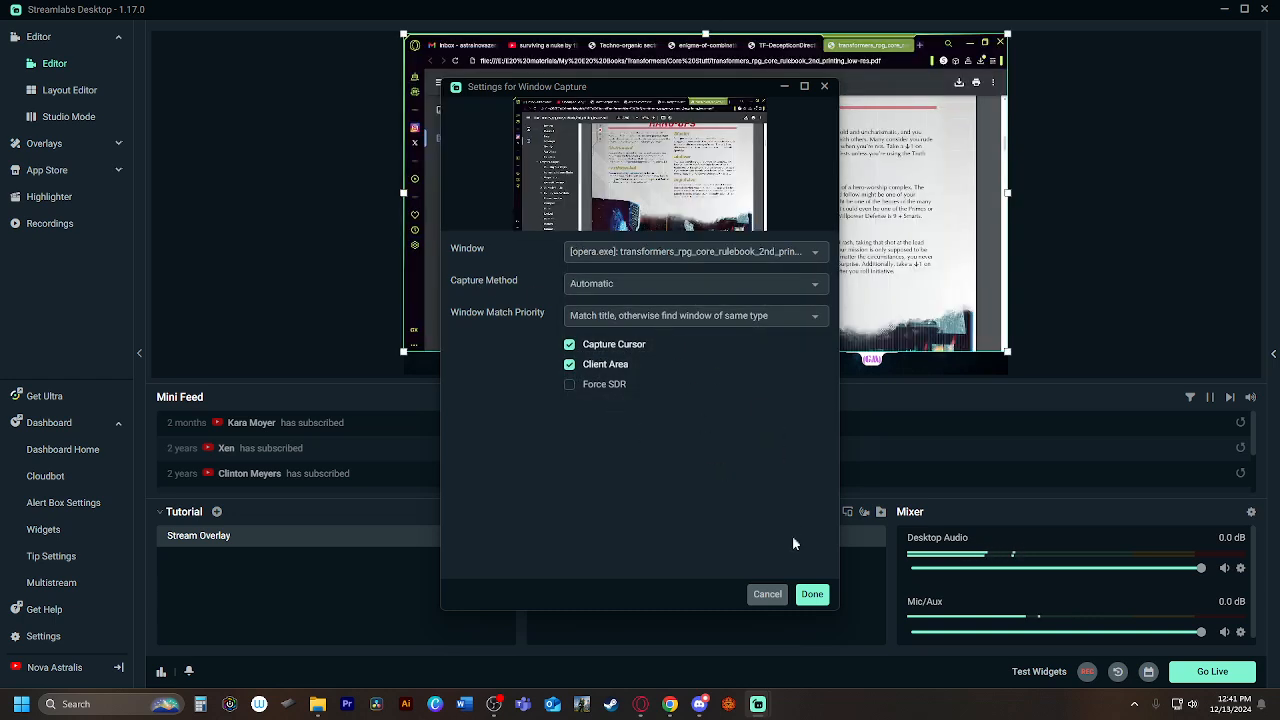
{"action": "left_click", "coordinate": [812, 594]}
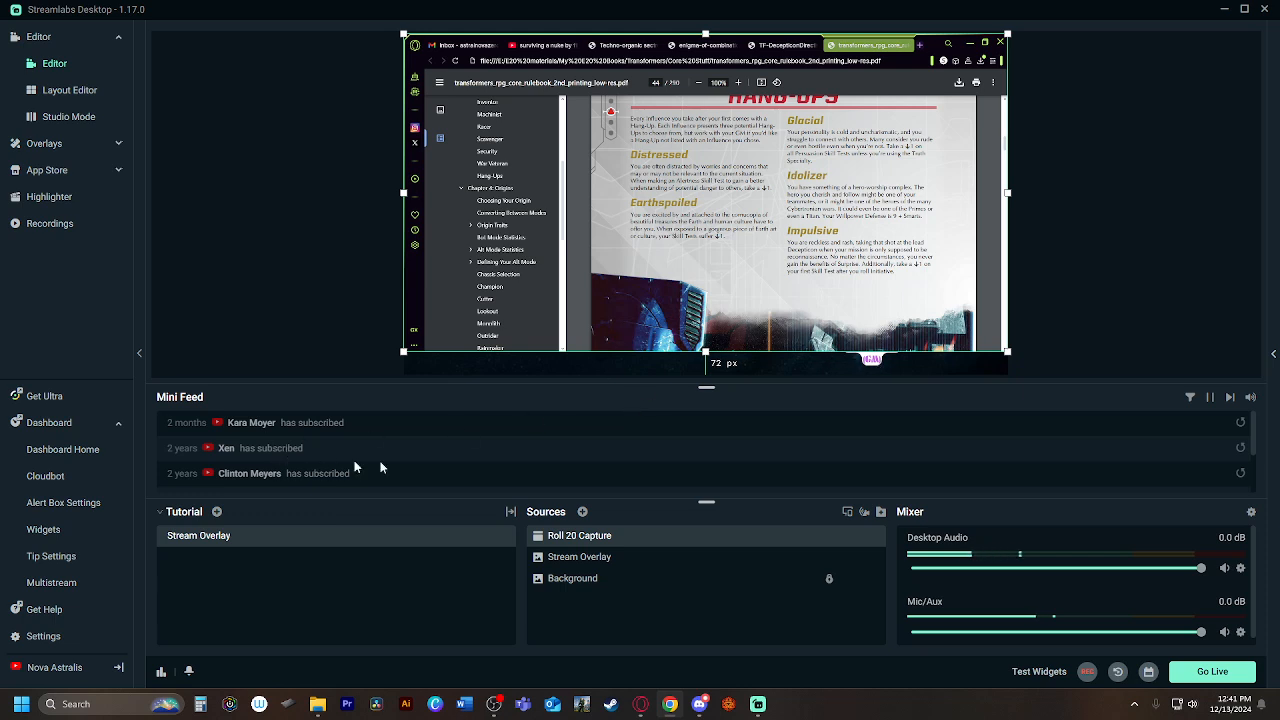
Step: Set the Roll 20 Capture source to the chrome.exe window "Mama - YouTube Music" and place it beneath Stream Overlay in the source order
{"action": "right_click", "coordinate": [595, 538]}
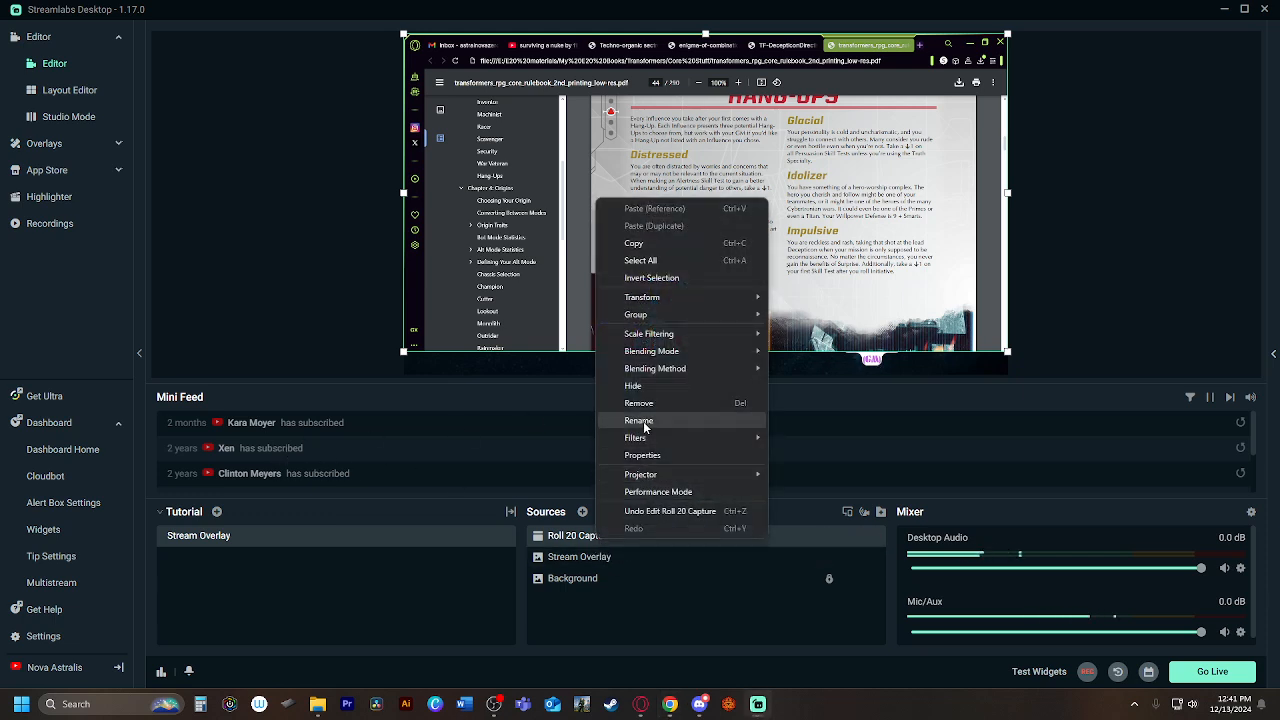
{"action": "double_click", "coordinate": [572, 538]}
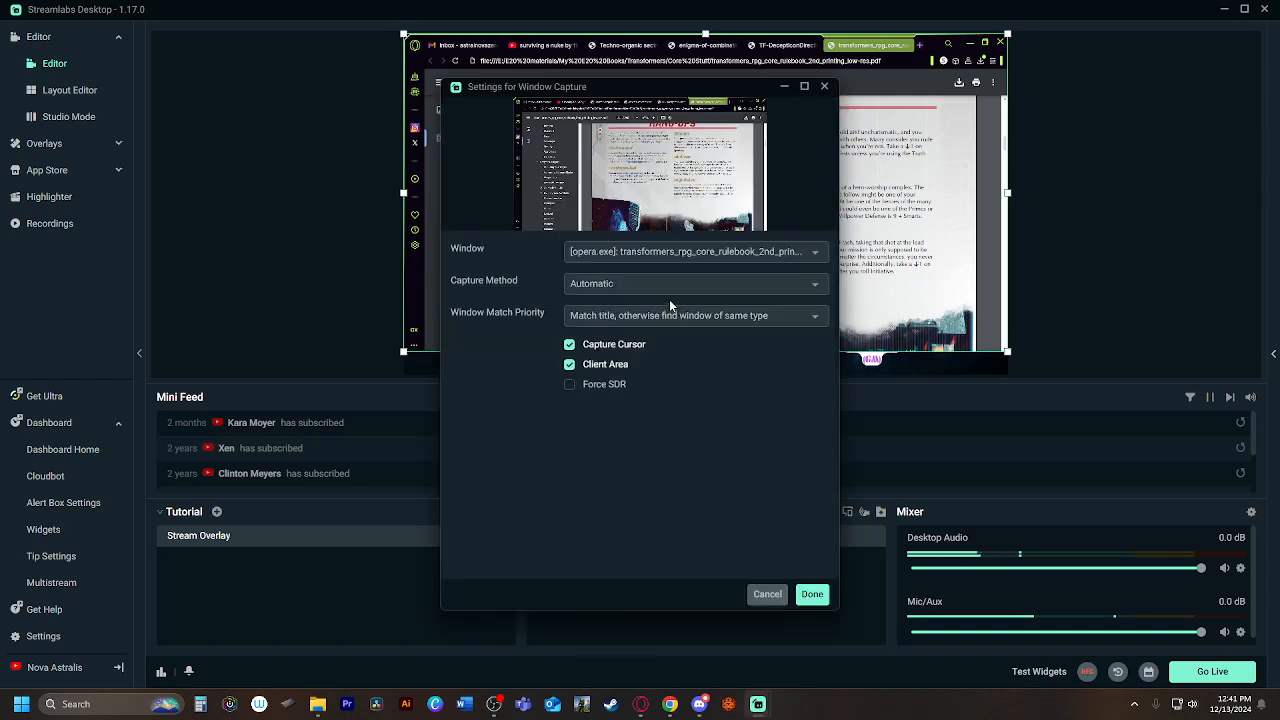
{"action": "left_click", "coordinate": [597, 284]}
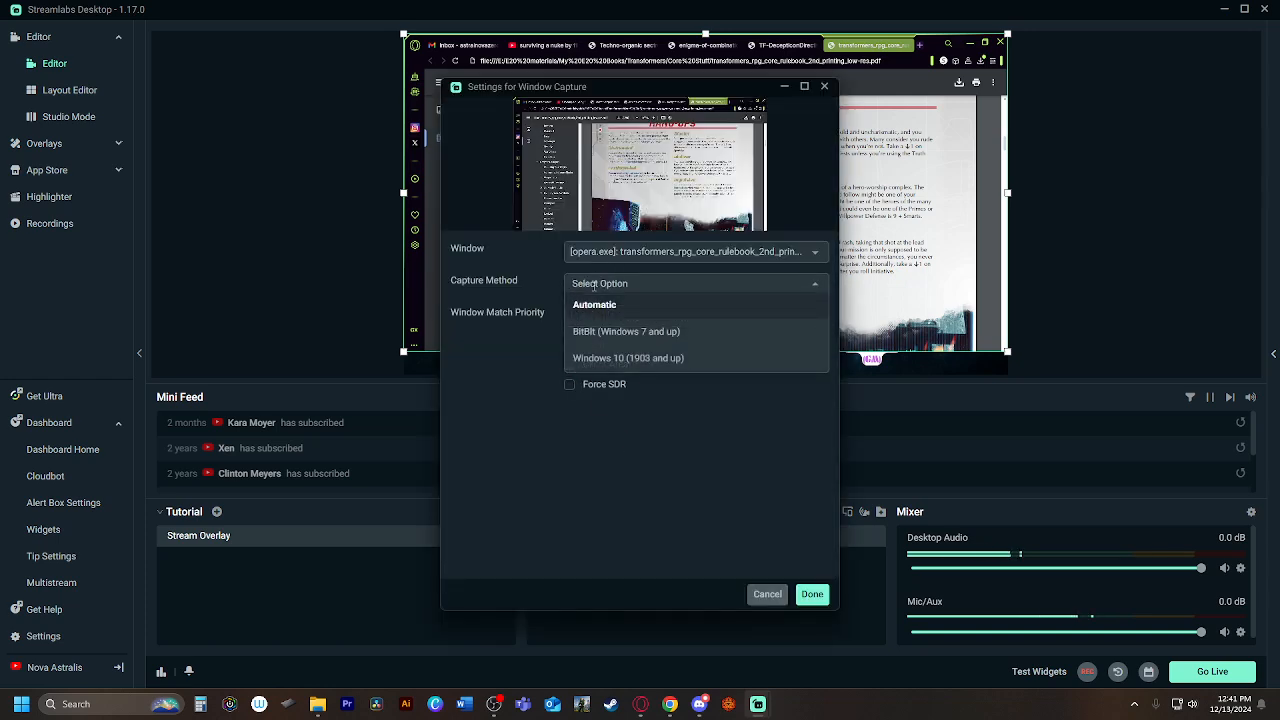
{"action": "left_click", "coordinate": [523, 379]}
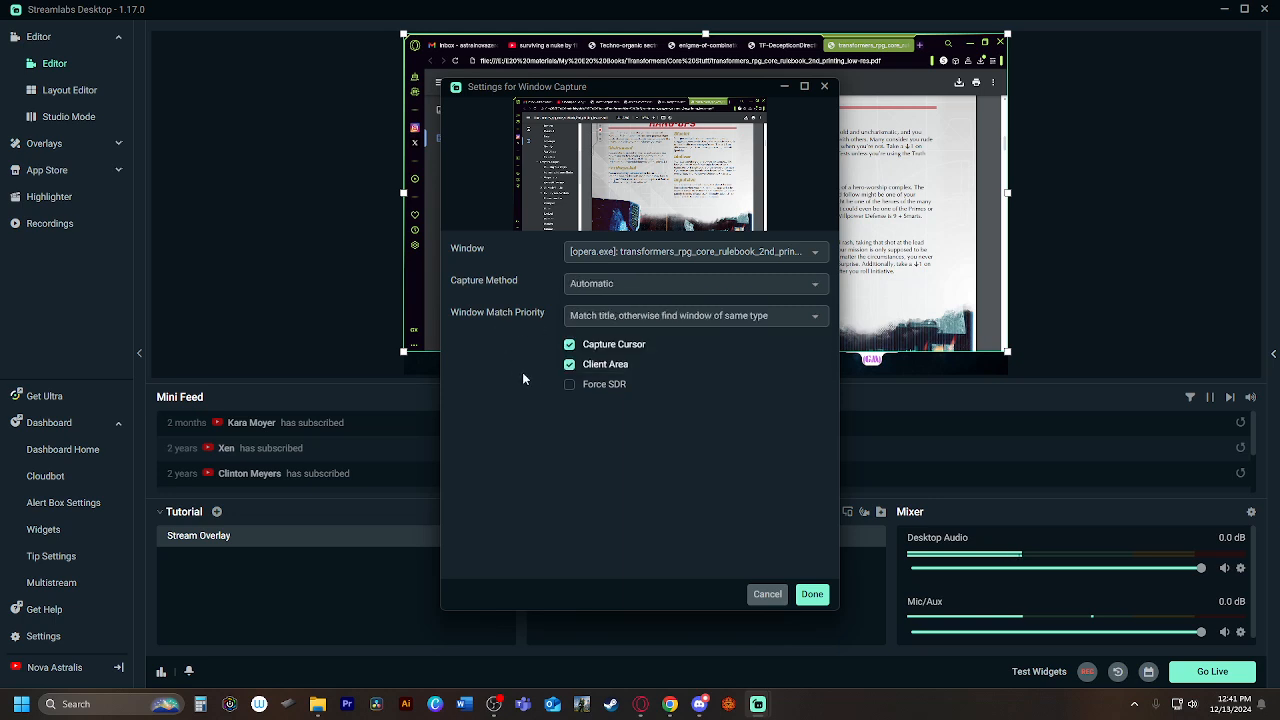
{"action": "left_click", "coordinate": [605, 262]}
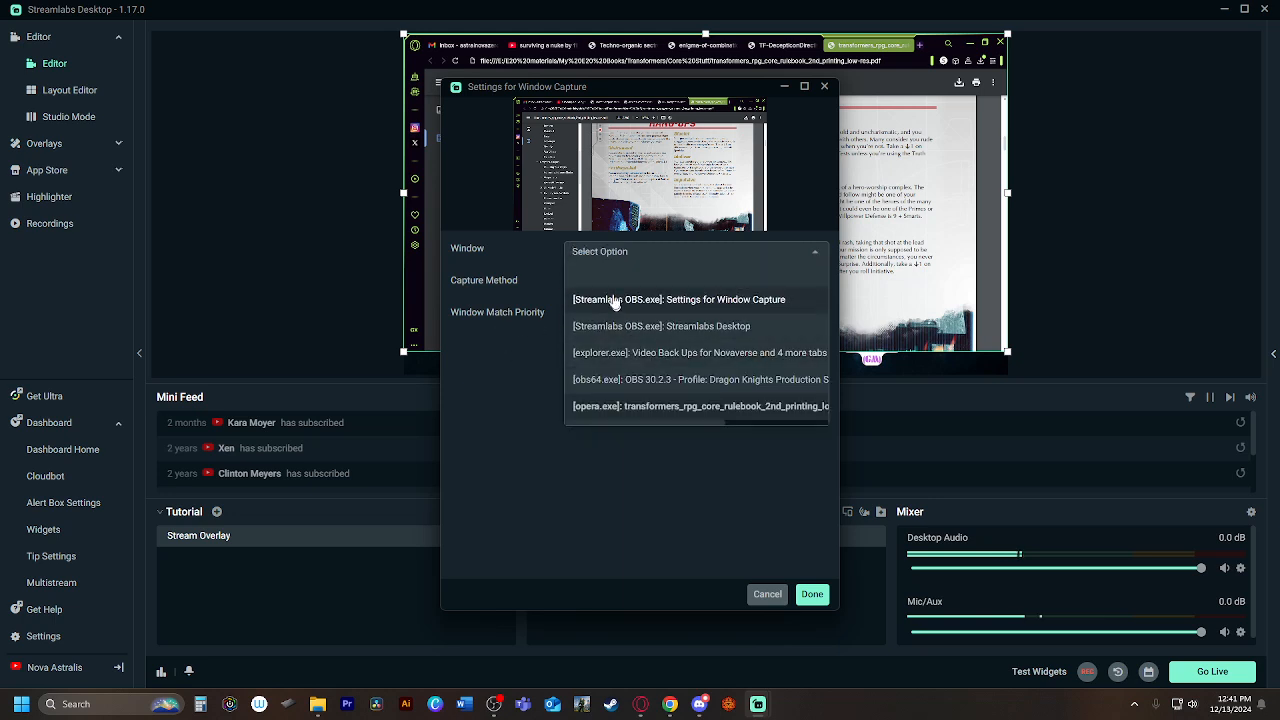
{"action": "left_click", "coordinate": [603, 260]}
{"action": "left_click", "coordinate": [603, 260]}
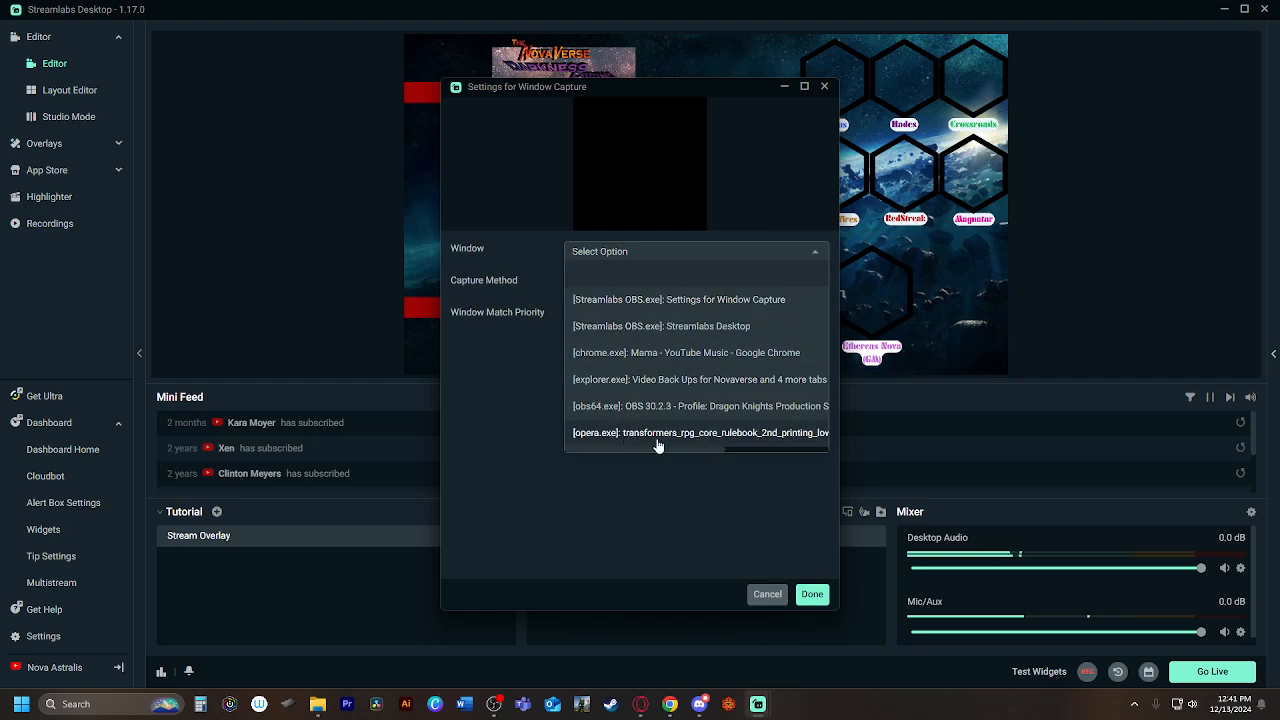
{"action": "left_click", "coordinate": [645, 354]}
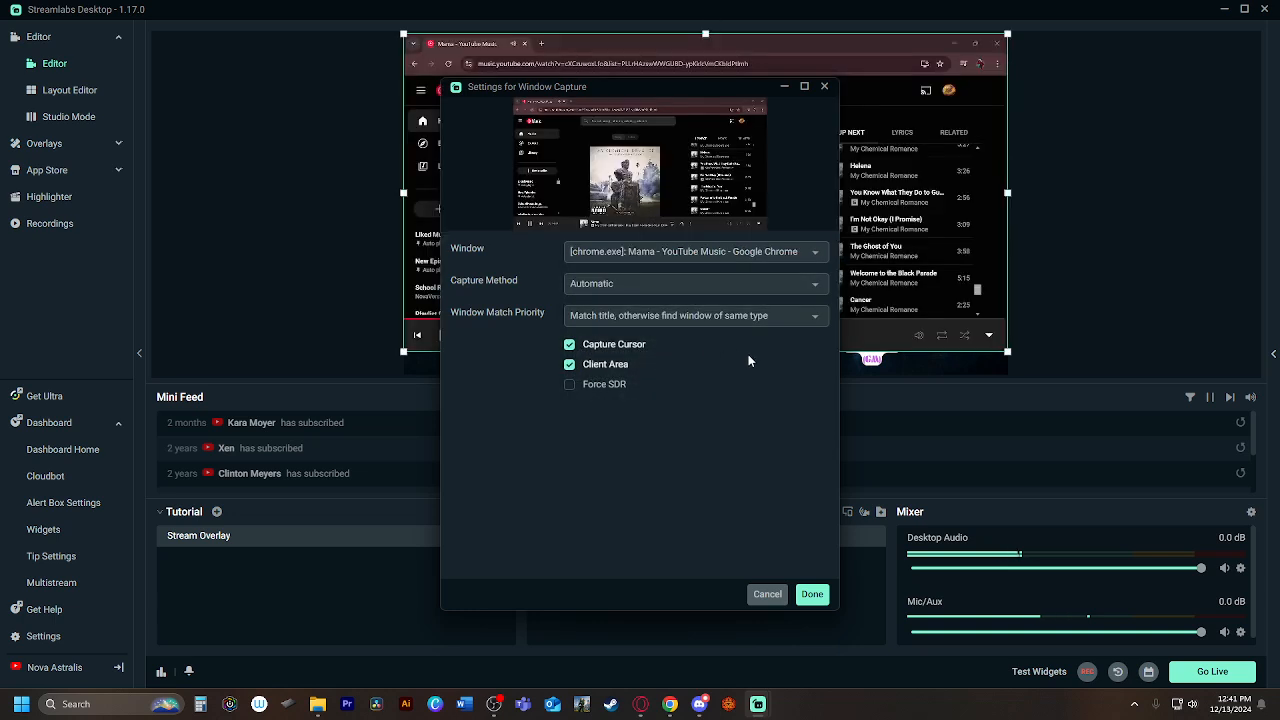
{"action": "left_click", "coordinate": [811, 596]}
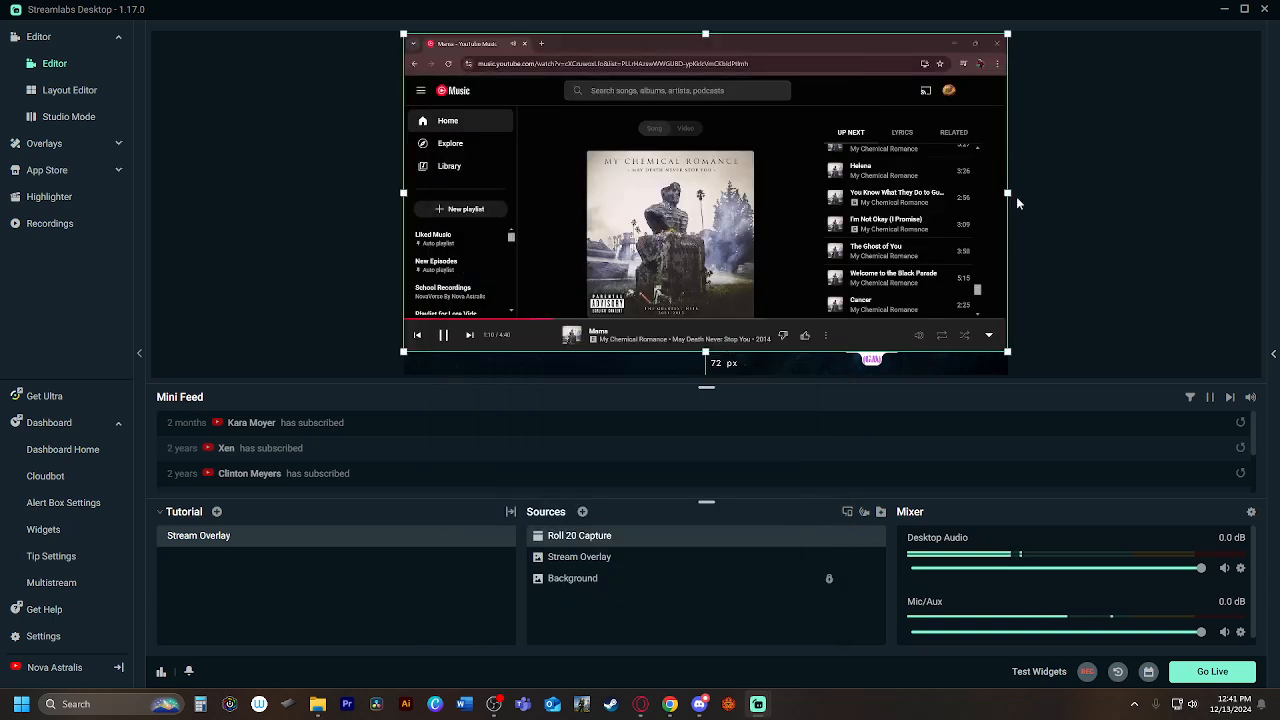
{"action": "left_click_drag", "start_coordinate": [591, 535], "coordinate": [592, 570]}
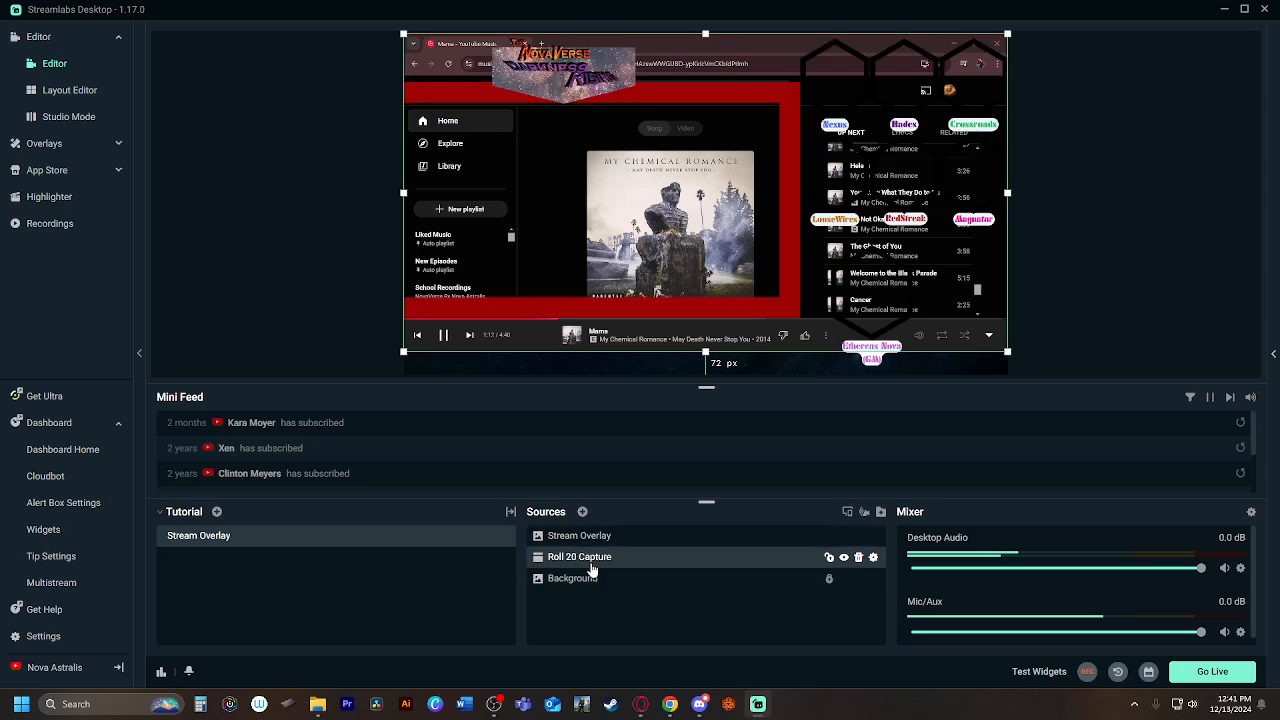
Step: Open Roll20 in a new Chrome tab and maximize the browser window
{"action": "key", "text": "ctrl+t"}
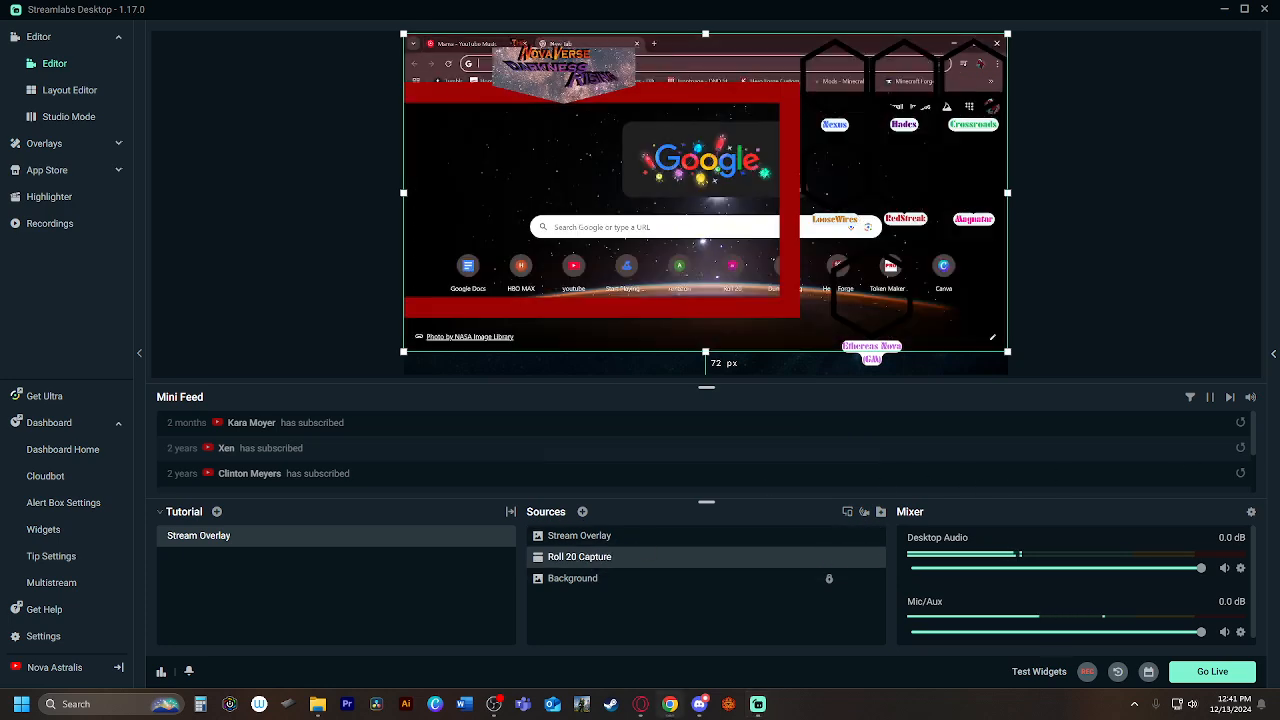
{"action": "left_click", "coordinate": [736, 265]}
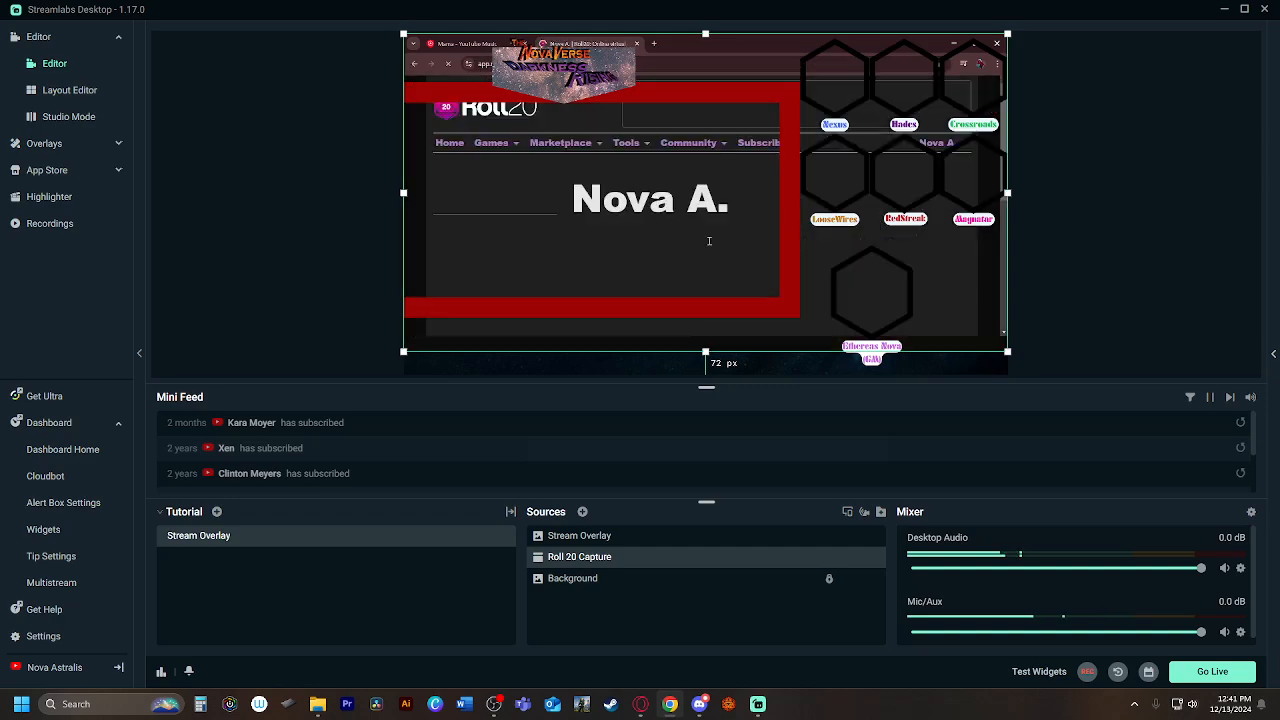
{"action": "left_click_drag", "start_coordinate": [726, 43], "coordinate": [728, 2]}
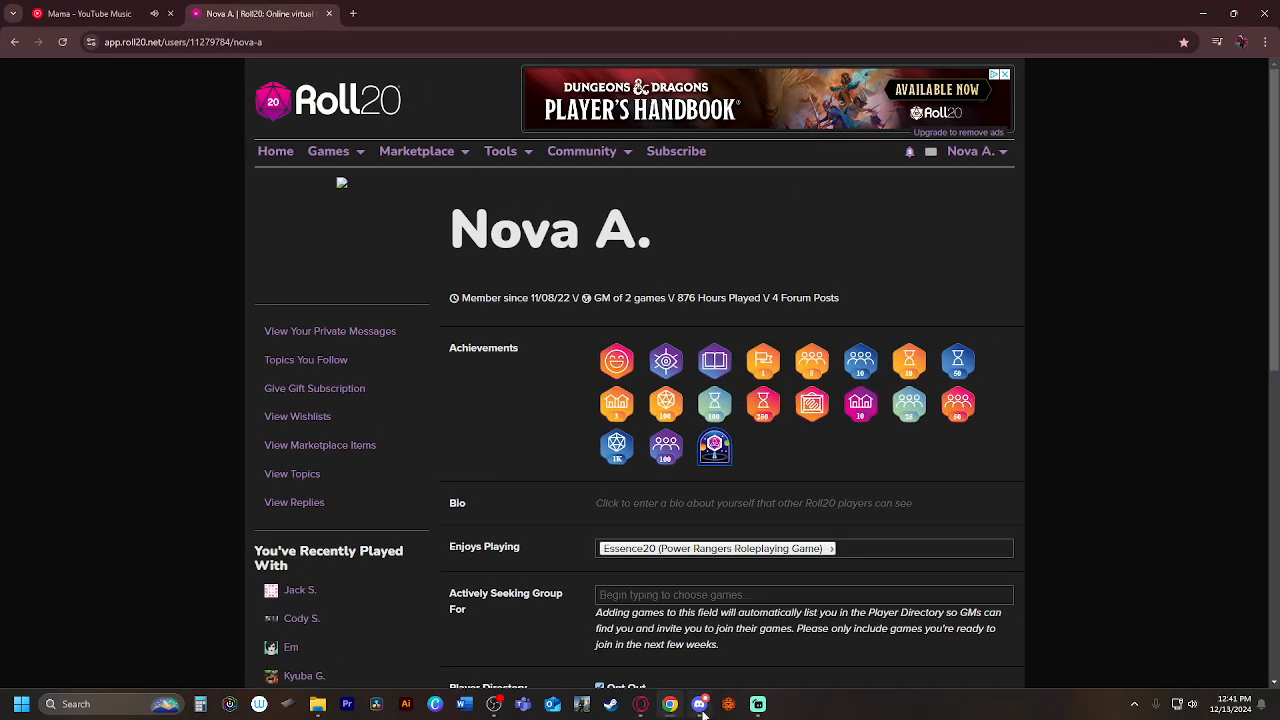
Step: Return to Streamlabs Desktop, scale the Roll 20 Capture down to fit inside the overlay's red frame, and lock the Stream Overlay source
{"action": "left_click", "coordinate": [758, 704]}
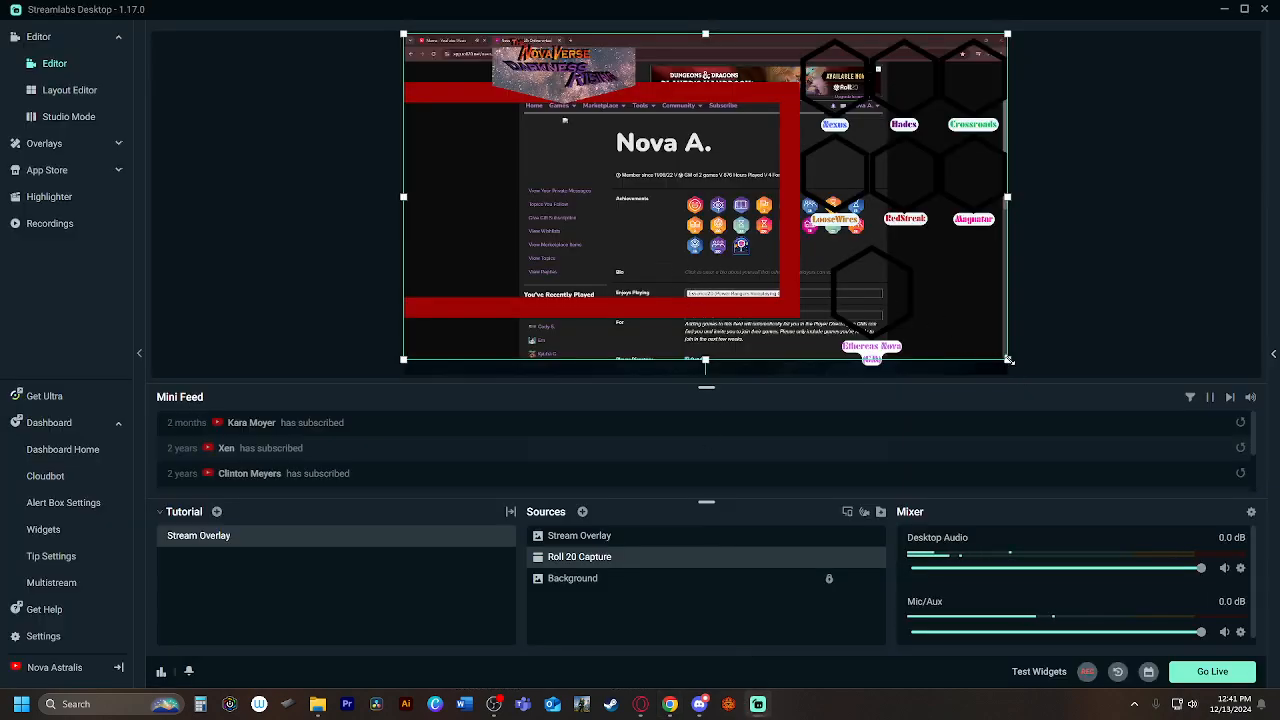
{"action": "left_click_drag", "start_coordinate": [1008, 360], "coordinate": [797, 246]}
{"action": "left_click_drag", "start_coordinate": [693, 165], "coordinate": [725, 224]}
{"action": "left_click", "coordinate": [795, 300]}
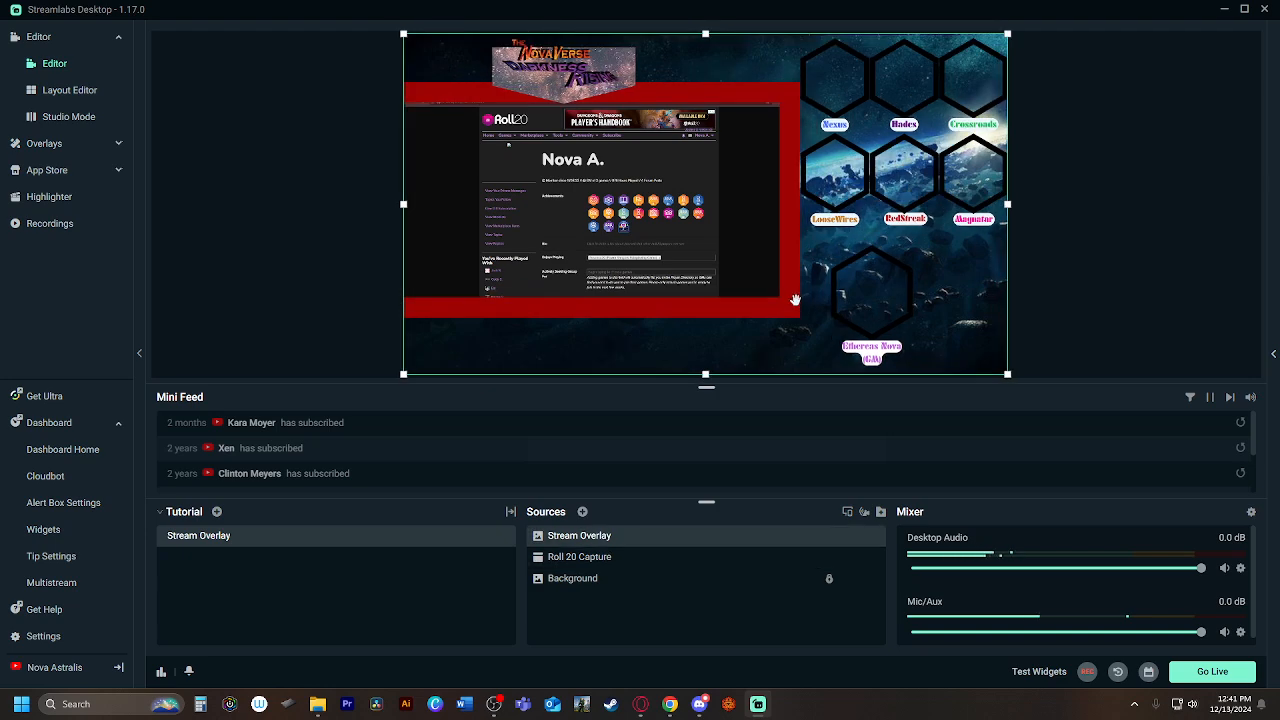
{"action": "left_click", "coordinate": [828, 536]}
{"action": "mouse_move", "coordinate": [694, 228]}
{"action": "left_mouse_down"}
{"action": "mouse_move", "coordinate": [700, 249]}
{"action": "mouse_move", "coordinate": [696, 232]}
{"action": "left_mouse_up"}
Step: Switch to Chrome and launch the TF TEST game from the Roll20 list of own games
{"action": "left_click", "coordinate": [669, 704]}
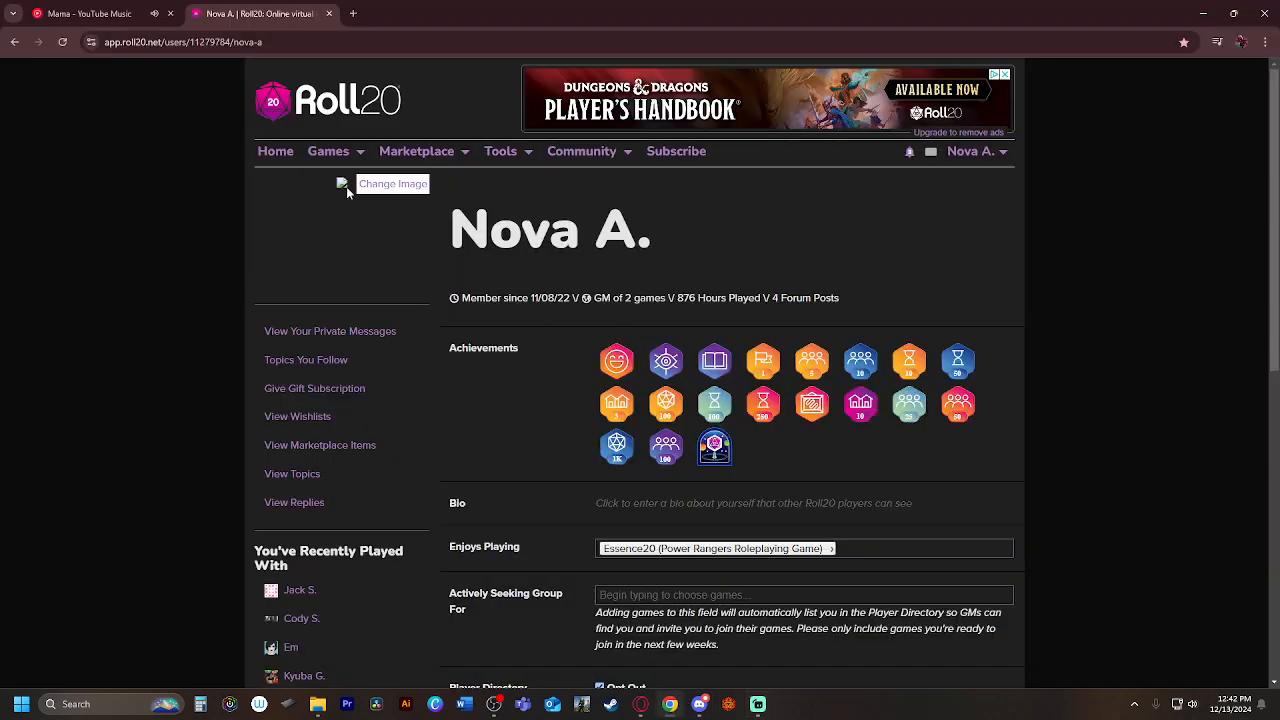
{"action": "mouse_move", "coordinate": [332, 151]}
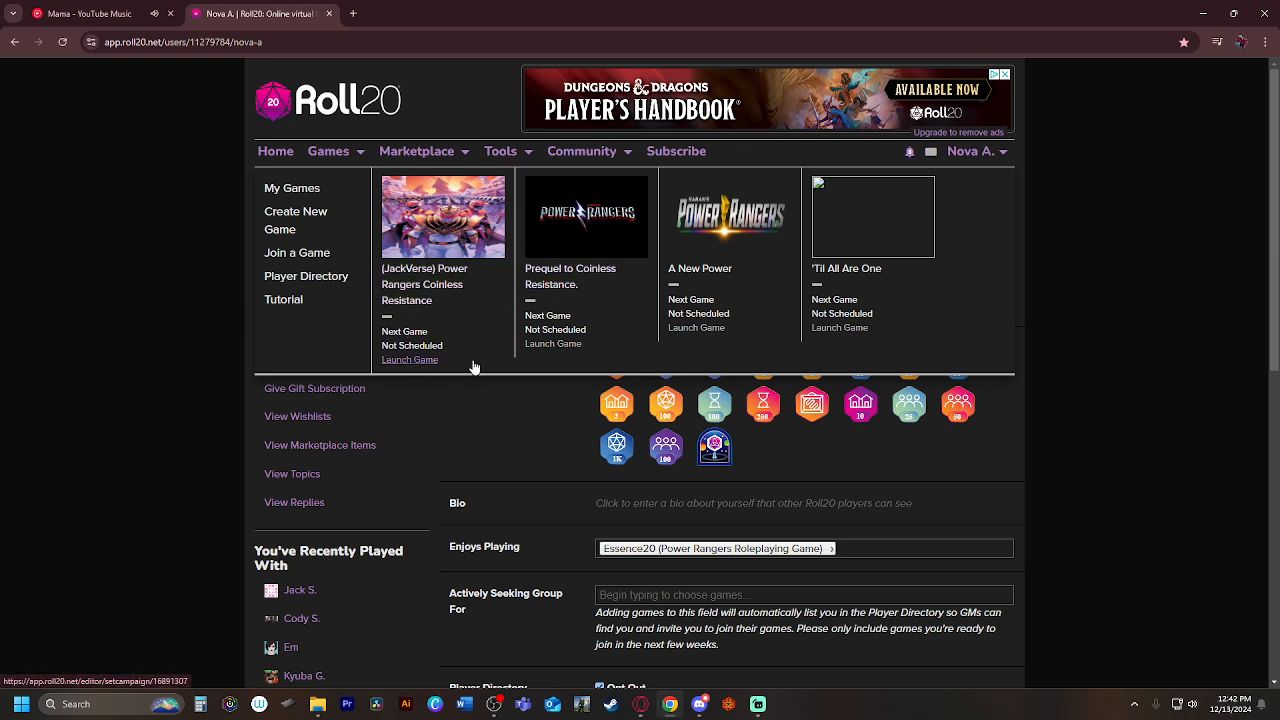
{"action": "left_click", "coordinate": [275, 188]}
{"action": "scroll", "coordinate": [517, 346], "scroll_direction": "down", "scroll_amount": 8}
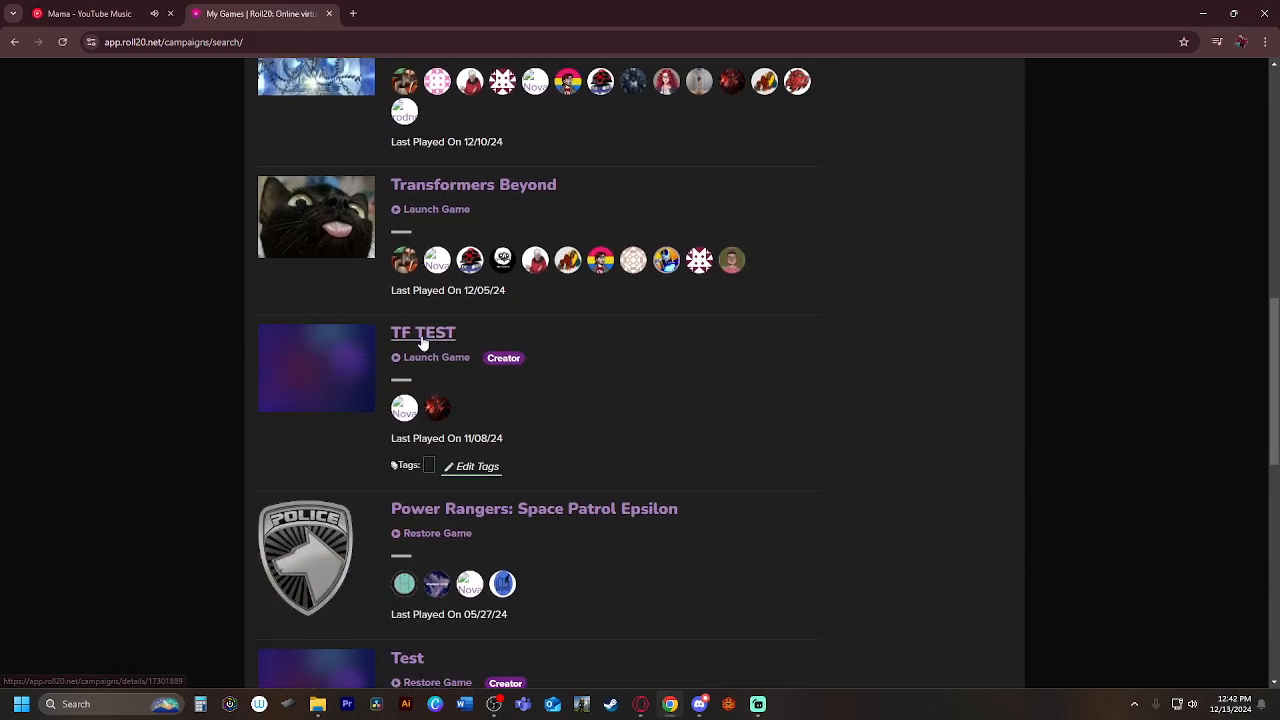
{"action": "scroll", "coordinate": [423, 343], "scroll_direction": "down", "scroll_amount": 1}
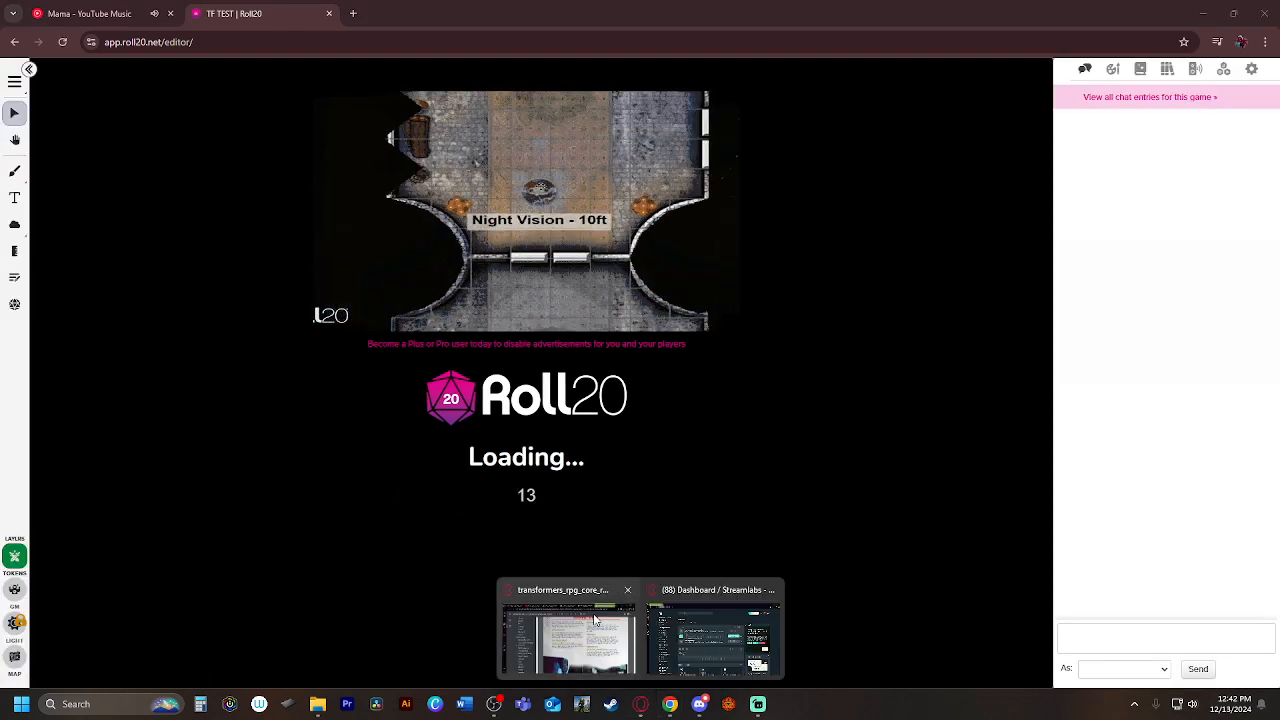
Step: Return to Streamlabs Desktop and move the Roll 20 Capture down to 200 px below the canvas's upper edge
{"action": "left_click", "coordinate": [758, 705]}
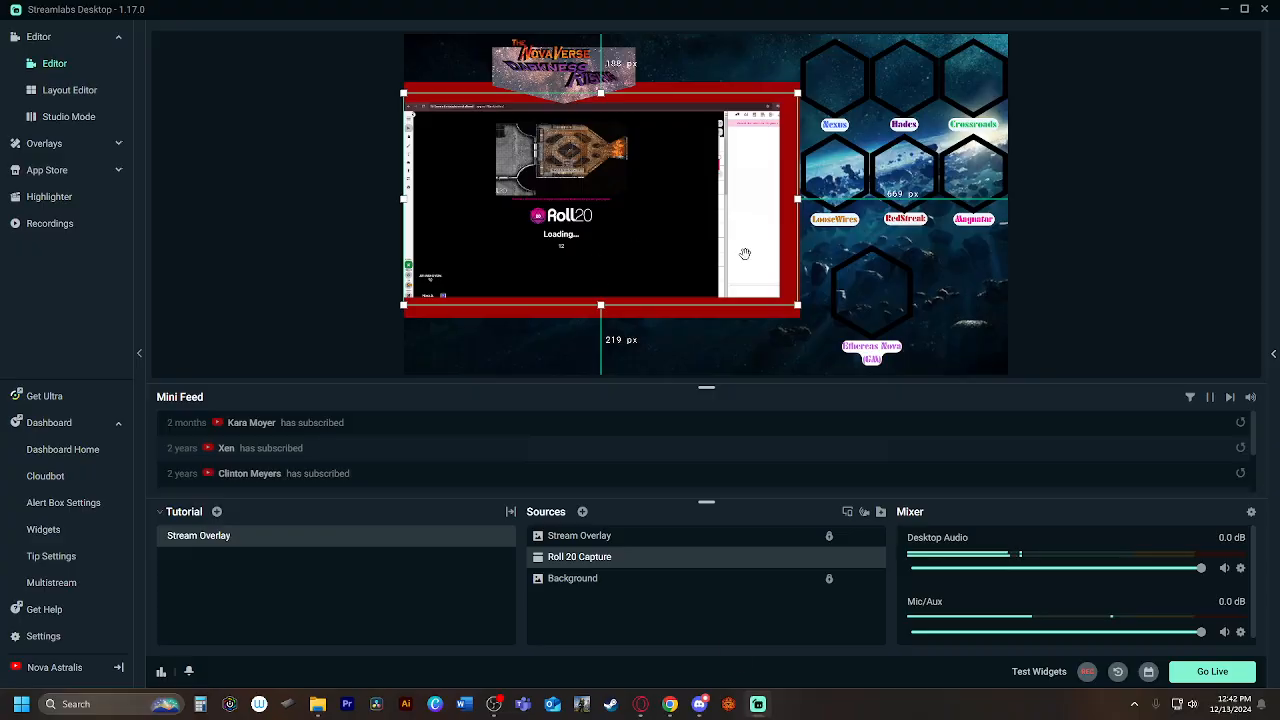
{"action": "left_click_drag", "start_coordinate": [682, 238], "coordinate": [675, 245]}
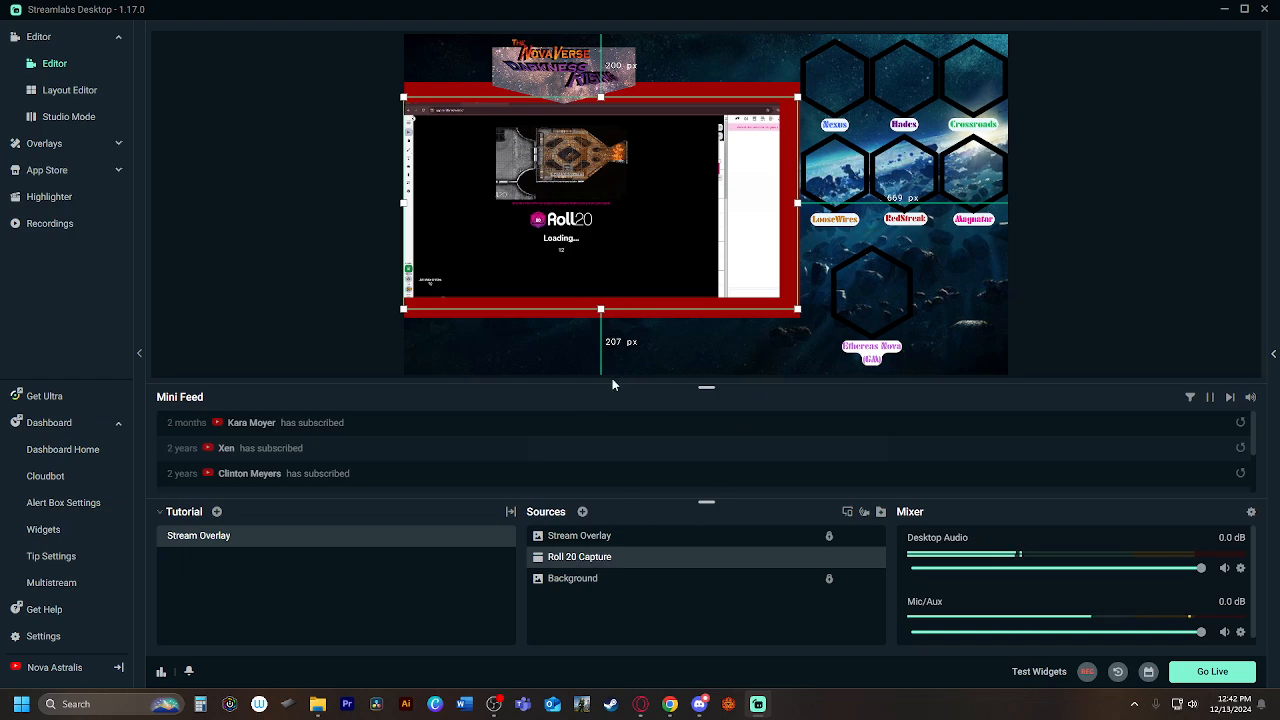
{"action": "right_click", "coordinate": [594, 546]}
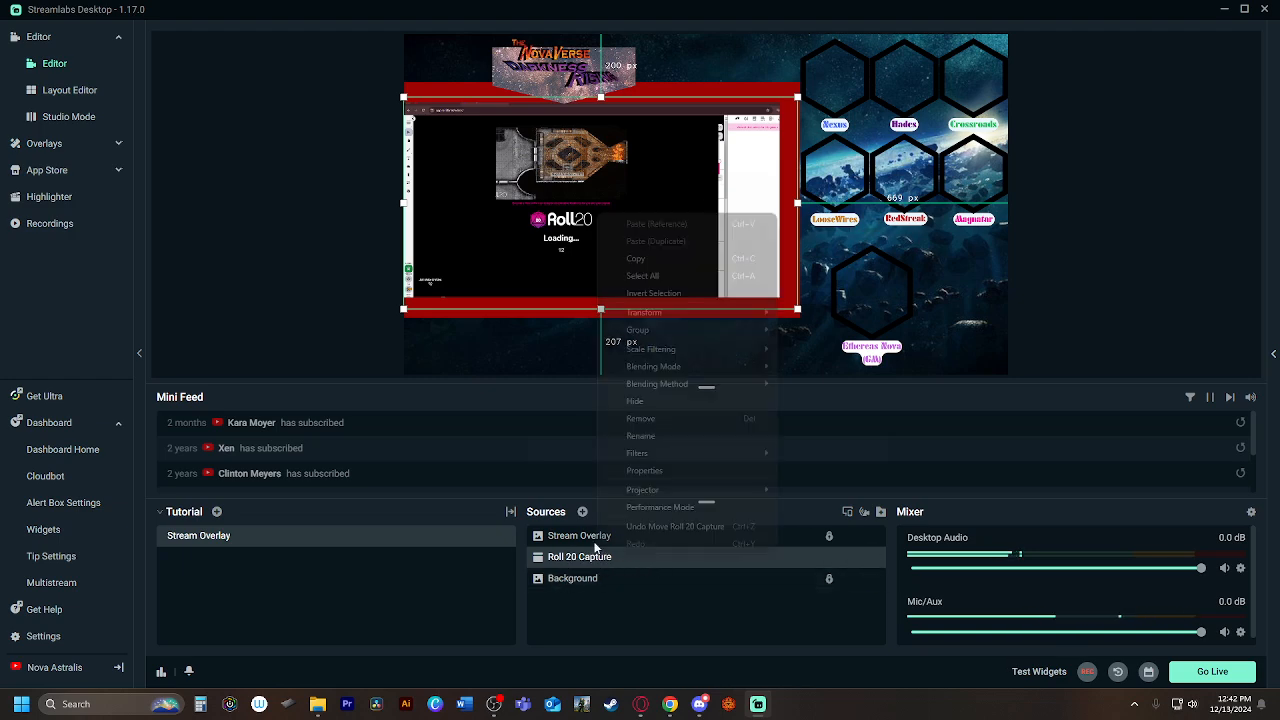
{"action": "left_click", "coordinate": [600, 620]}
Step: Add a new Window Capture source named "R20 Chat" to the Stream Overlay scene
{"action": "left_click", "coordinate": [582, 511]}
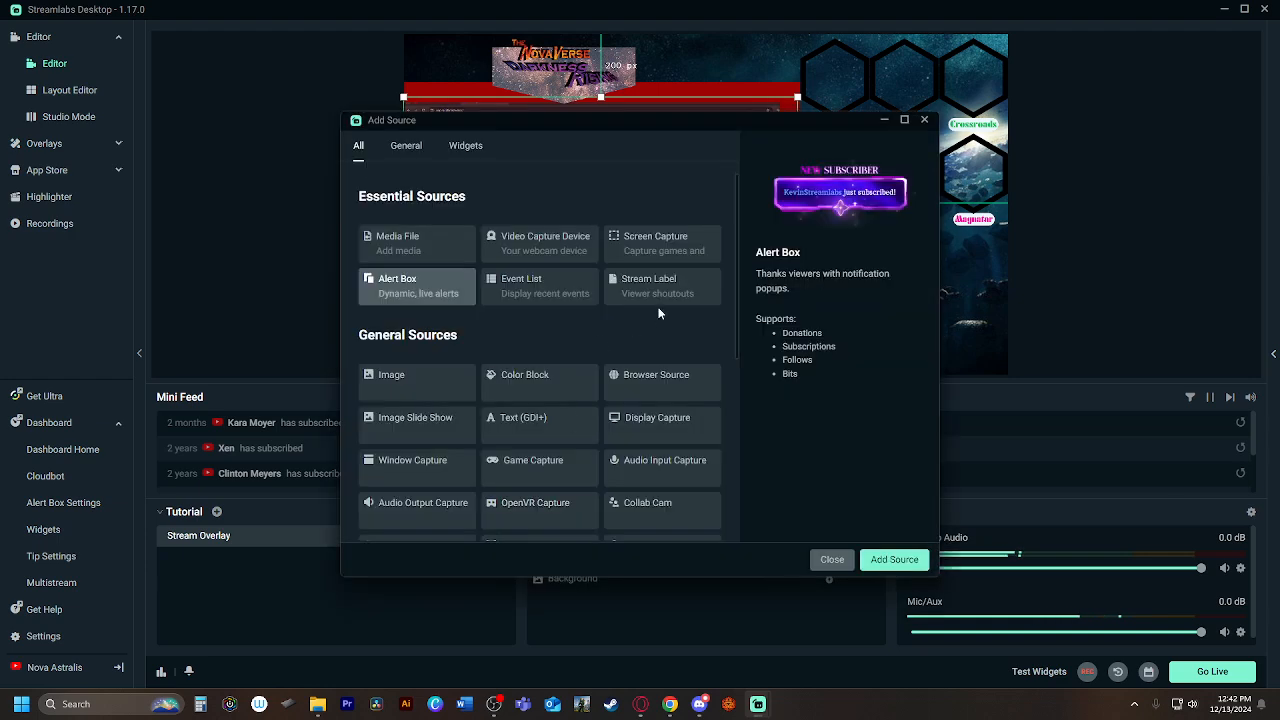
{"action": "scroll", "coordinate": [441, 286], "scroll_direction": "down", "scroll_amount": 2}
{"action": "left_click", "coordinate": [421, 272]}
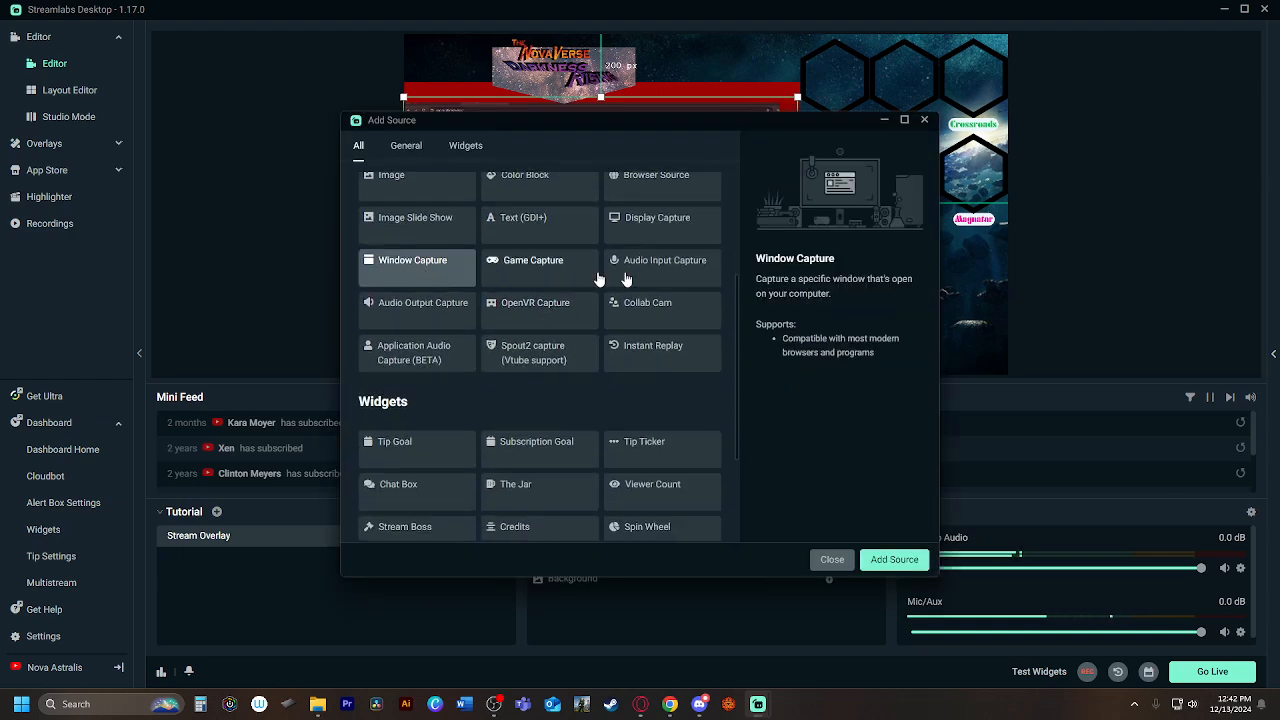
{"action": "left_click", "coordinate": [897, 559]}
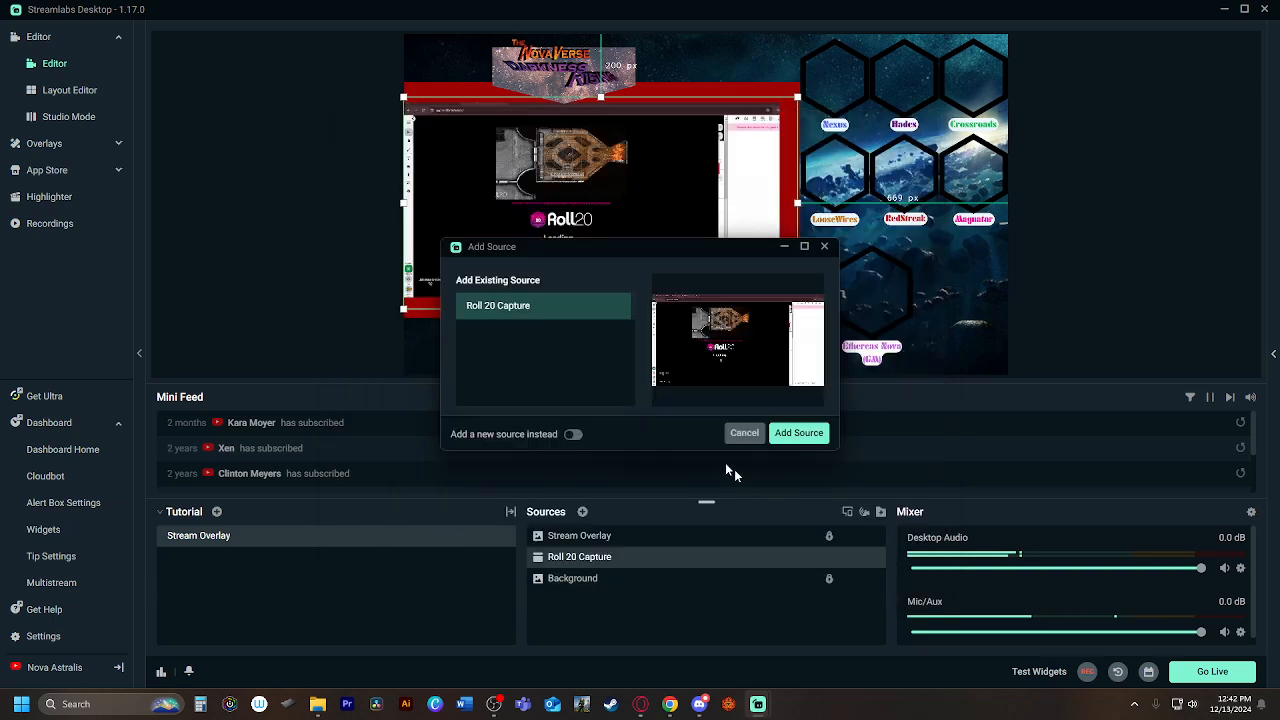
{"action": "left_click", "coordinate": [573, 436]}
{"action": "left_click_drag", "start_coordinate": [548, 330], "coordinate": [455, 336]}
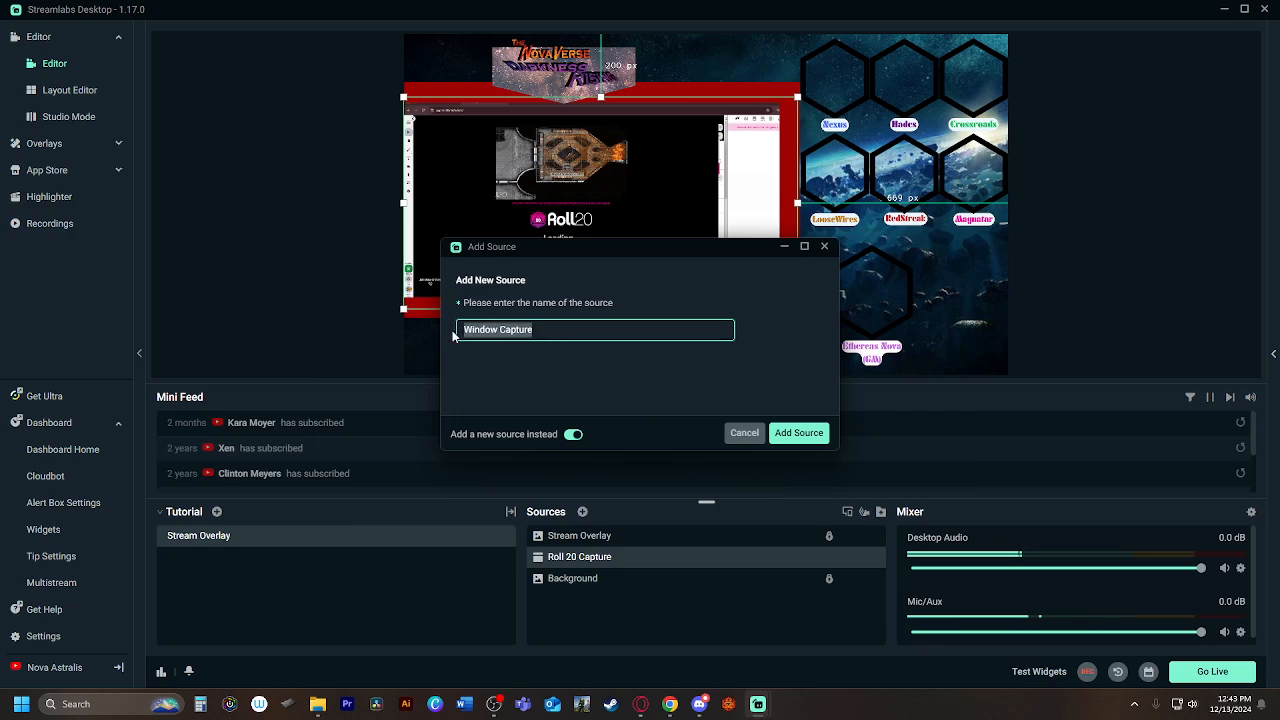
{"action": "type", "text": "R20 Chat"}
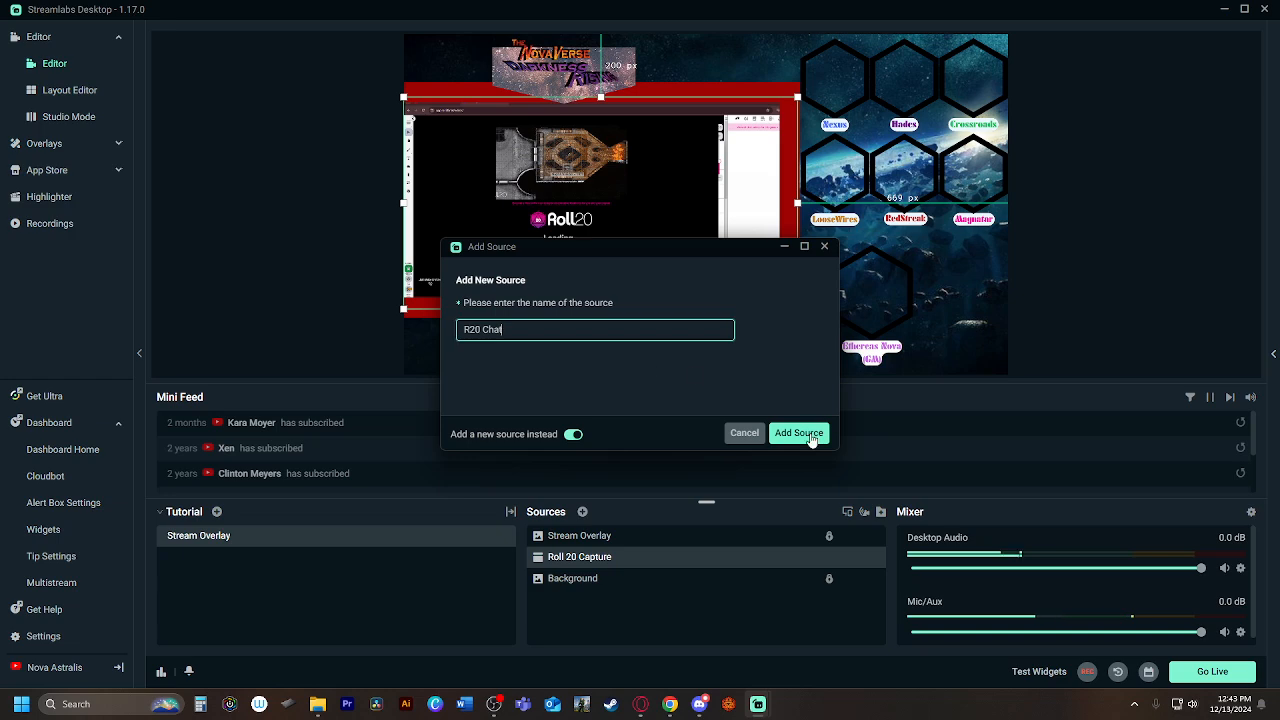
{"action": "left_click", "coordinate": [811, 436]}
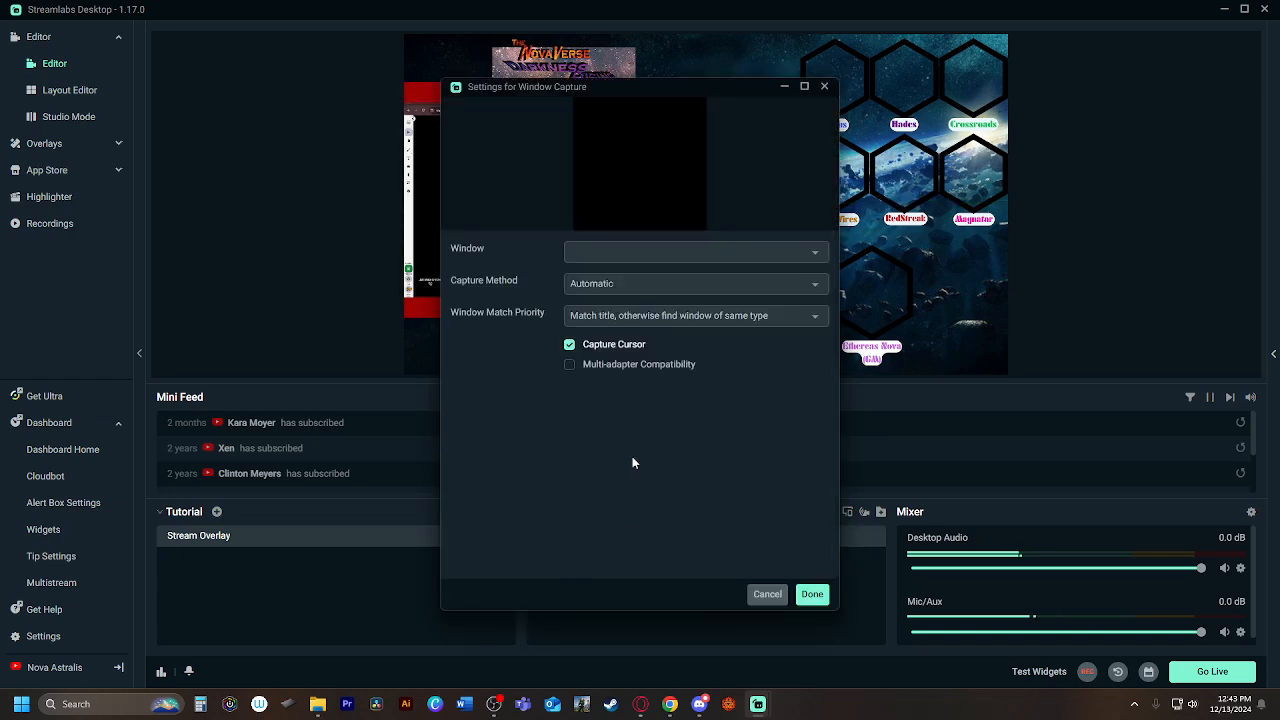
Step: Check the windows available for R20 Chat, then switch to Chrome and pop the Roll20 chat out into its own window
{"action": "left_click", "coordinate": [612, 254]}
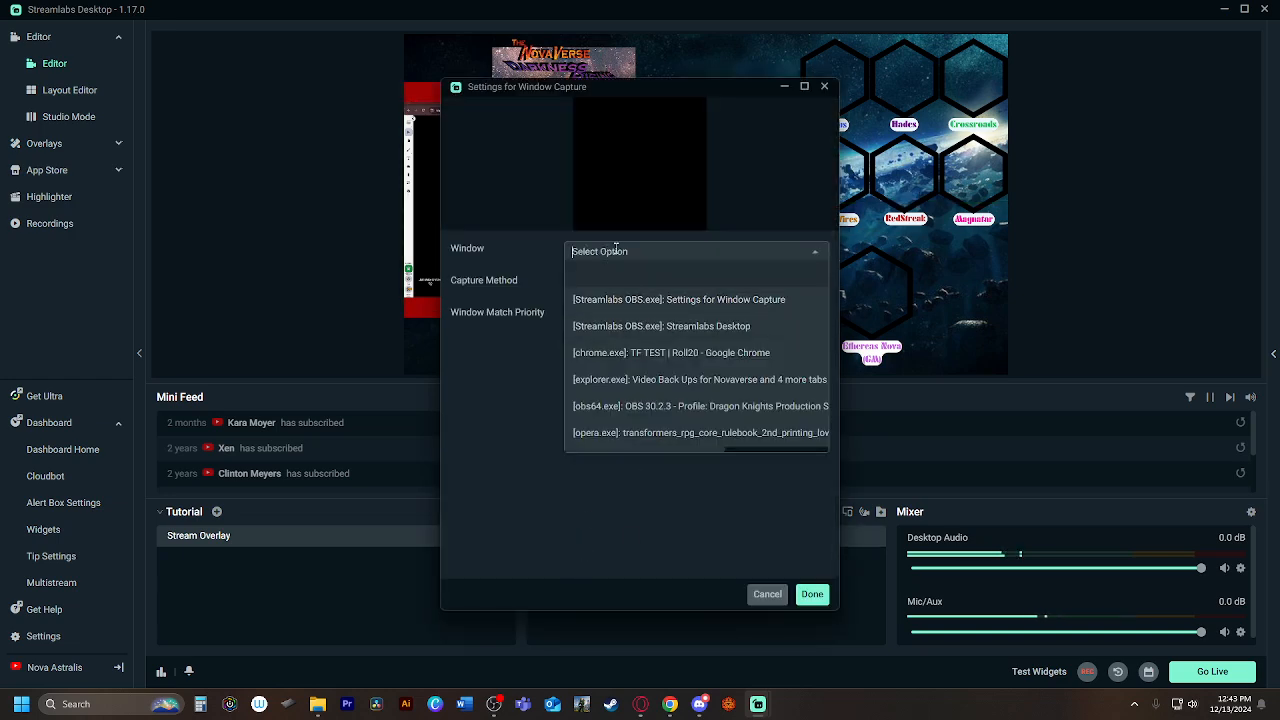
{"action": "left_click", "coordinate": [813, 264]}
{"action": "left_click", "coordinate": [642, 705]}
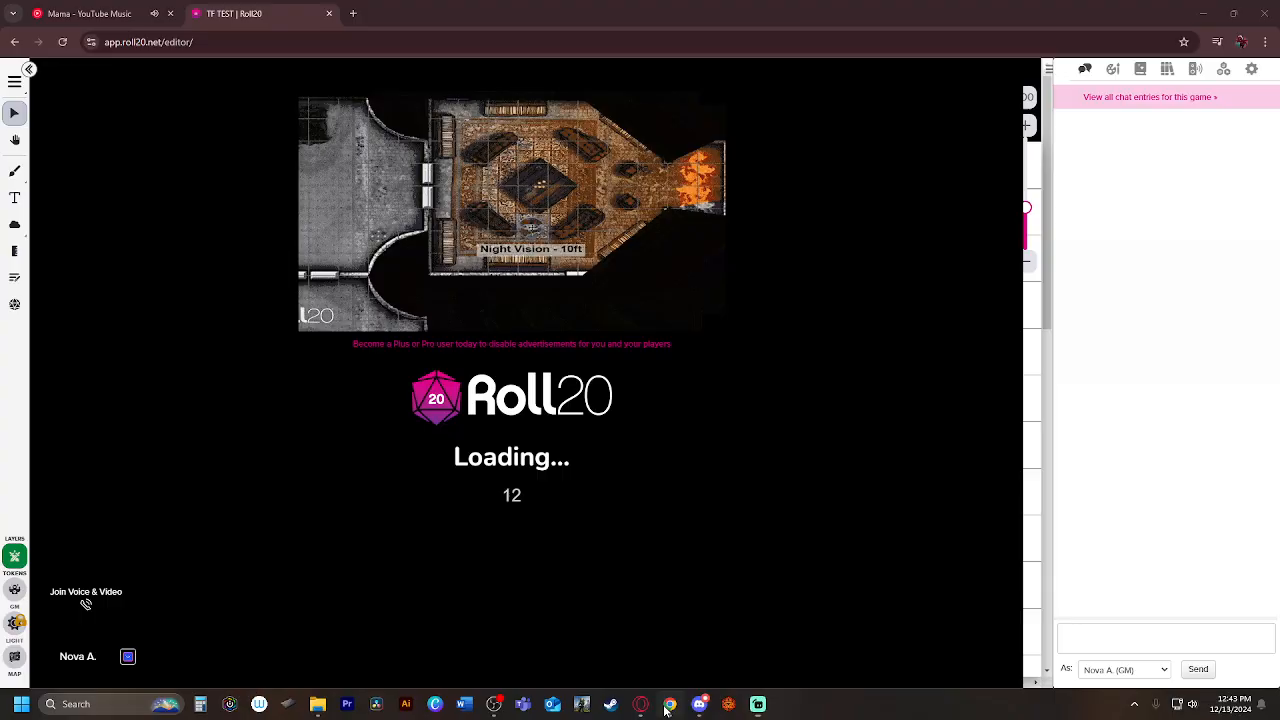
{"action": "scroll", "coordinate": [674, 360], "scroll_direction": "down", "scroll_amount": 7}
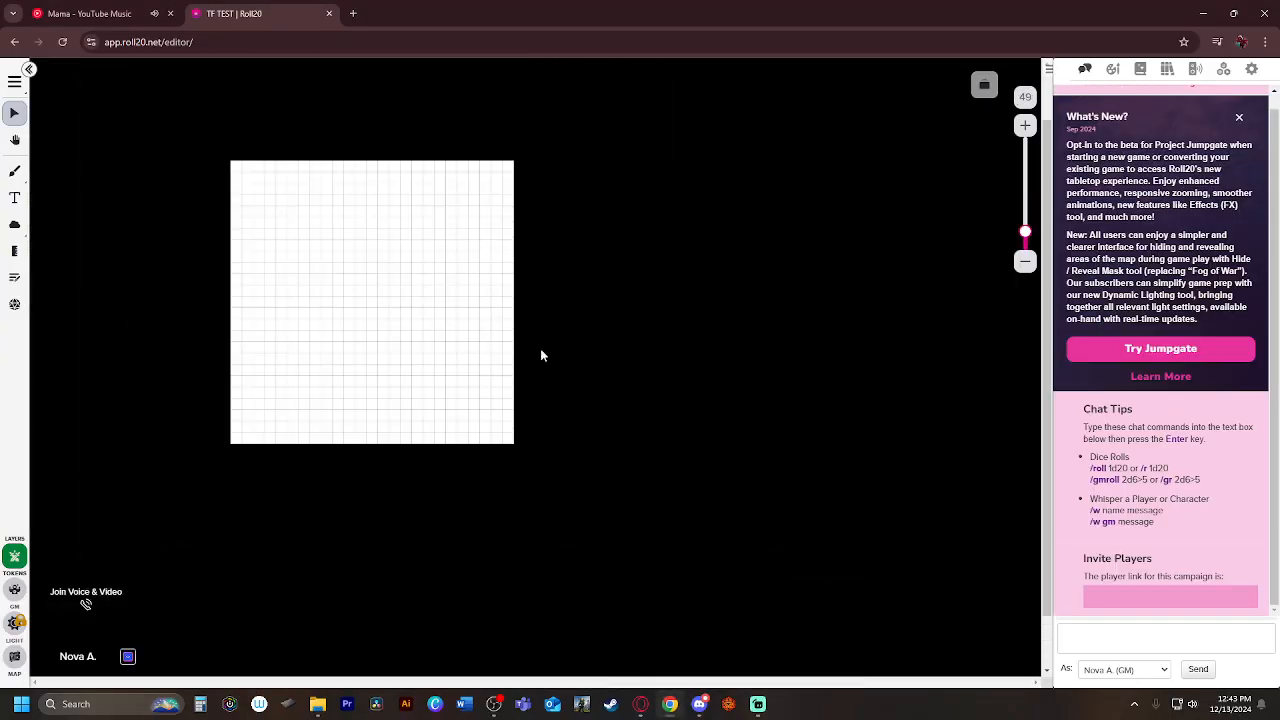
{"action": "scroll", "coordinate": [289, 316], "scroll_direction": "up", "scroll_amount": 2}
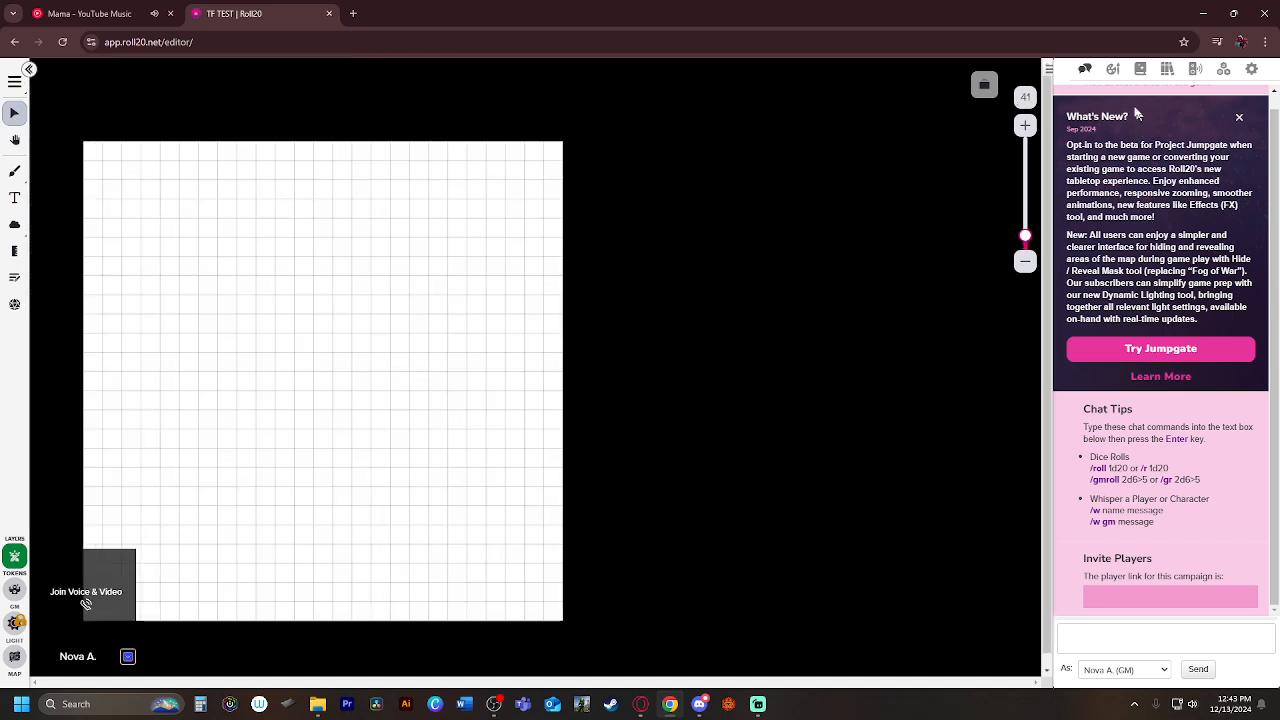
{"action": "left_click", "coordinate": [1081, 69]}
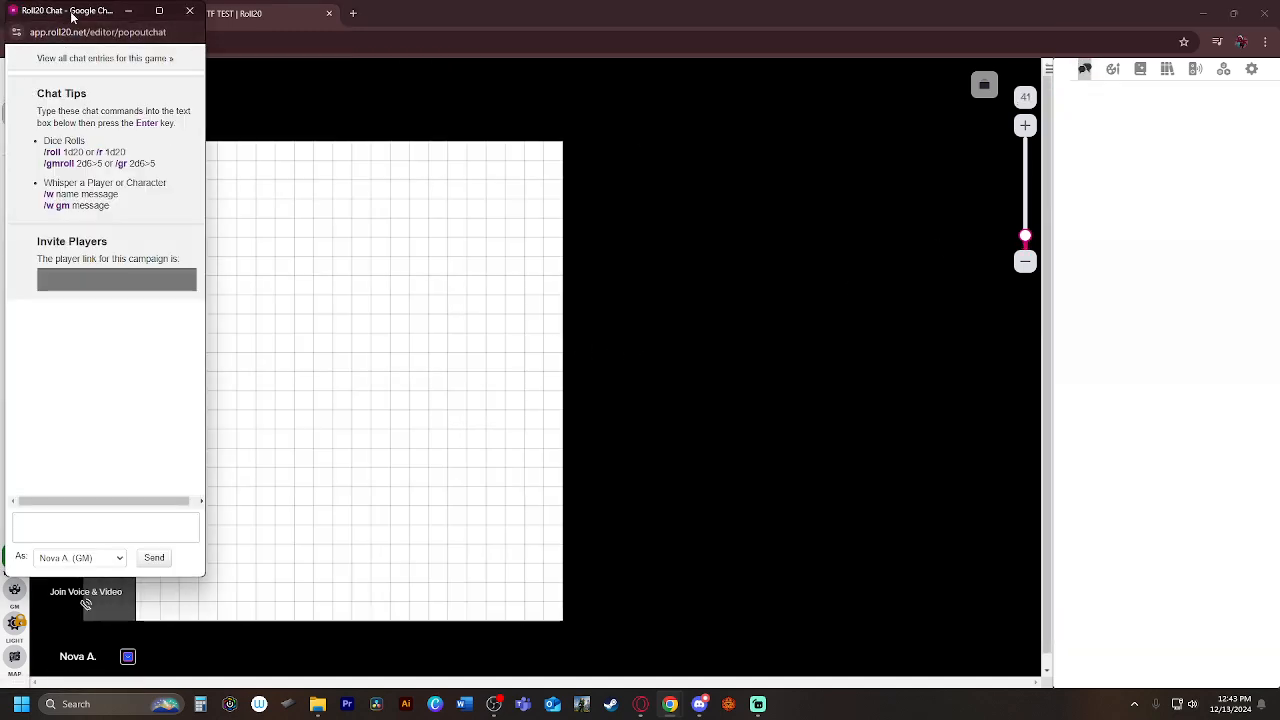
Step: Move the Roll20 chat pop-out beside the map, return to Streamlabs Desktop and look for it among the windows offered for R20 Chat
{"action": "left_click_drag", "start_coordinate": [75, 16], "coordinate": [783, 76]}
{"action": "mouse_move", "coordinate": [763, 706]}
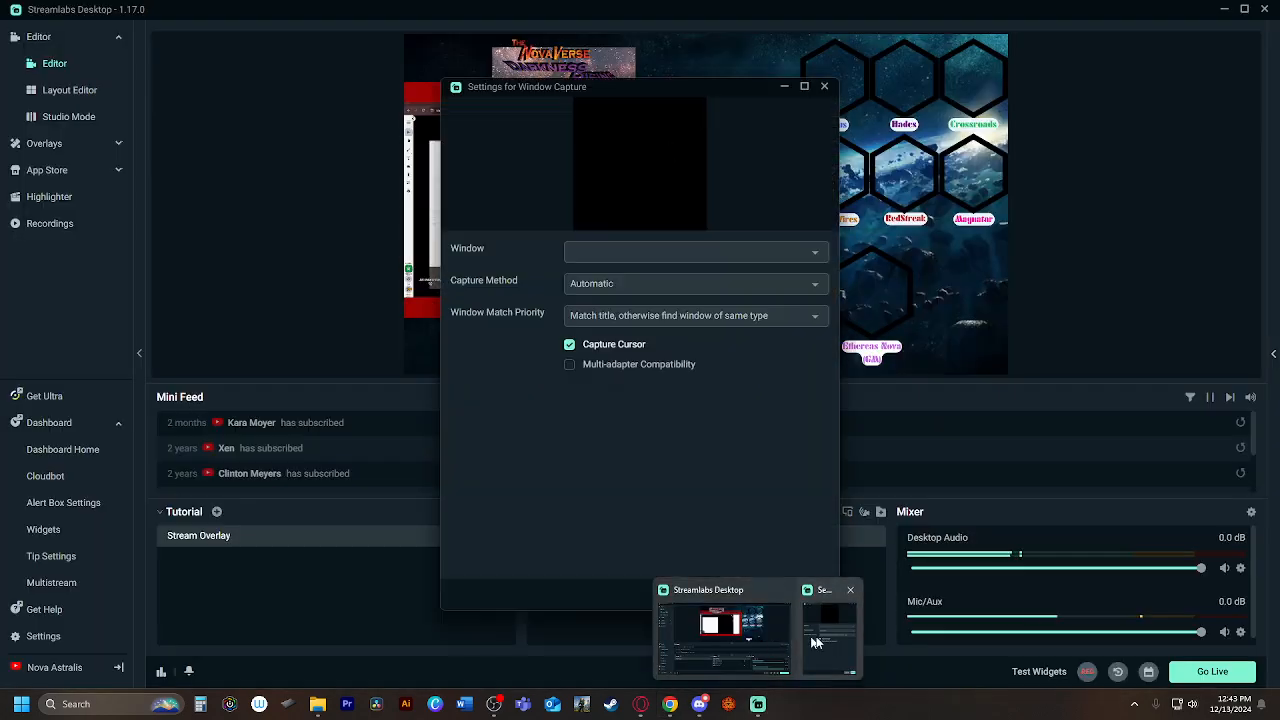
{"action": "left_click", "coordinate": [771, 641]}
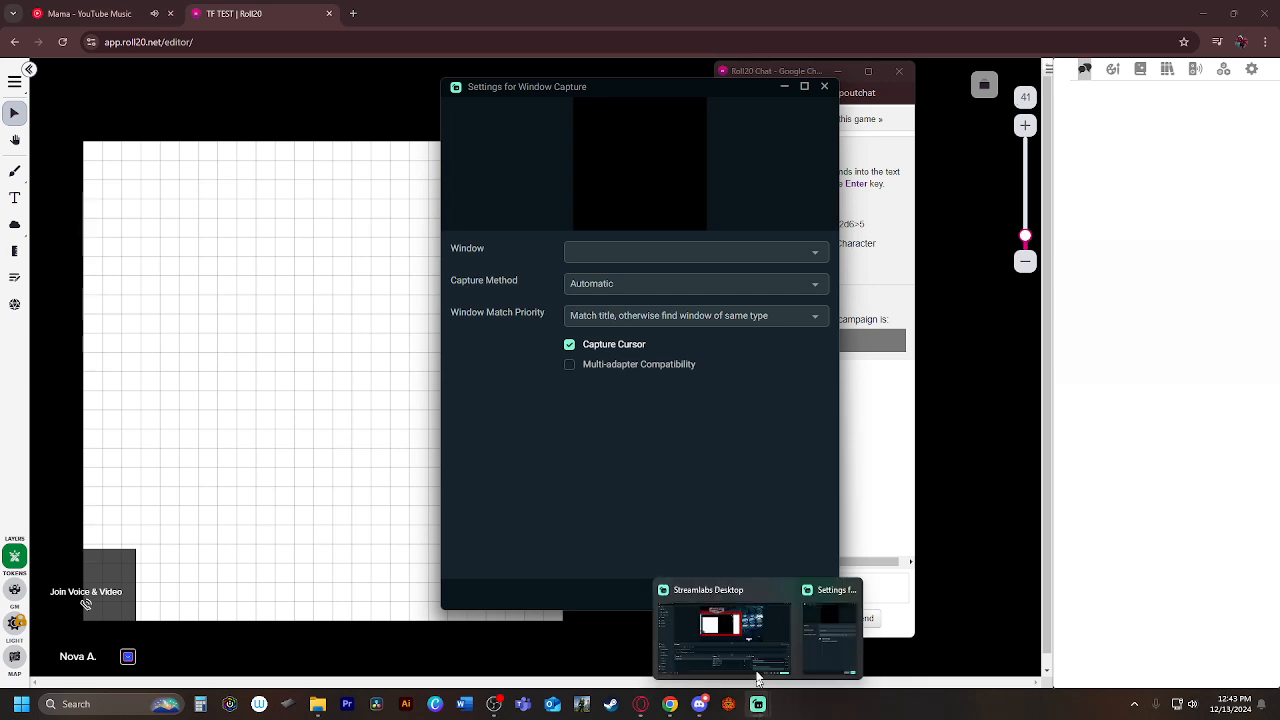
{"action": "left_click", "coordinate": [762, 655]}
{"action": "left_click", "coordinate": [829, 641]}
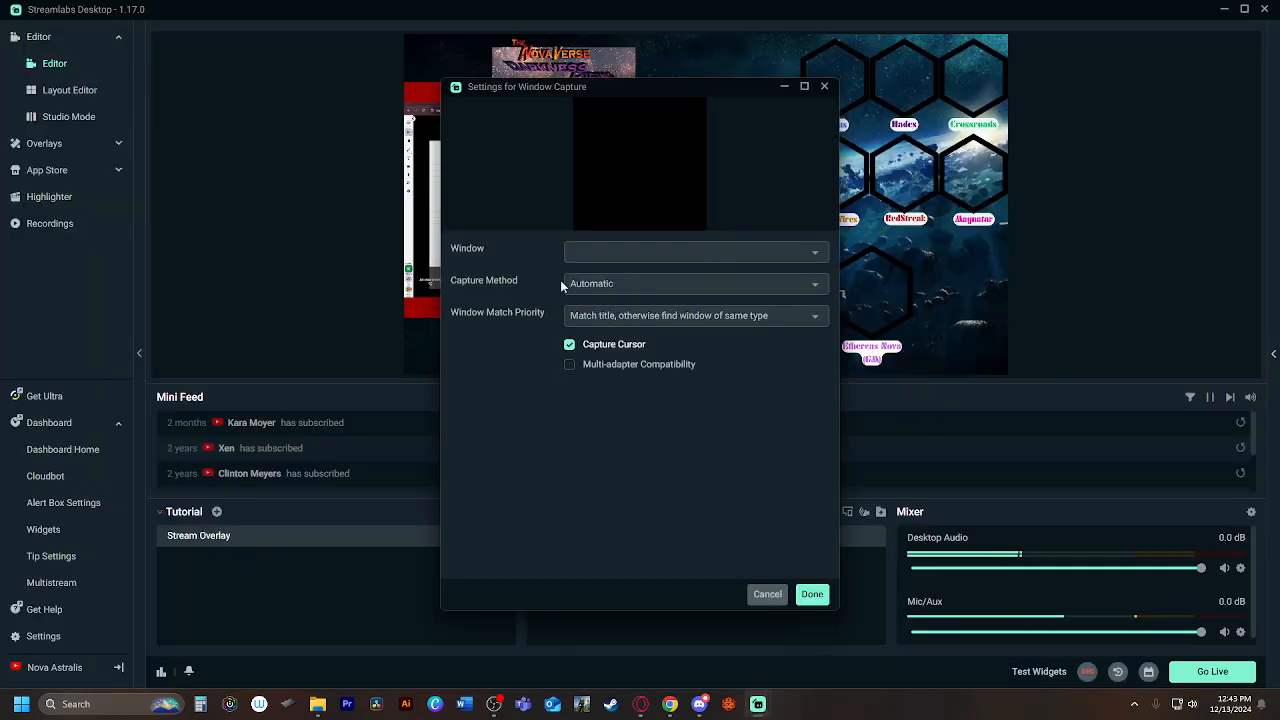
{"action": "left_click", "coordinate": [640, 252]}
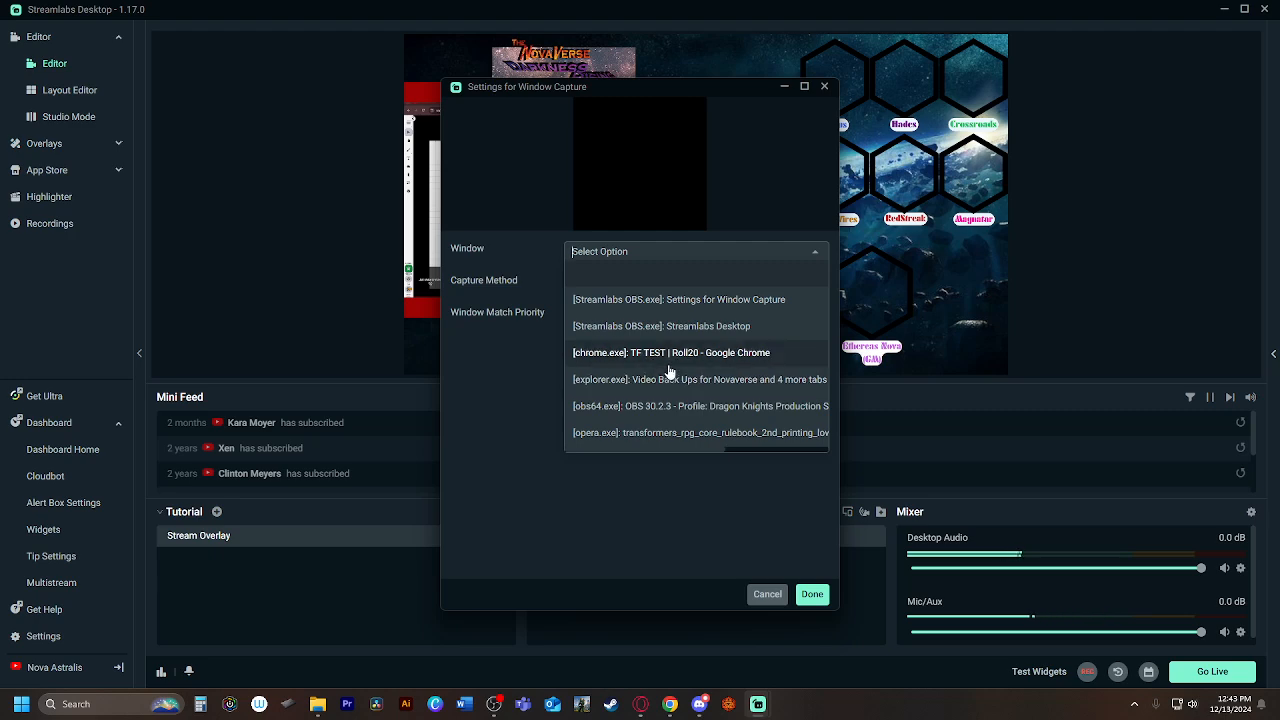
Step: Bring the Roll20 chat pop-out to the front in Chrome and recheck the windows offered for the R20 Chat source
{"action": "mouse_move", "coordinate": [670, 704]}
{"action": "left_click", "coordinate": [700, 665]}
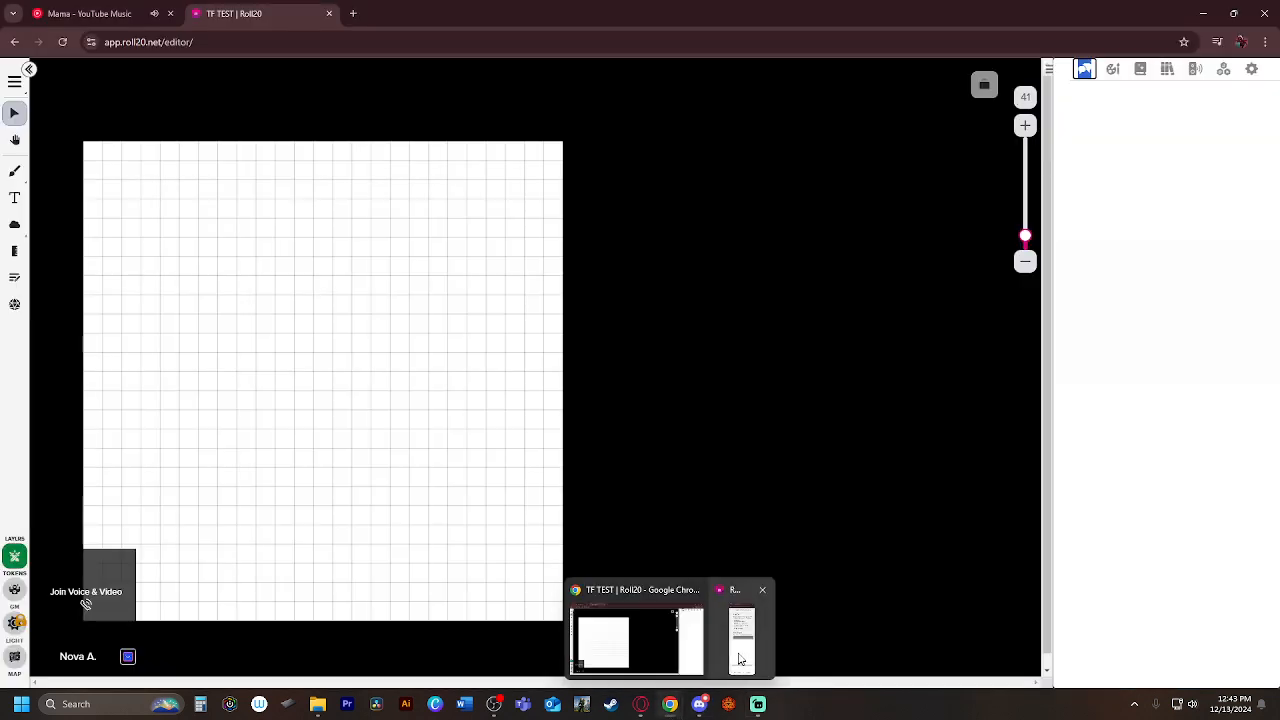
{"action": "left_click", "coordinate": [742, 640]}
{"action": "mouse_move", "coordinate": [751, 704]}
{"action": "left_click", "coordinate": [822, 651]}
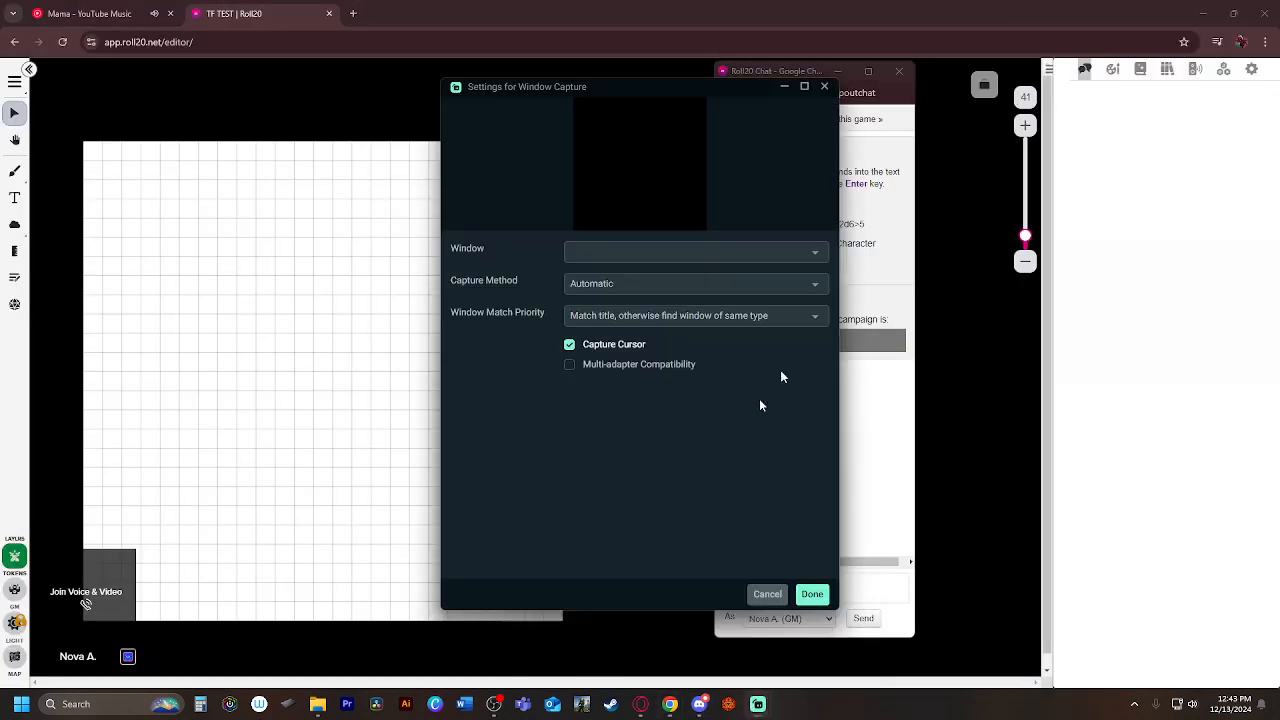
{"action": "left_click", "coordinate": [636, 252]}
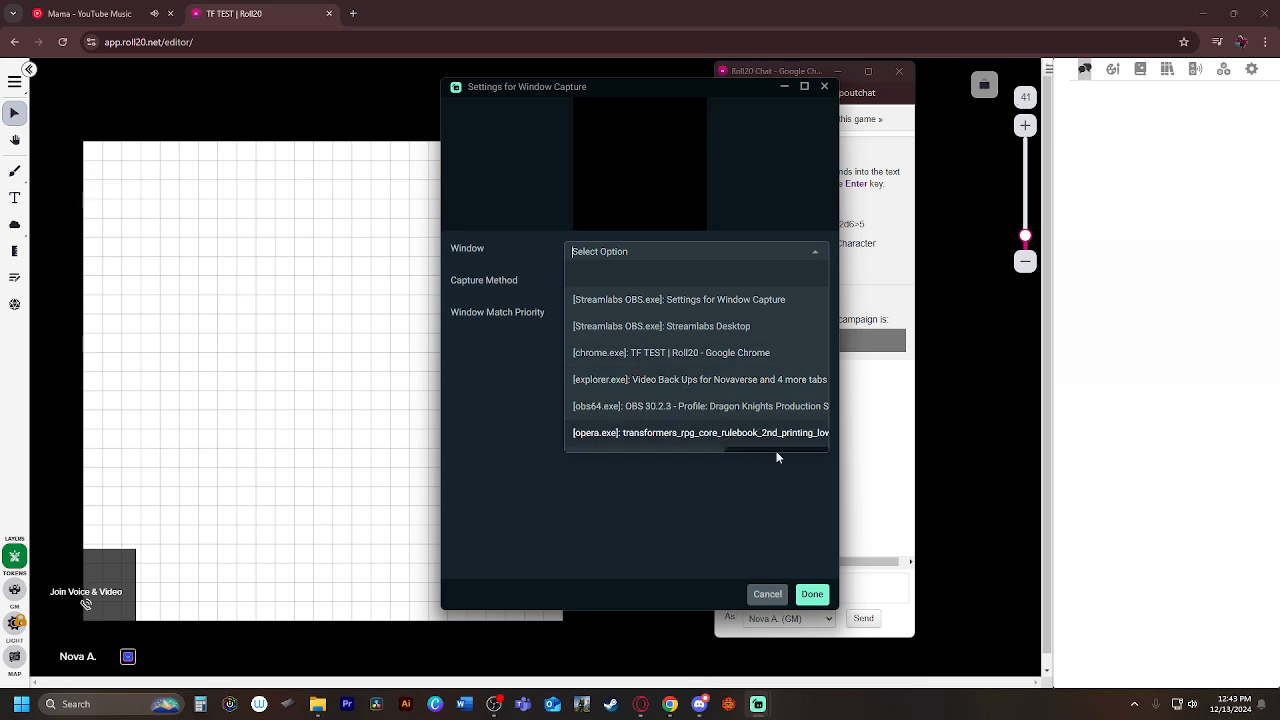
{"action": "left_click_drag", "start_coordinate": [770, 455], "coordinate": [675, 450]}
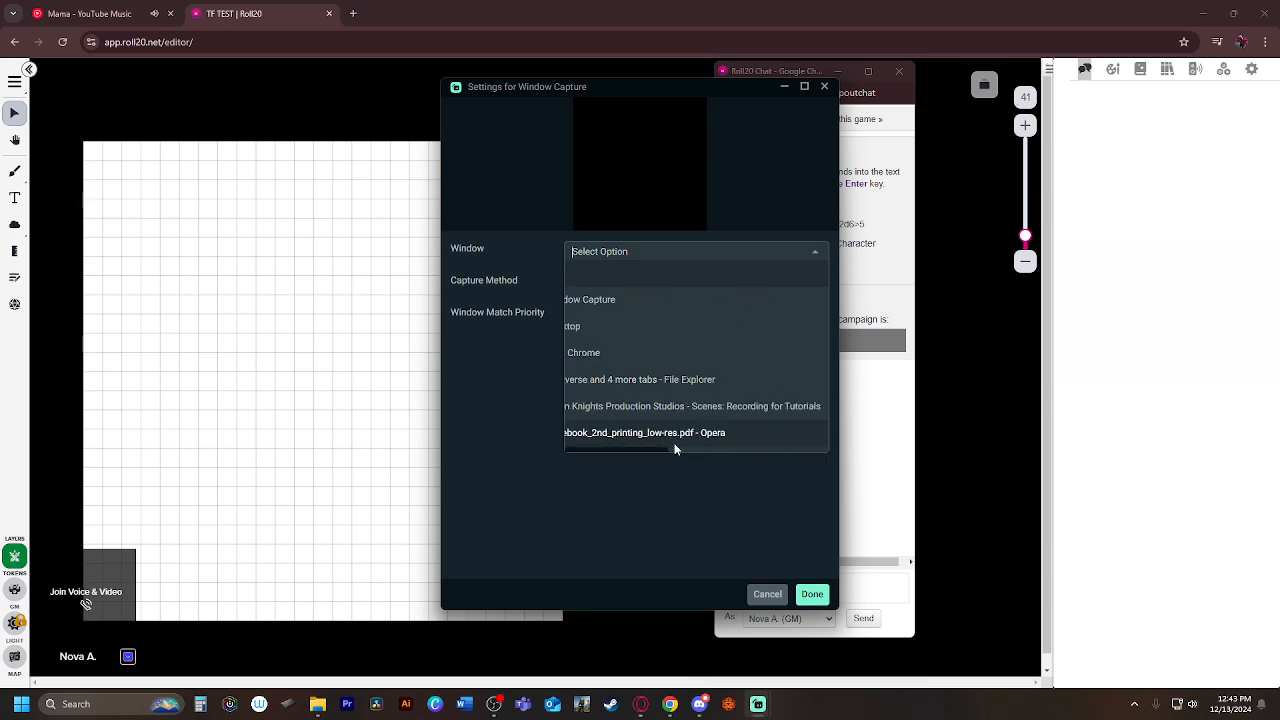
Step: Get the Roll20 chat pop-out out of view, recheck R20 Chat's window list and leave its settings without choosing a window
{"action": "left_click", "coordinate": [907, 331]}
{"action": "left_click_drag", "start_coordinate": [812, 69], "coordinate": [969, 96]}
{"action": "left_click", "coordinate": [985, 96]}
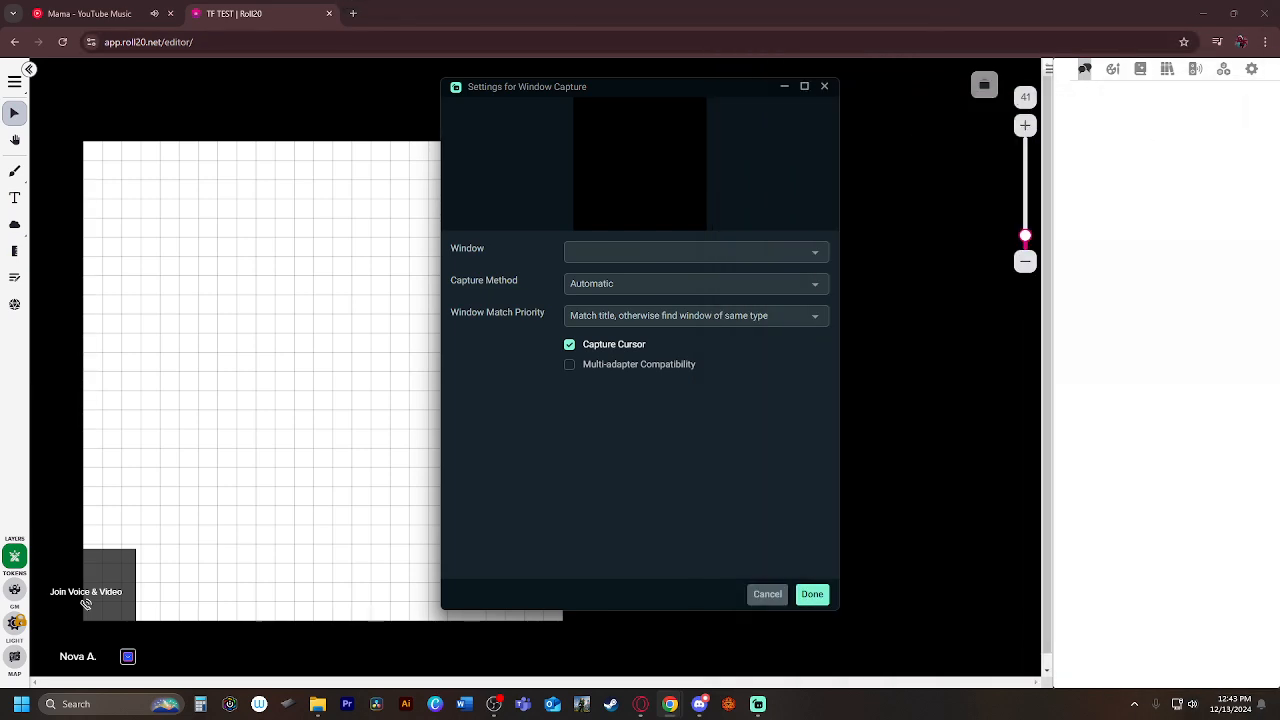
{"action": "left_click", "coordinate": [610, 260]}
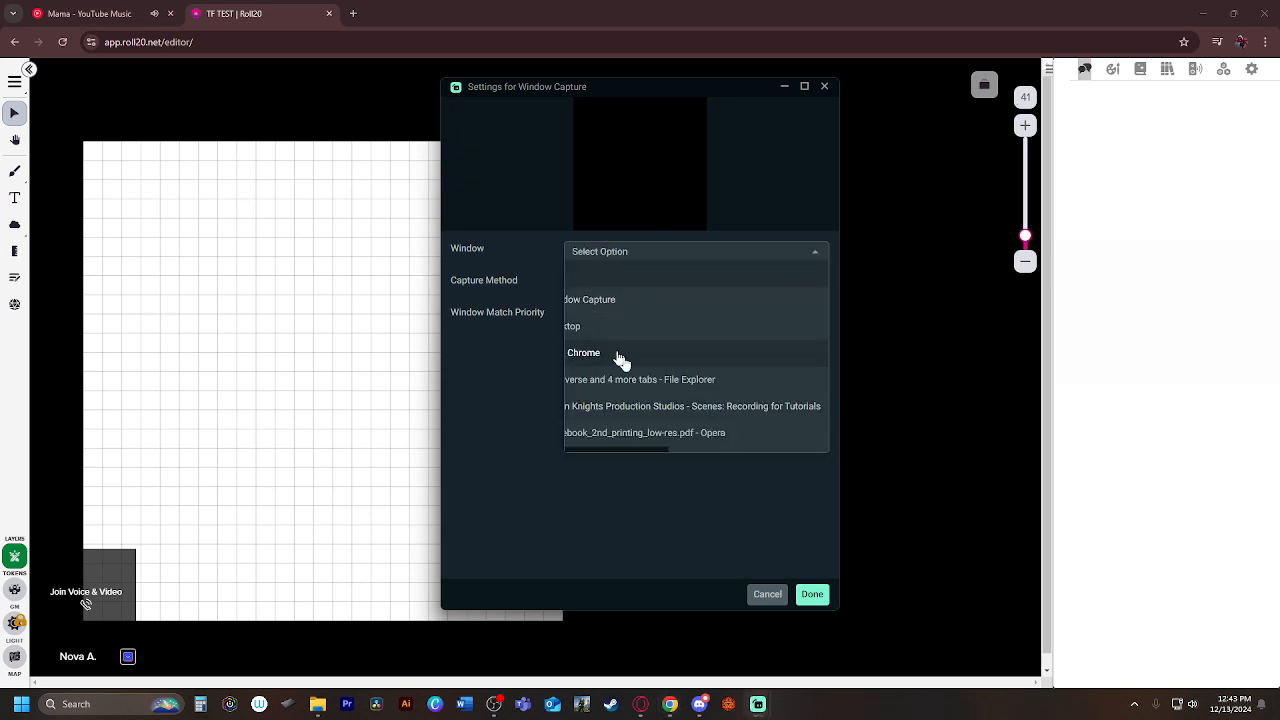
{"action": "left_click_drag", "start_coordinate": [644, 455], "coordinate": [673, 452]}
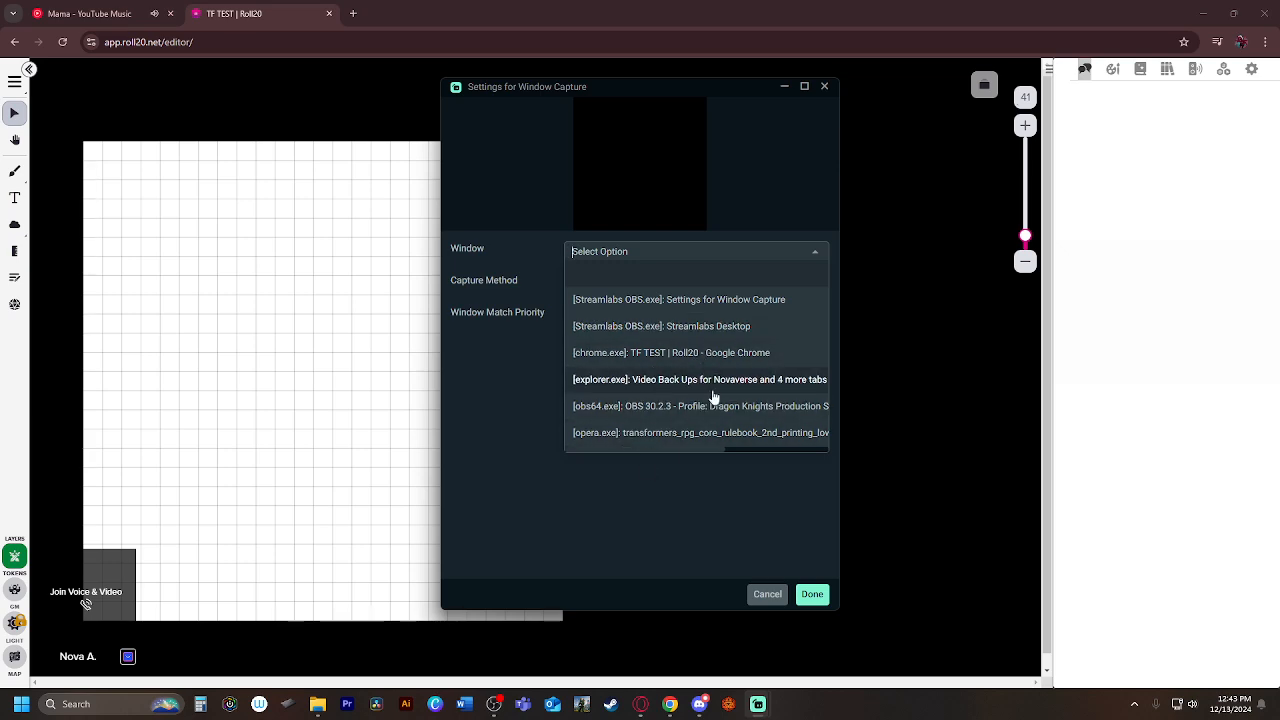
{"action": "left_click", "coordinate": [711, 497]}
{"action": "left_click", "coordinate": [629, 256]}
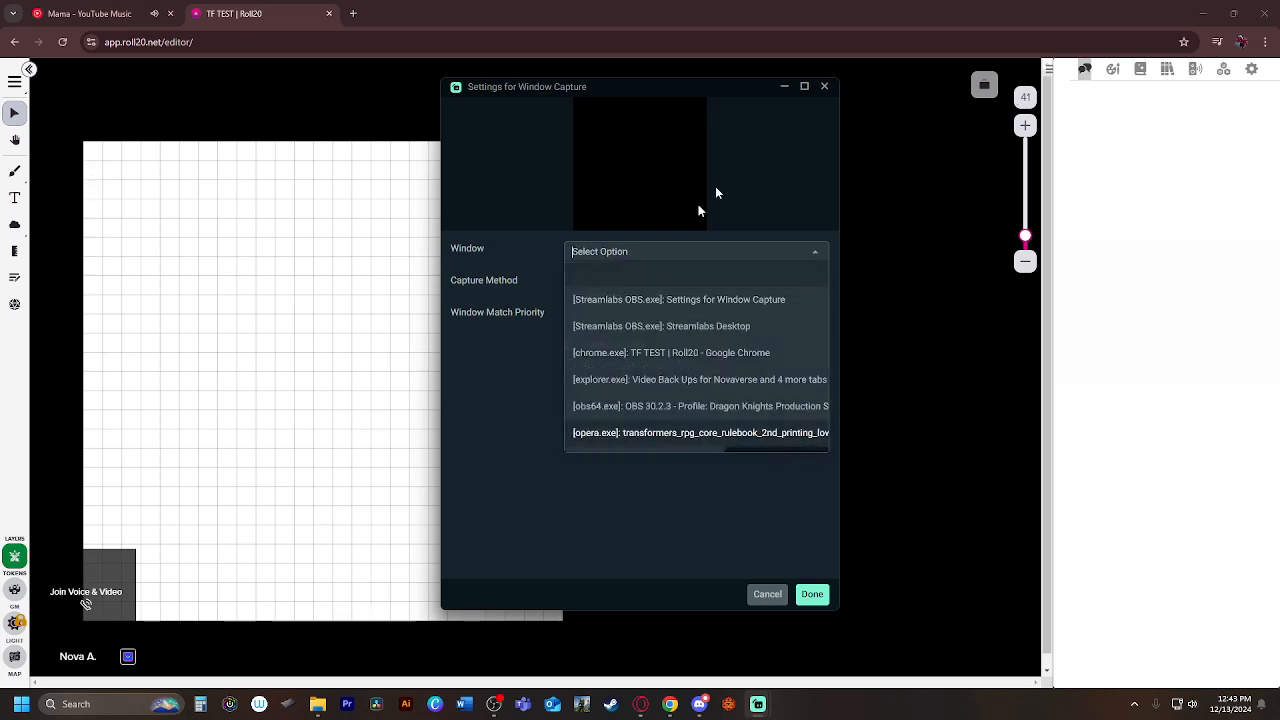
{"action": "left_click", "coordinate": [825, 86]}
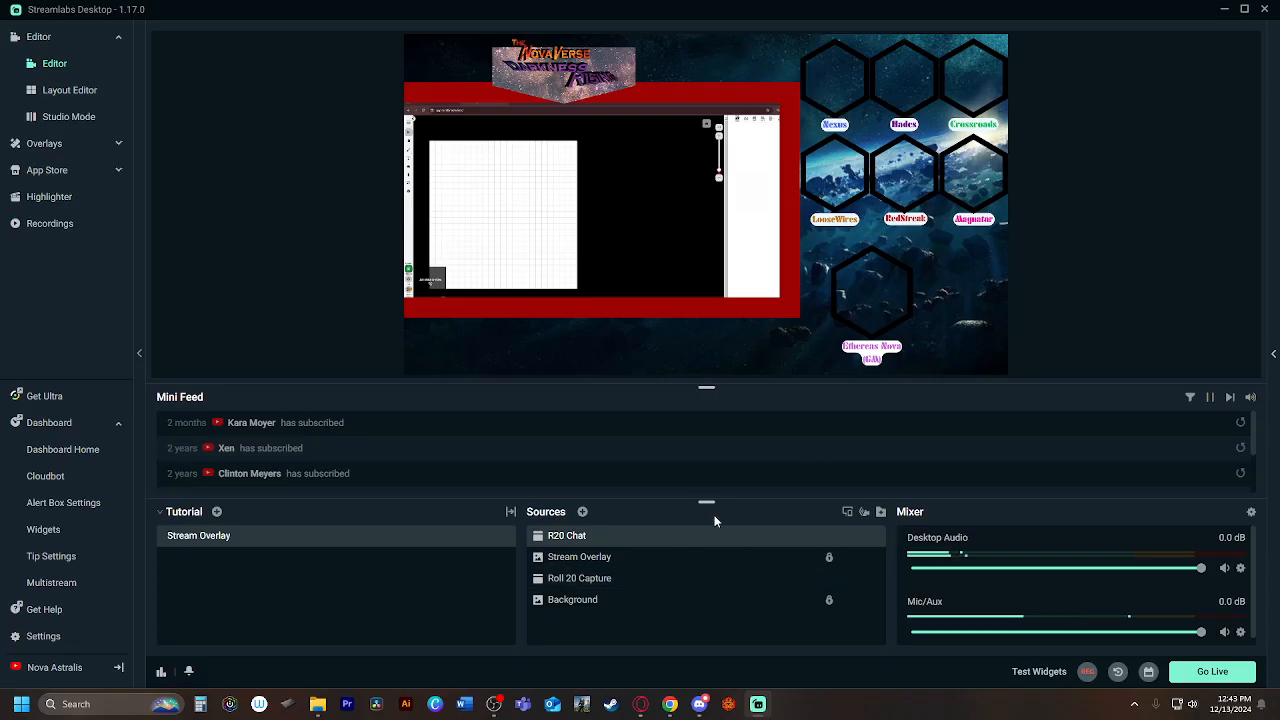
Step: Return the Roll20 chat to the game window's sidebar in Chrome and switch back to Streamlabs Desktop
{"action": "left_click", "coordinate": [699, 704]}
{"action": "left_click", "coordinate": [699, 704]}
{"action": "mouse_move", "coordinate": [640, 714]}
{"action": "left_click", "coordinate": [670, 704]}
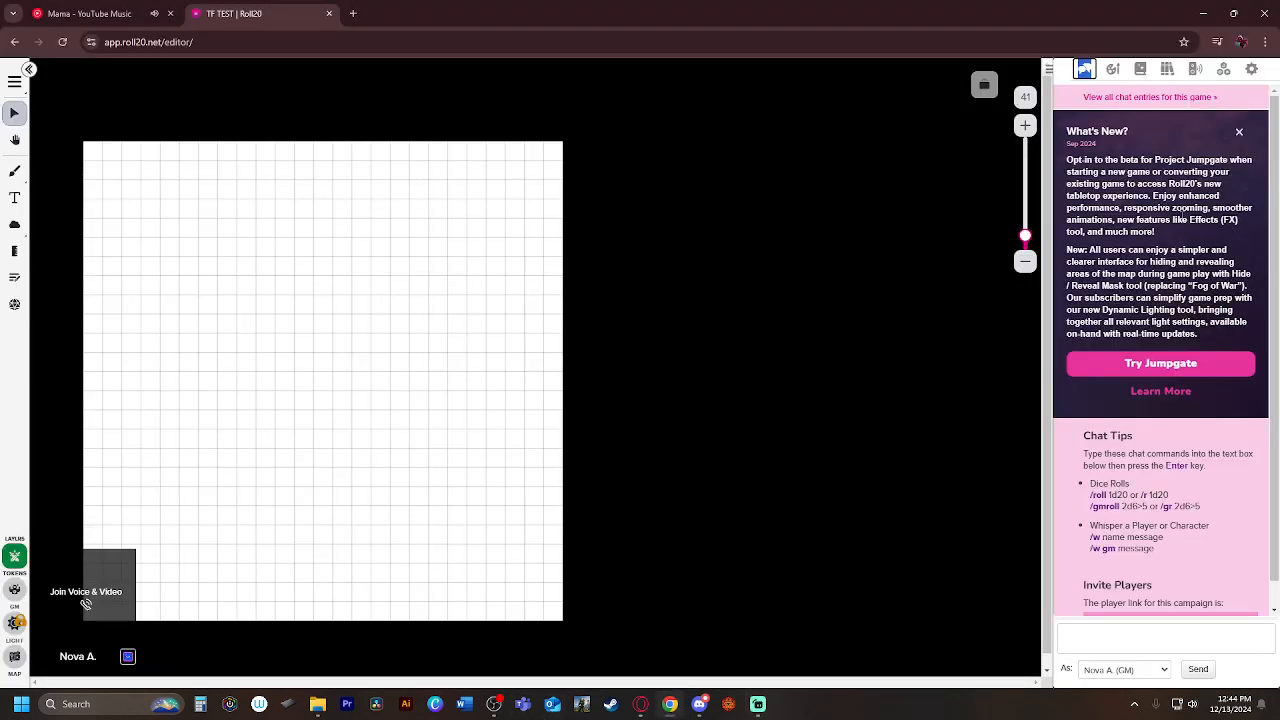
{"action": "left_click", "coordinate": [668, 706]}
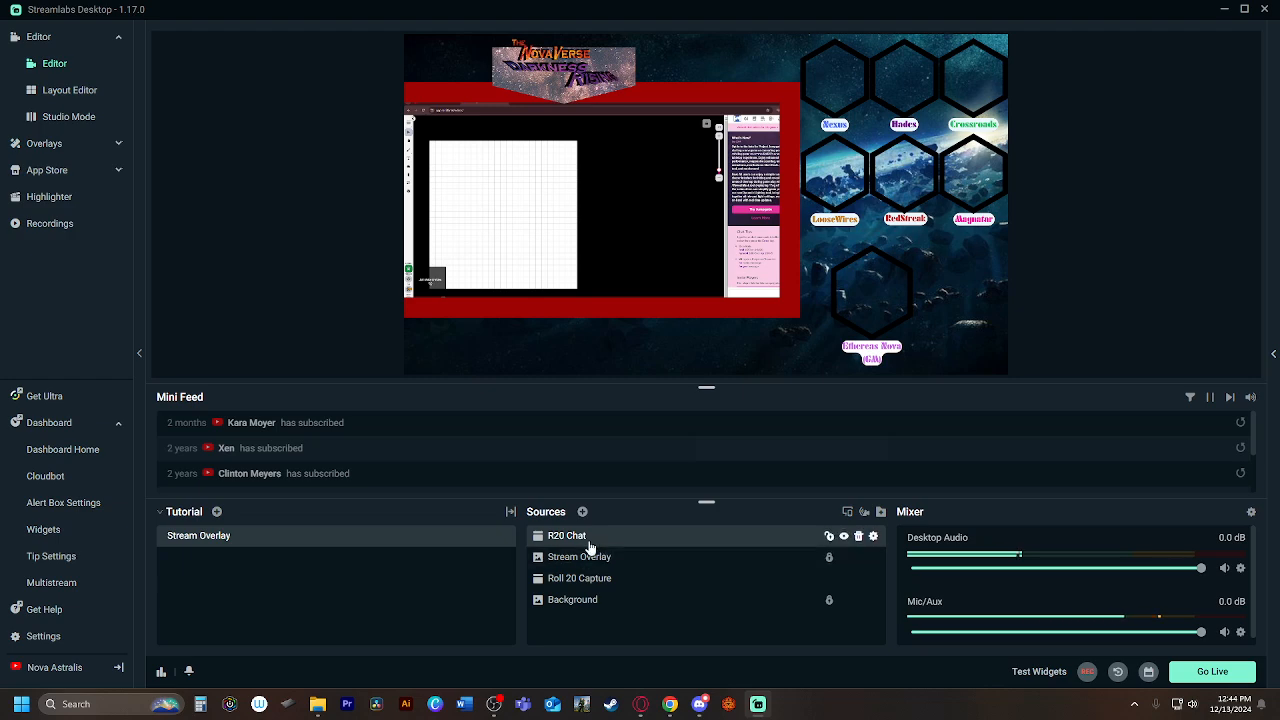
Step: Move the R20 Chat source below Stream Overlay in the scene's source order
{"action": "left_click_drag", "start_coordinate": [588, 541], "coordinate": [584, 576]}
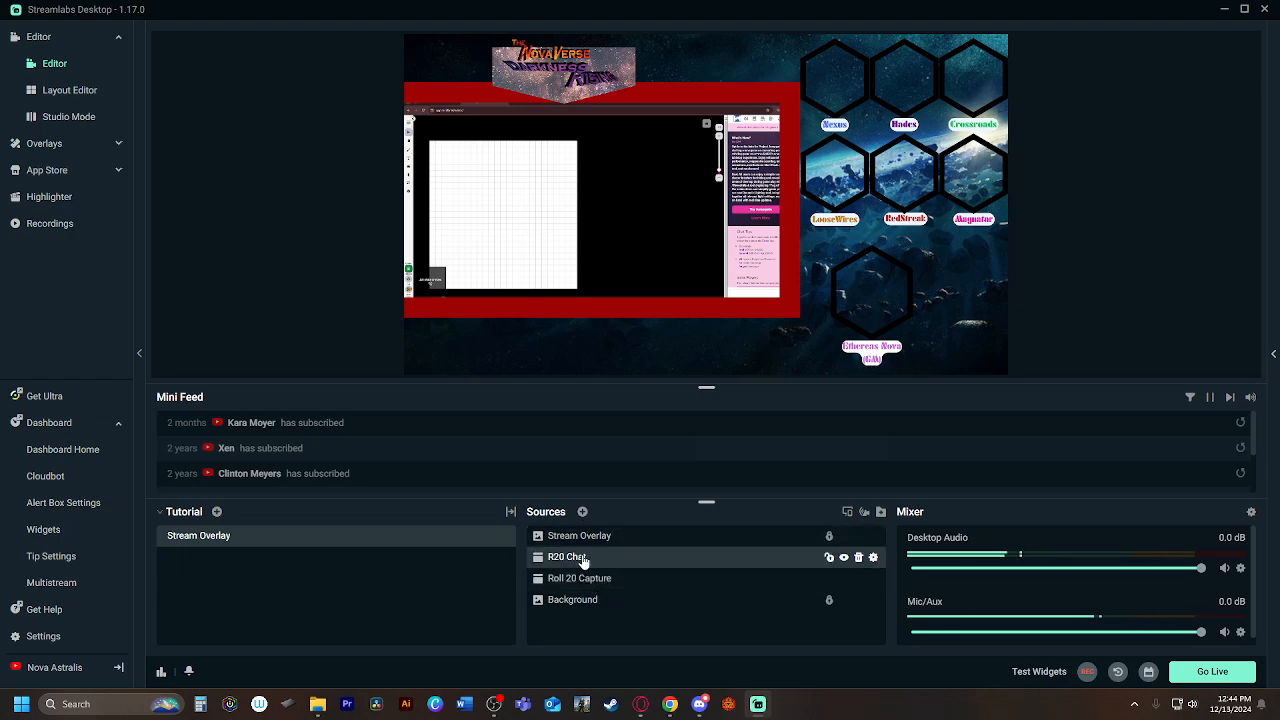
{"action": "right_click", "coordinate": [608, 556]}
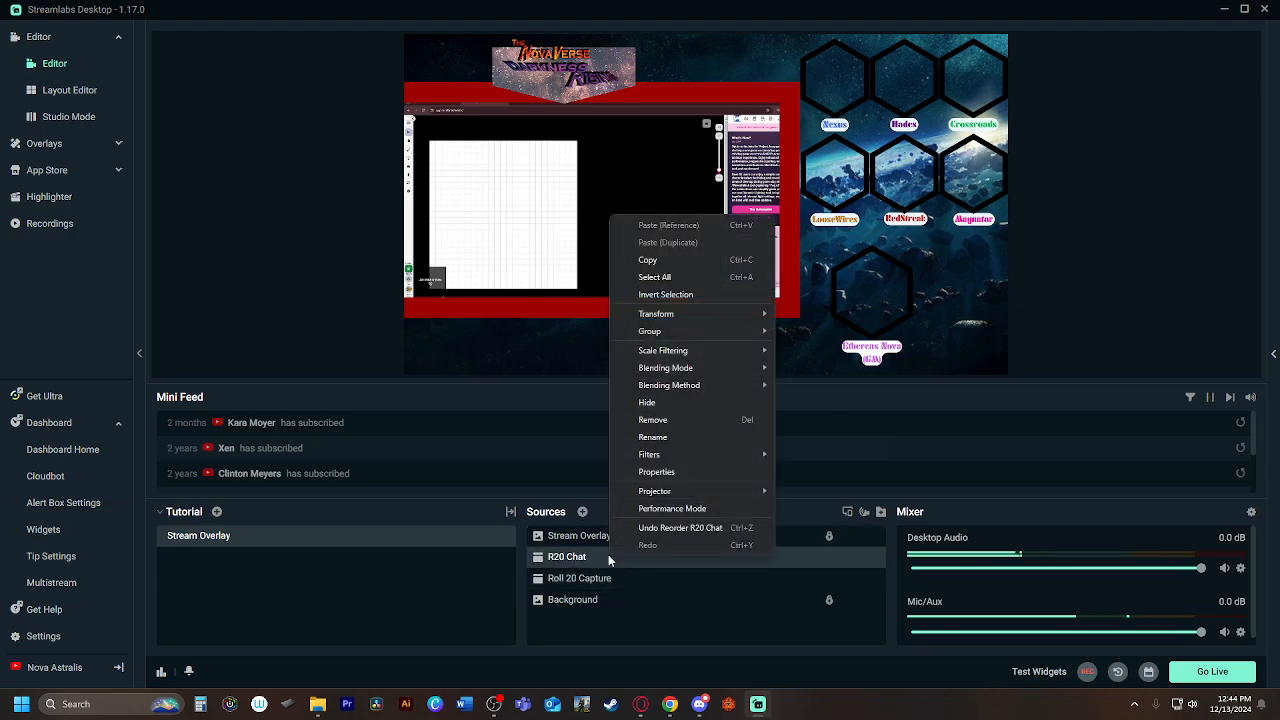
{"action": "left_click", "coordinate": [560, 563]}
{"action": "left_click_drag", "start_coordinate": [567, 569], "coordinate": [567, 565]}
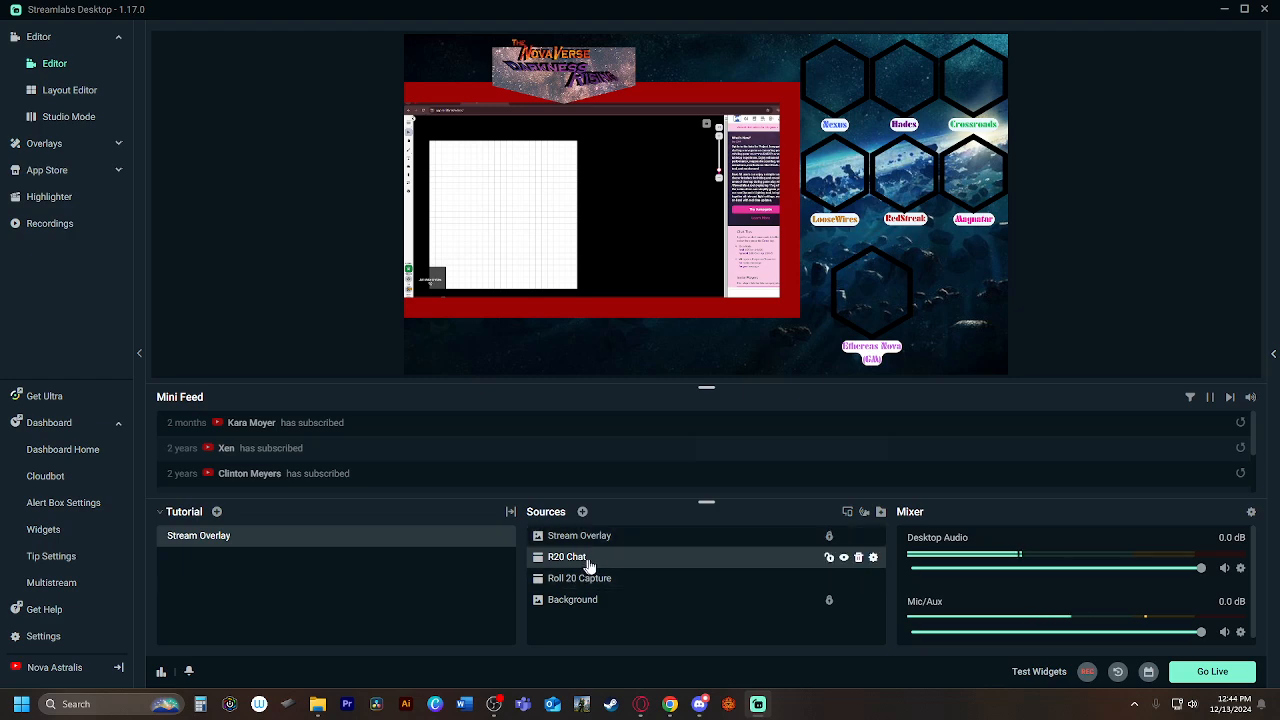
Step: Delete the R20 Chat source from the Stream Overlay scene and lock the Roll 20 Capture source
{"action": "left_click", "coordinate": [858, 557]}
{"action": "left_click", "coordinate": [662, 355]}
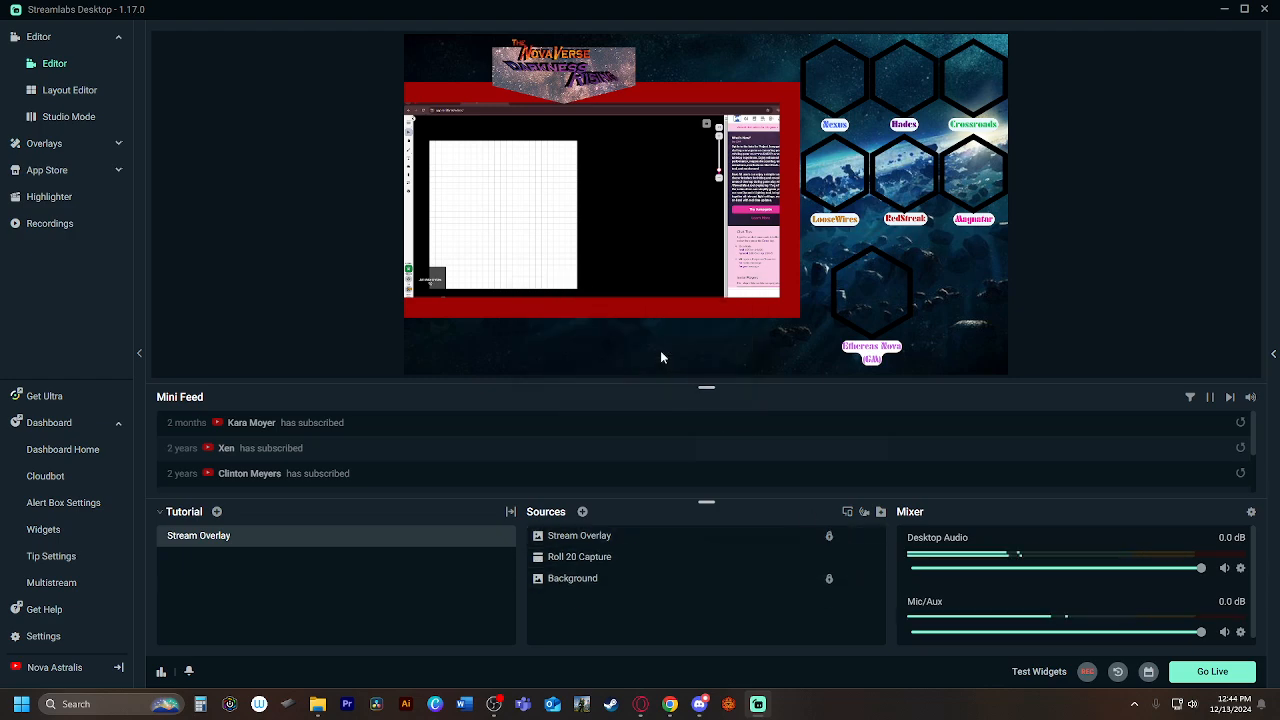
{"action": "left_click", "coordinate": [805, 565]}
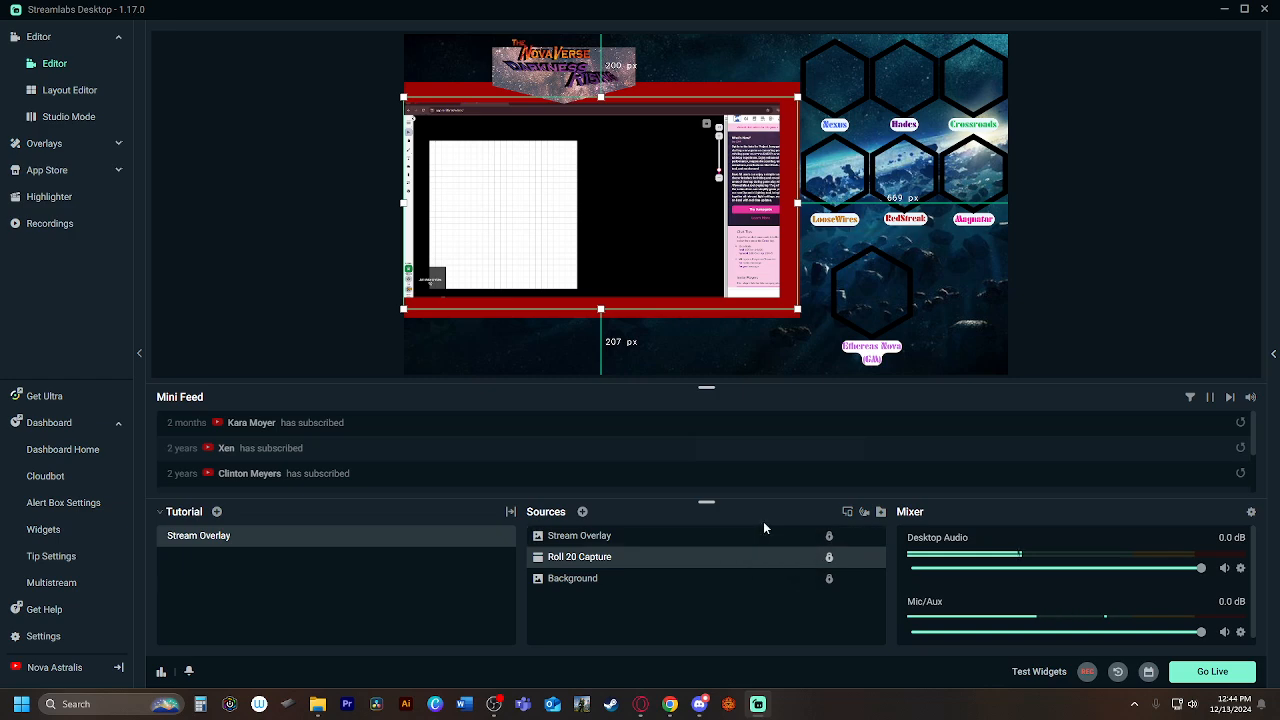
{"action": "left_click", "coordinate": [894, 223]}
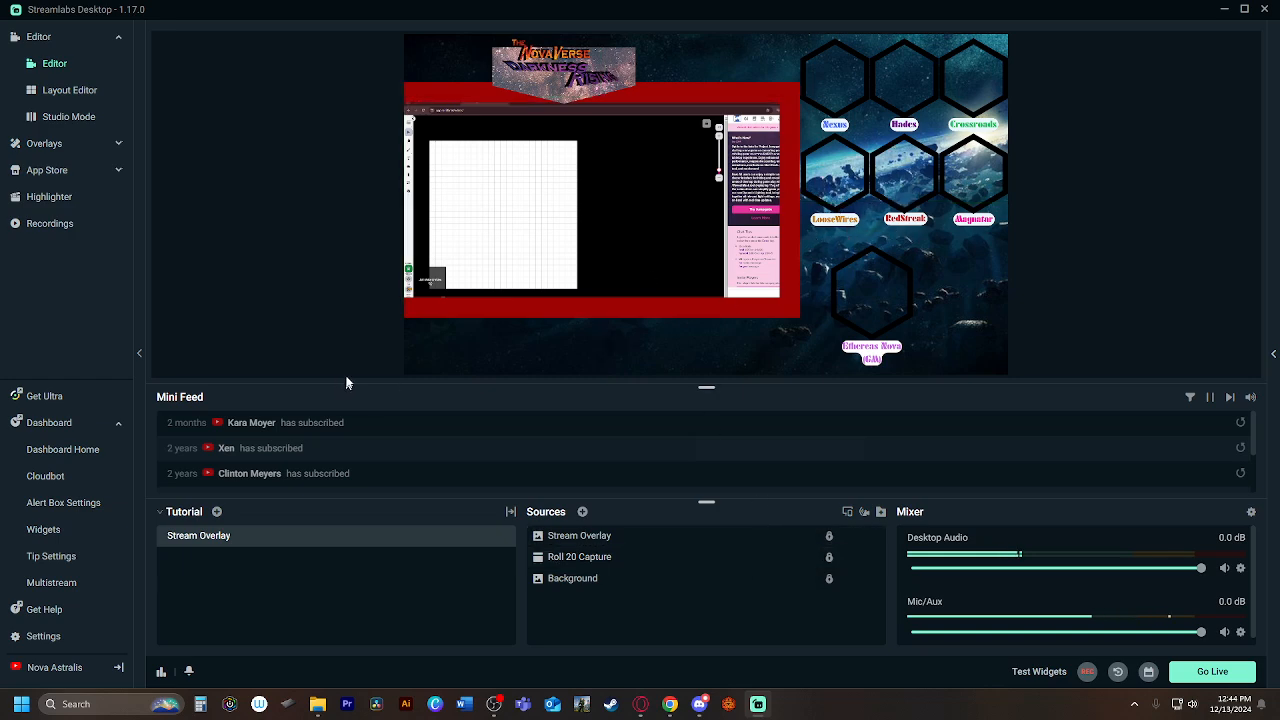
Step: Add a Chat Box widget source named "Chat Box" to the Stream Overlay scene
{"action": "left_click", "coordinate": [582, 511]}
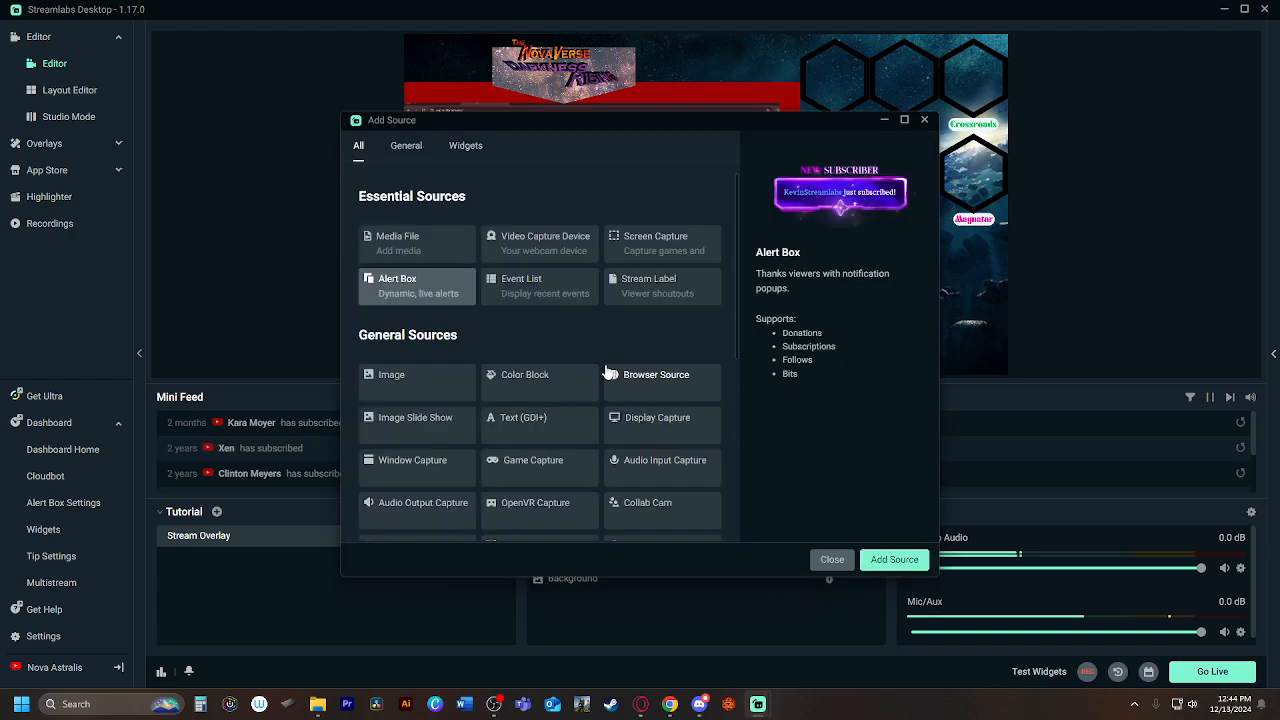
{"action": "scroll", "coordinate": [580, 350], "scroll_direction": "down", "scroll_amount": 5}
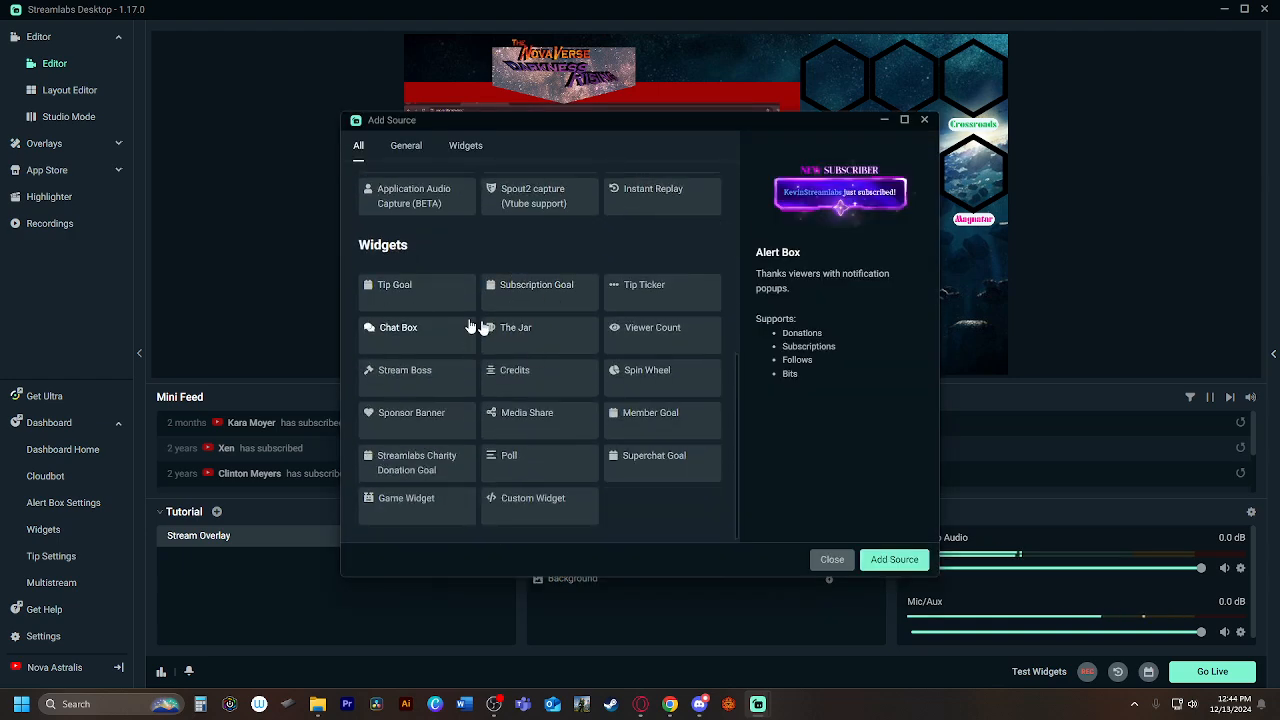
{"action": "left_click", "coordinate": [420, 340]}
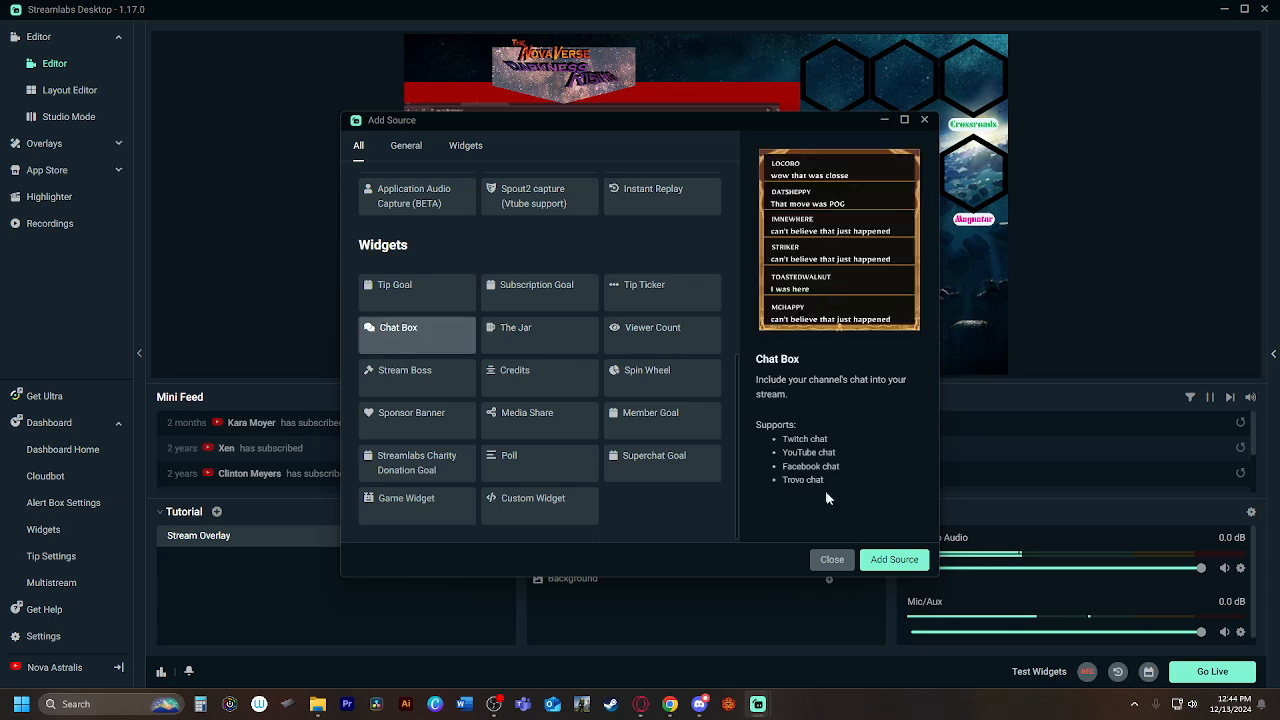
{"action": "left_click", "coordinate": [894, 559]}
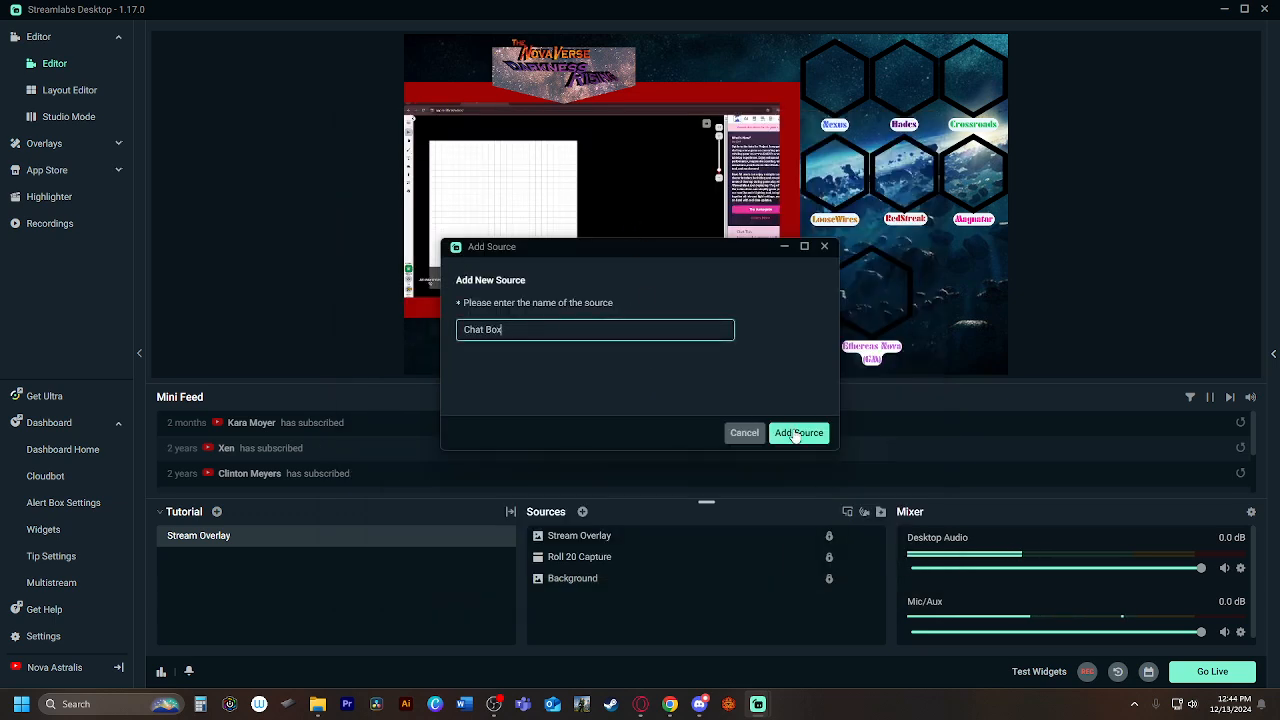
{"action": "left_click", "coordinate": [797, 433]}
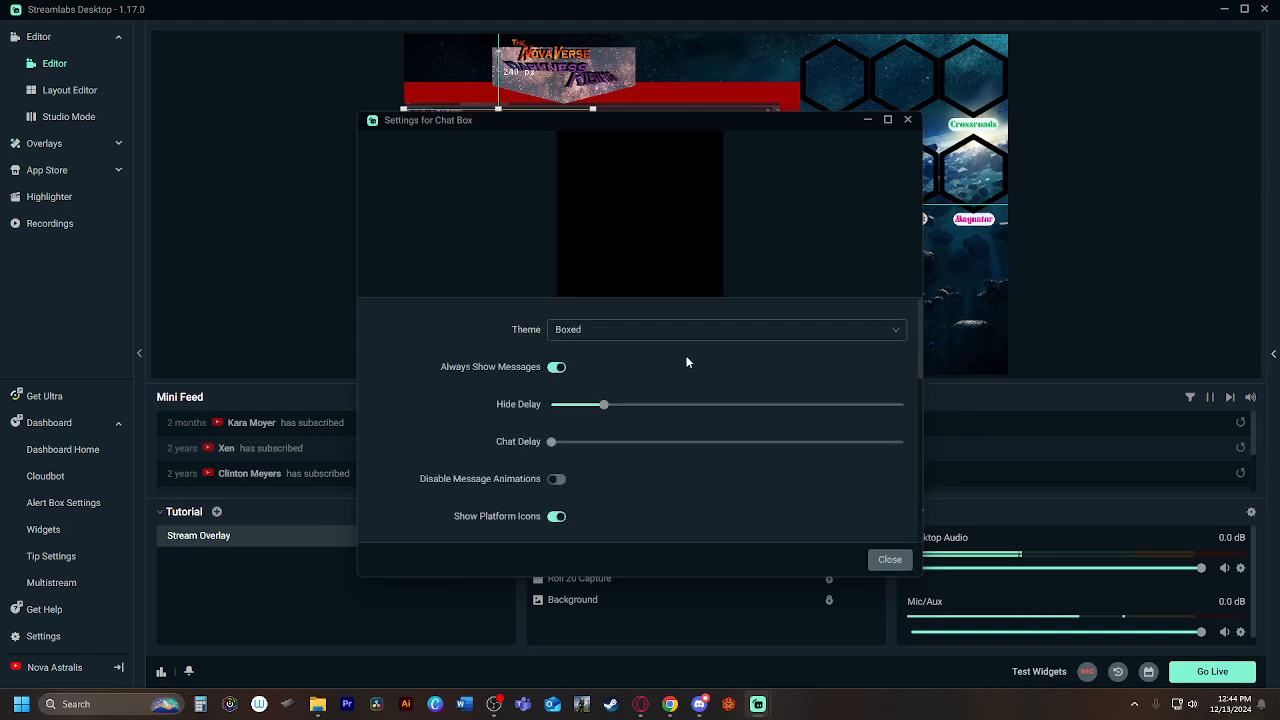
Step: Try the Twitch theme for the Chat Box and set the theme back to Boxed
{"action": "left_click", "coordinate": [582, 333]}
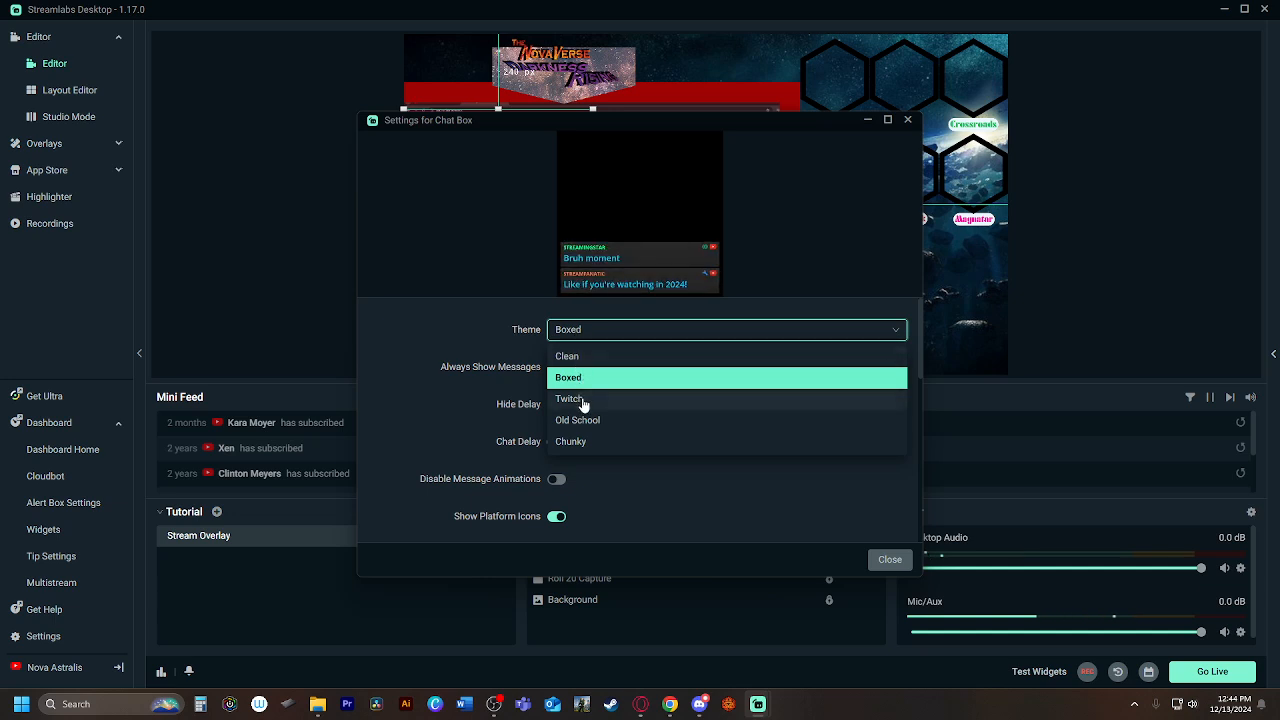
{"action": "left_click", "coordinate": [583, 400]}
{"action": "left_click", "coordinate": [582, 330]}
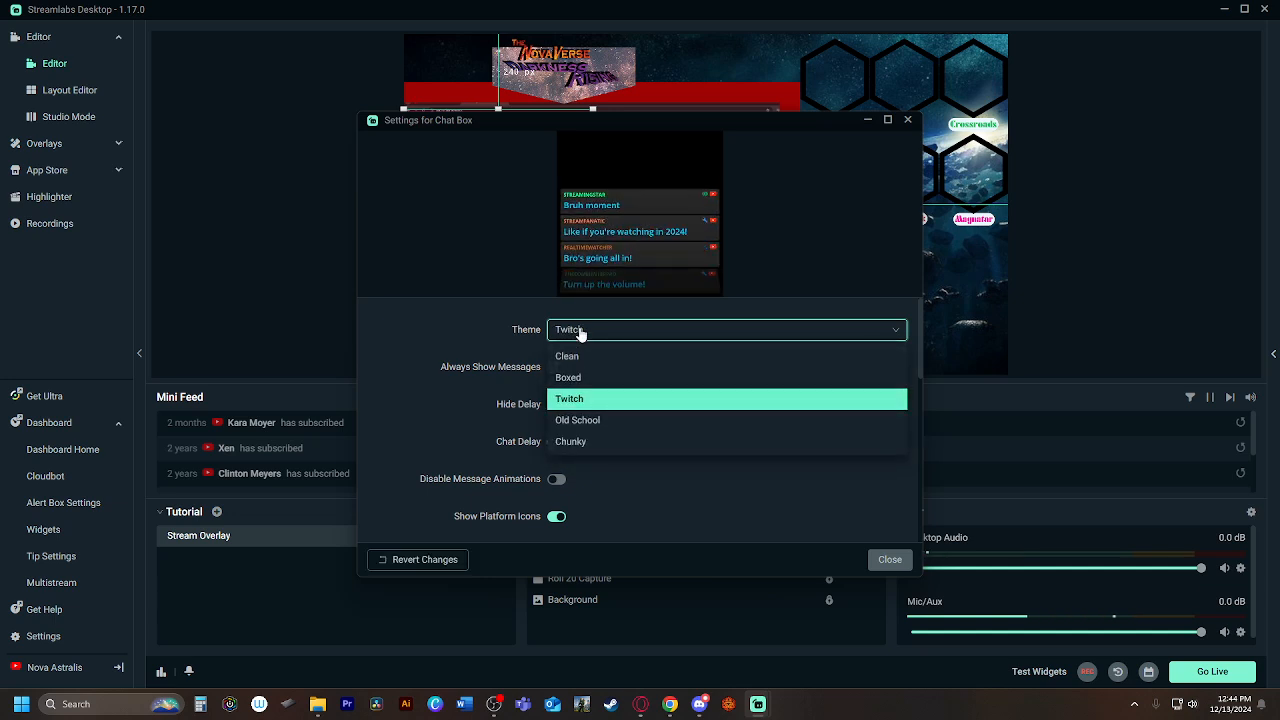
{"action": "left_click", "coordinate": [567, 377]}
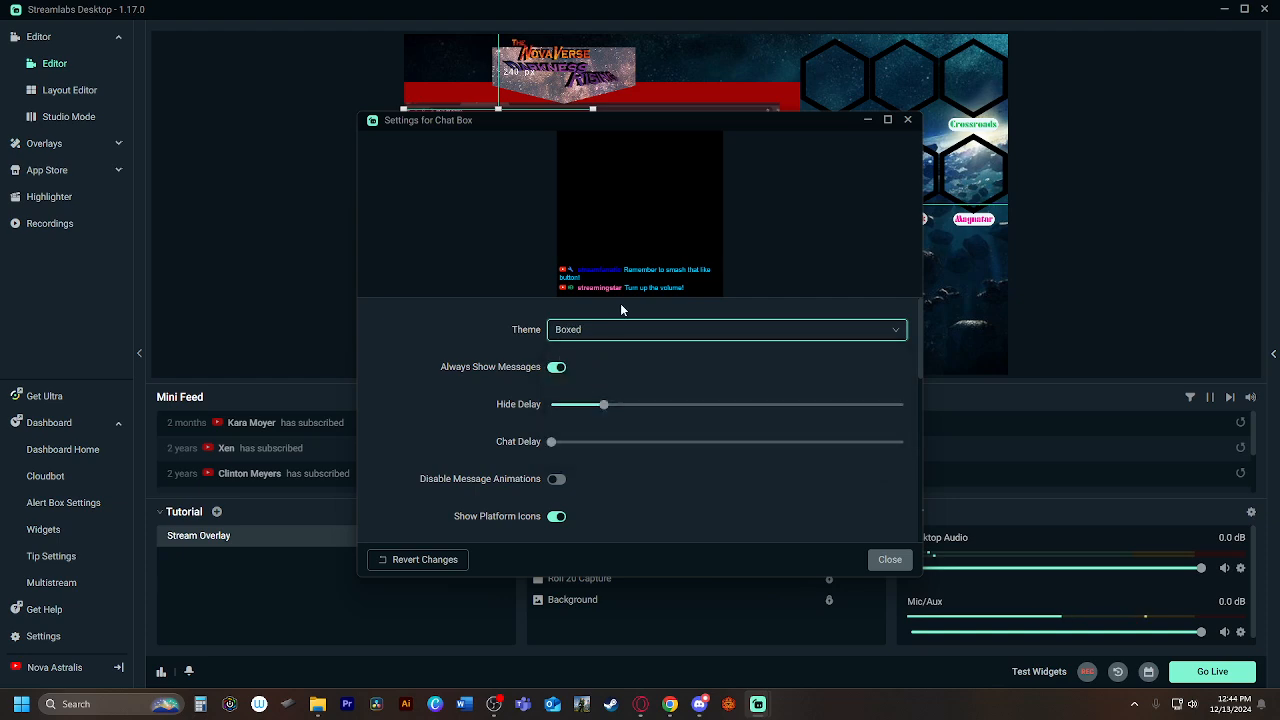
Step: Review the Chat Box's display settings and set its chat delay to 1 s
{"action": "left_click_drag", "start_coordinate": [608, 118], "coordinate": [285, 116]}
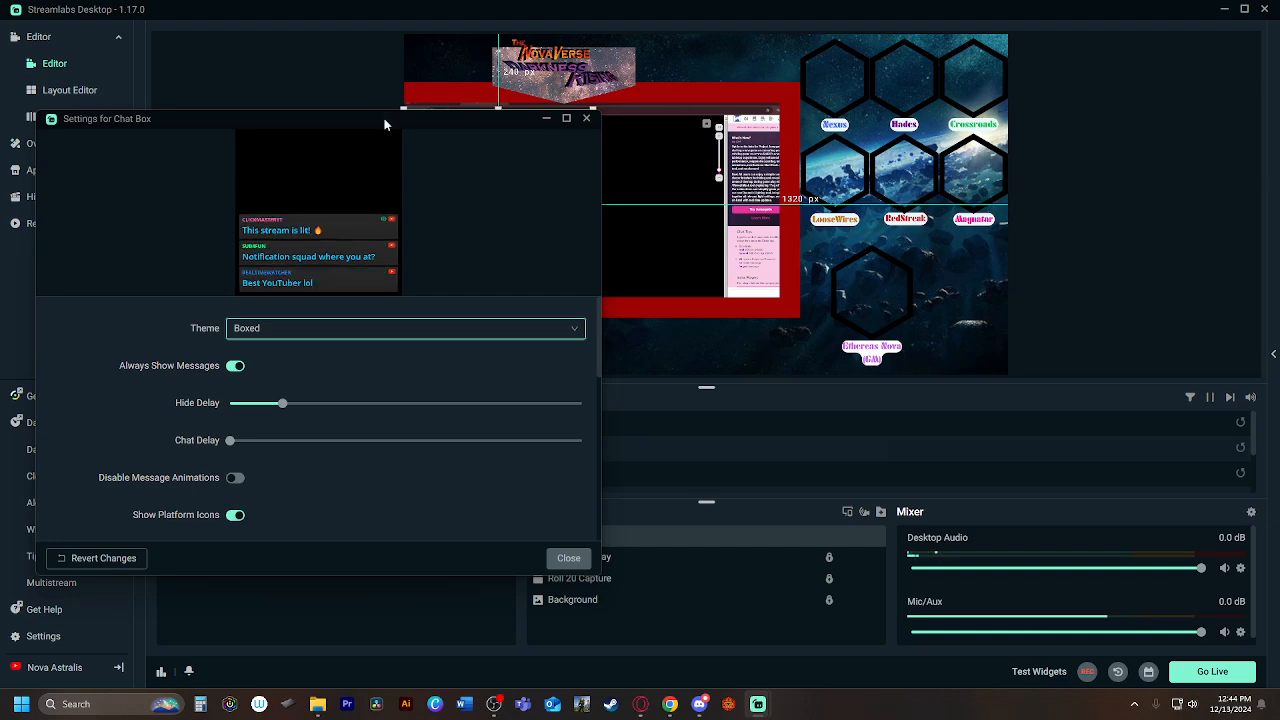
{"action": "left_click_drag", "start_coordinate": [382, 118], "coordinate": [785, 92]}
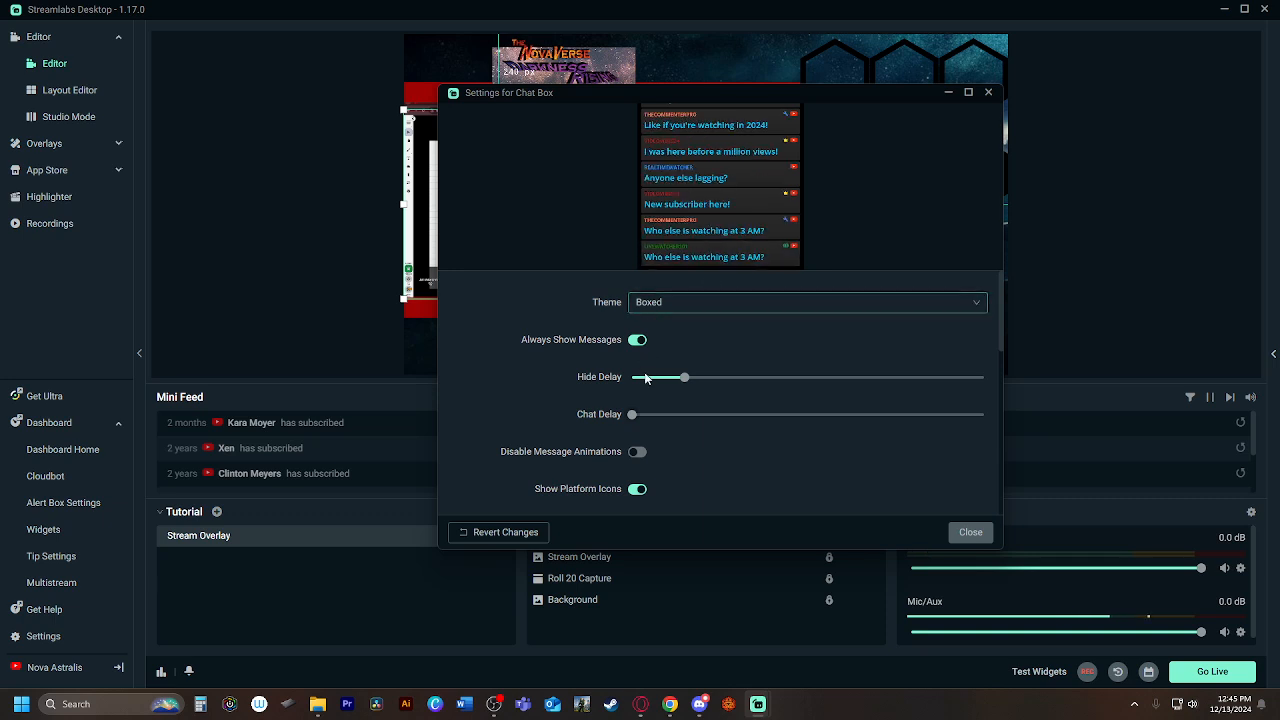
{"action": "left_click_drag", "start_coordinate": [640, 420], "coordinate": [689, 416]}
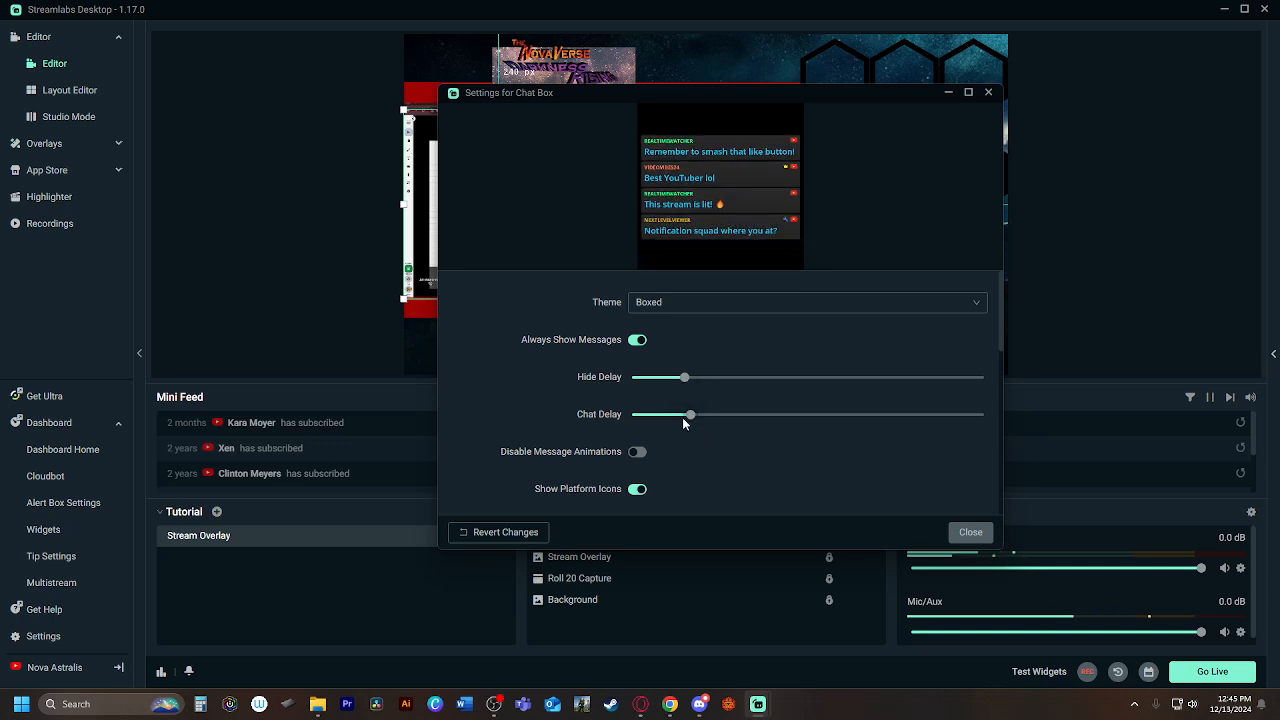
{"action": "left_click_drag", "start_coordinate": [690, 414], "coordinate": [632, 414]}
{"action": "scroll", "coordinate": [699, 426], "scroll_direction": "down", "scroll_amount": 5}
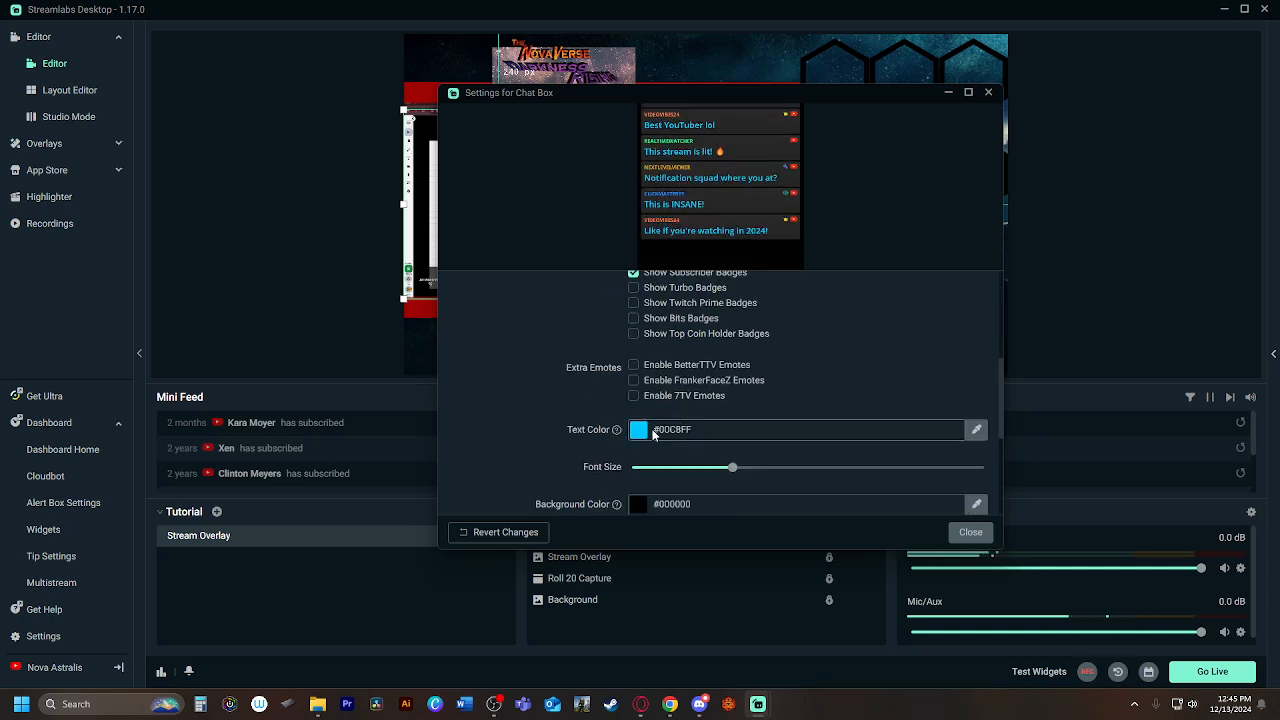
{"action": "scroll", "coordinate": [680, 420], "scroll_direction": "up", "scroll_amount": 5}
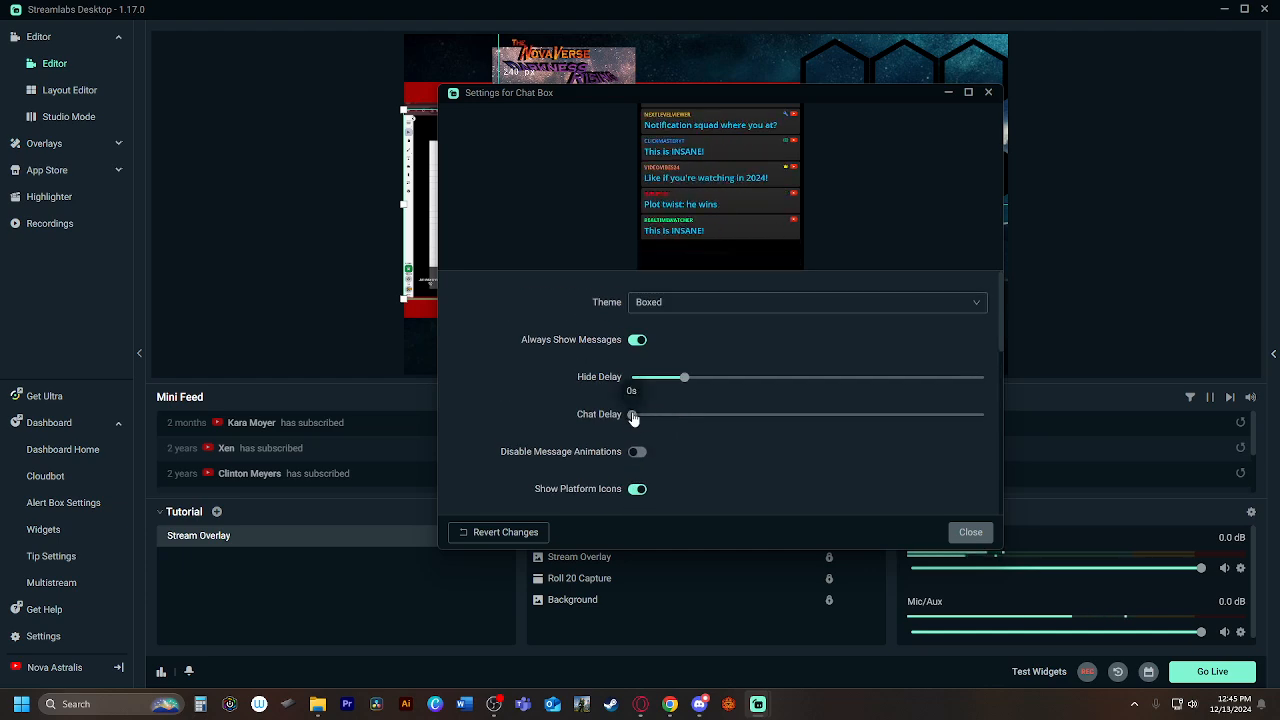
{"action": "left_click_drag", "start_coordinate": [630, 416], "coordinate": [748, 418]}
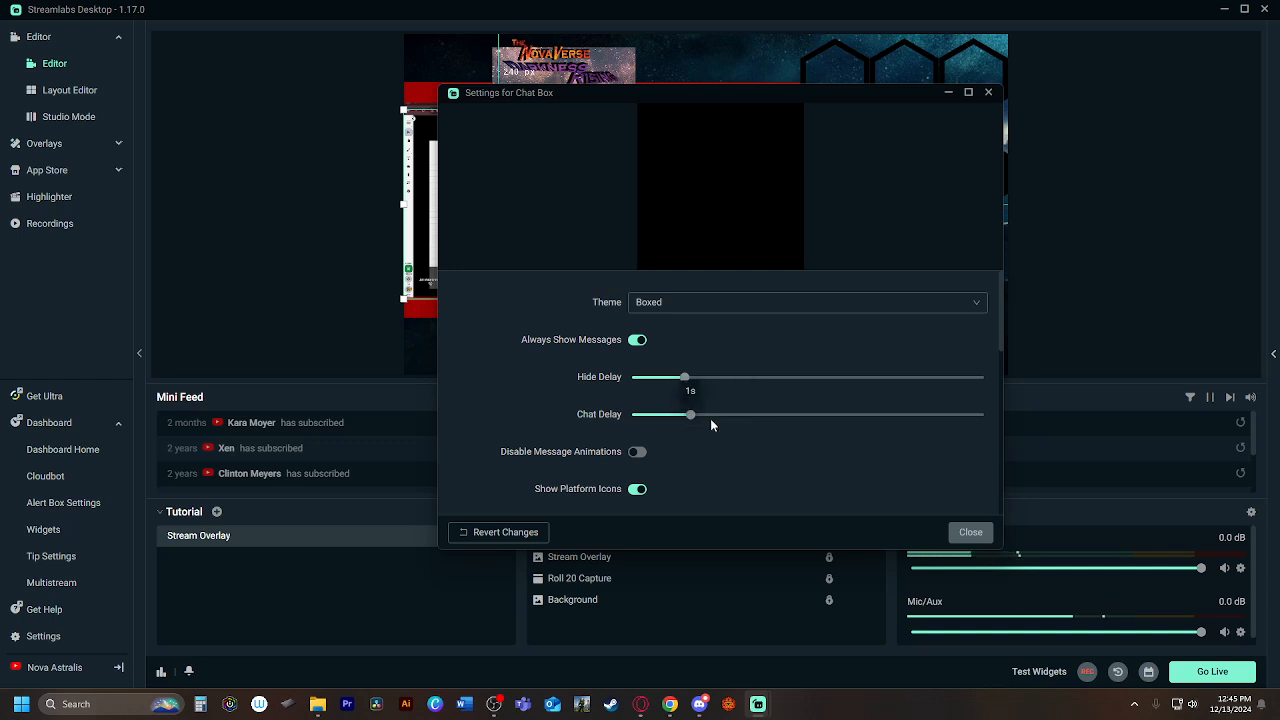
Step: Set the Chat Box's background color to red, #ff0000
{"action": "scroll", "coordinate": [705, 420], "scroll_direction": "down", "scroll_amount": 3}
{"action": "scroll", "coordinate": [680, 377], "scroll_direction": "up", "scroll_amount": 3}
{"action": "scroll", "coordinate": [665, 382], "scroll_direction": "down", "scroll_amount": 3}
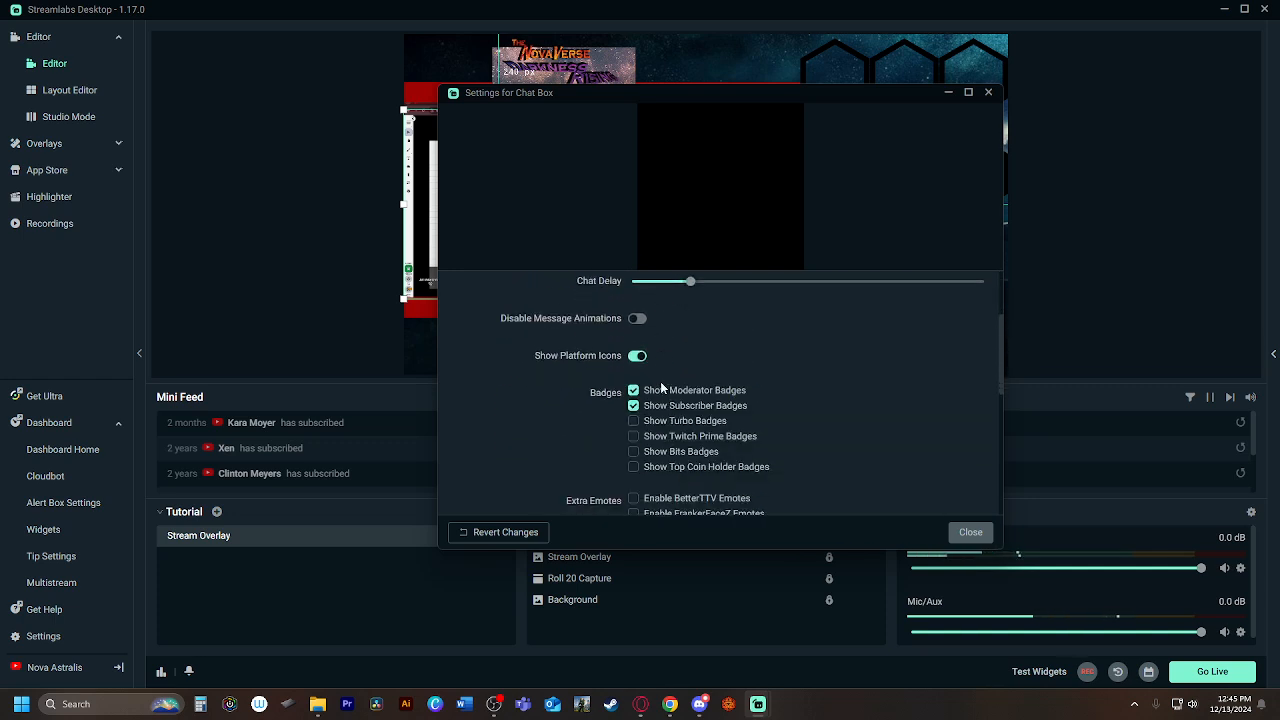
{"action": "scroll", "coordinate": [665, 376], "scroll_direction": "down", "scroll_amount": 4}
{"action": "scroll", "coordinate": [706, 380], "scroll_direction": "up", "scroll_amount": 1}
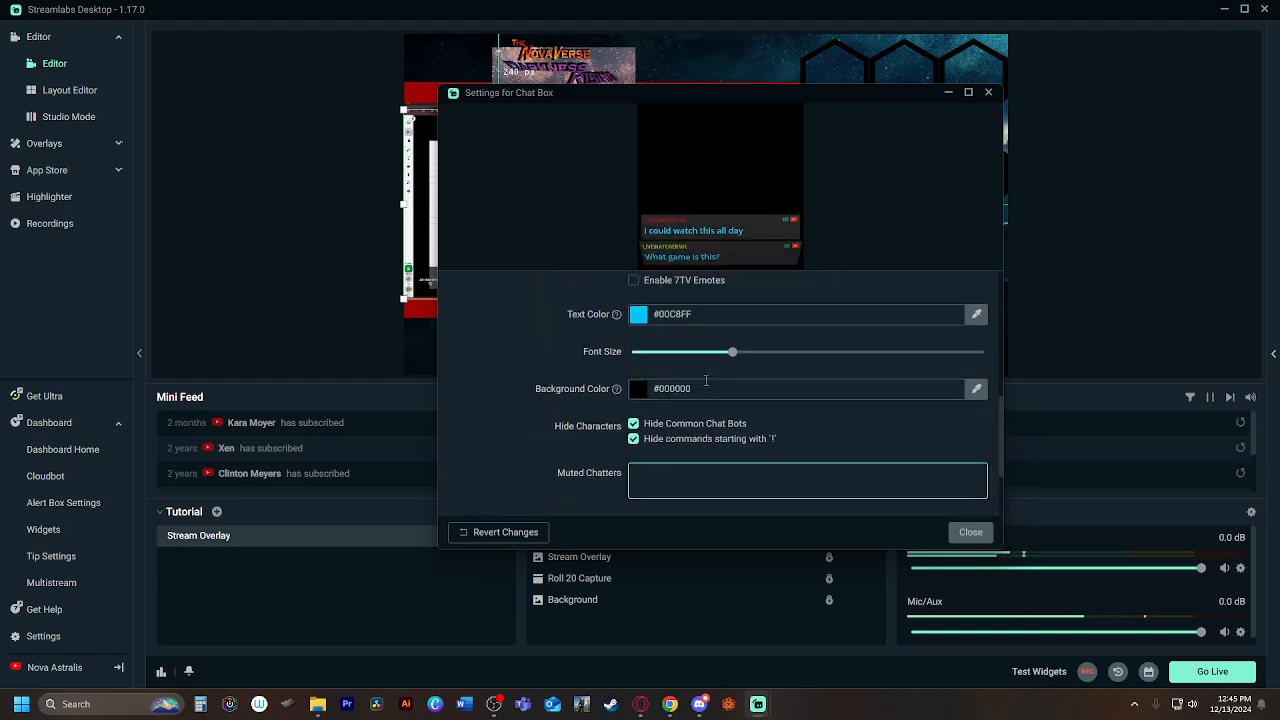
{"action": "scroll", "coordinate": [704, 372], "scroll_direction": "down", "scroll_amount": 2}
{"action": "scroll", "coordinate": [712, 365], "scroll_direction": "up", "scroll_amount": 1}
{"action": "left_click", "coordinate": [708, 341]}
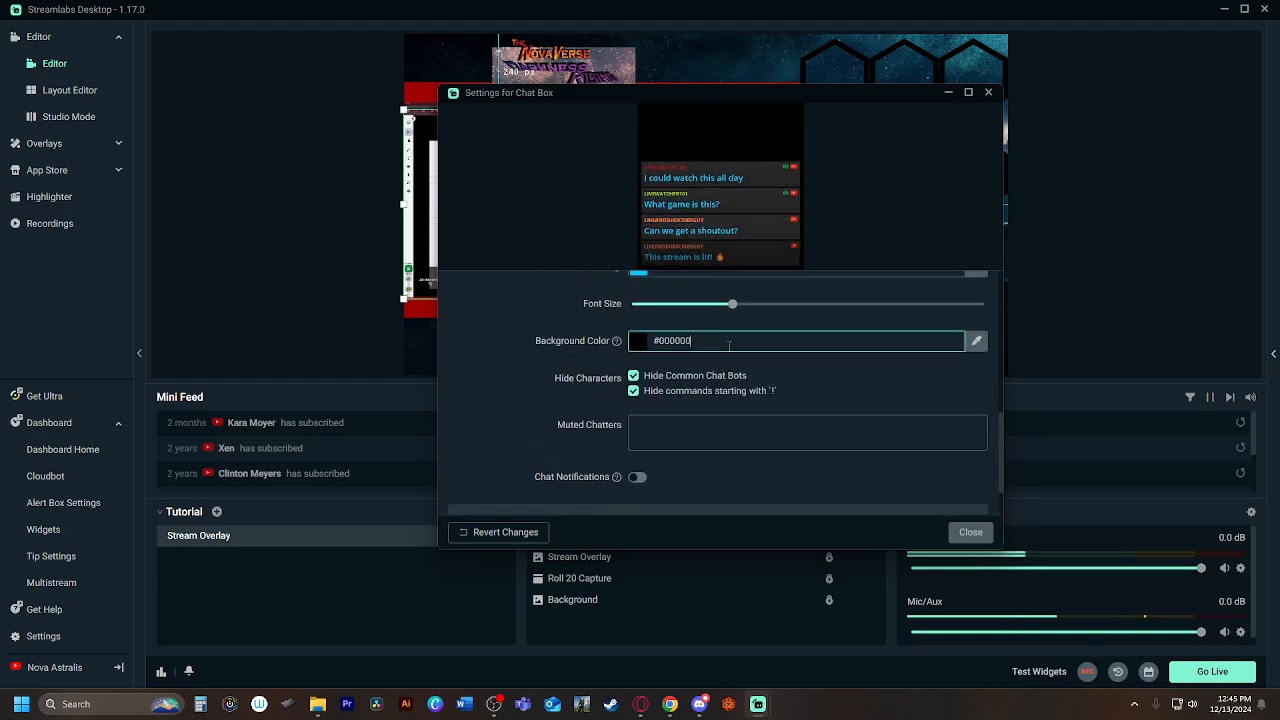
{"action": "left_click_drag", "start_coordinate": [737, 403], "coordinate": [773, 368]}
{"action": "left_click", "coordinate": [799, 366]}
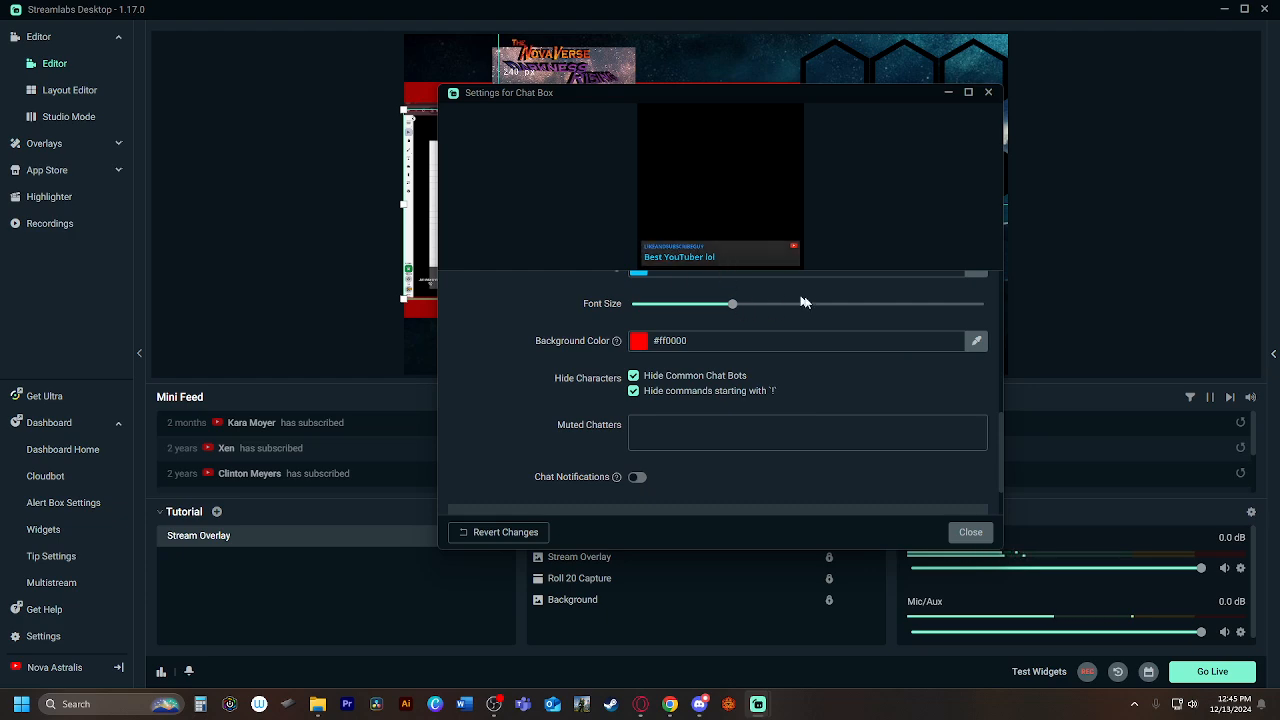
Step: Change the Chat Box's background color to the dark blue #006681
{"action": "left_click", "coordinate": [743, 343]}
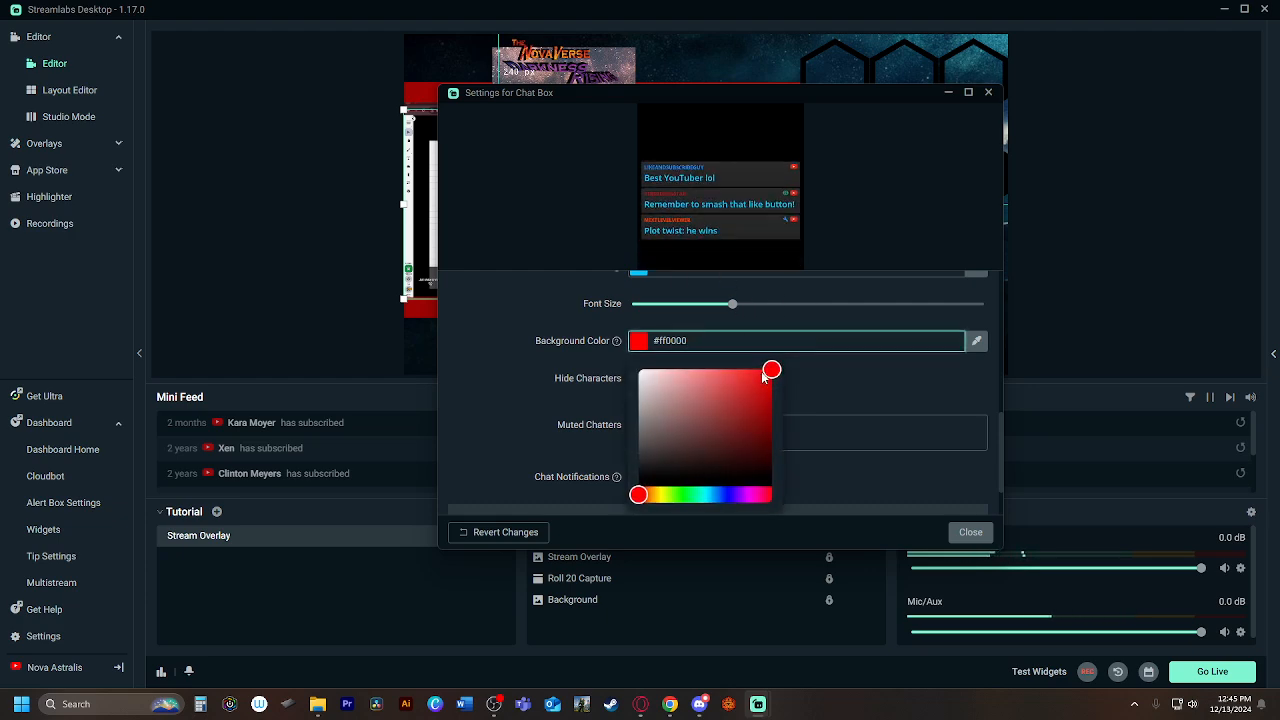
{"action": "left_click", "coordinate": [973, 345]}
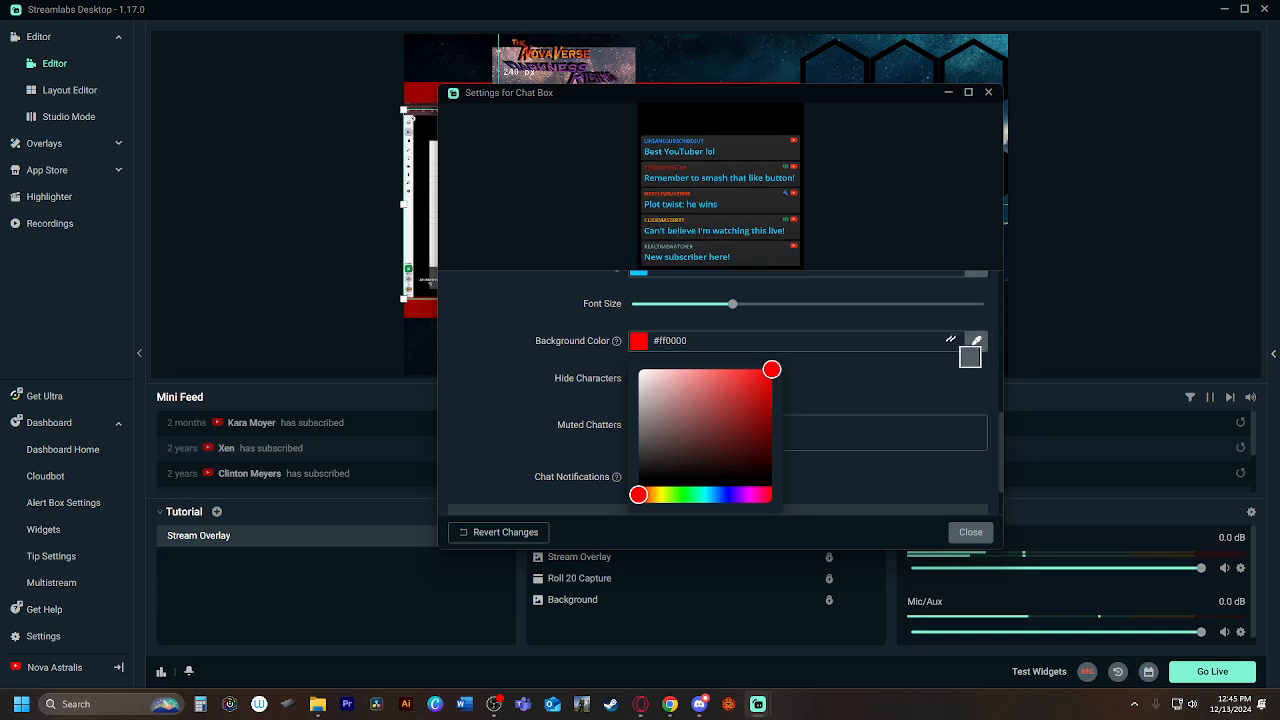
{"action": "left_click", "coordinate": [716, 494]}
{"action": "left_click_drag", "start_coordinate": [716, 500], "coordinate": [710, 500]}
{"action": "left_click", "coordinate": [772, 417]}
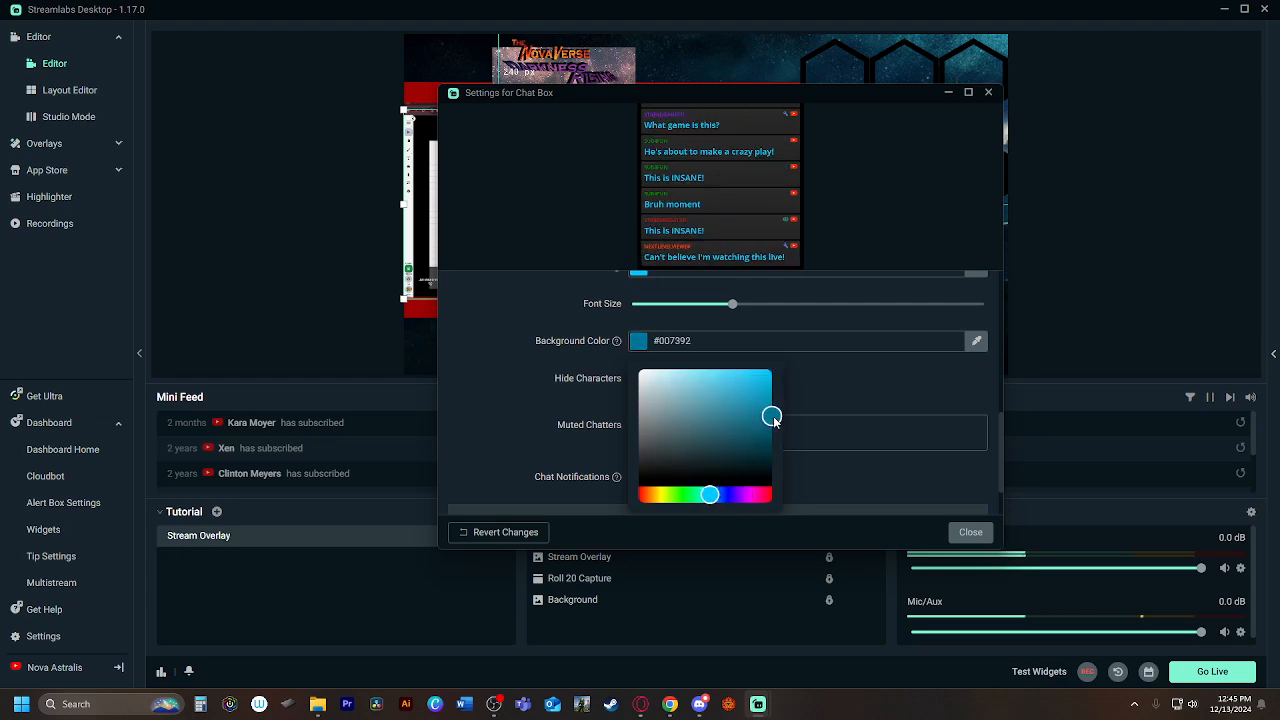
{"action": "left_click_drag", "start_coordinate": [772, 417], "coordinate": [771, 423]}
{"action": "left_click", "coordinate": [766, 366]}
Step: Change the Chat Box's text color to the pale mint #abffe1
{"action": "scroll", "coordinate": [723, 374], "scroll_direction": "up", "scroll_amount": 1}
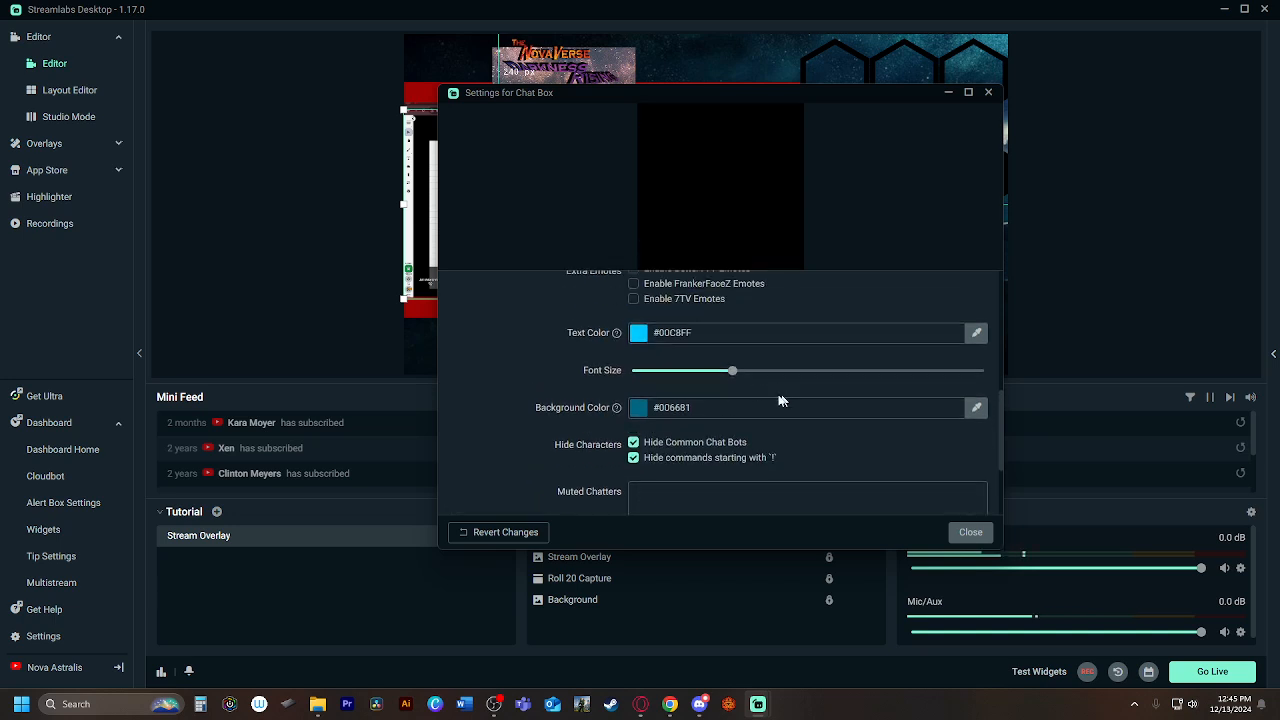
{"action": "left_click", "coordinate": [776, 338]}
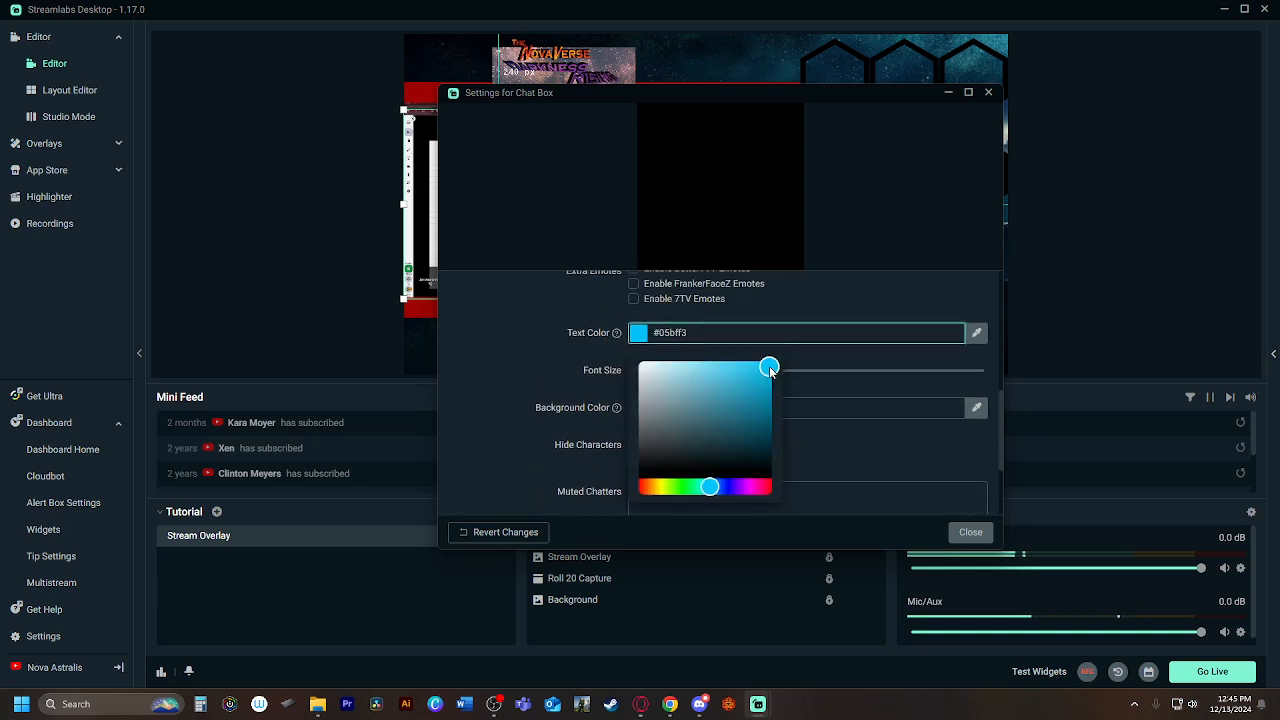
{"action": "left_click_drag", "start_coordinate": [769, 368], "coordinate": [682, 363]}
{"action": "left_click_drag", "start_coordinate": [711, 492], "coordinate": [706, 493]}
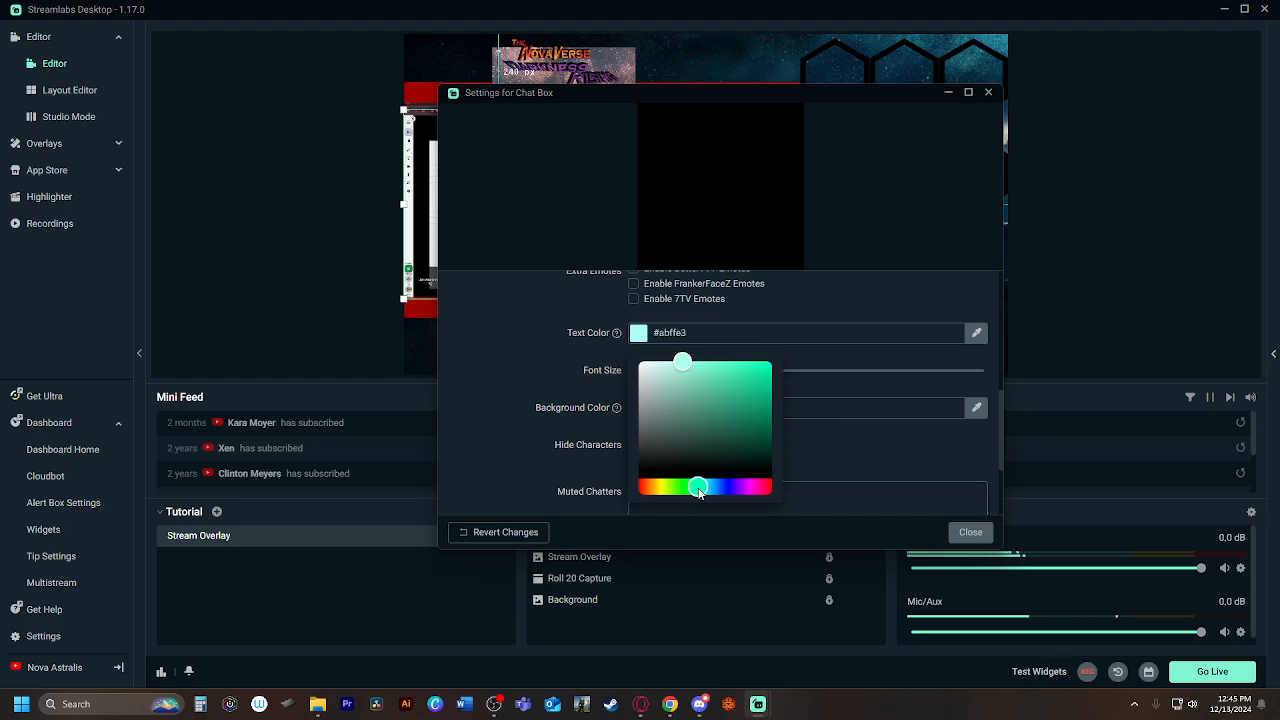
{"action": "left_click", "coordinate": [818, 356]}
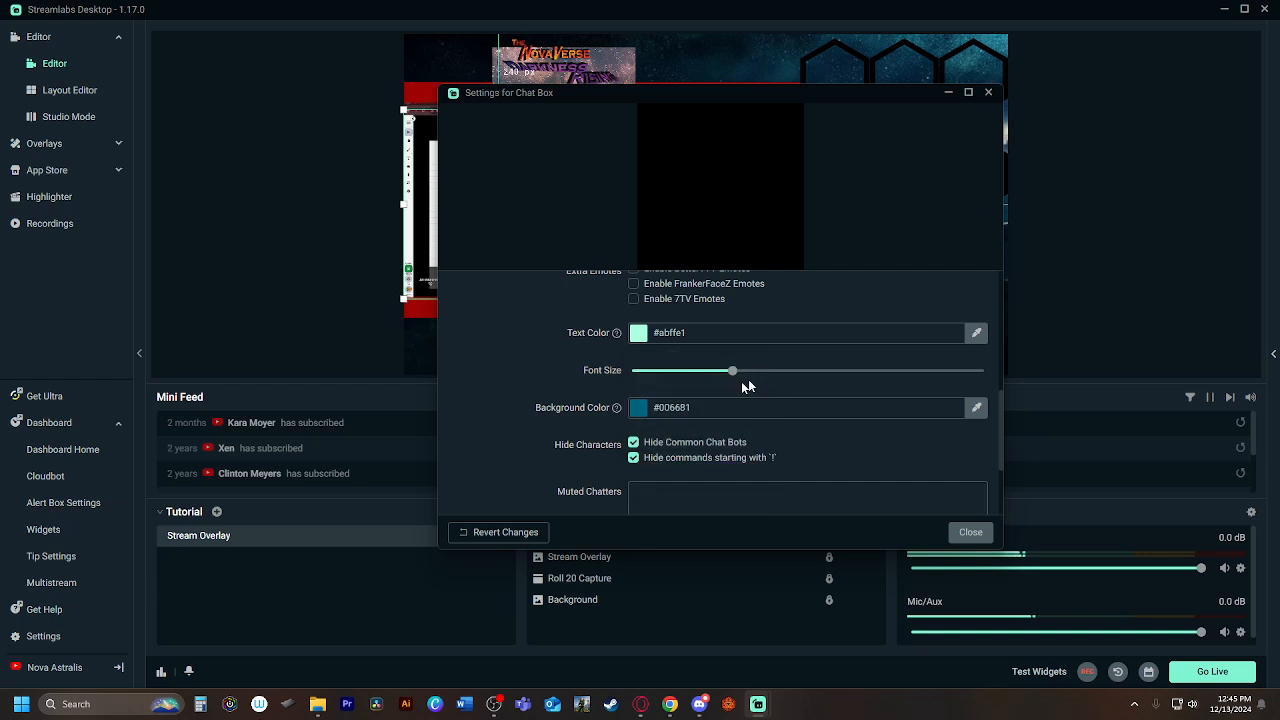
Step: Review the Chat Box's hide-characters, muted chatters, notification and browser settings, and close its settings
{"action": "scroll", "coordinate": [710, 380], "scroll_direction": "down", "scroll_amount": 3}
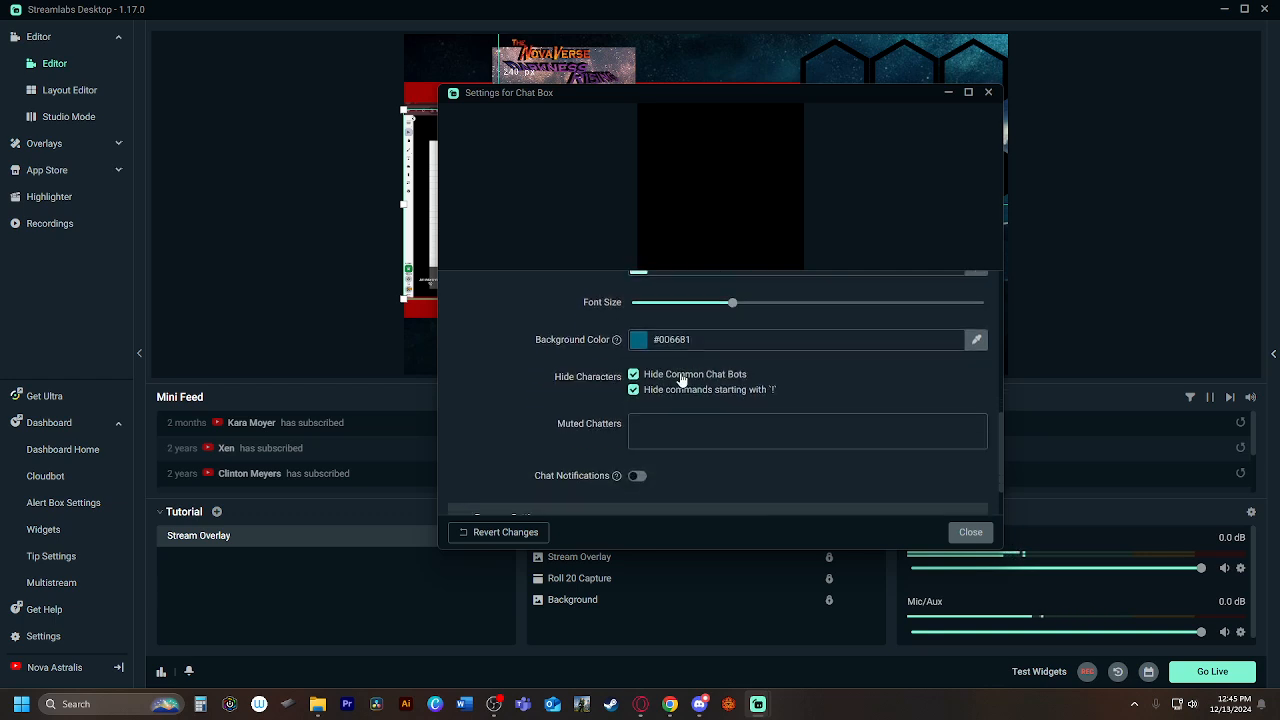
{"action": "scroll", "coordinate": [690, 380], "scroll_direction": "up", "scroll_amount": 2}
{"action": "scroll", "coordinate": [700, 380], "scroll_direction": "down", "scroll_amount": 2}
{"action": "scroll", "coordinate": [630, 385], "scroll_direction": "up", "scroll_amount": 4}
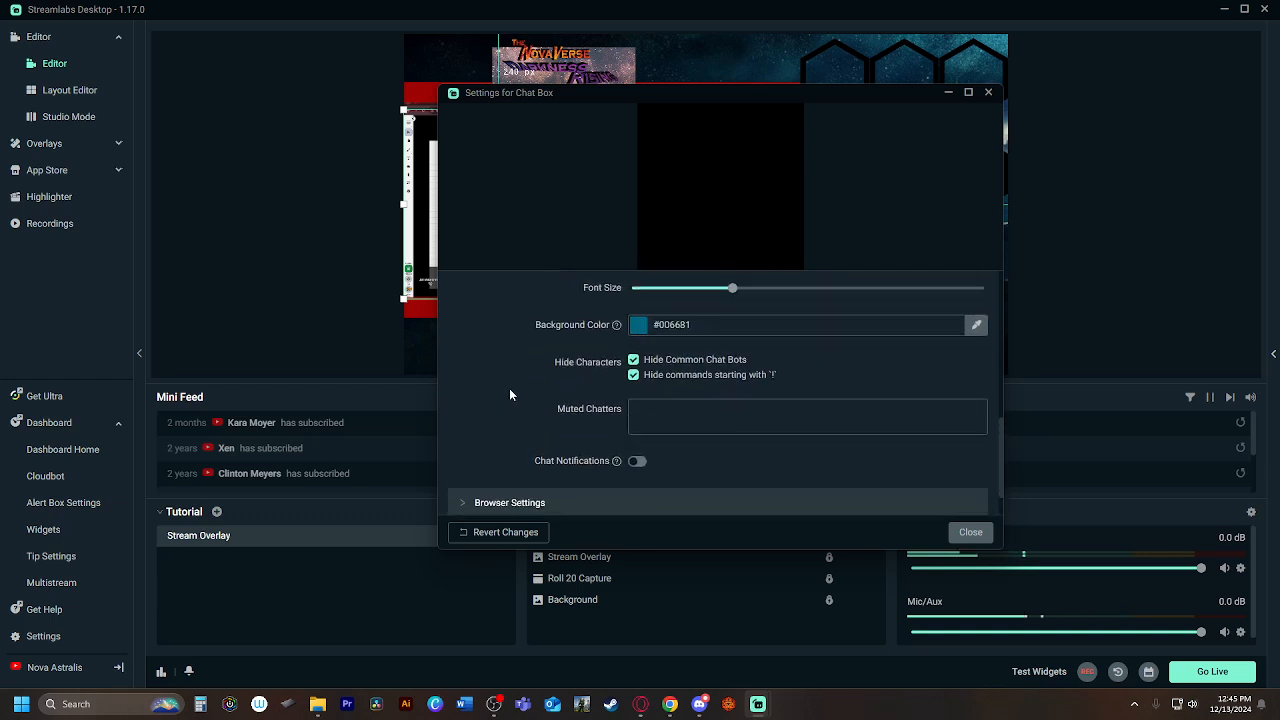
{"action": "scroll", "coordinate": [600, 388], "scroll_direction": "down", "scroll_amount": 4}
{"action": "left_click", "coordinate": [525, 453]}
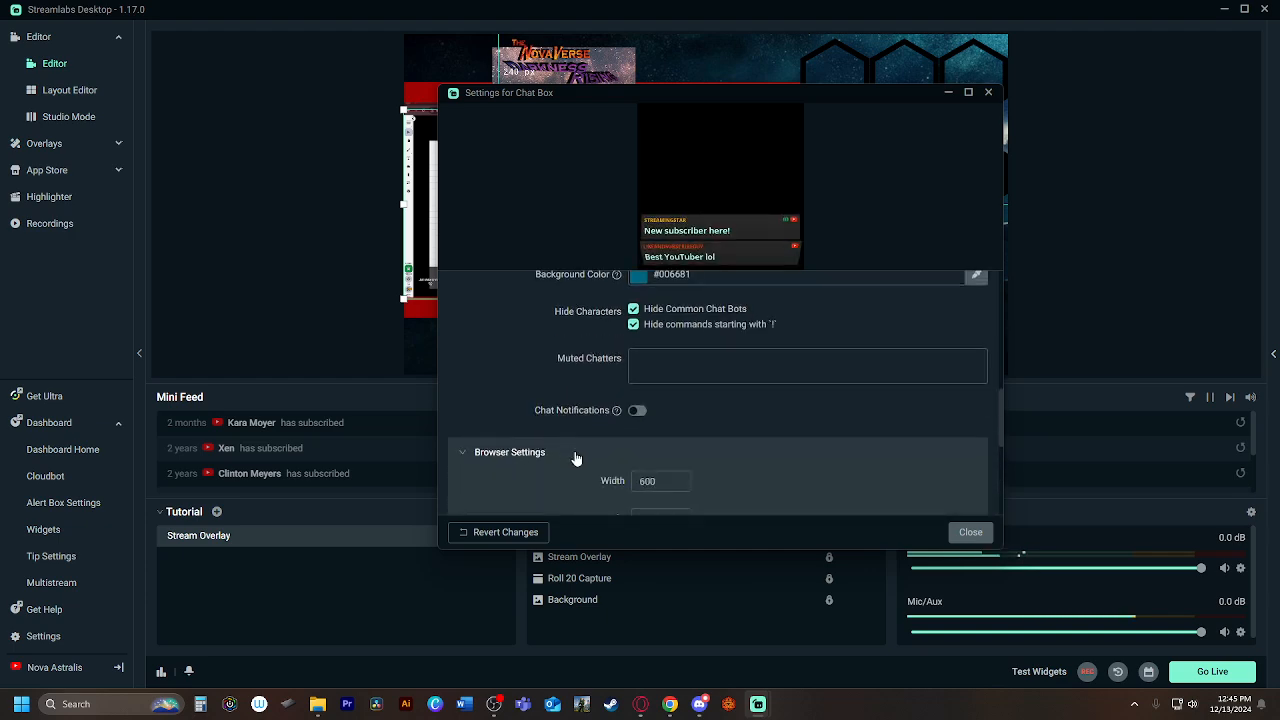
{"action": "scroll", "coordinate": [553, 369], "scroll_direction": "down", "scroll_amount": 3}
{"action": "scroll", "coordinate": [557, 370], "scroll_direction": "up", "scroll_amount": 2}
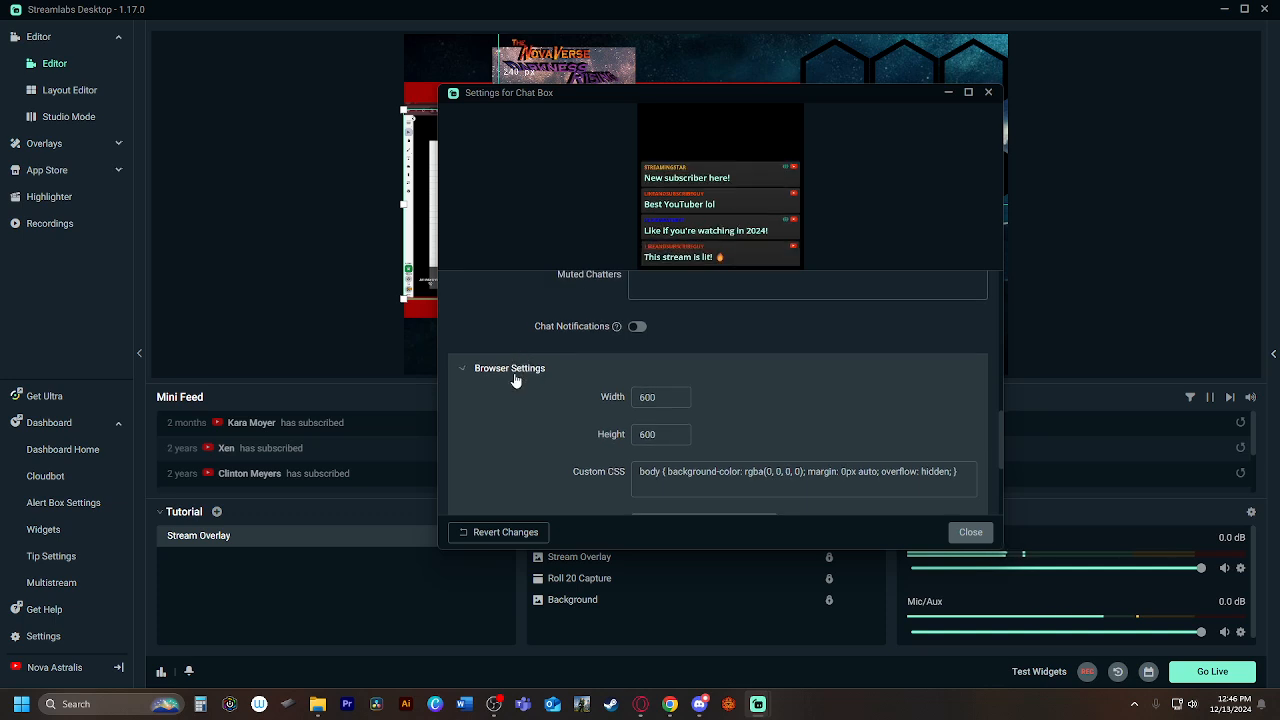
{"action": "scroll", "coordinate": [523, 372], "scroll_direction": "up", "scroll_amount": 8}
{"action": "scroll", "coordinate": [553, 380], "scroll_direction": "down", "scroll_amount": 5}
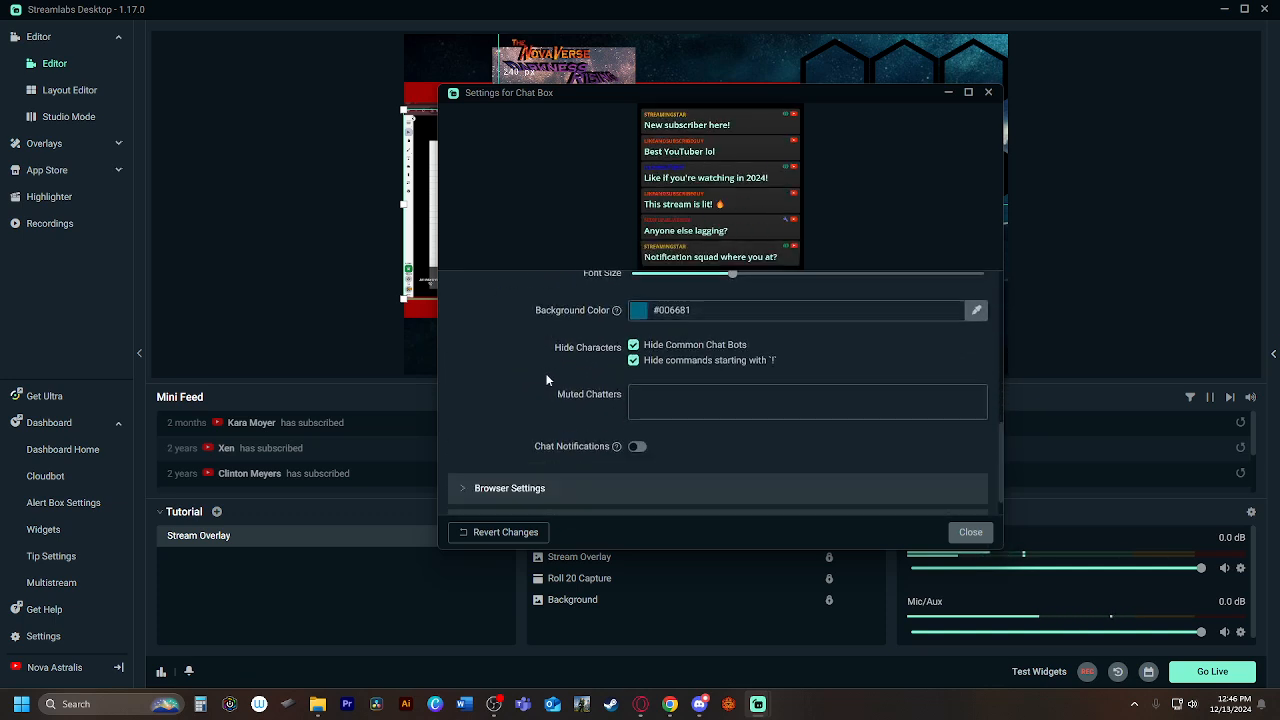
{"action": "scroll", "coordinate": [626, 377], "scroll_direction": "up", "scroll_amount": 5}
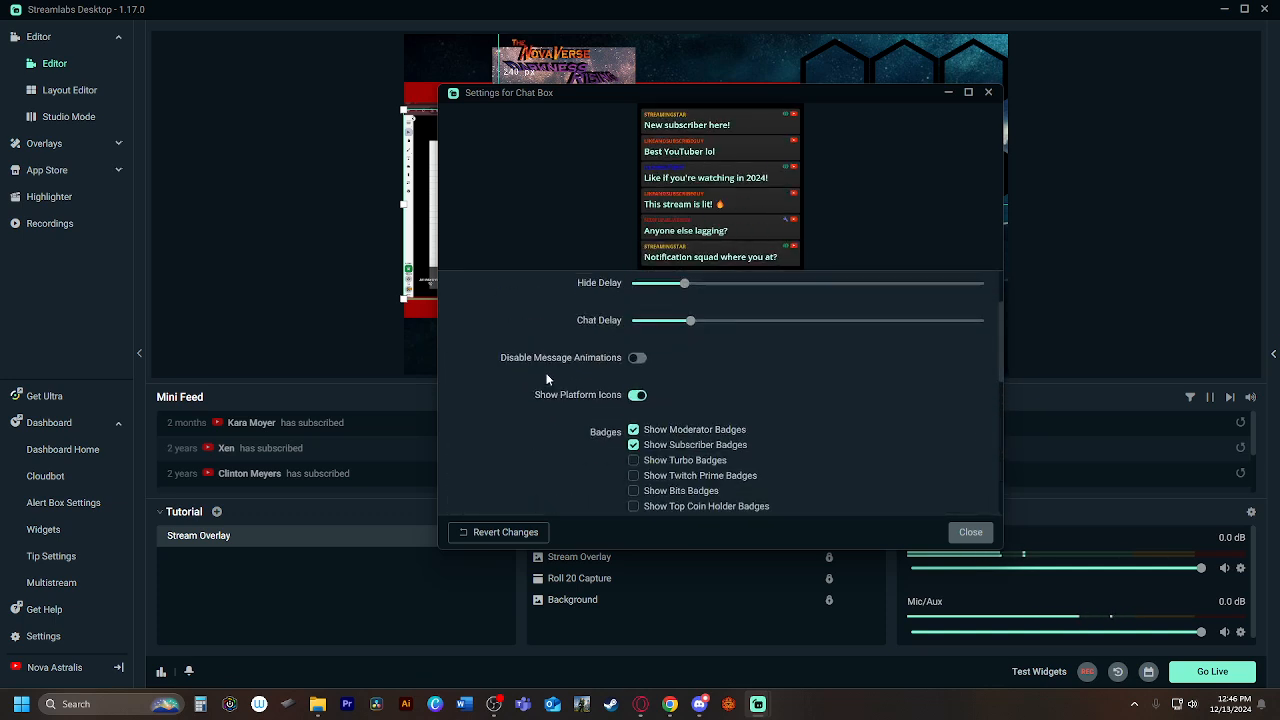
{"action": "left_click", "coordinate": [967, 538]}
Step: Resize the Chat Box and place it in the canvas's lower-left corner with its top edge about 615 px below the canvas top
{"action": "left_click_drag", "start_coordinate": [542, 272], "coordinate": [514, 322]}
{"action": "left_click_drag", "start_coordinate": [594, 192], "coordinate": [663, 333]}
{"action": "left_click_drag", "start_coordinate": [540, 329], "coordinate": [528, 333]}
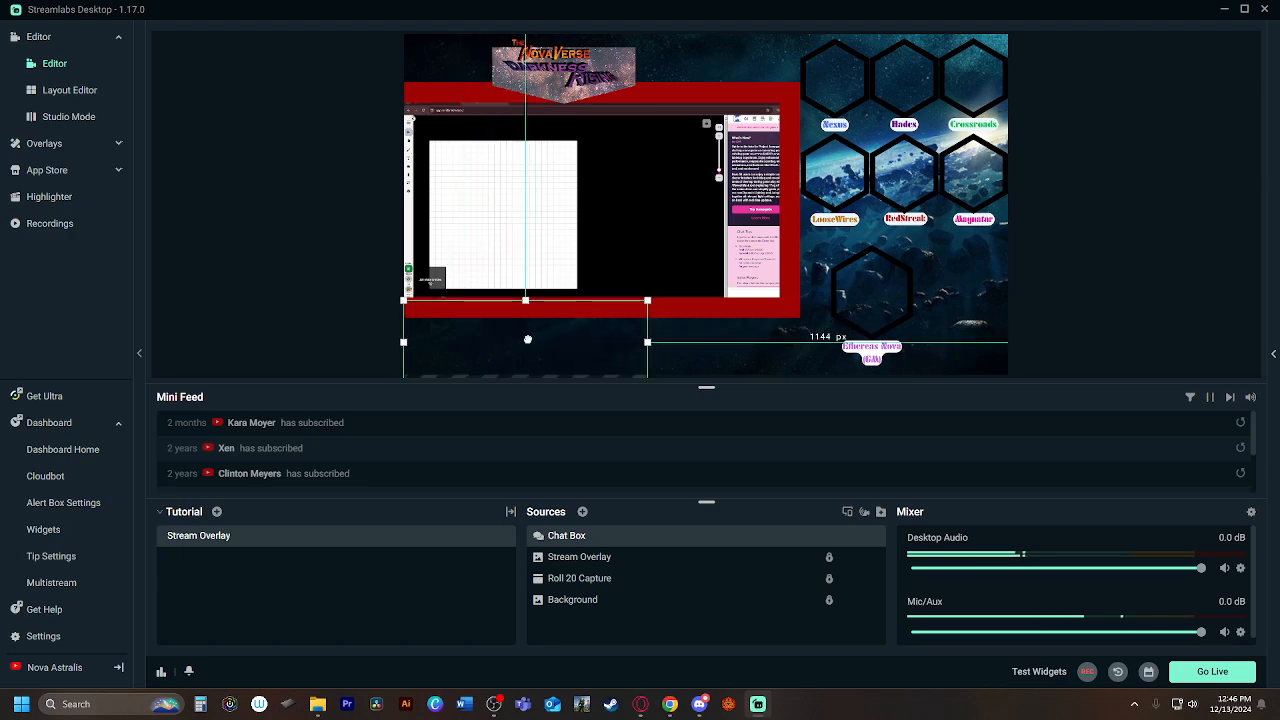
{"action": "left_click_drag", "start_coordinate": [649, 341], "coordinate": [498, 339]}
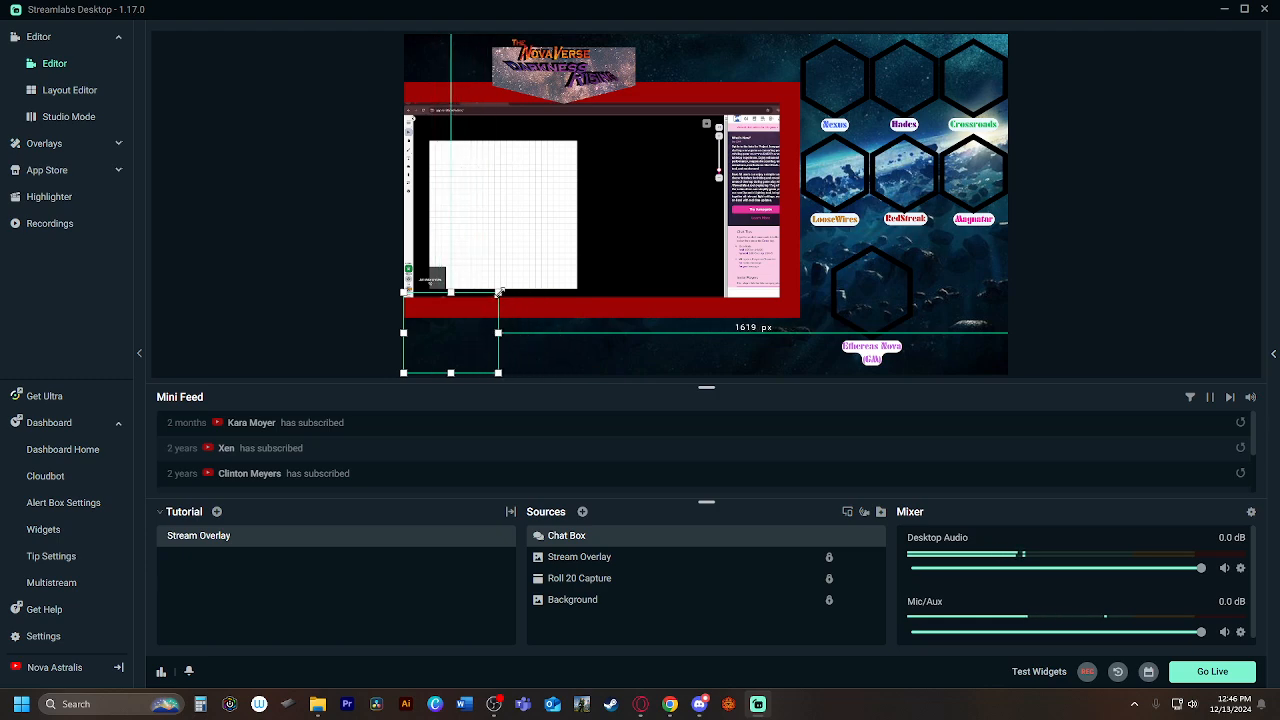
{"action": "left_click_drag", "start_coordinate": [499, 292], "coordinate": [570, 207]}
{"action": "left_click_drag", "start_coordinate": [525, 256], "coordinate": [746, 63]}
{"action": "left_click_drag", "start_coordinate": [762, 117], "coordinate": [501, 345]}
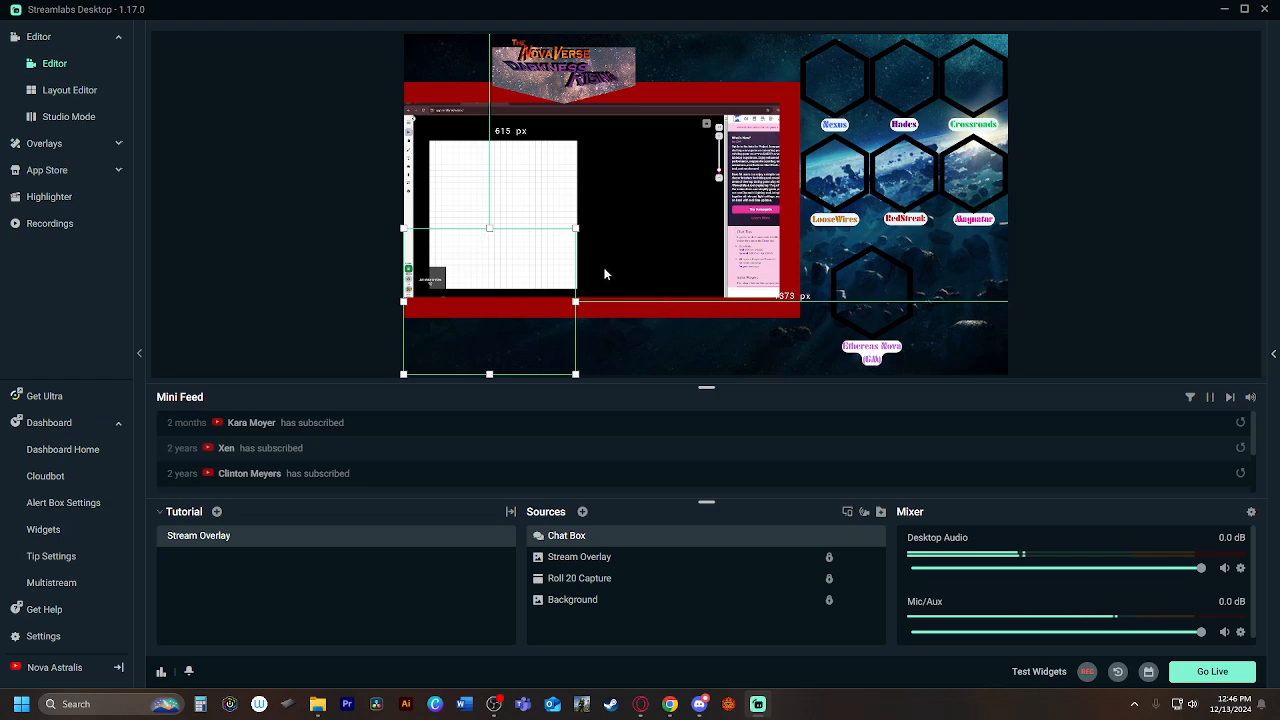
{"action": "left_click", "coordinate": [984, 268]}
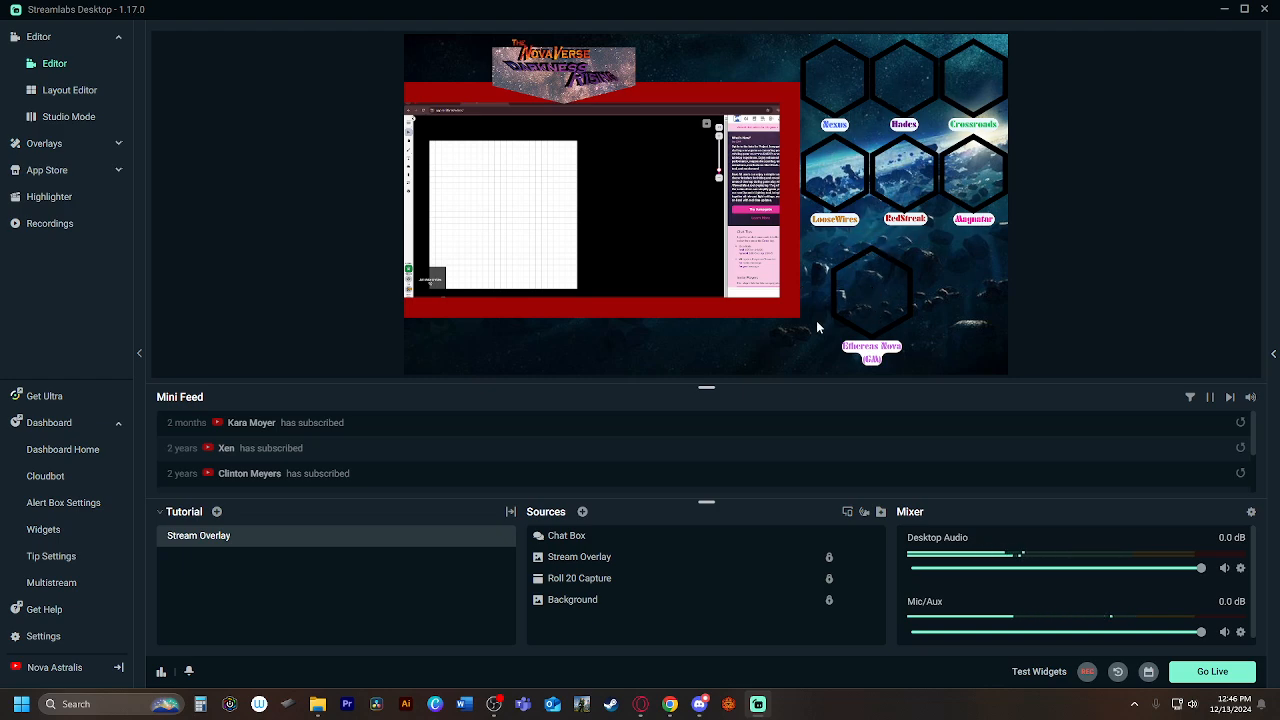
Step: Add a Browser Source named "Gm" to the Stream Overlay scene, keeping its default URL and 800 x 600 size
{"action": "left_click", "coordinate": [583, 512]}
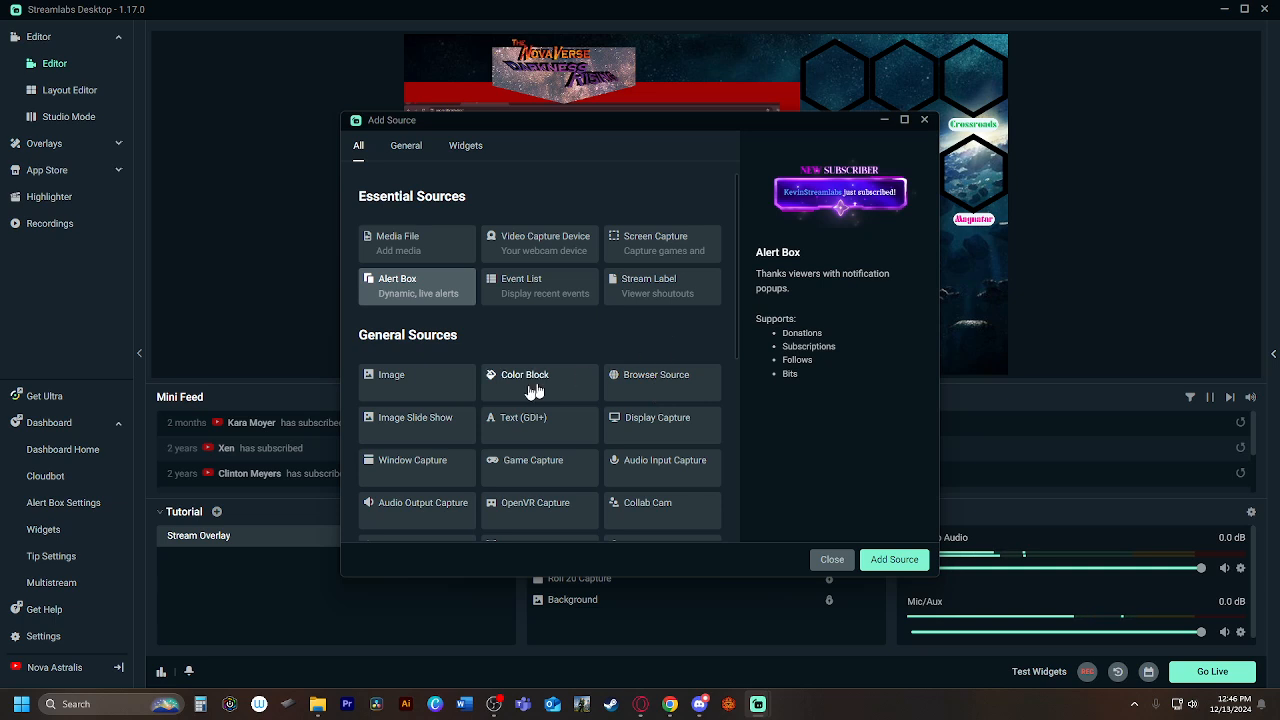
{"action": "scroll", "coordinate": [531, 371], "scroll_direction": "down", "scroll_amount": 2}
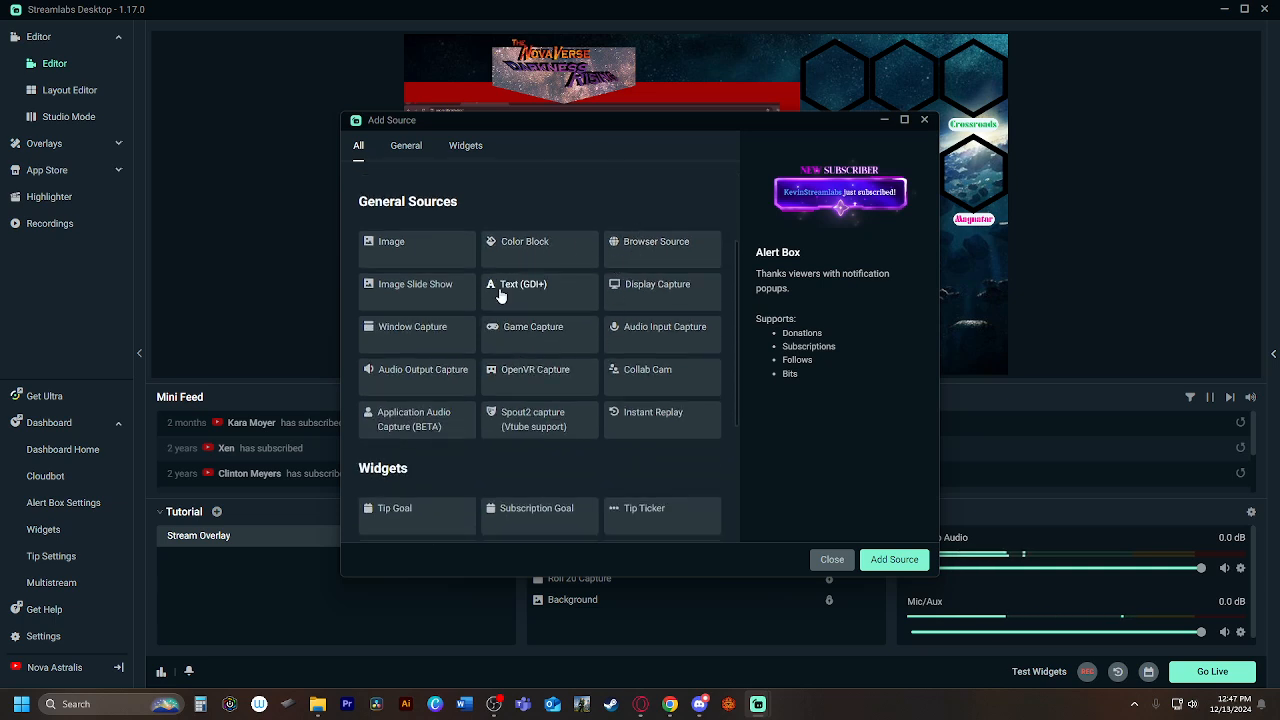
{"action": "left_click", "coordinate": [636, 262]}
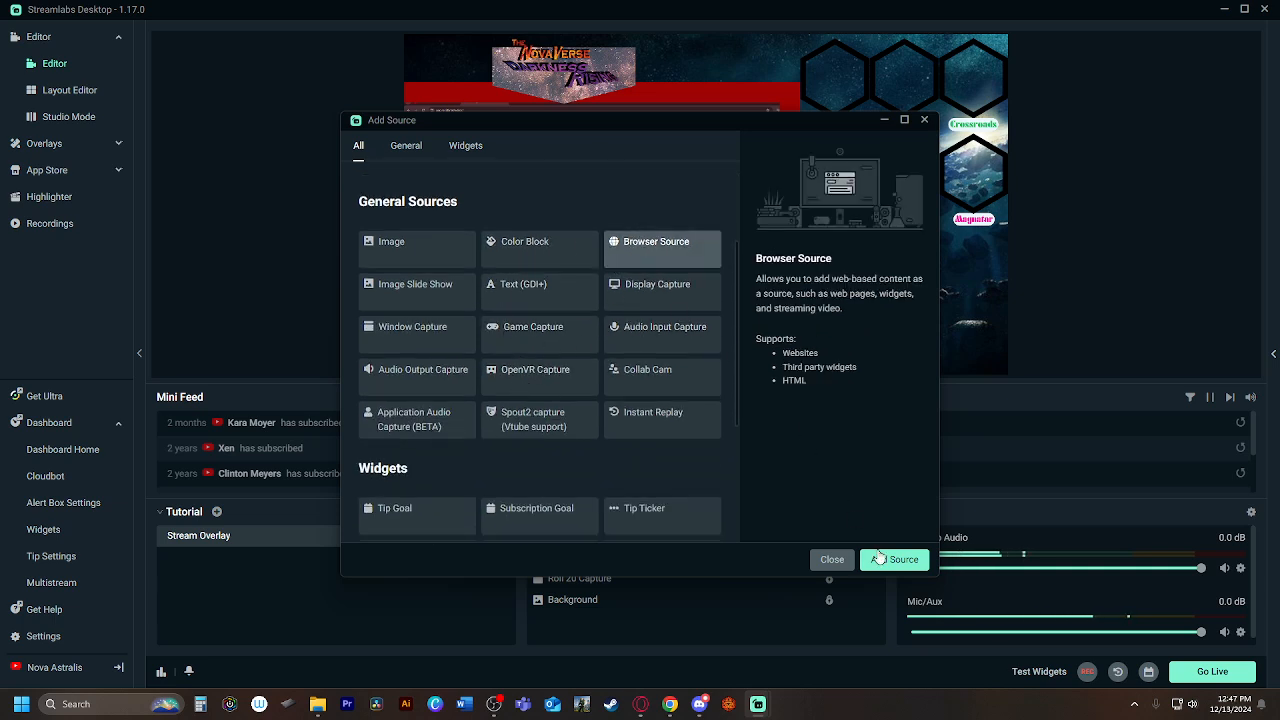
{"action": "left_click", "coordinate": [894, 559]}
{"action": "mouse_move", "coordinate": [605, 257]}
{"action": "left_mouse_down"}
{"action": "mouse_move", "coordinate": [682, 248]}
{"action": "mouse_move", "coordinate": [621, 263]}
{"action": "left_mouse_up"}
{"action": "left_click_drag", "start_coordinate": [576, 328], "coordinate": [472, 342]}
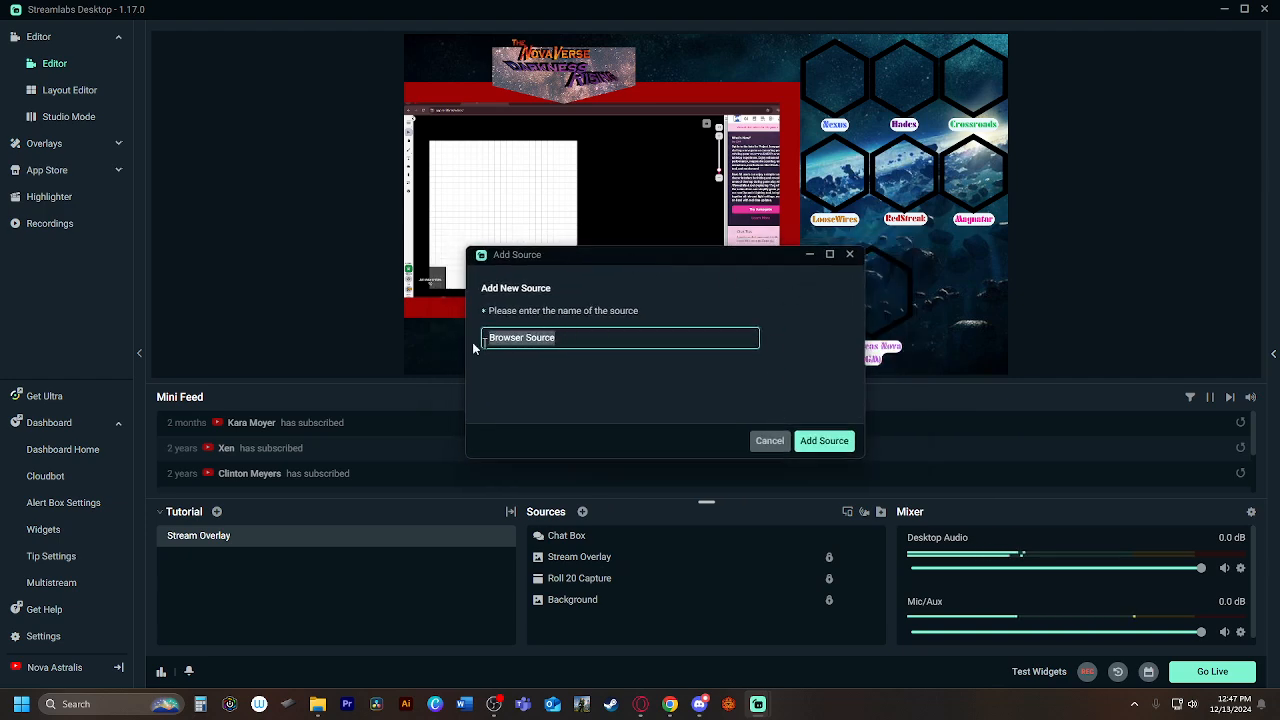
{"action": "right_click", "coordinate": [464, 342]}
{"action": "left_click", "coordinate": [634, 337]}
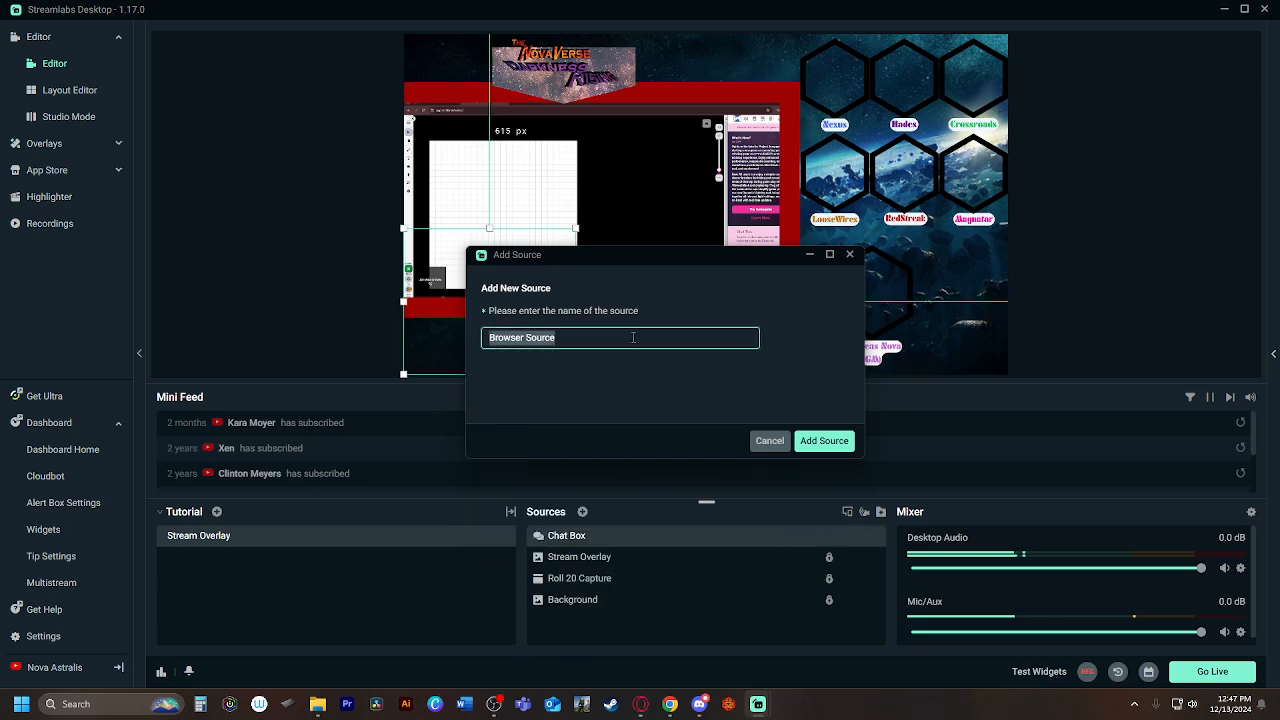
{"action": "type", "text": "Gm"}
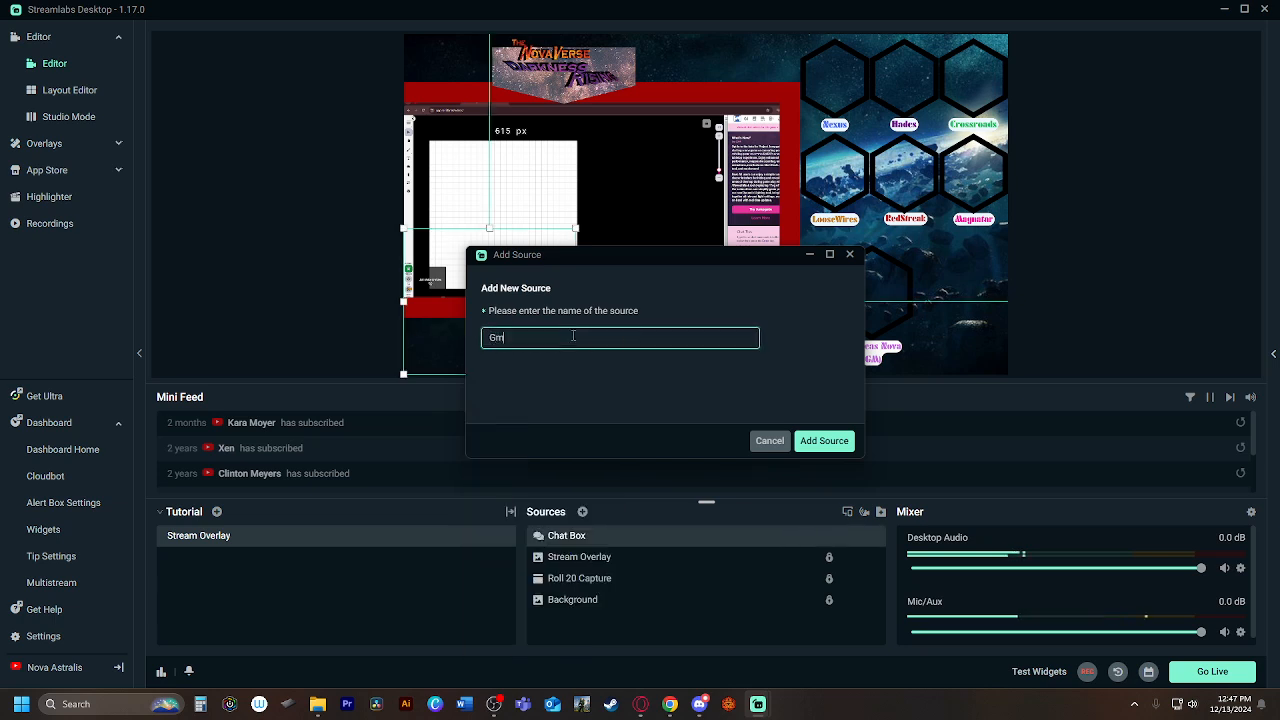
{"action": "left_click", "coordinate": [824, 440]}
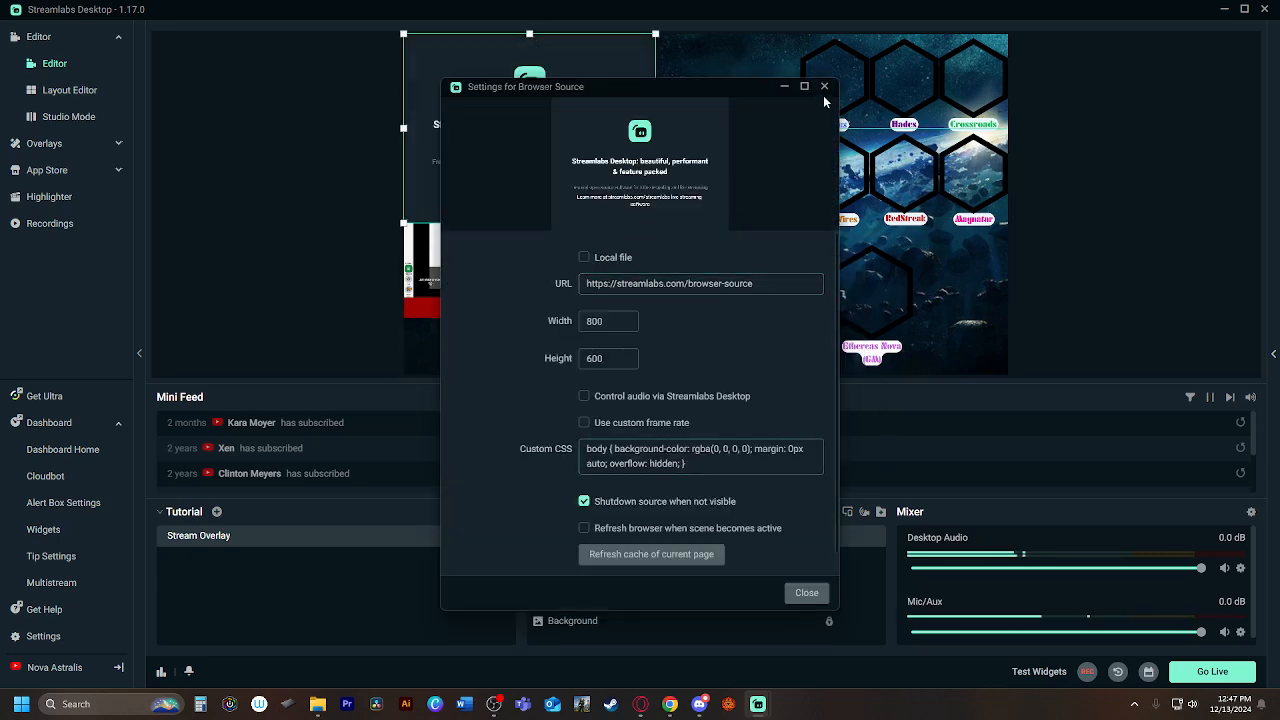
{"action": "left_click", "coordinate": [806, 592]}
Step: Order the Gm source between Roll 20 Capture and Background, and shrink it to about 244 px wide inside the lowest hexagon frame
{"action": "left_click_drag", "start_coordinate": [626, 538], "coordinate": [617, 604]}
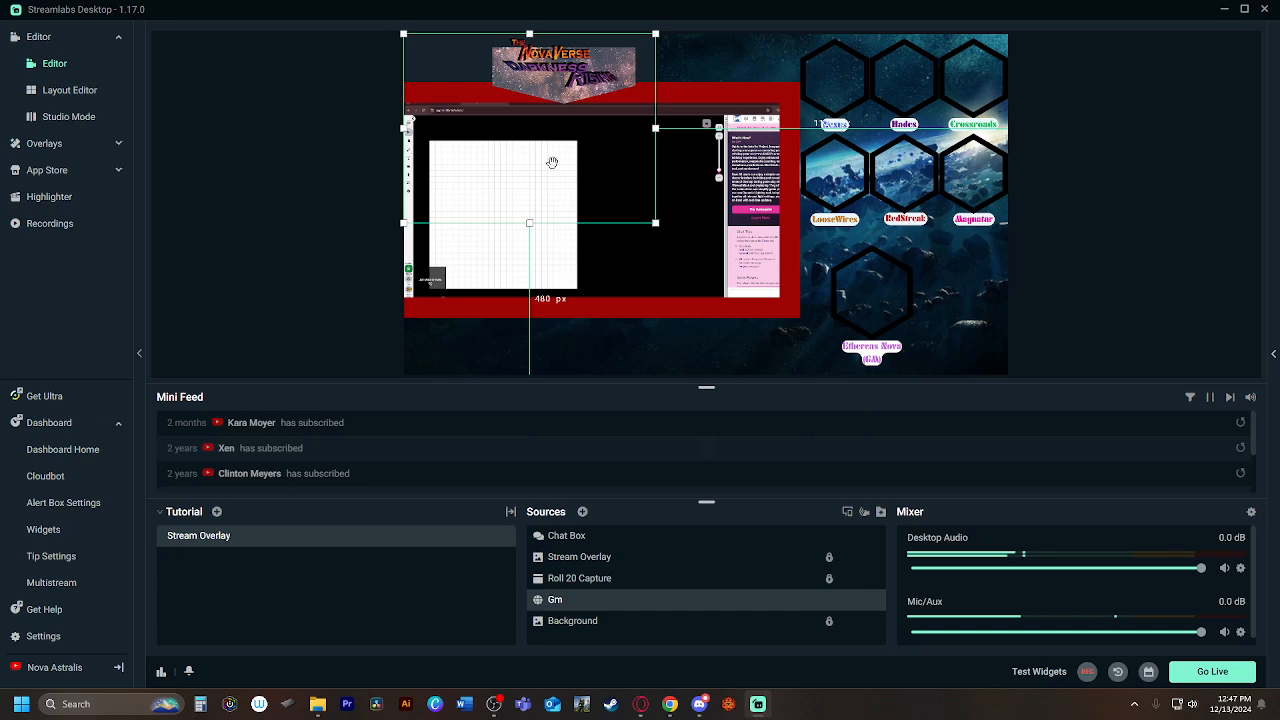
{"action": "left_click_drag", "start_coordinate": [551, 157], "coordinate": [903, 230]}
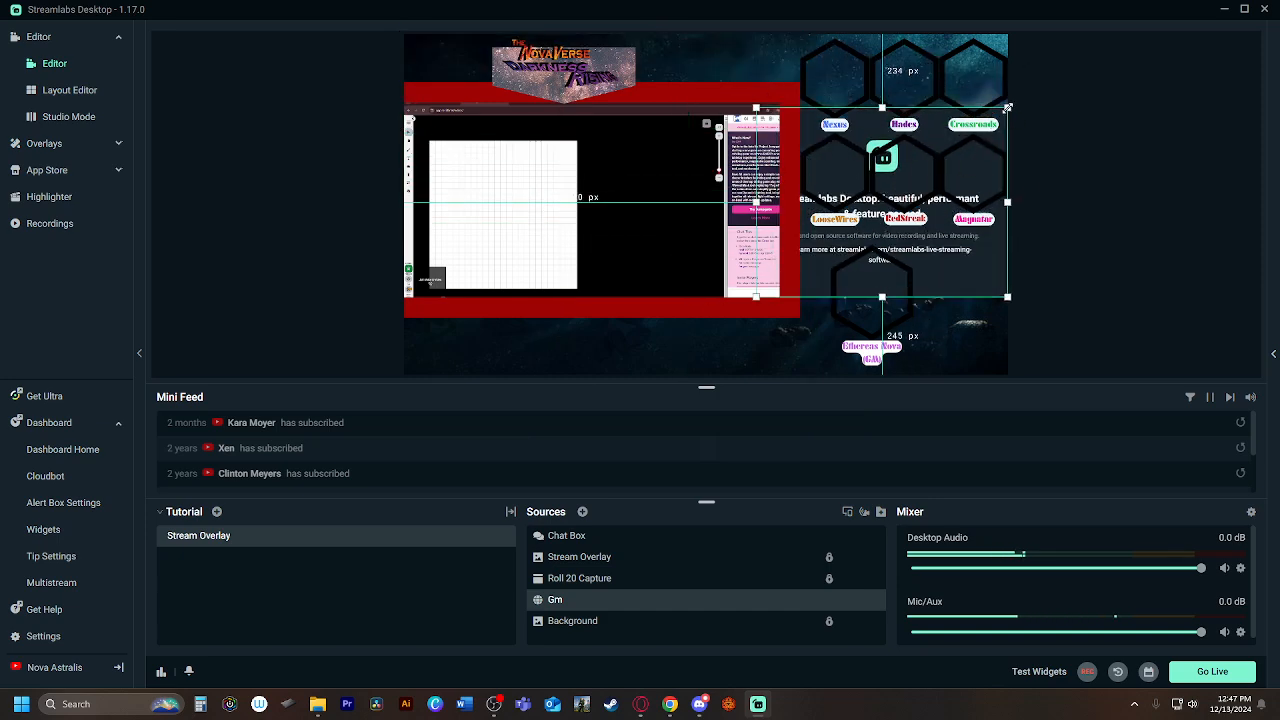
{"action": "left_click_drag", "start_coordinate": [1008, 107], "coordinate": [888, 291]}
Step: Switch to the Opera browser, search the web for "disord reactive images", and open the Discord Reactive site by Fugi Tech
{"action": "mouse_move", "coordinate": [641, 705]}
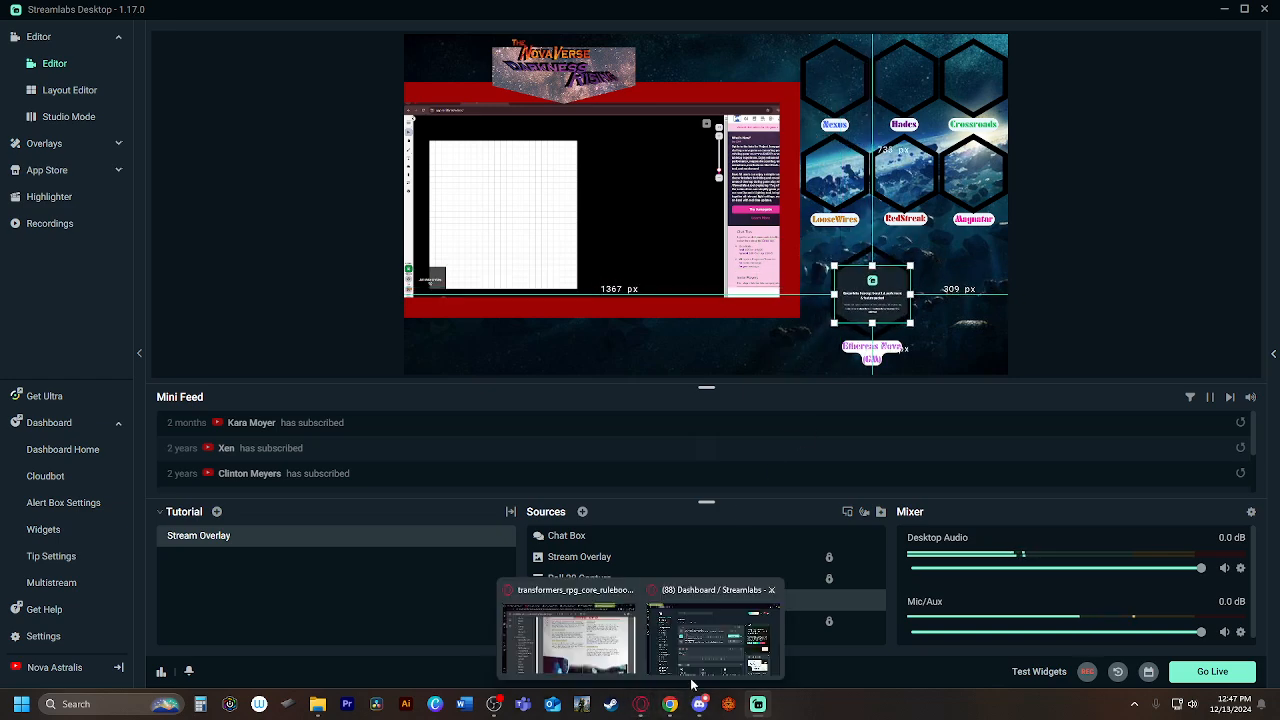
{"action": "left_click", "coordinate": [688, 645]}
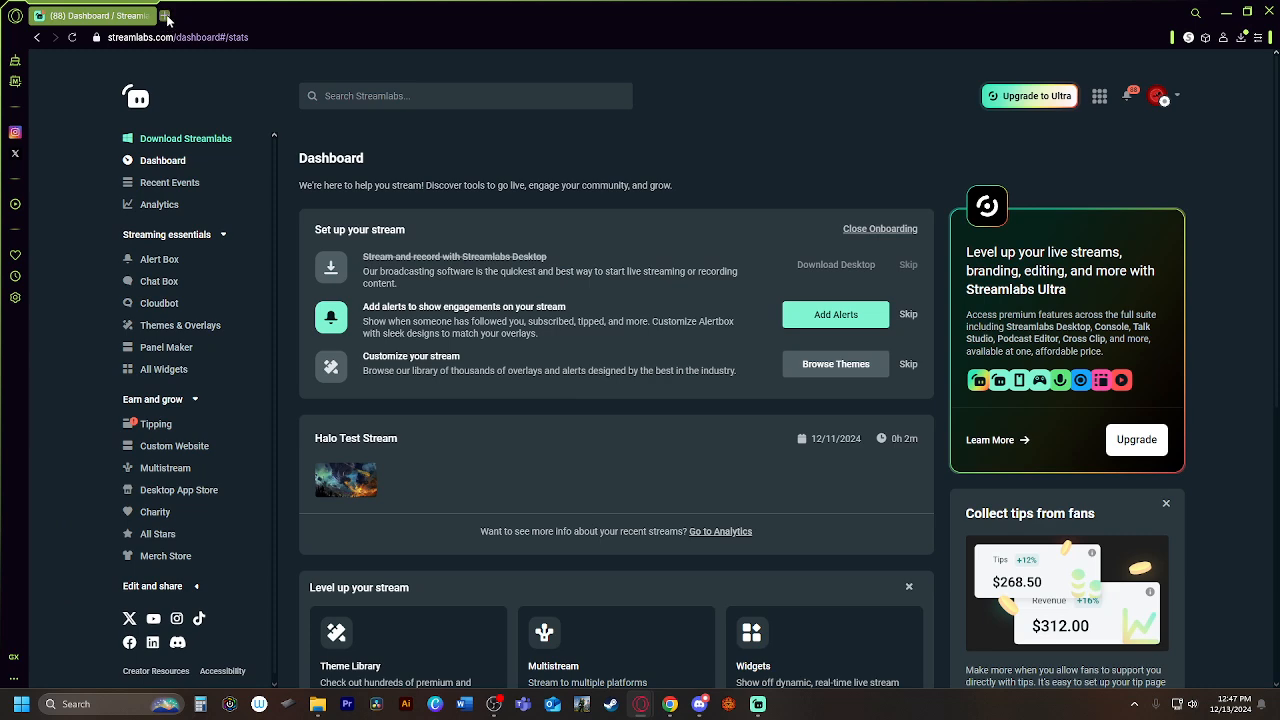
{"action": "left_click", "coordinate": [165, 16]}
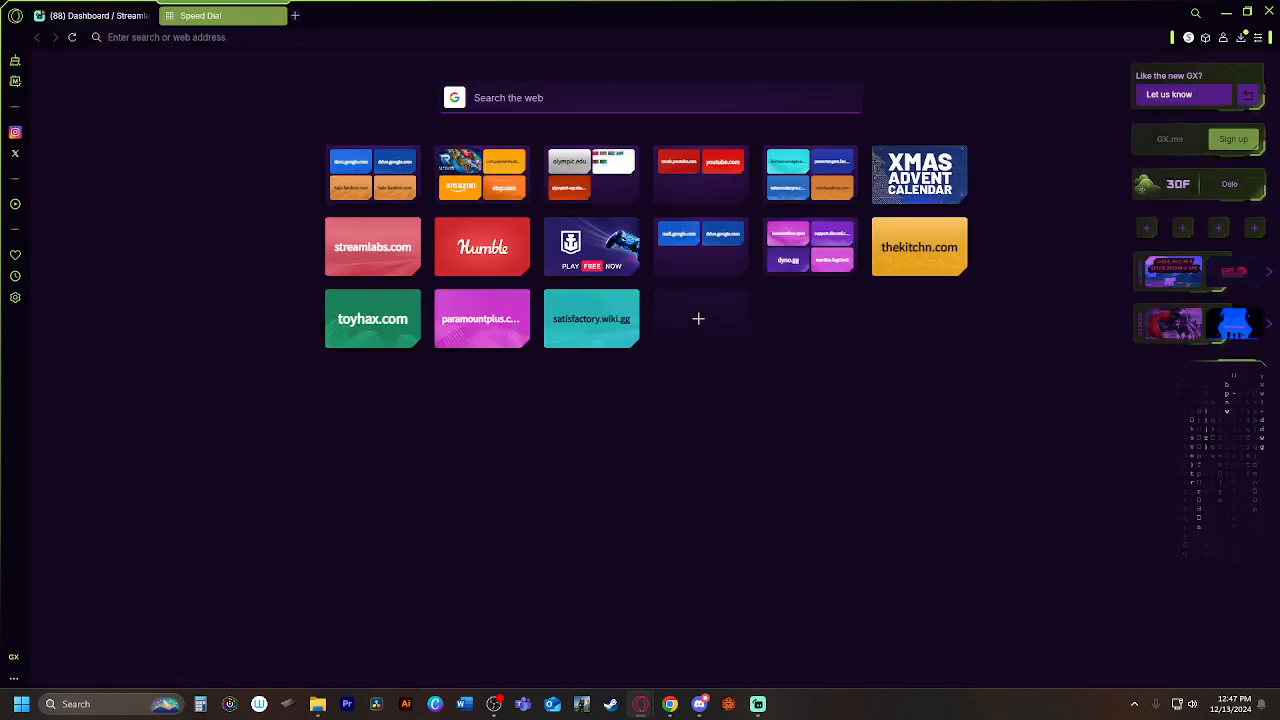
{"action": "left_click", "coordinate": [502, 98]}
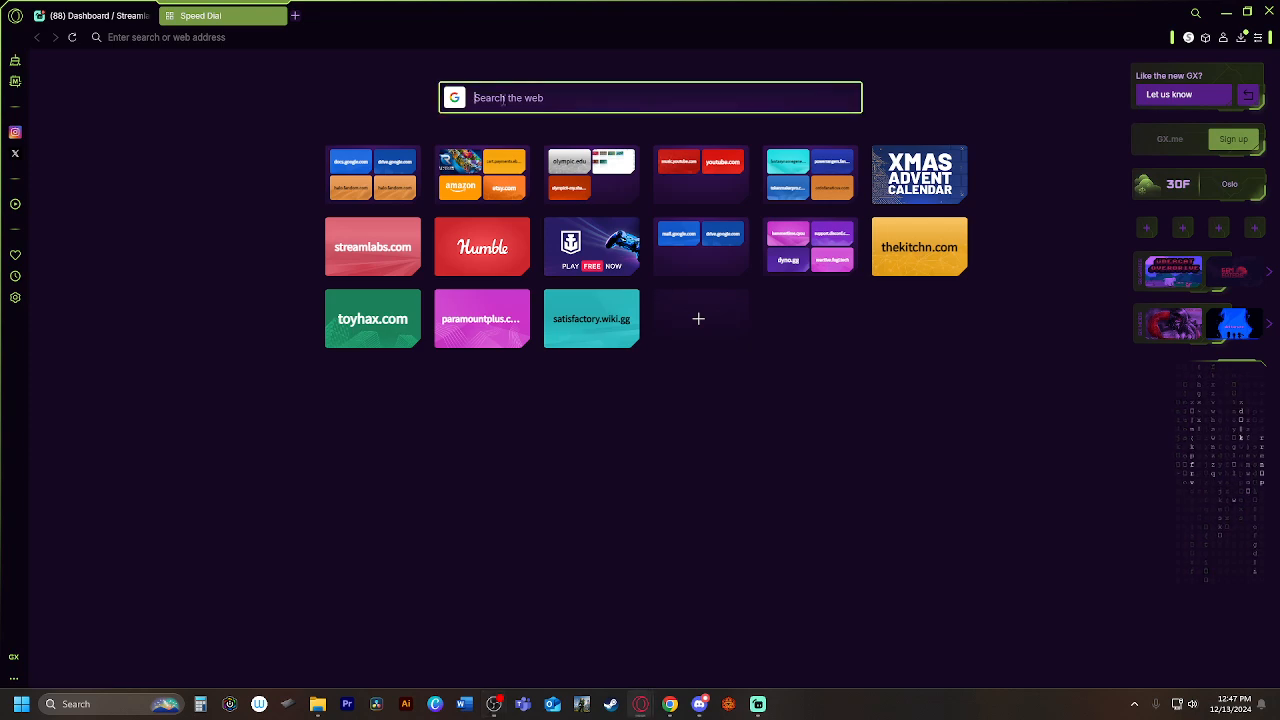
{"action": "left_click", "coordinate": [251, 40]}
{"action": "type", "text": "disco"}
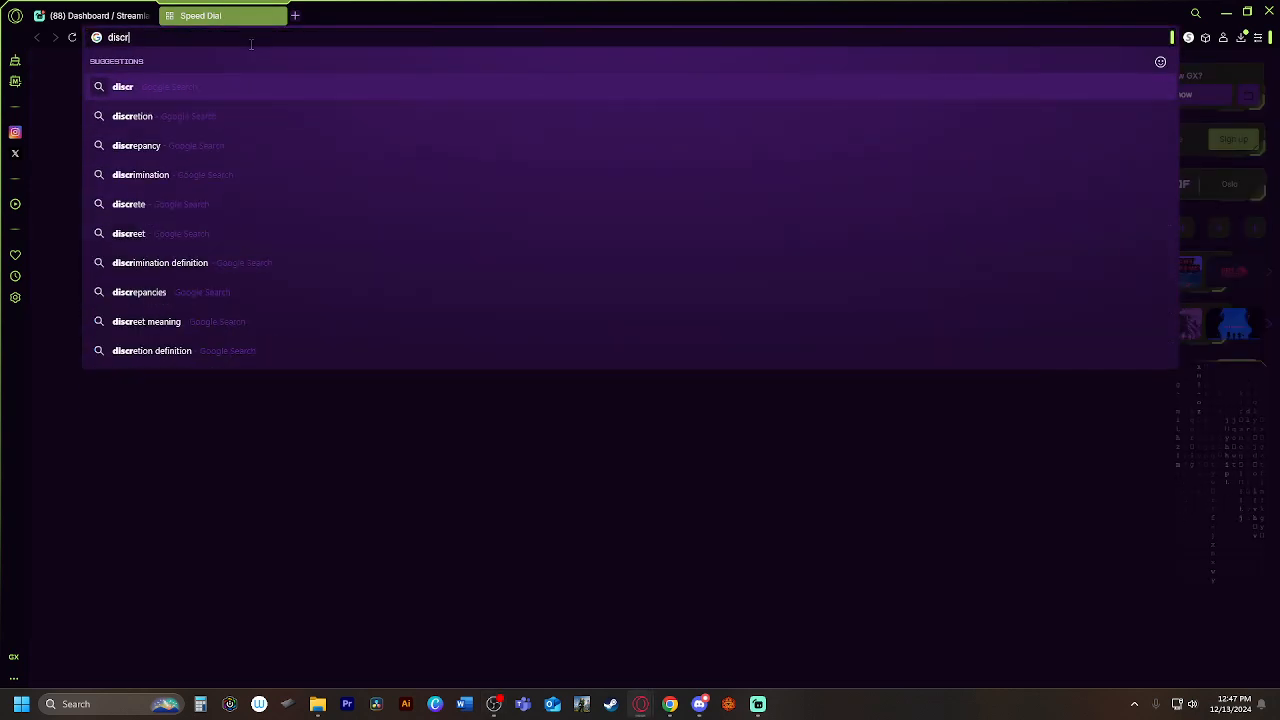
{"action": "type", "text": "rd"}
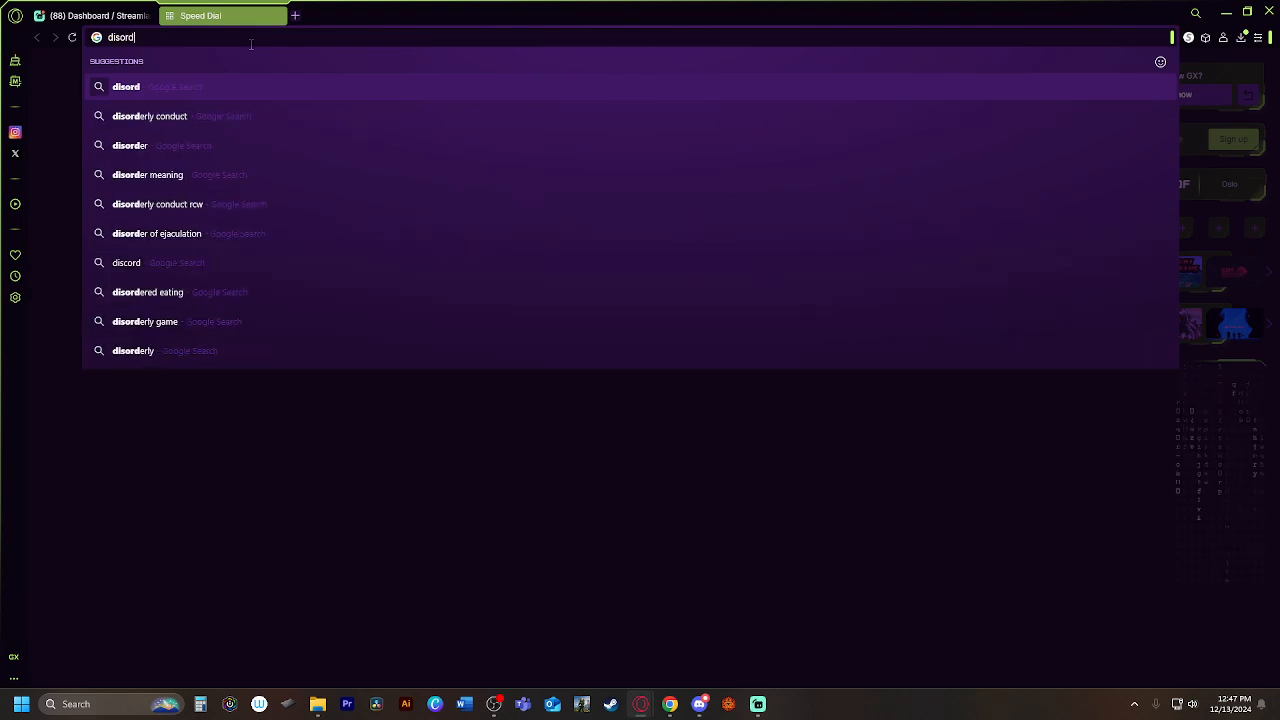
{"action": "type", "text": " reactive images"}
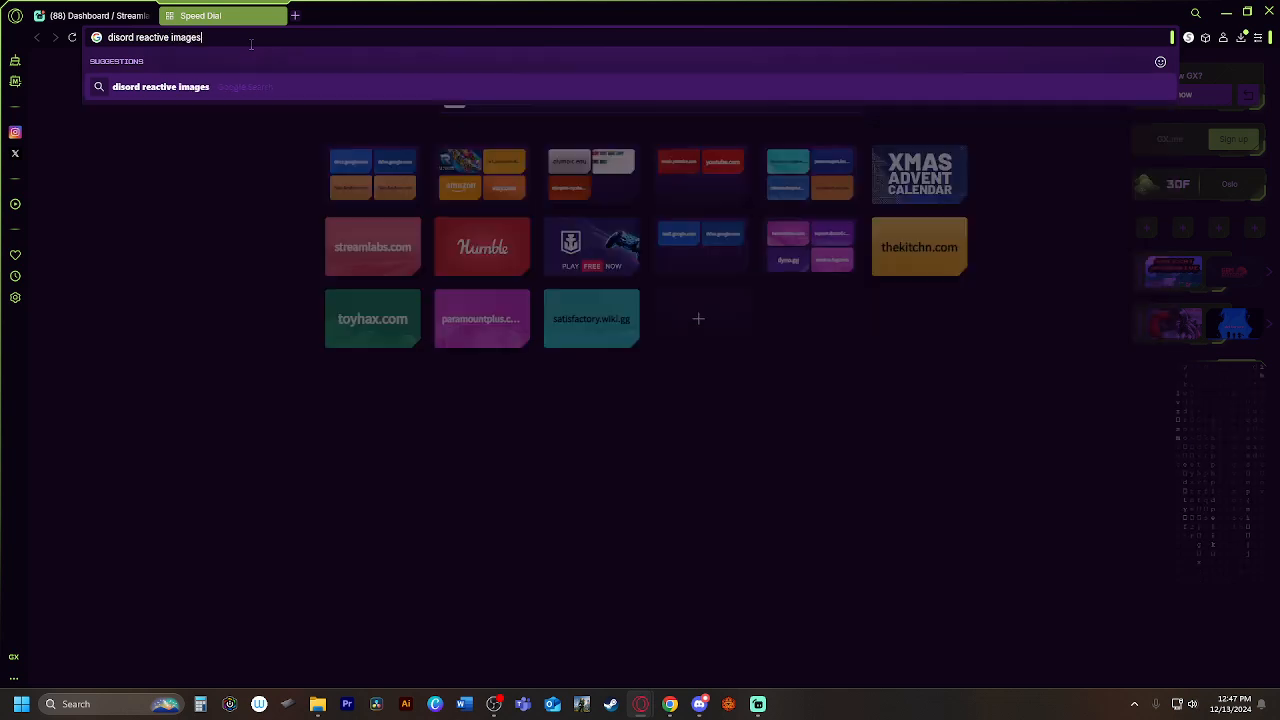
{"action": "key", "text": "Return"}
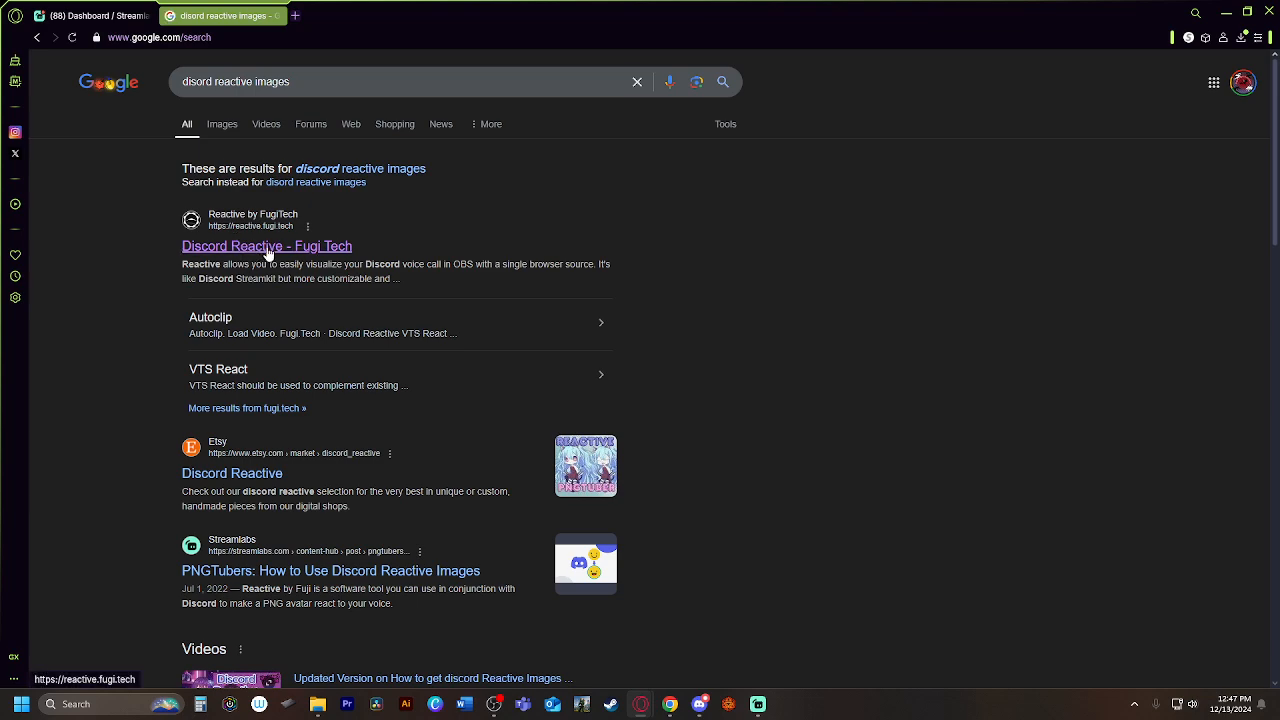
{"action": "left_click", "coordinate": [336, 250]}
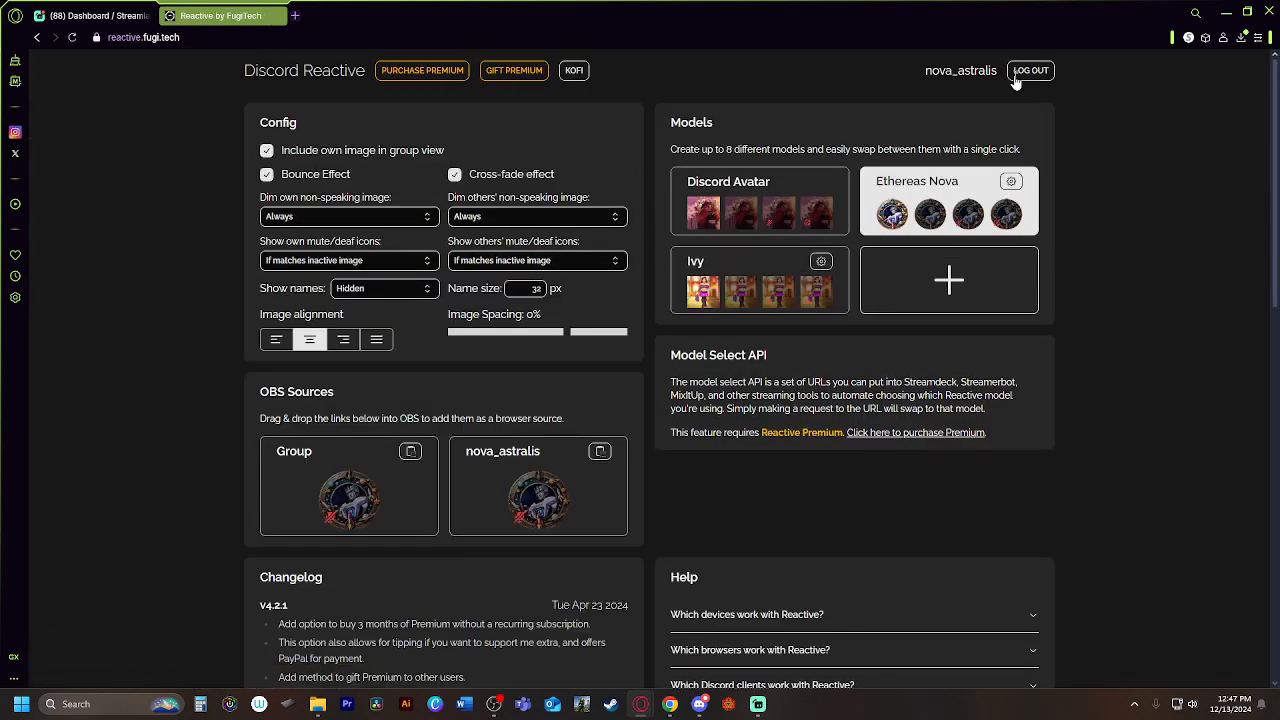
Step: Delete the Ivy model from Discord Reactive, and review the Ethereas Nova model's speaking, inactive, muted and deafened images
{"action": "left_click", "coordinate": [821, 261]}
{"action": "left_click", "coordinate": [836, 224]}
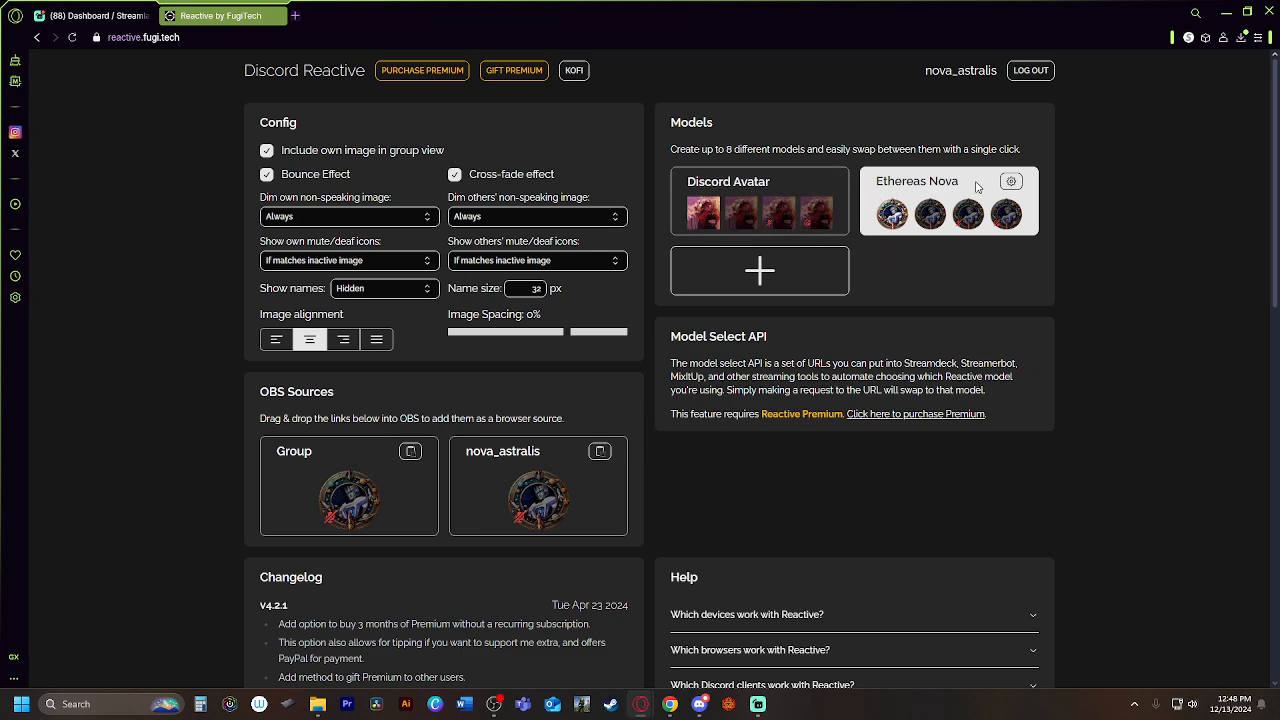
{"action": "left_click", "coordinate": [1011, 181]}
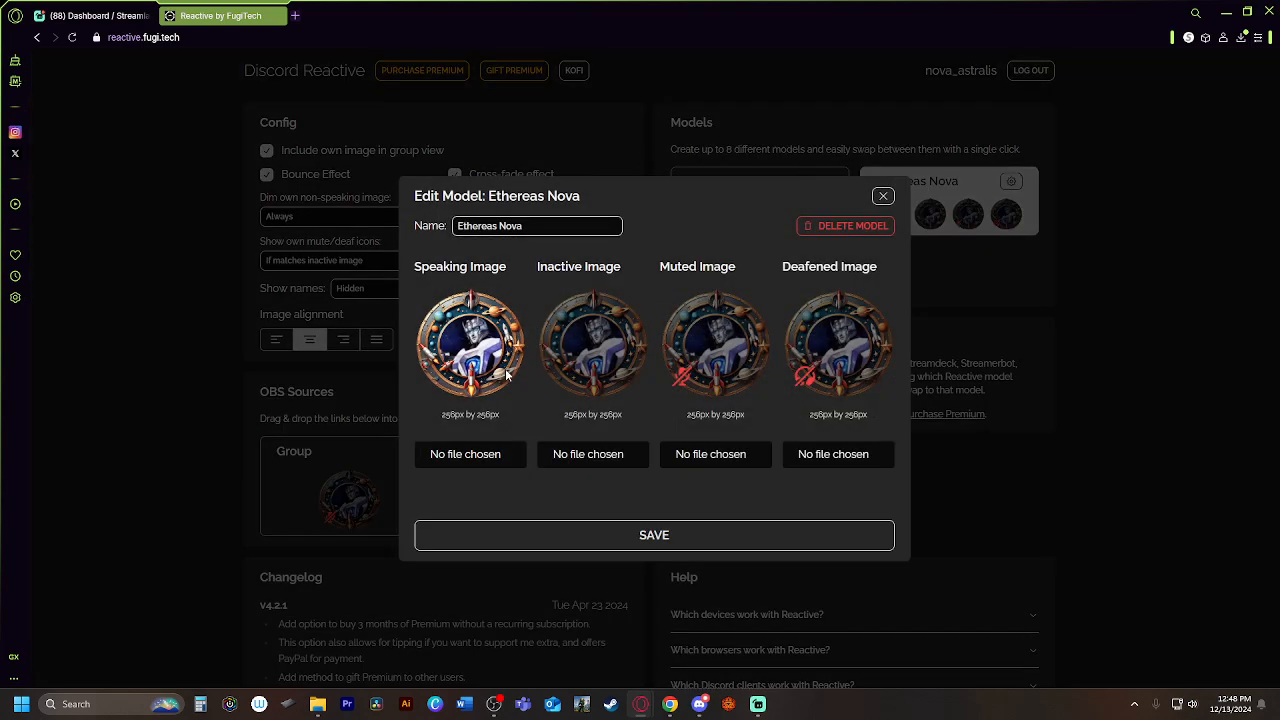
{"action": "left_click", "coordinate": [882, 196]}
Step: Copy the individual OBS source link from Discord Reactive and paste it as the Gm source's URL in Streamlabs Desktop
{"action": "scroll", "coordinate": [541, 320], "scroll_direction": "down", "scroll_amount": 1}
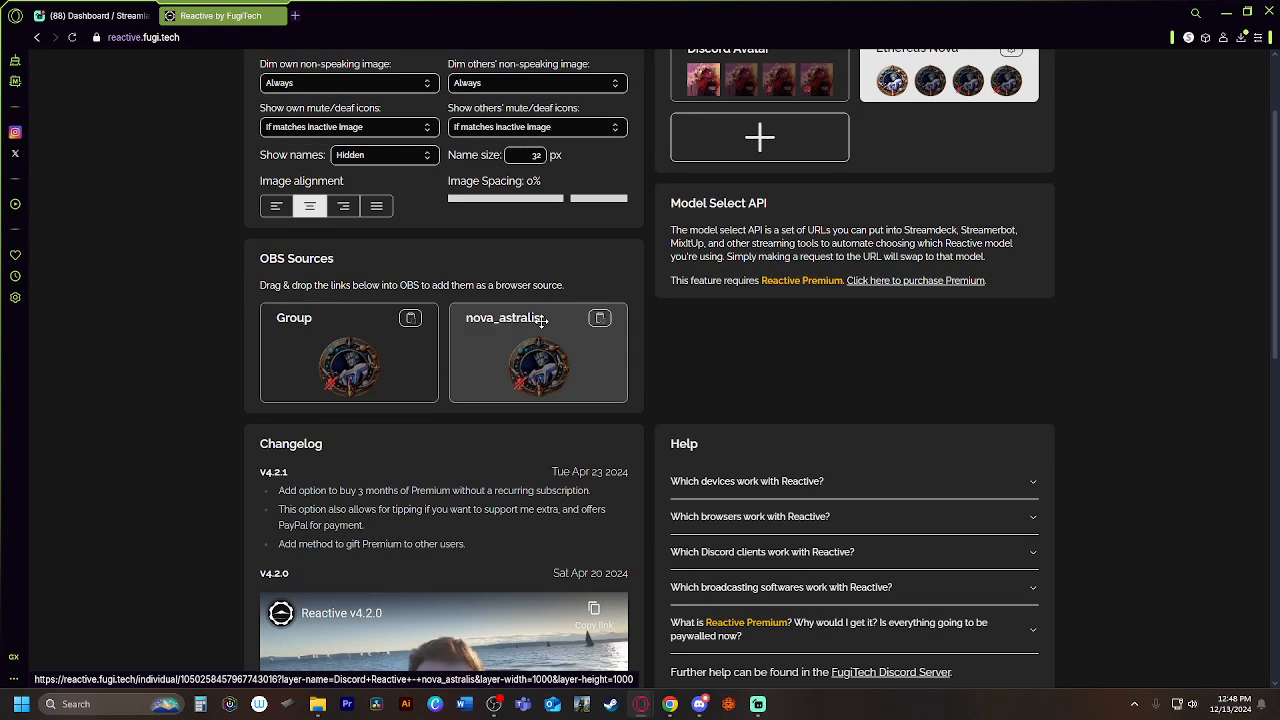
{"action": "scroll", "coordinate": [334, 329], "scroll_direction": "up", "scroll_amount": 2}
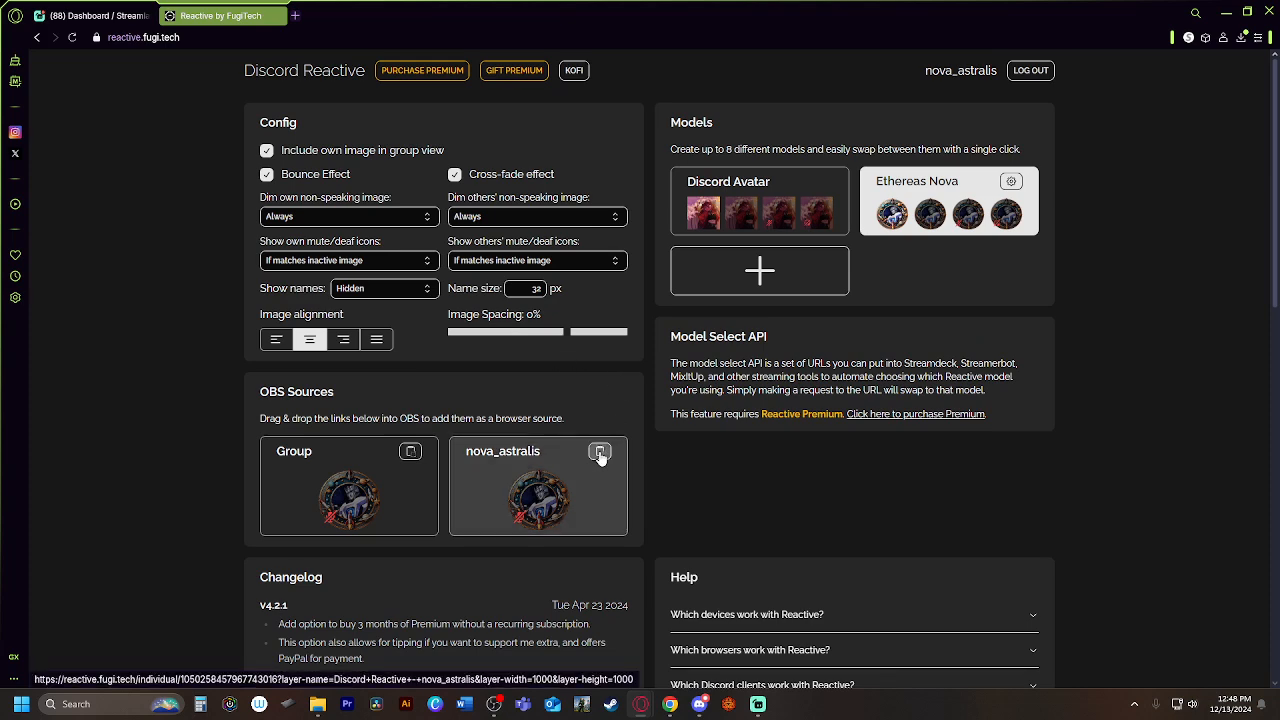
{"action": "left_click", "coordinate": [600, 453]}
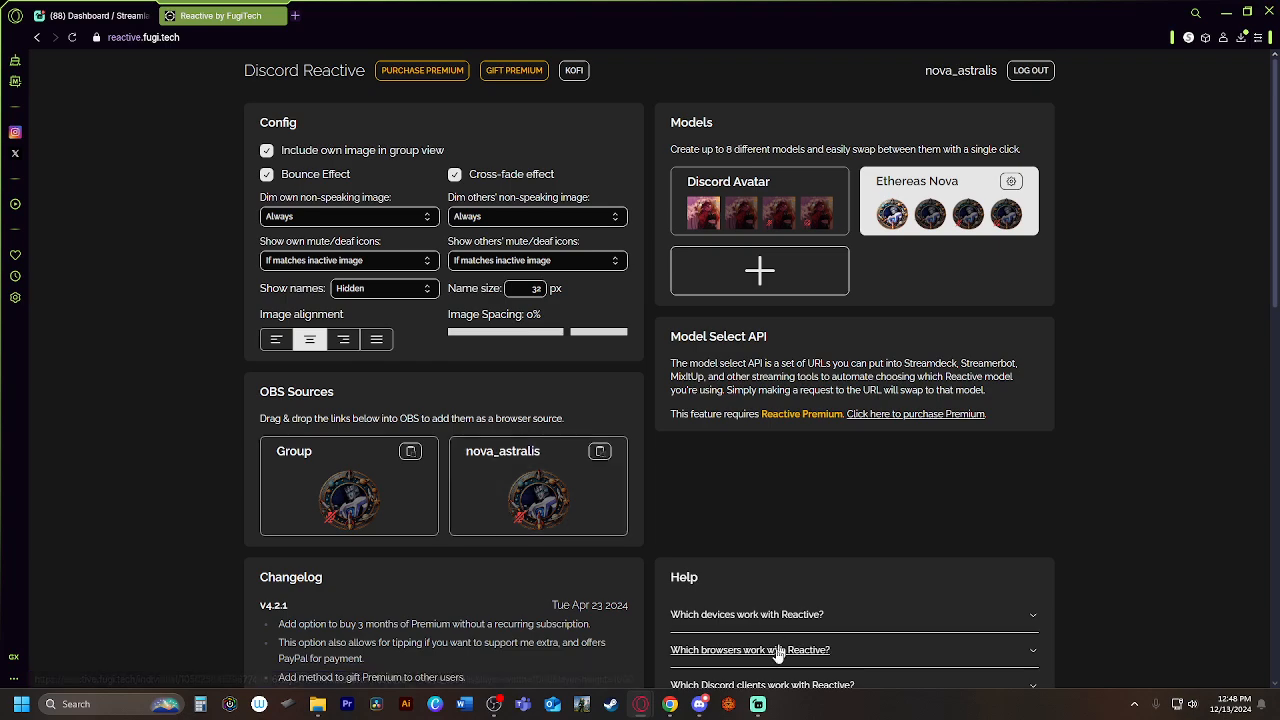
{"action": "left_click", "coordinate": [758, 704]}
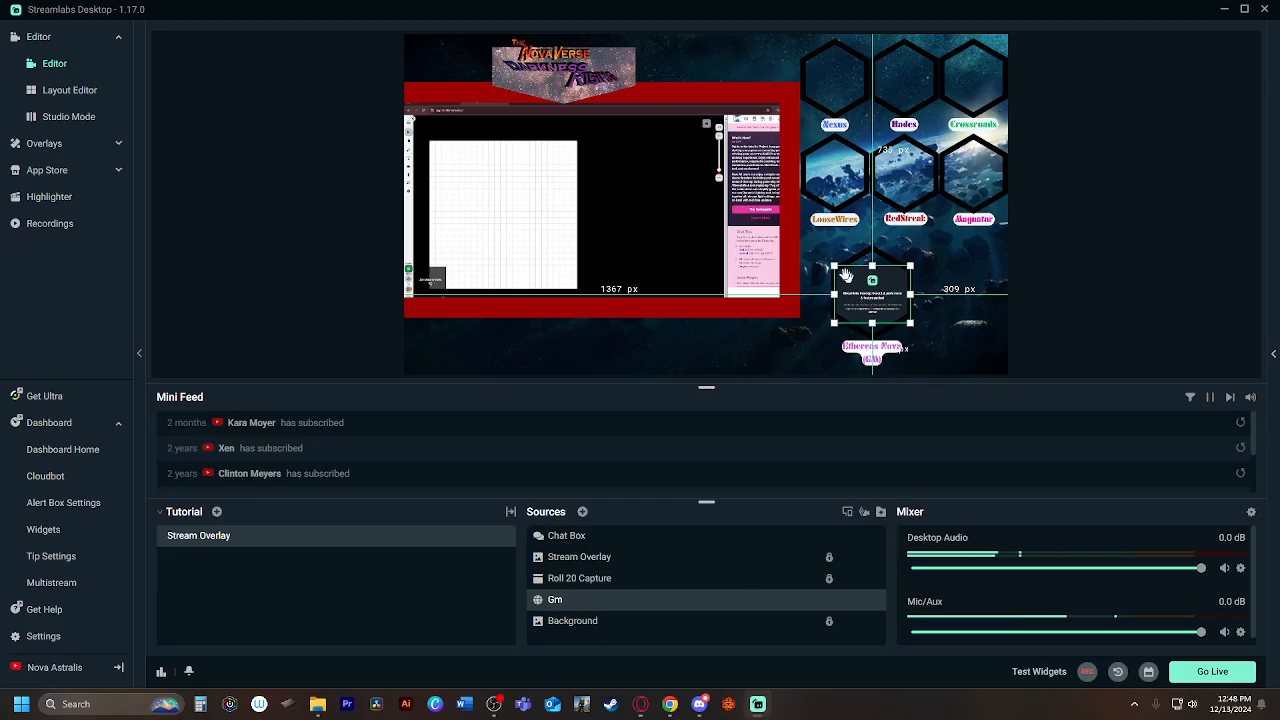
{"action": "double_click", "coordinate": [595, 602]}
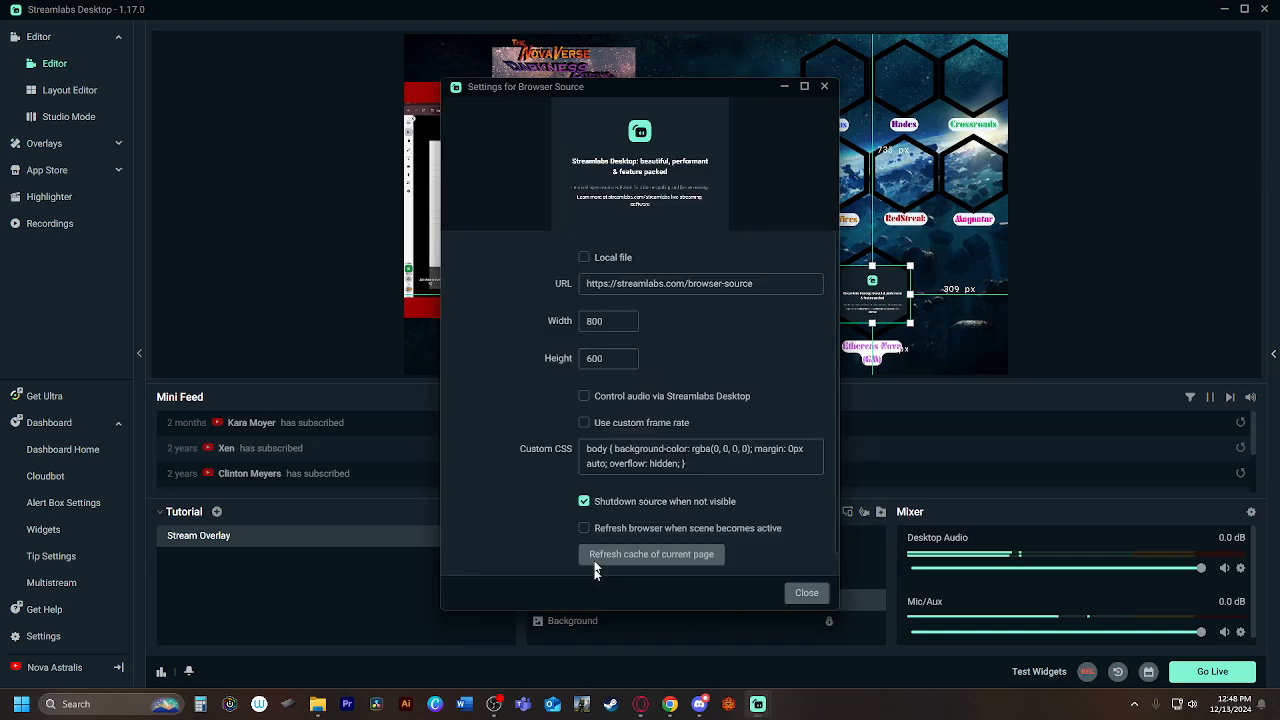
{"action": "left_click_drag", "start_coordinate": [761, 292], "coordinate": [581, 289]}
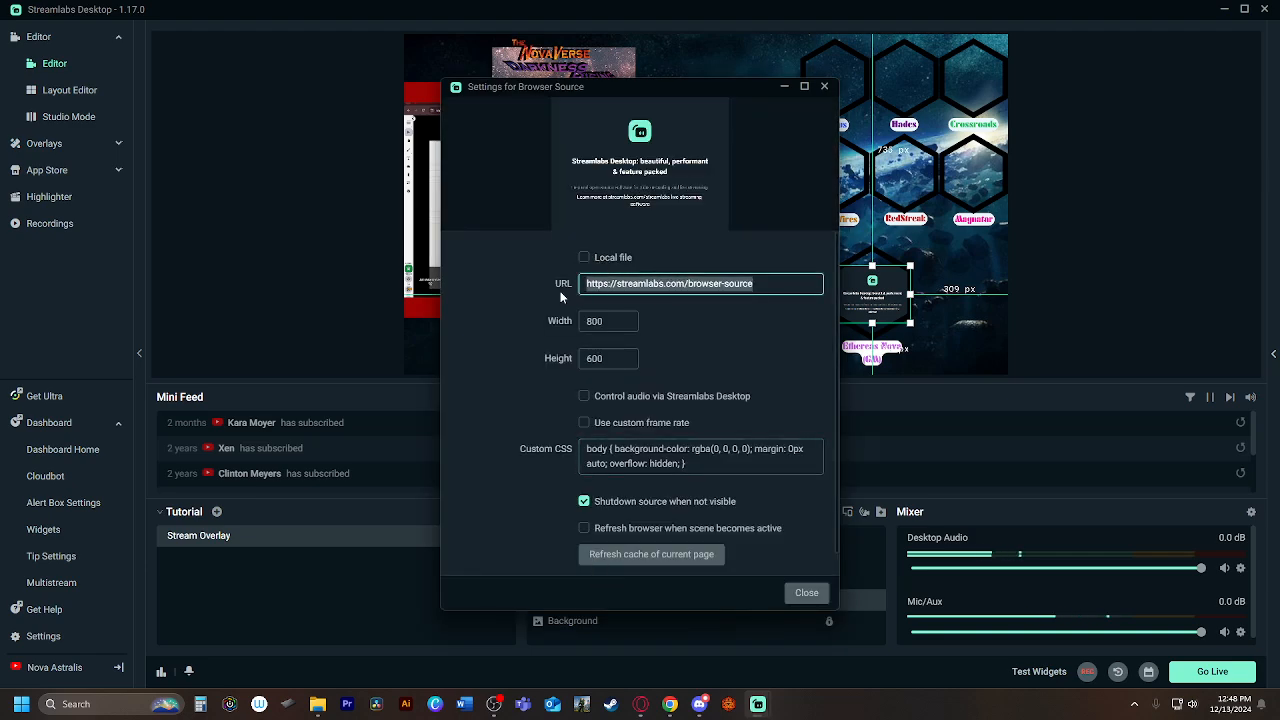
{"action": "key", "text": "ctrl+v"}
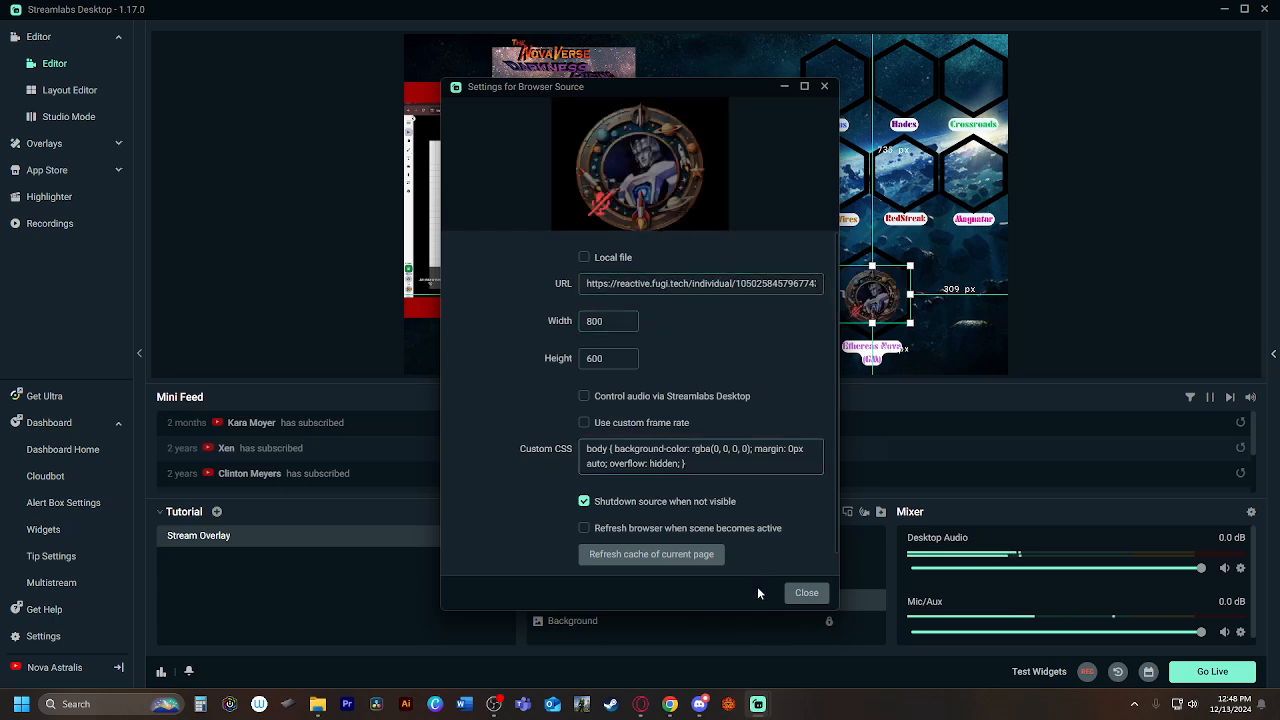
{"action": "left_click", "coordinate": [802, 592]}
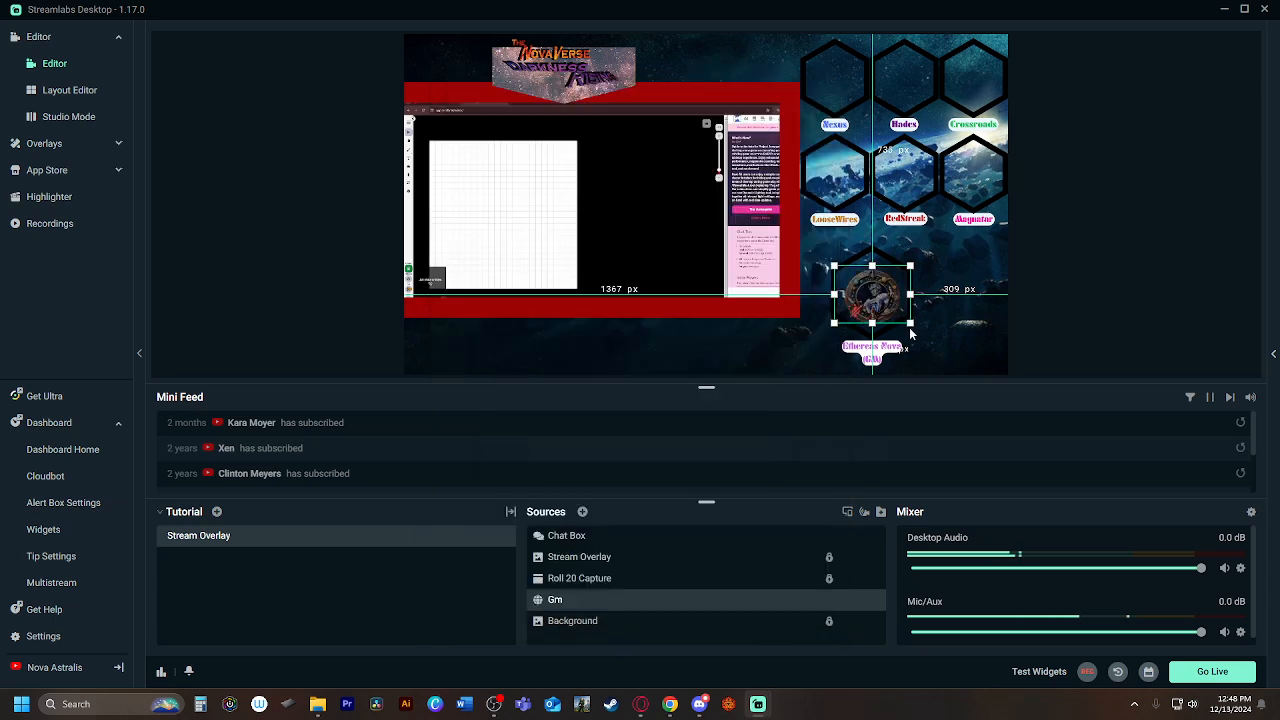
Step: Enlarge the Gm source to about 352 px wide and center its avatar in the lowest hexagon frame
{"action": "left_click_drag", "start_coordinate": [909, 324], "coordinate": [895, 300]}
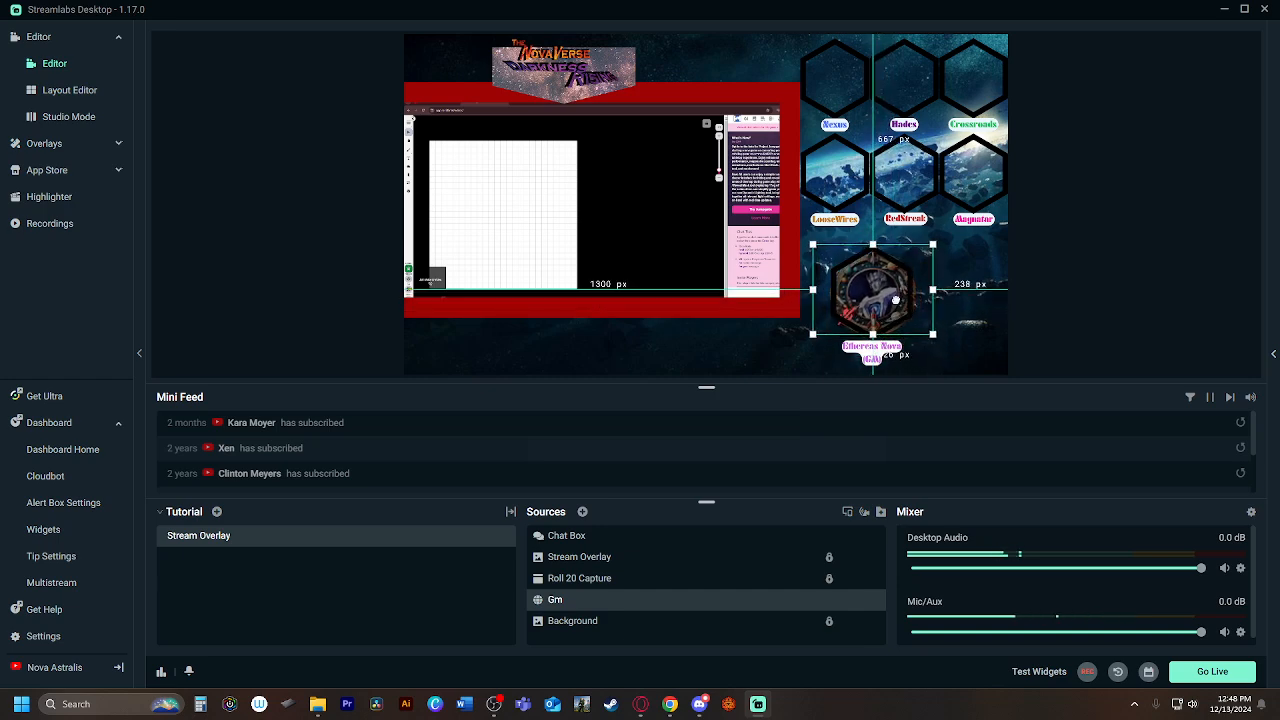
{"action": "left_click_drag", "start_coordinate": [934, 244], "coordinate": [922, 252]}
{"action": "left_click_drag", "start_coordinate": [886, 294], "coordinate": [889, 290]}
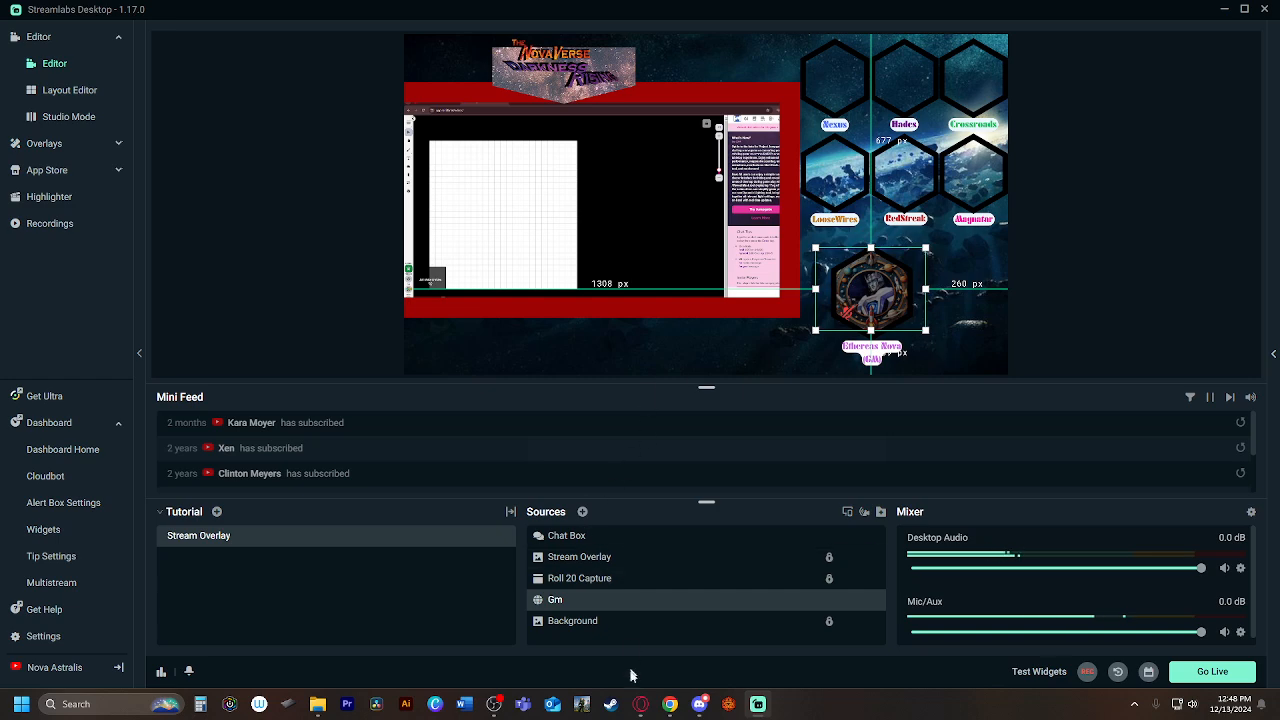
Step: Switch to Discord, unmute the microphone in the voice call, and return to Streamlabs Desktop
{"action": "left_click", "coordinate": [699, 704]}
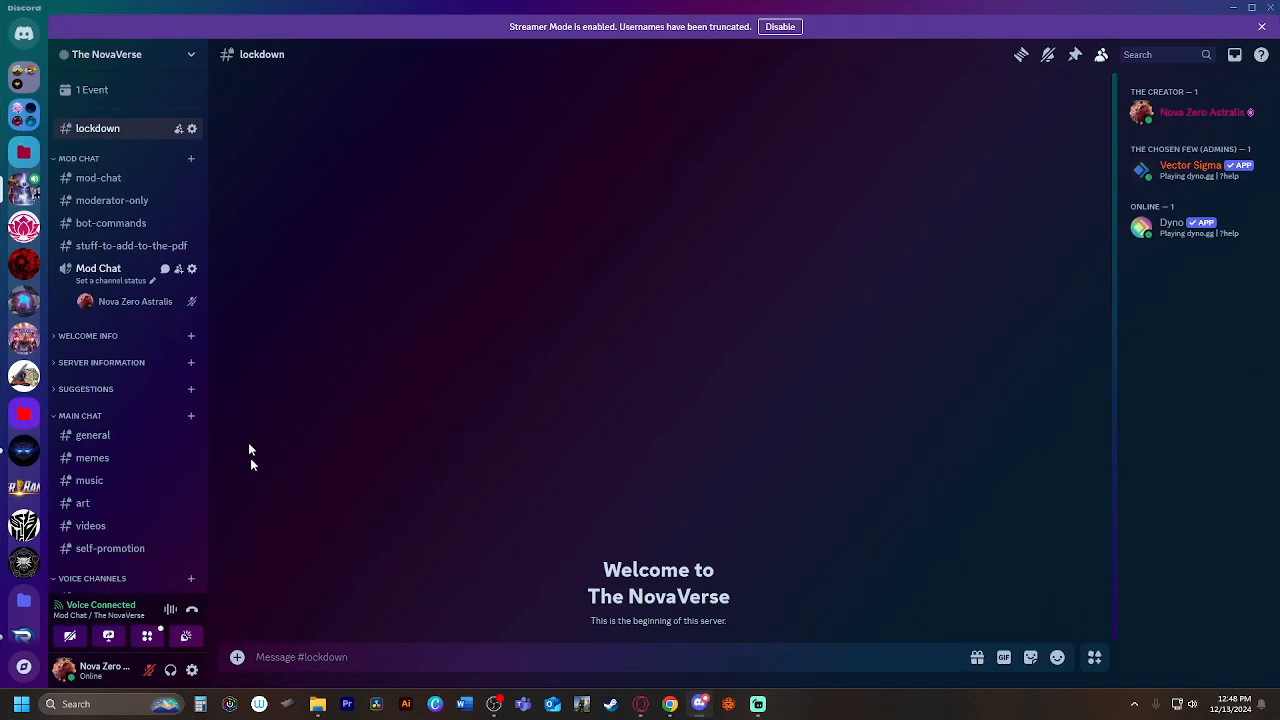
{"action": "left_click", "coordinate": [151, 671]}
{"action": "left_click", "coordinate": [703, 701]}
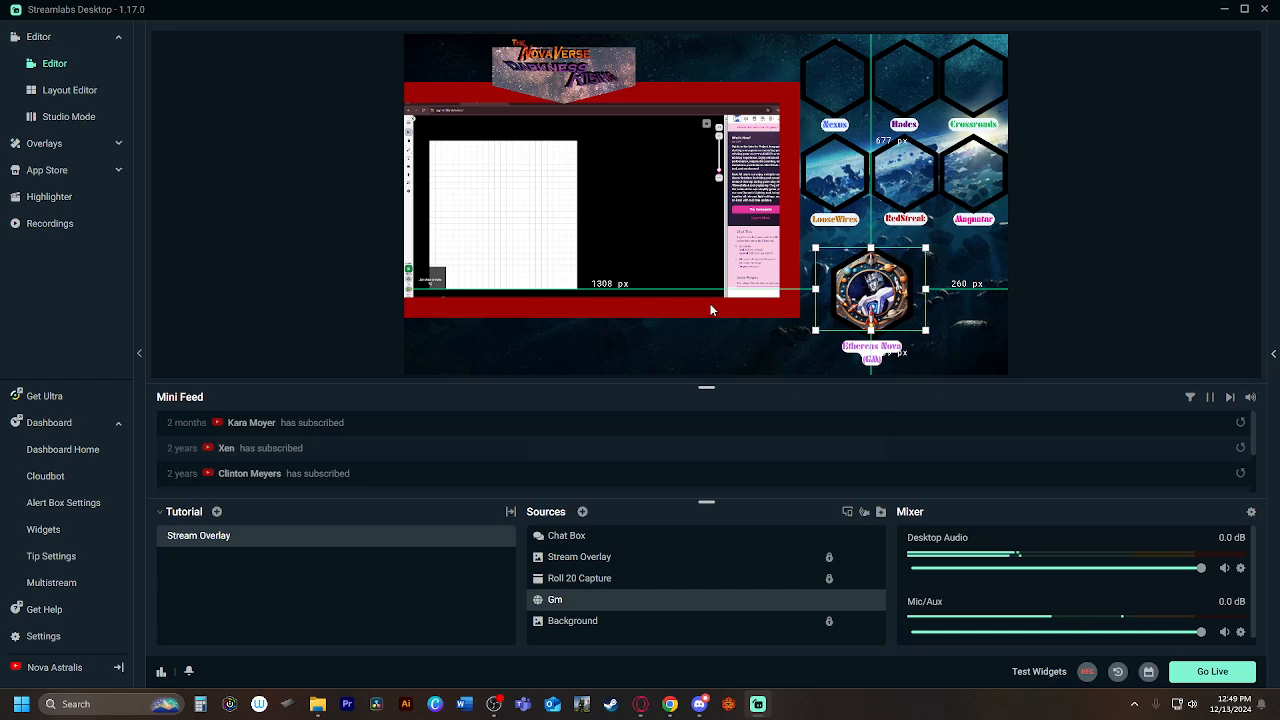
{"action": "left_click", "coordinate": [432, 328]}
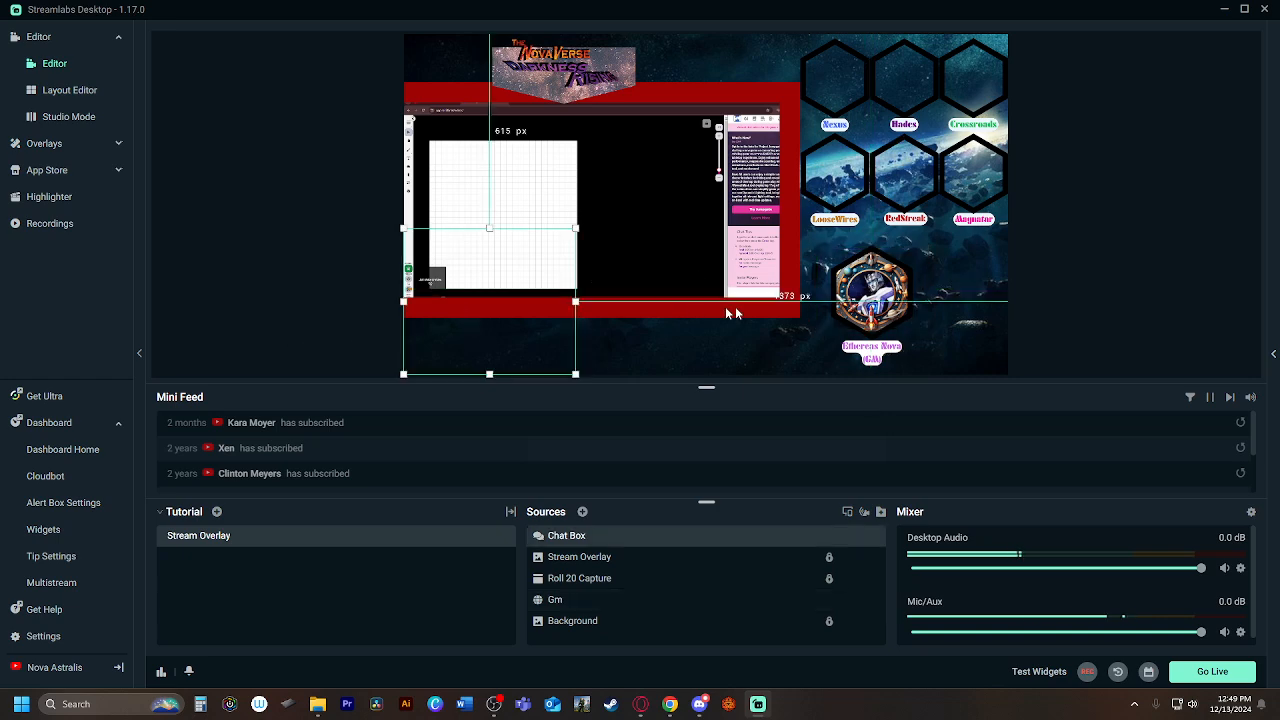
{"action": "left_click", "coordinate": [895, 287]}
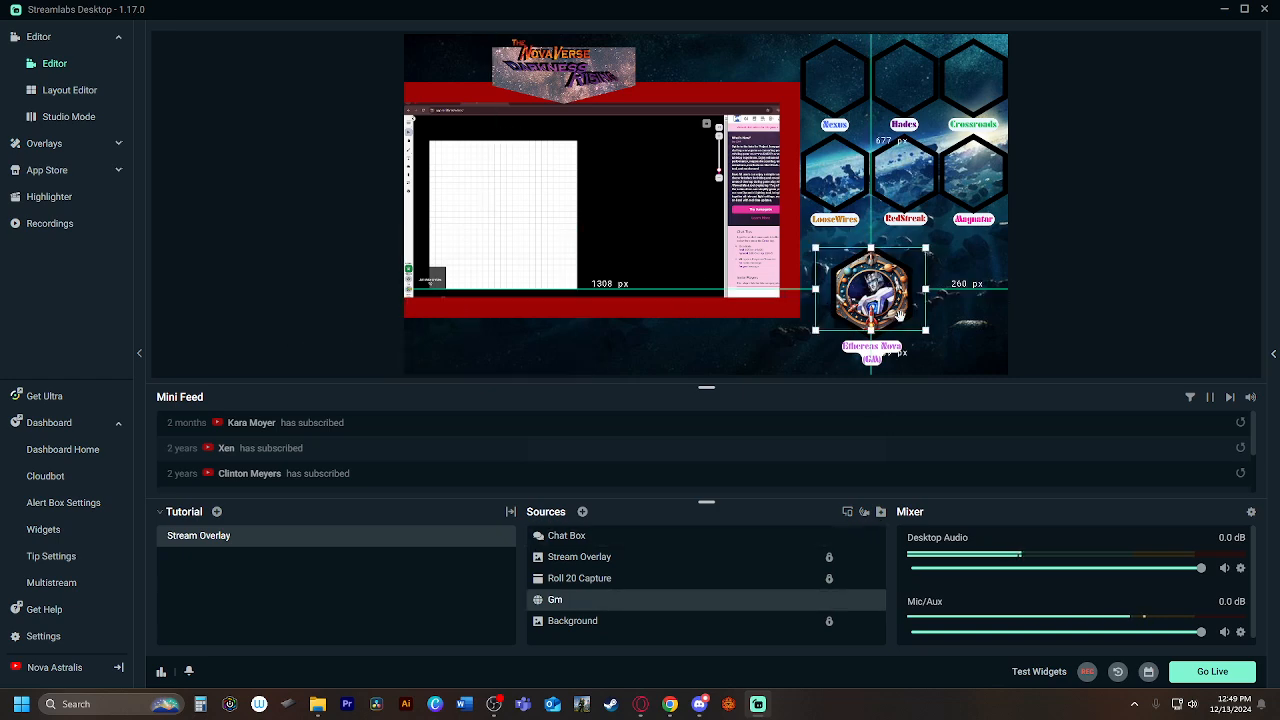
{"action": "left_click", "coordinate": [884, 165]}
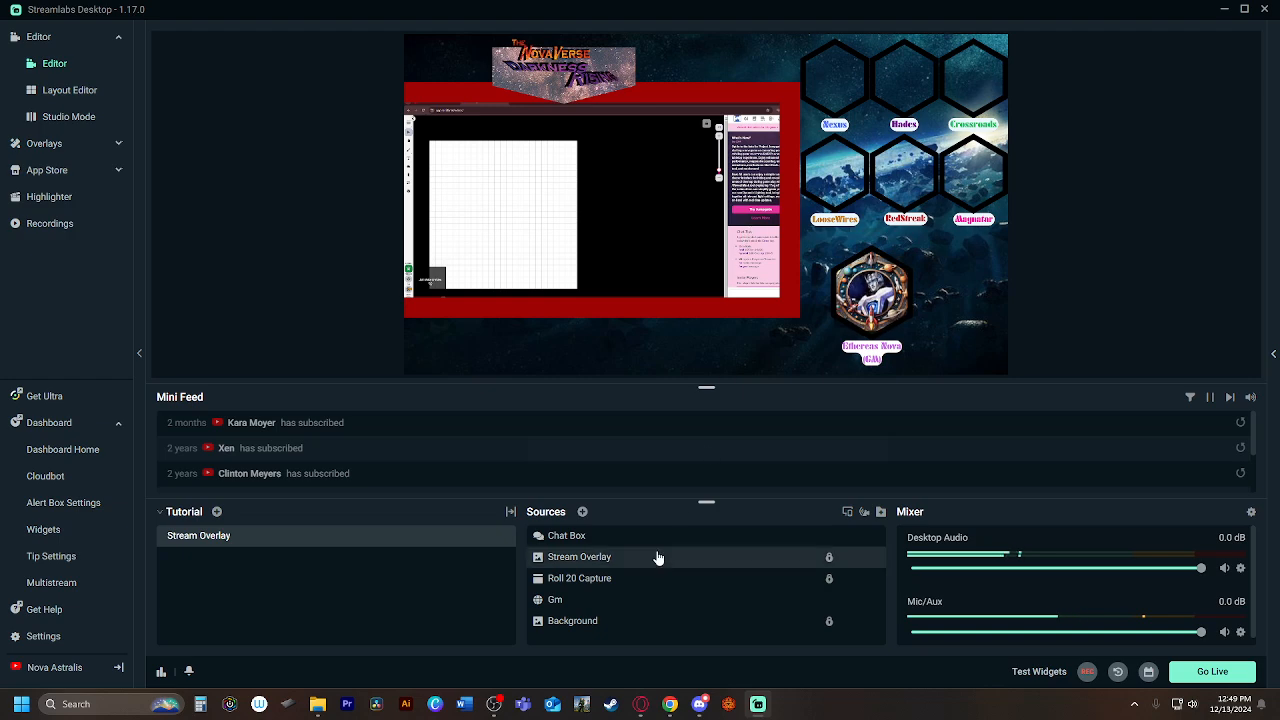
Step: Check which windows are available in the Roll 20 Capture source's settings, and cancel without changing them
{"action": "left_click", "coordinate": [600, 581]}
{"action": "double_click", "coordinate": [600, 581]}
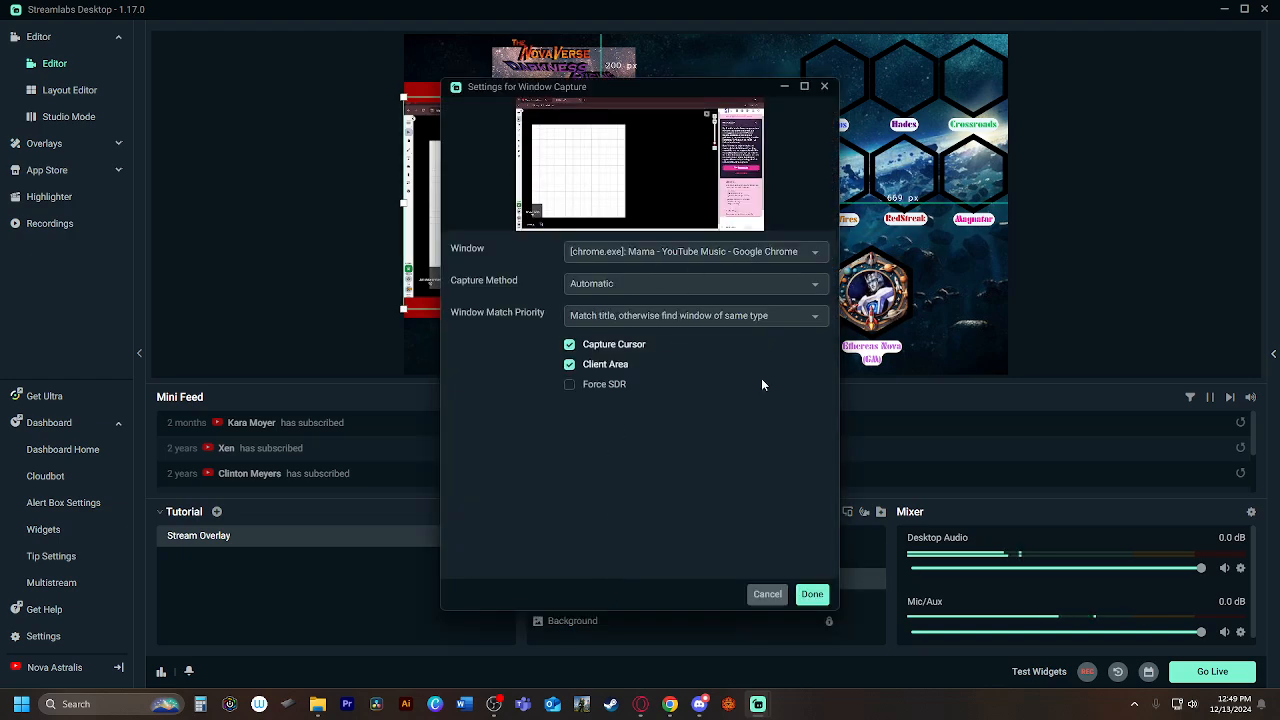
{"action": "left_click", "coordinate": [792, 253]}
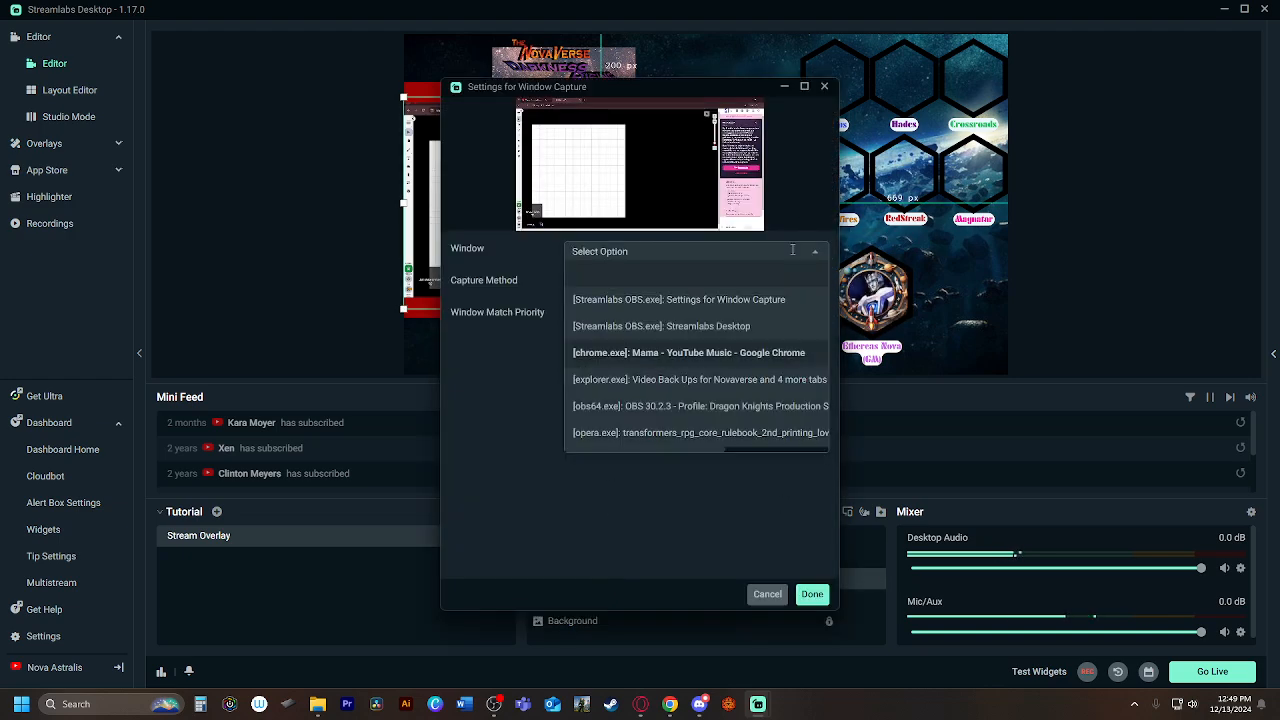
{"action": "left_click", "coordinate": [767, 594]}
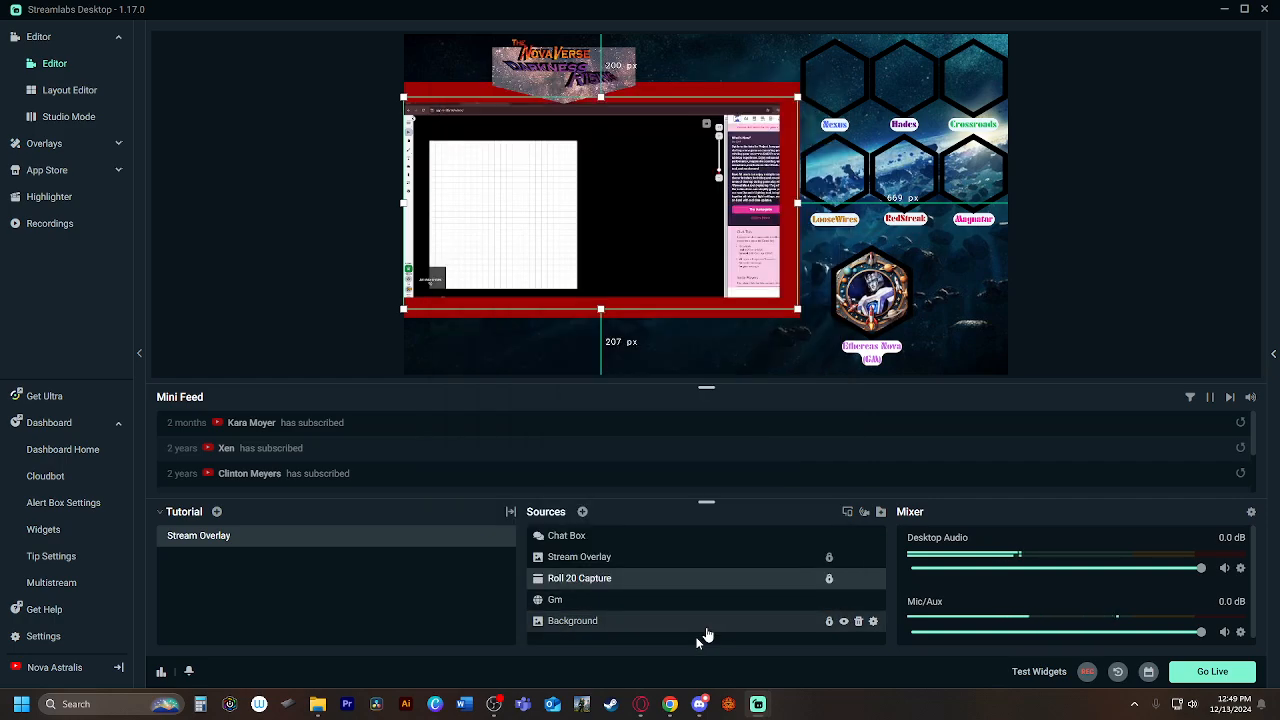
Step: Switch to Roll20 in Chrome, pop the game chat out into its own window, and maximize that window
{"action": "left_click", "coordinate": [671, 706]}
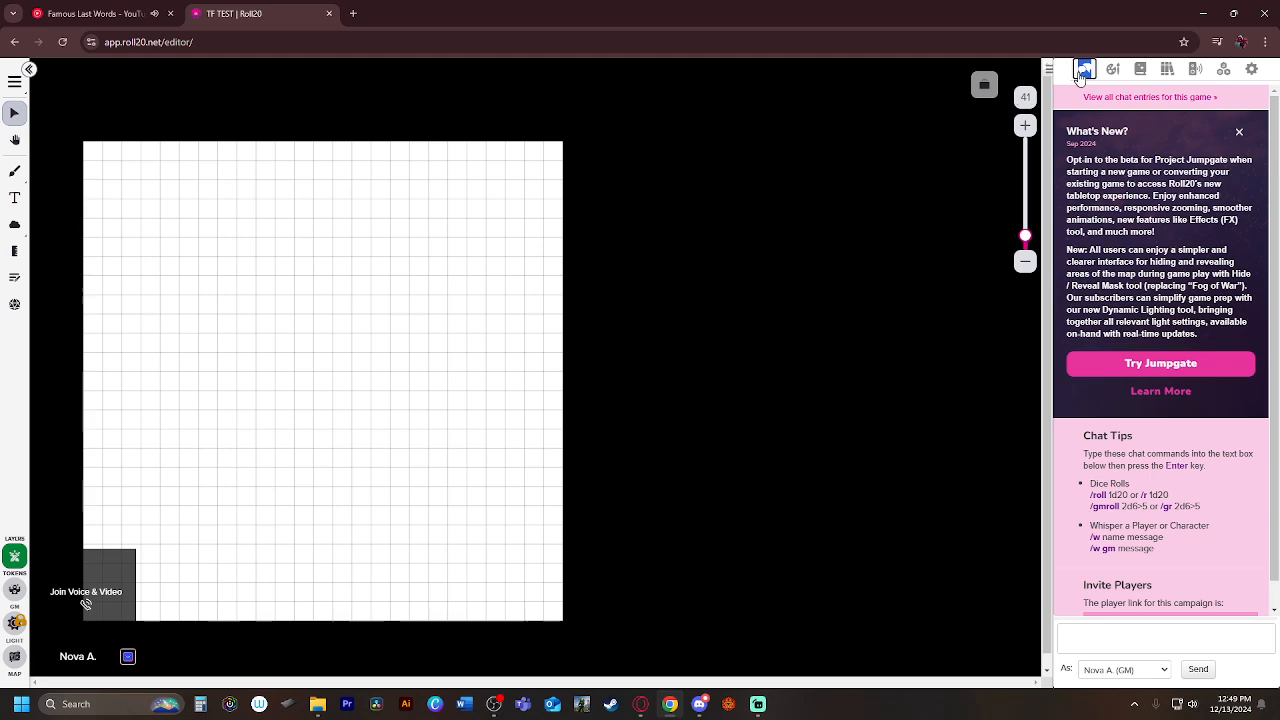
{"action": "double_click", "coordinate": [1083, 70]}
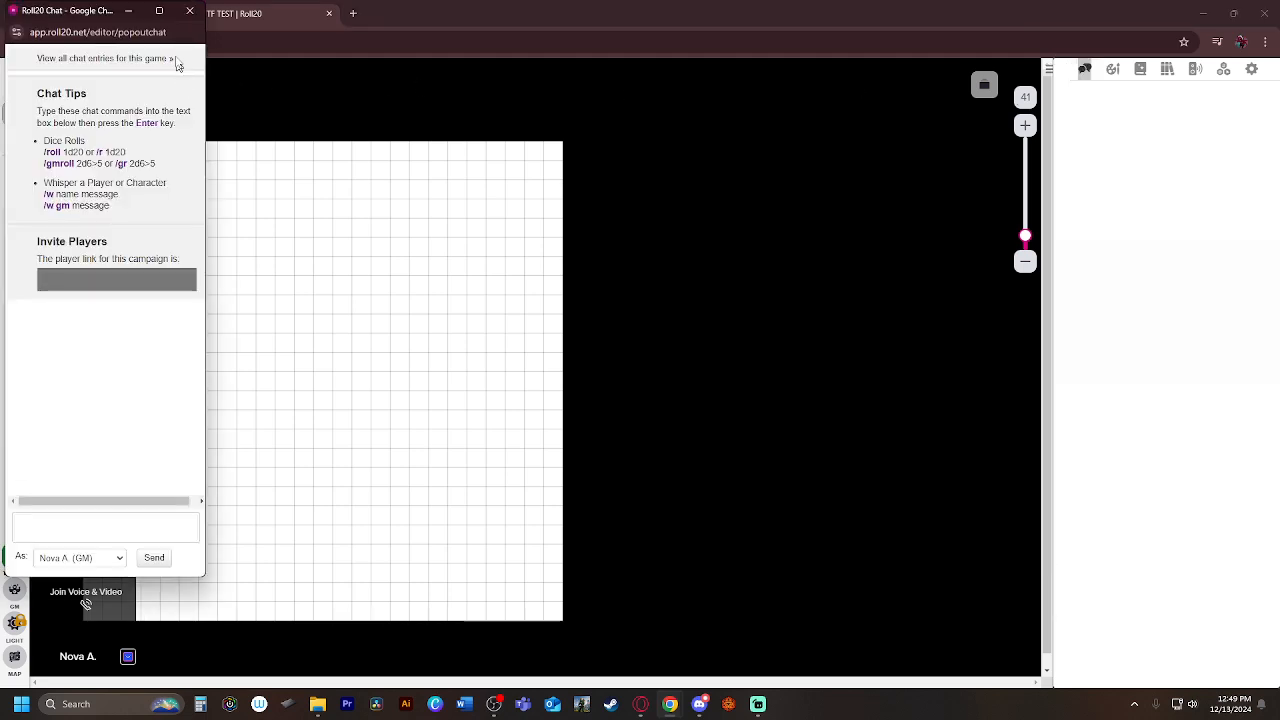
{"action": "left_click", "coordinate": [159, 10]}
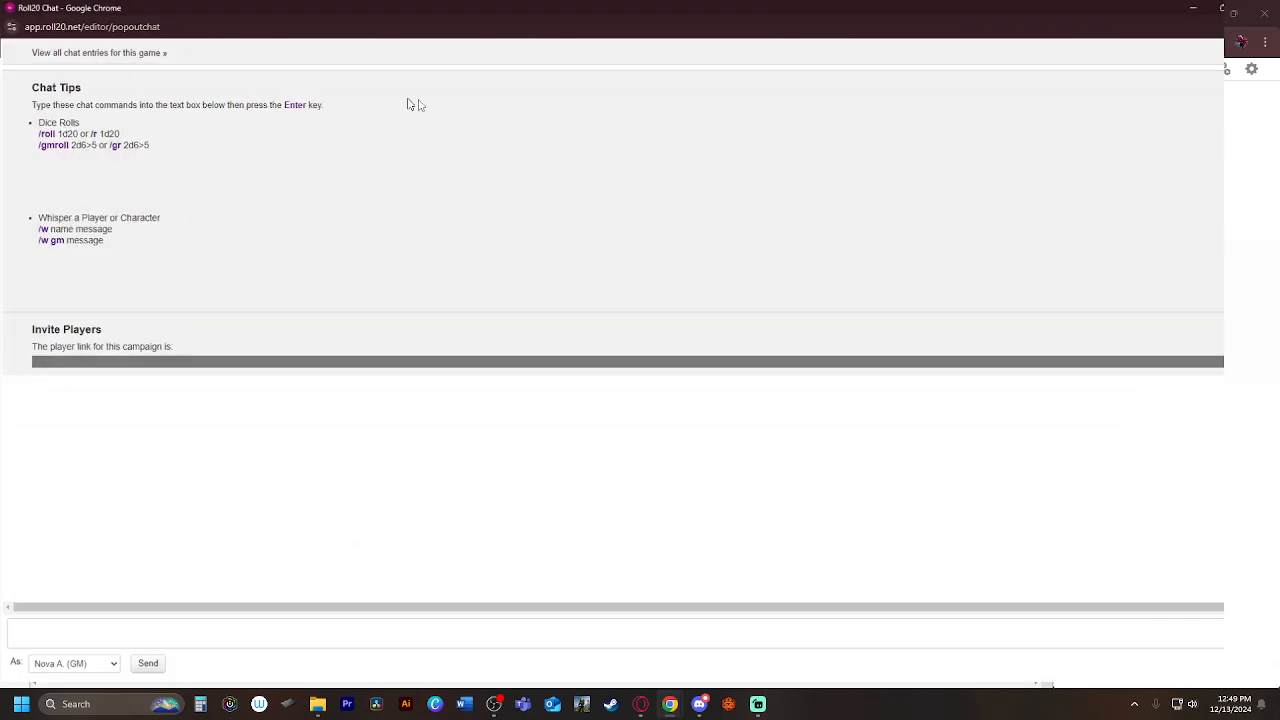
Step: Switch back to Streamlabs Desktop, check the windows available in the Roll 20 Capture source's settings, and cancel without changing them
{"action": "left_click", "coordinate": [758, 704]}
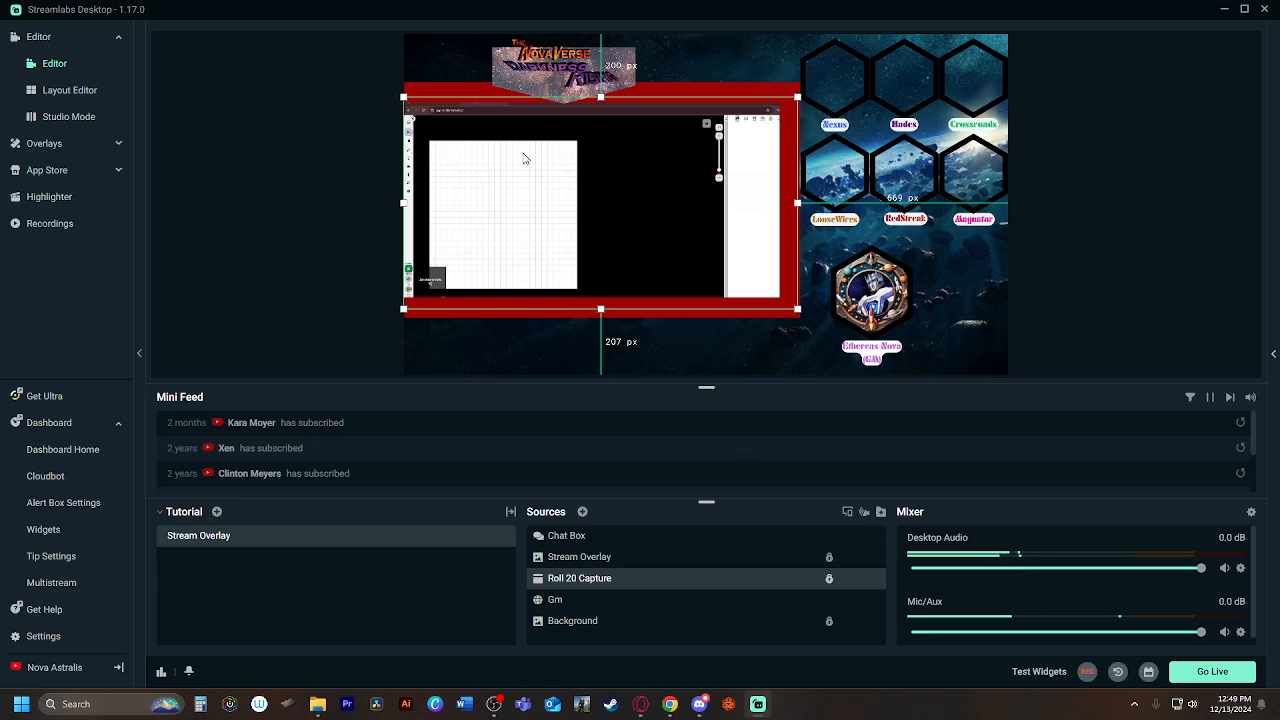
{"action": "right_click", "coordinate": [576, 587]}
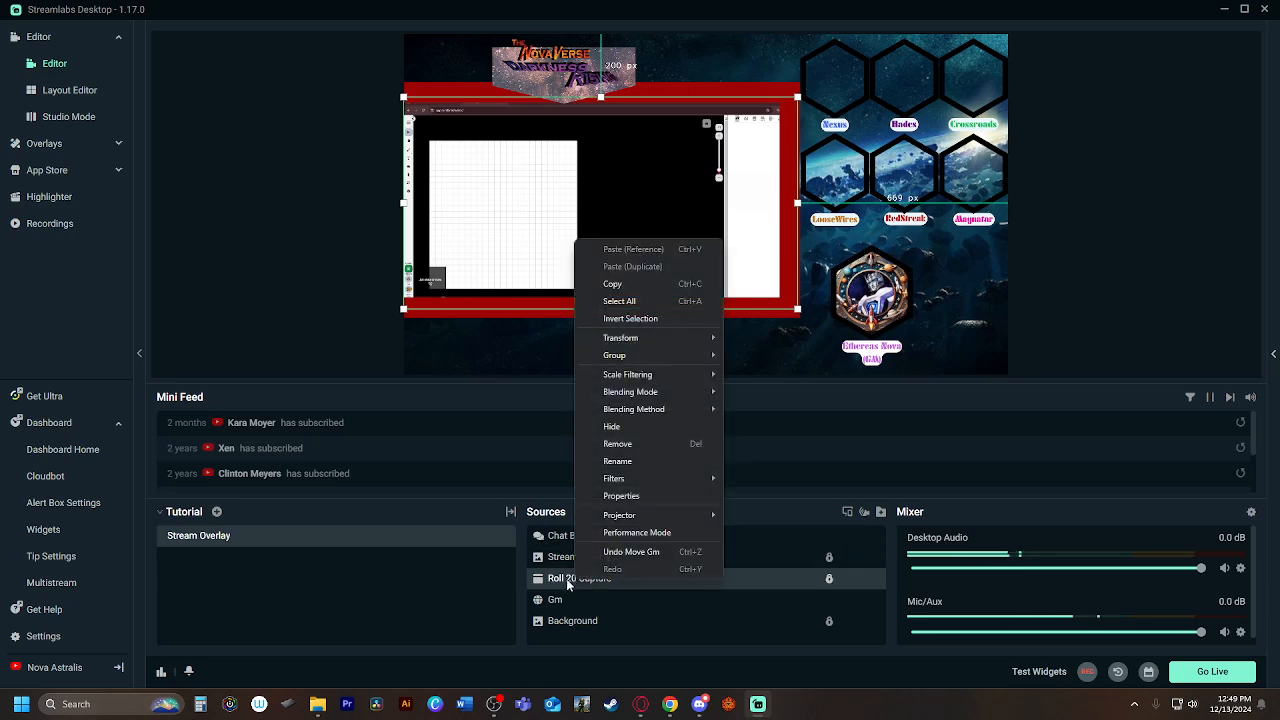
{"action": "left_click", "coordinate": [566, 580]}
{"action": "left_click", "coordinate": [638, 253]}
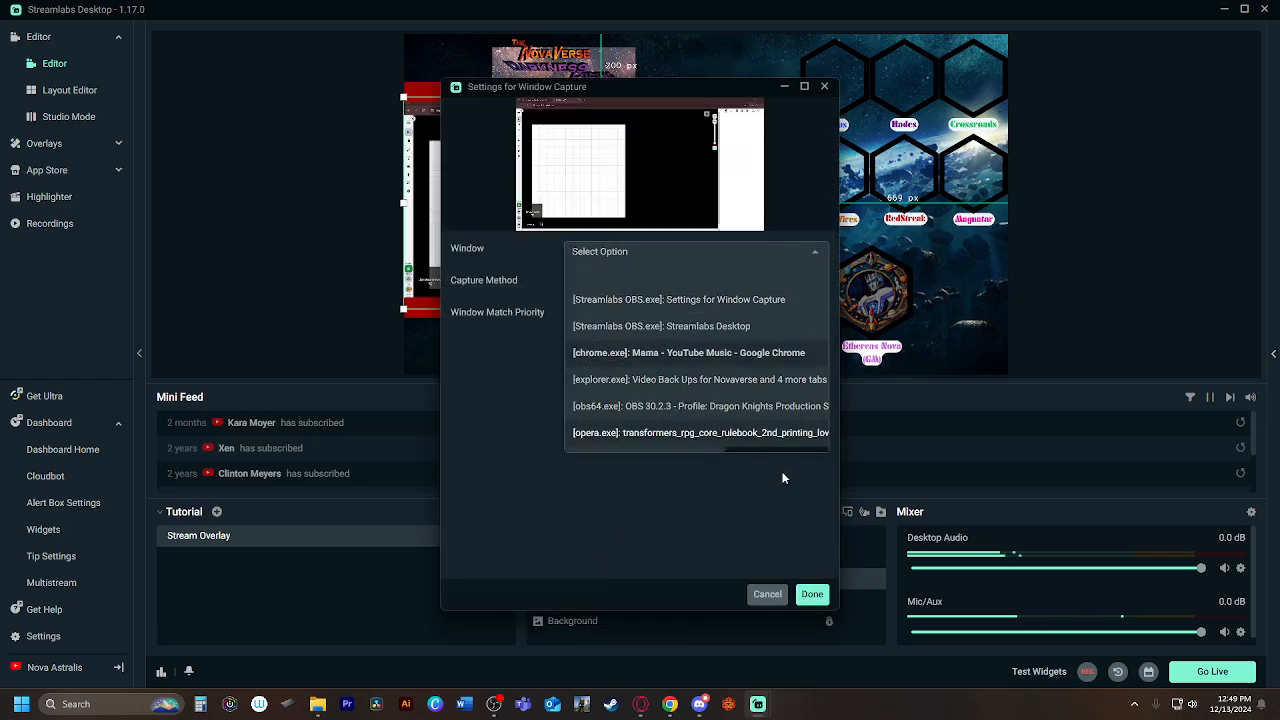
{"action": "left_click_drag", "start_coordinate": [716, 451], "coordinate": [608, 445]}
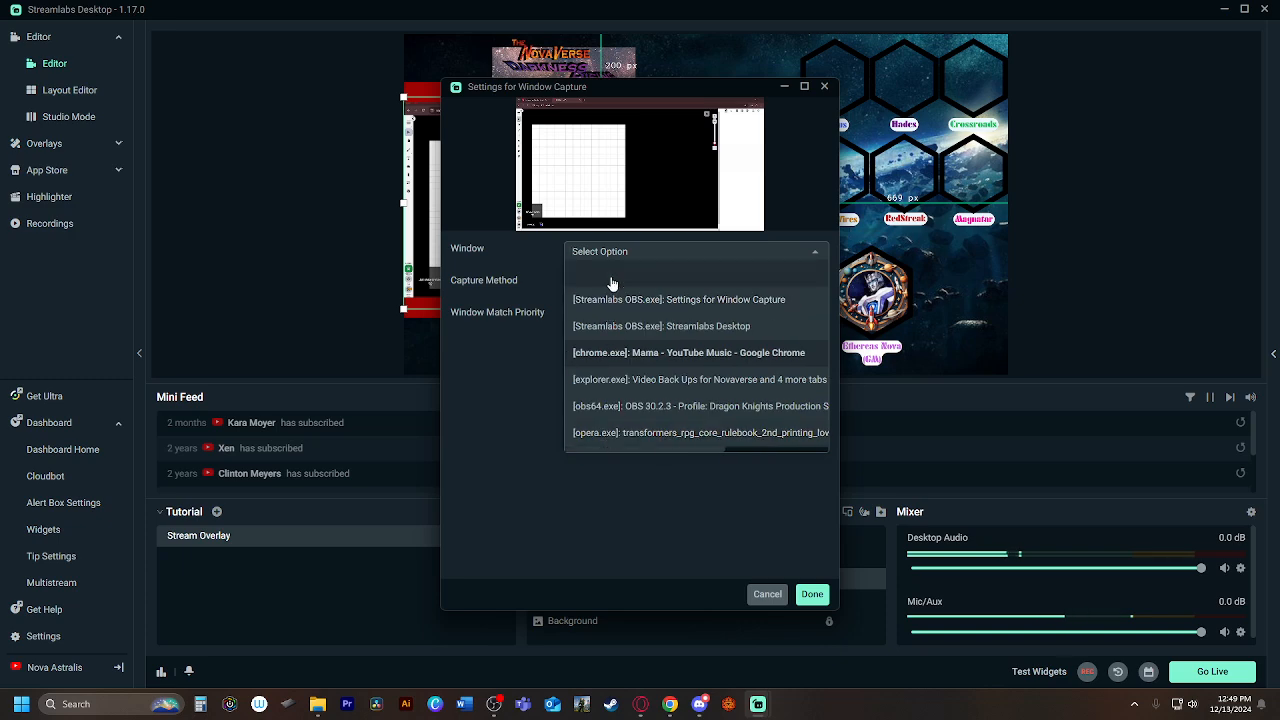
{"action": "left_click", "coordinate": [777, 594]}
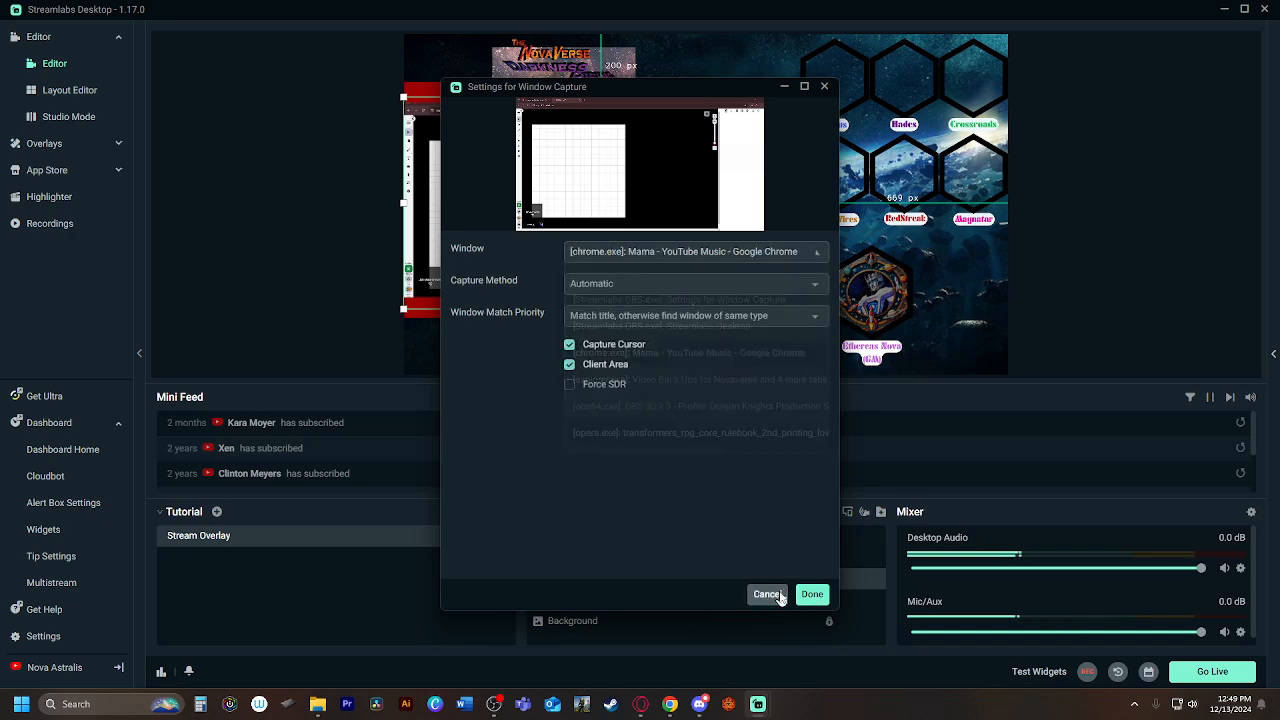
{"action": "left_click", "coordinate": [777, 594]}
Step: Add a new Window Capture source to the Stream Overlay scene, keeping the name Window Capture
{"action": "left_click", "coordinate": [582, 511]}
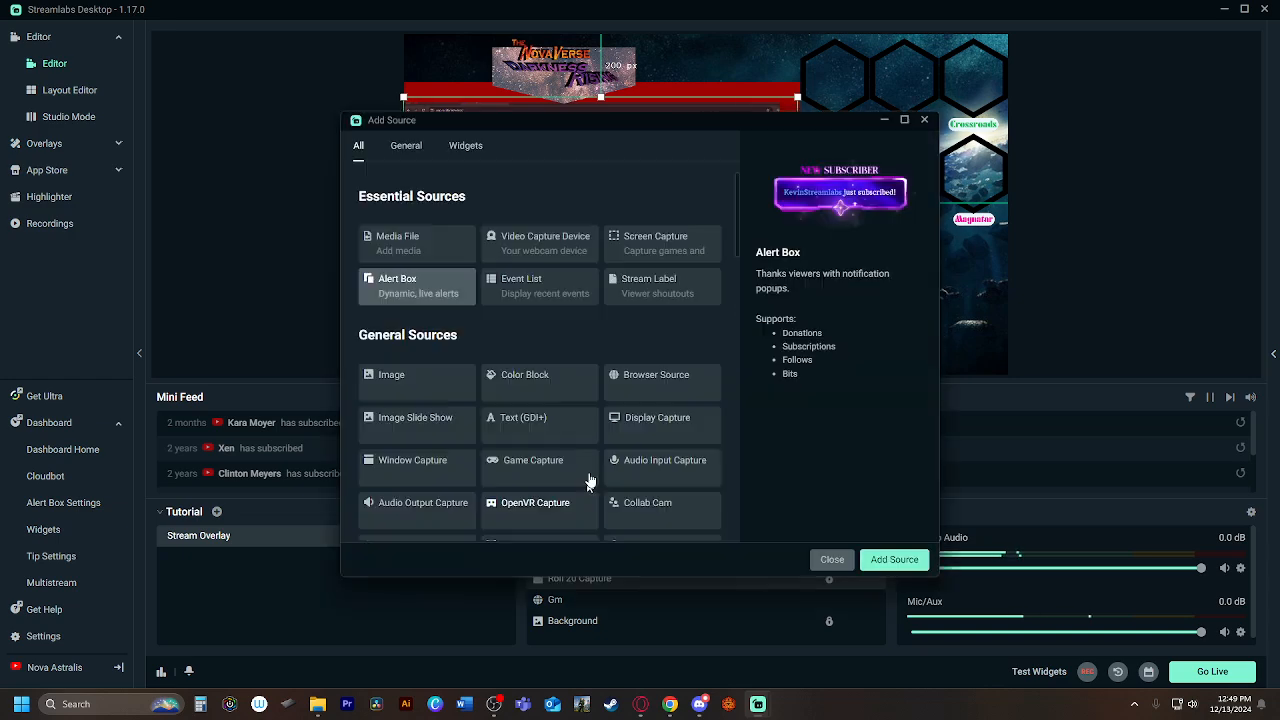
{"action": "scroll", "coordinate": [493, 313], "scroll_direction": "down", "scroll_amount": 2}
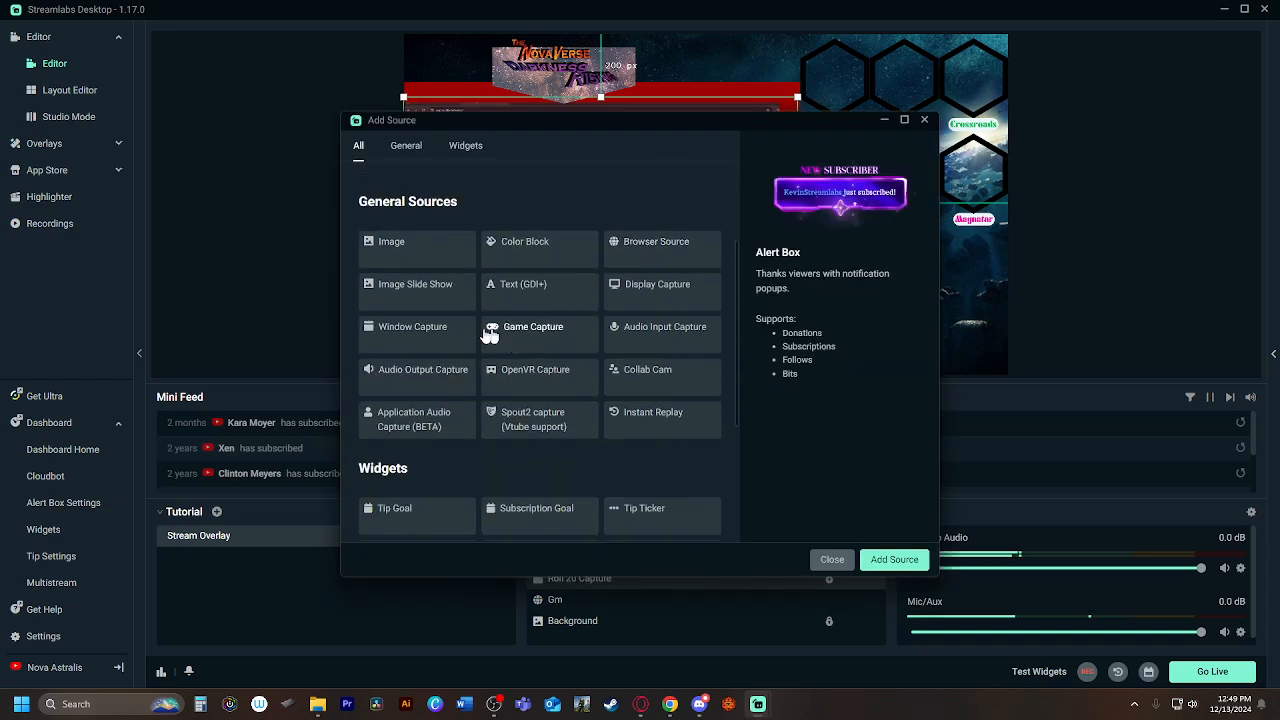
{"action": "left_click", "coordinate": [428, 342]}
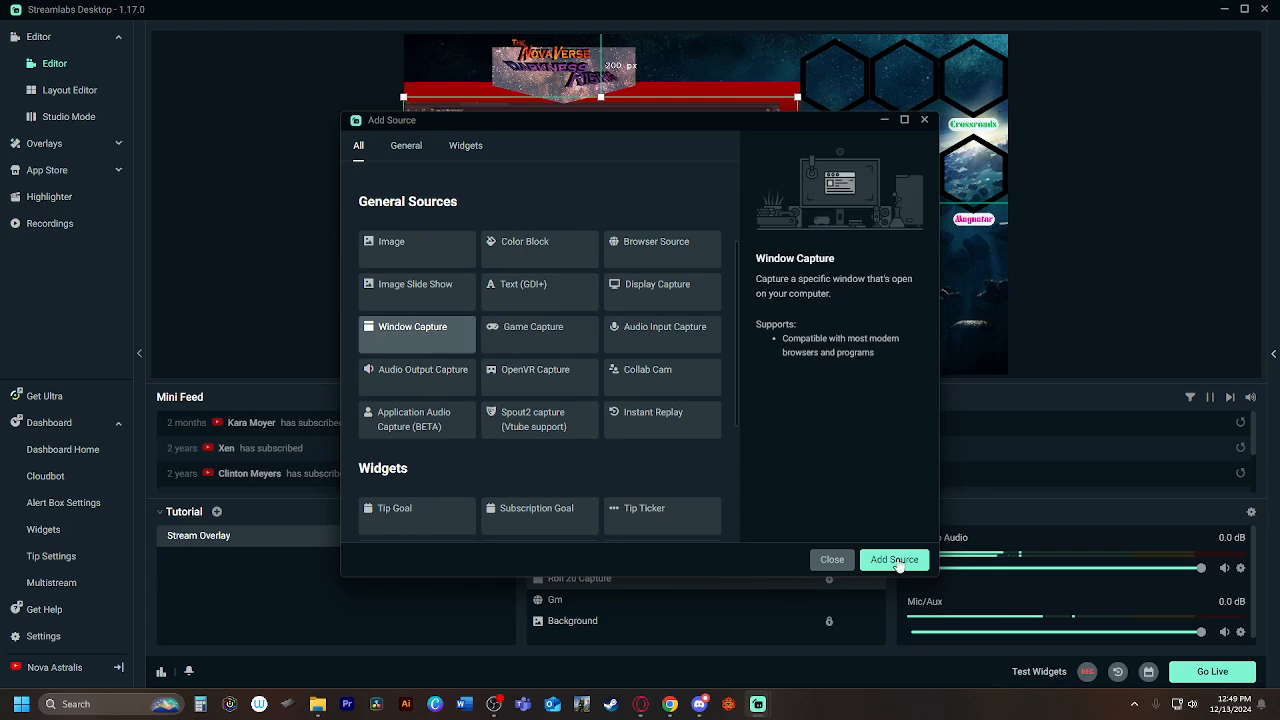
{"action": "left_click", "coordinate": [893, 559]}
{"action": "left_click", "coordinate": [572, 434]}
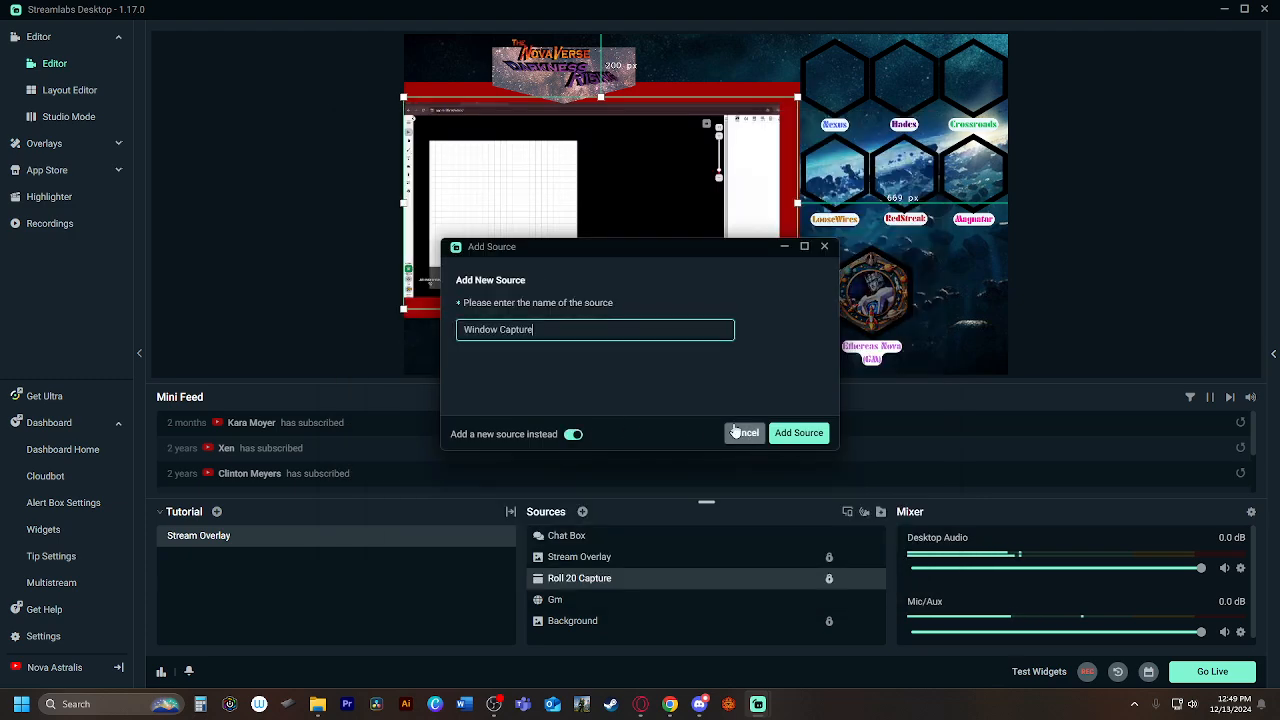
{"action": "left_click", "coordinate": [798, 433]}
Step: Set the new source to capture the Roll20 Chat - Google Chrome window, and place it below Stream Overlay in the source order
{"action": "left_click", "coordinate": [640, 252]}
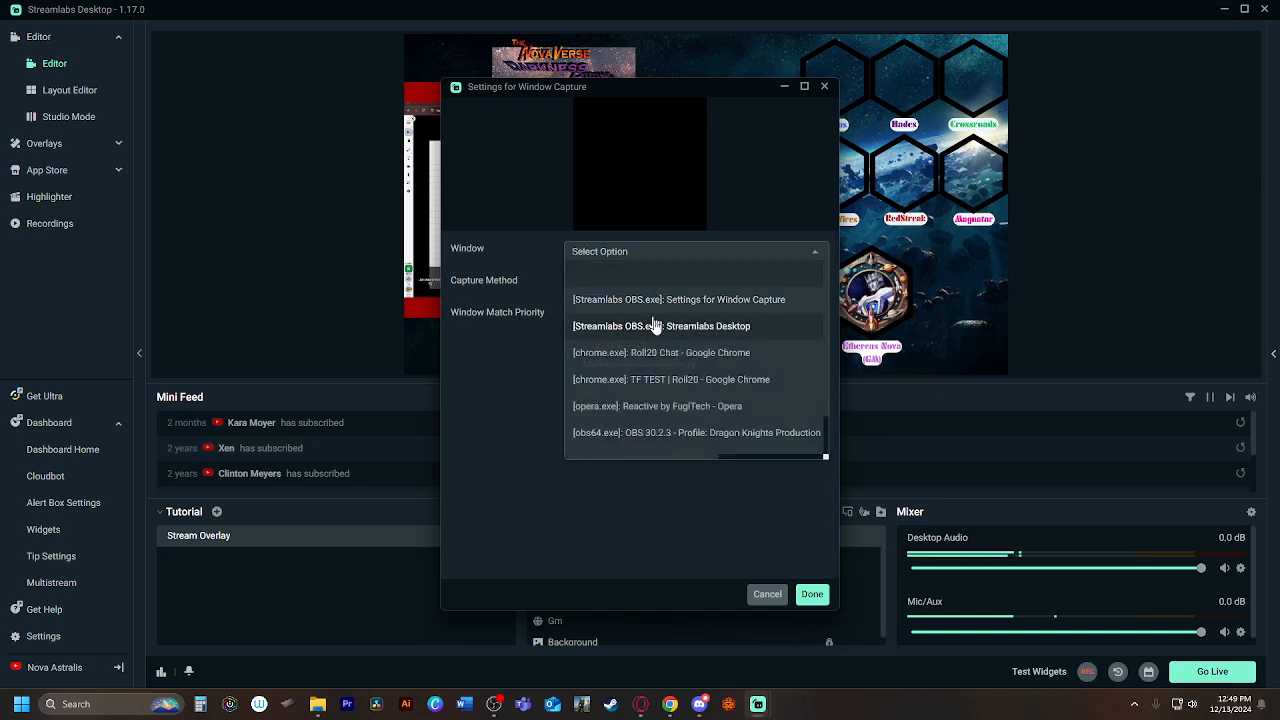
{"action": "left_click", "coordinate": [649, 379]}
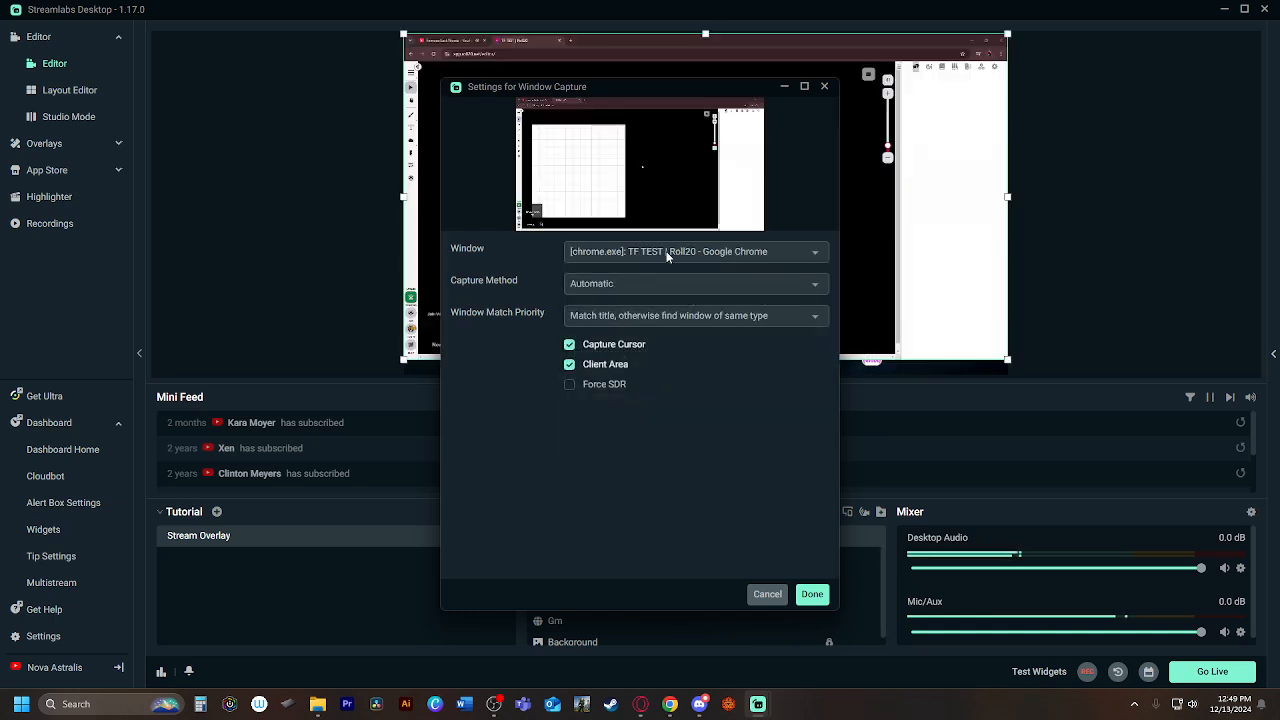
{"action": "left_click", "coordinate": [667, 252]}
{"action": "left_click", "coordinate": [661, 354]}
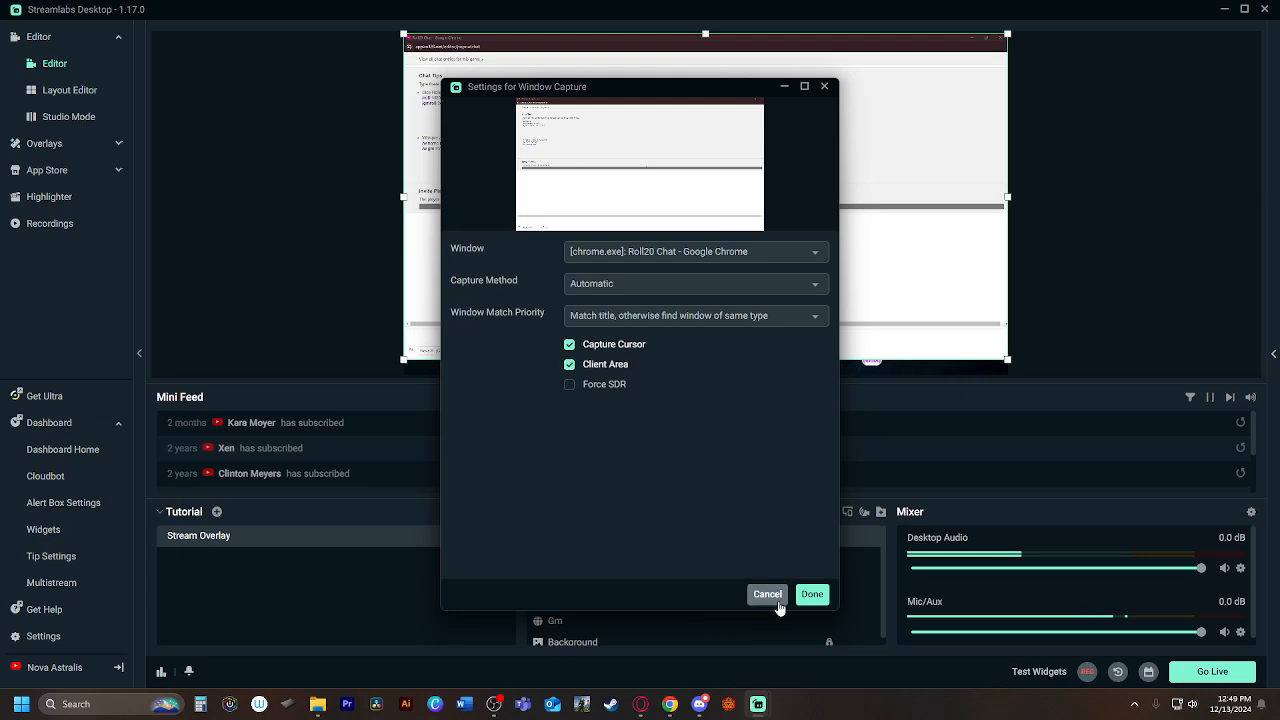
{"action": "left_click", "coordinate": [777, 601]}
{"action": "mouse_move", "coordinate": [617, 560]}
{"action": "left_mouse_down"}
{"action": "mouse_move", "coordinate": [611, 600]}
{"action": "mouse_move", "coordinate": [613, 582]}
{"action": "left_mouse_up"}
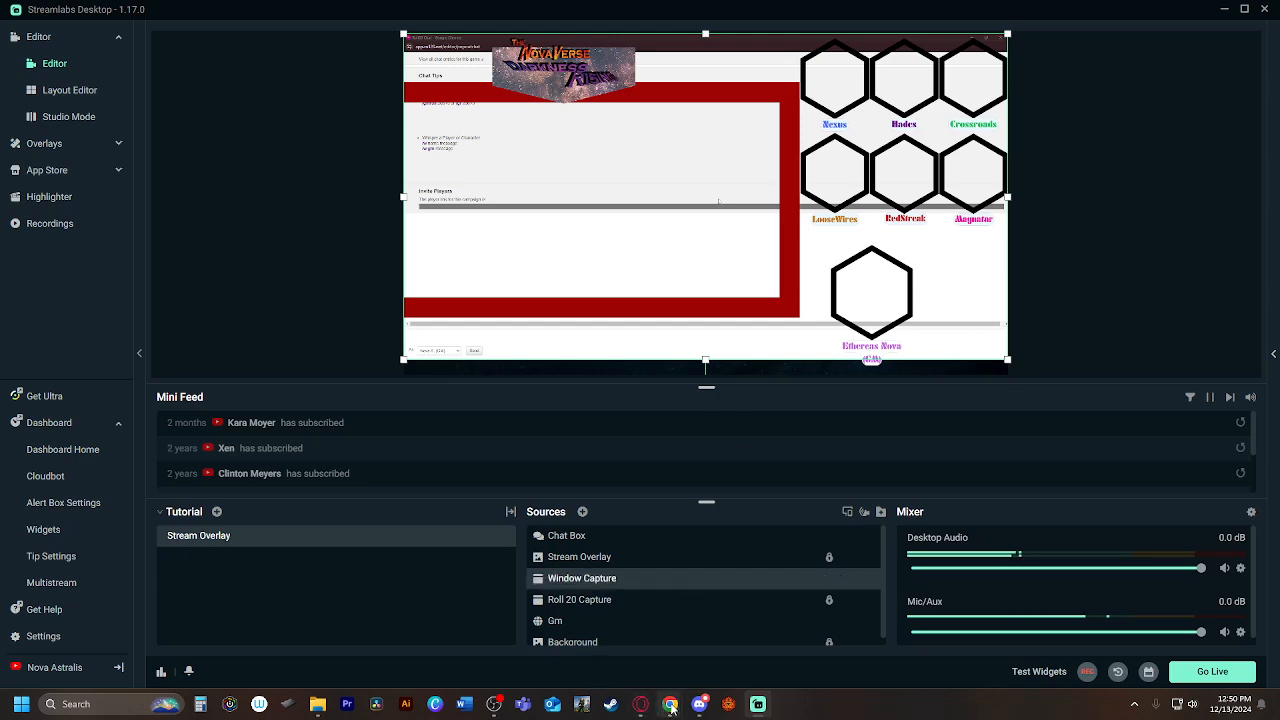
Step: Restore the Roll20 Chat window from full size, shrink it to a small narrow window, and return it to the other monitor
{"action": "mouse_move", "coordinate": [670, 707]}
{"action": "left_click", "coordinate": [743, 643]}
{"action": "left_click_drag", "start_coordinate": [790, 17], "coordinate": [1279, 10]}
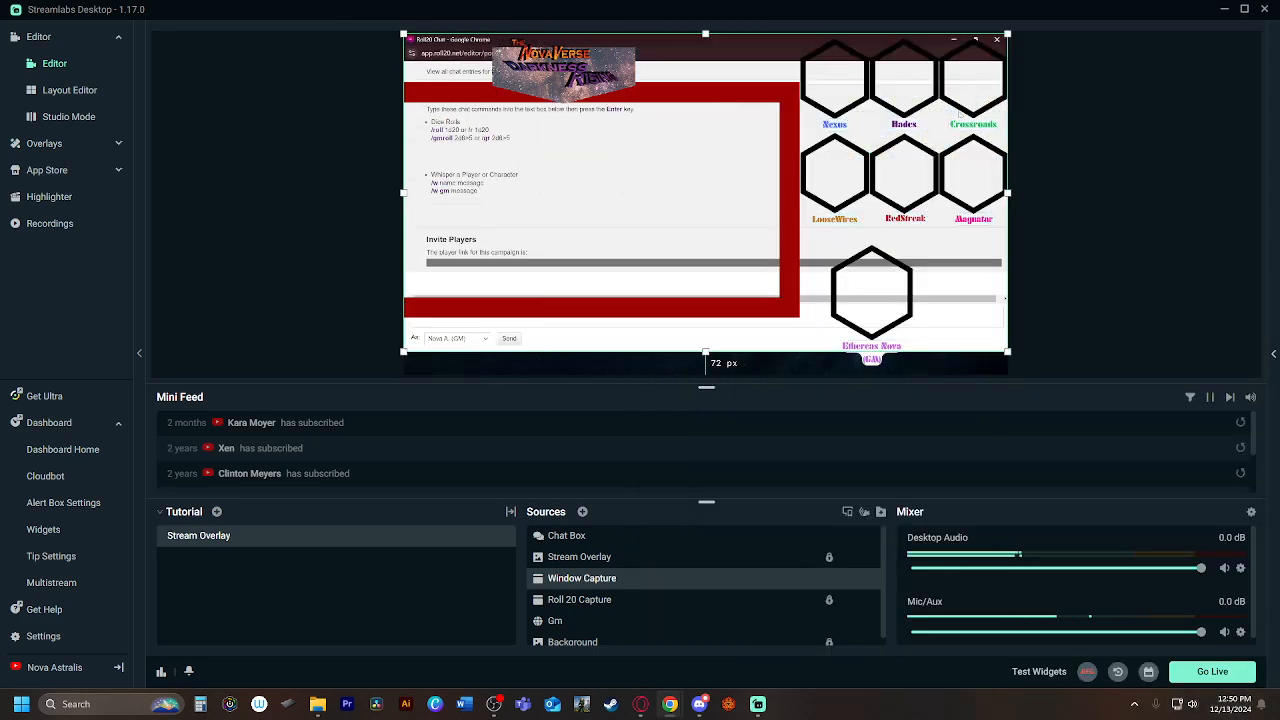
{"action": "left_click", "coordinate": [975, 40]}
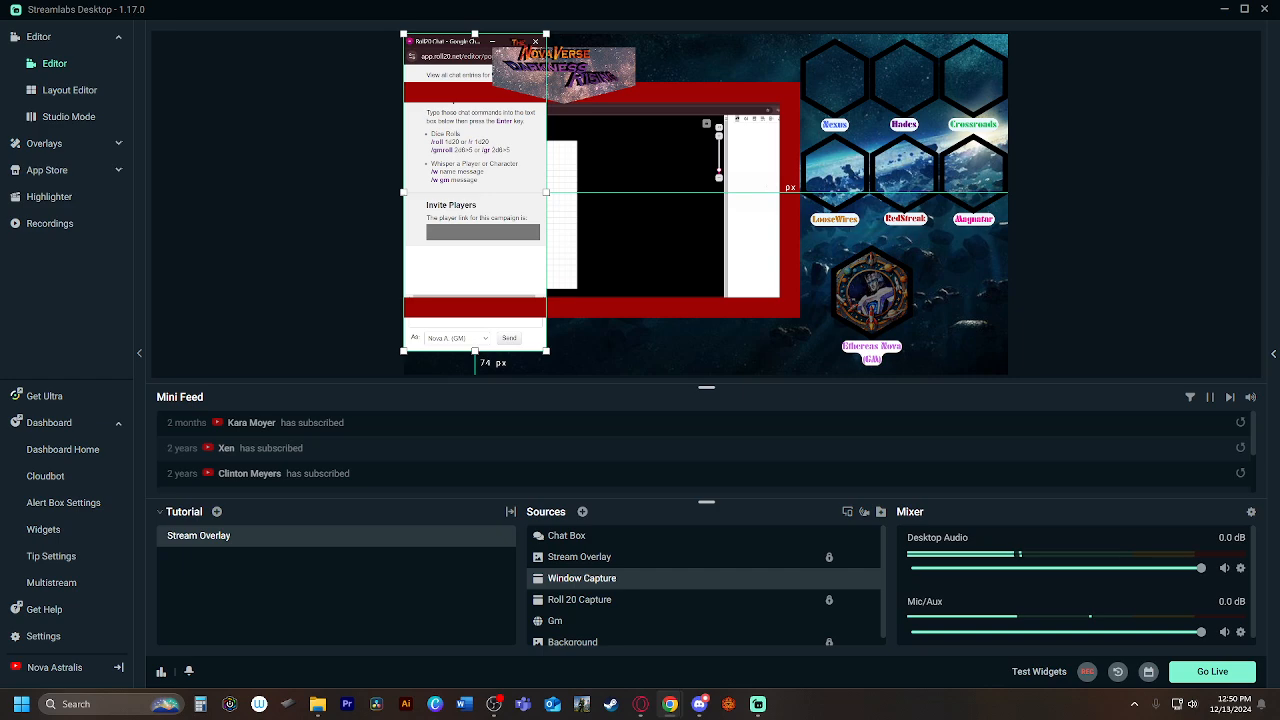
{"action": "left_click_drag", "start_coordinate": [1279, 62], "coordinate": [743, 72]}
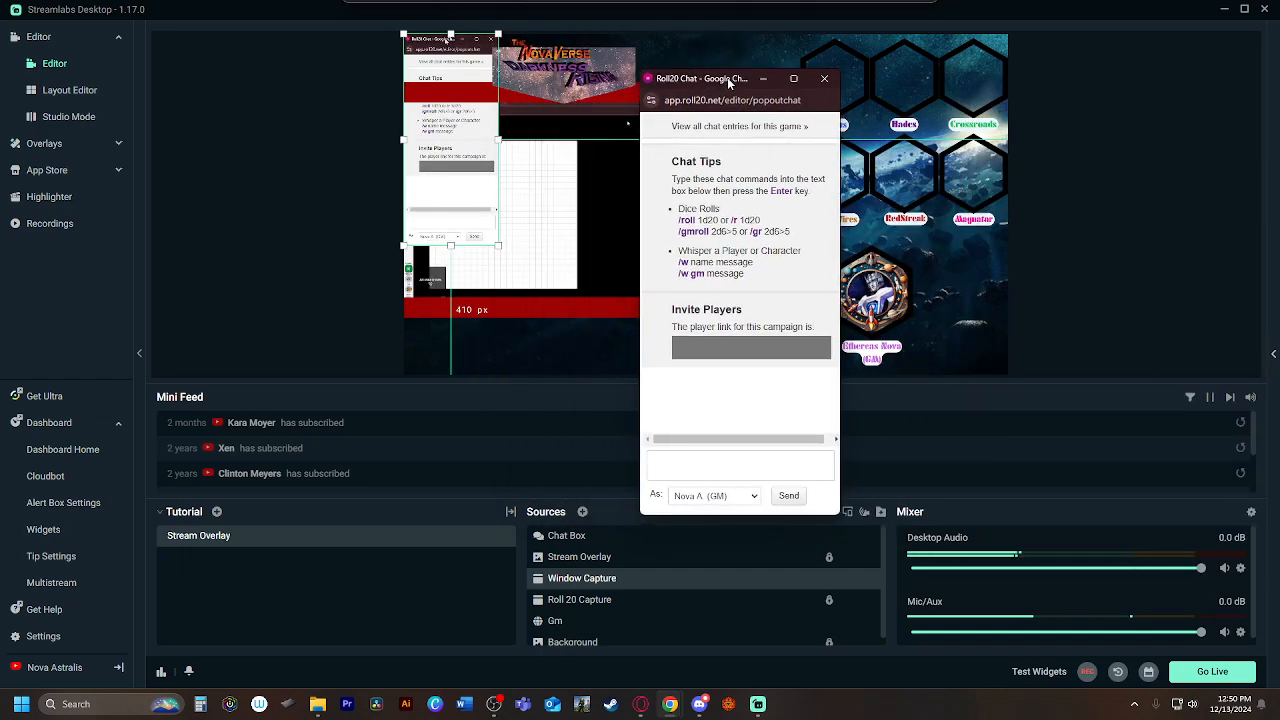
{"action": "left_click_drag", "start_coordinate": [841, 514], "coordinate": [820, 449]}
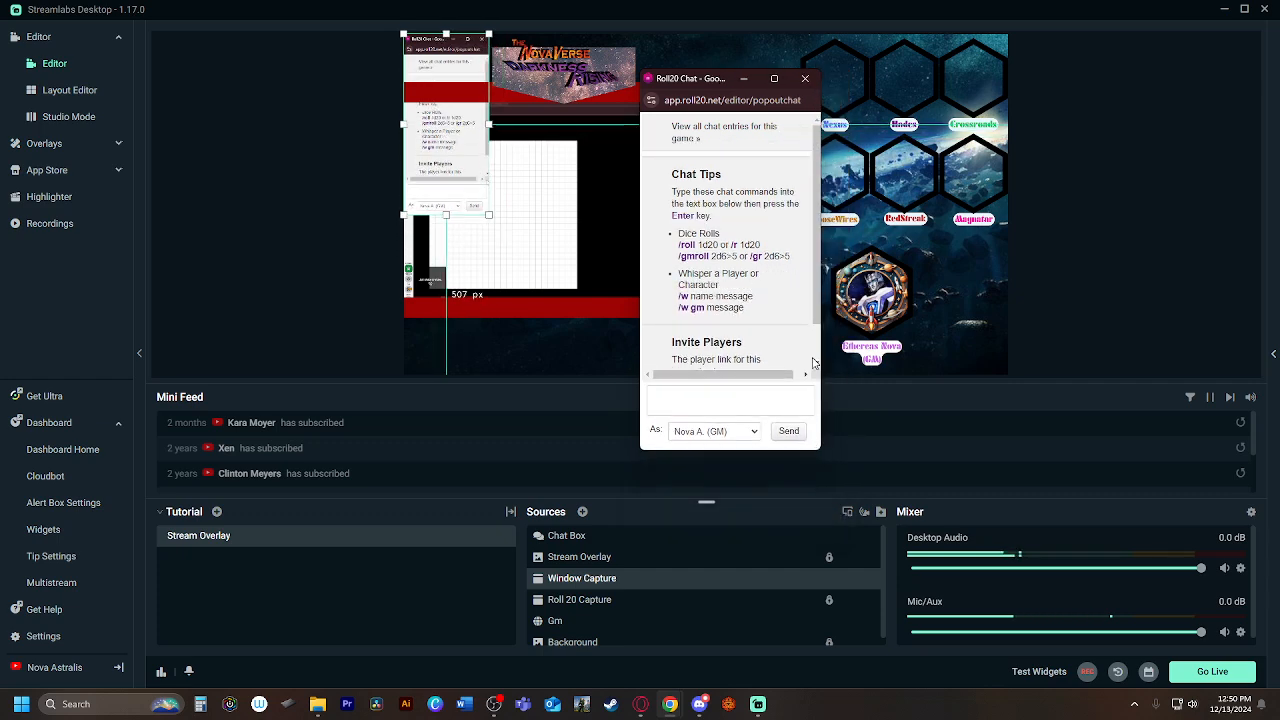
{"action": "left_click_drag", "start_coordinate": [720, 83], "coordinate": [1279, 62]}
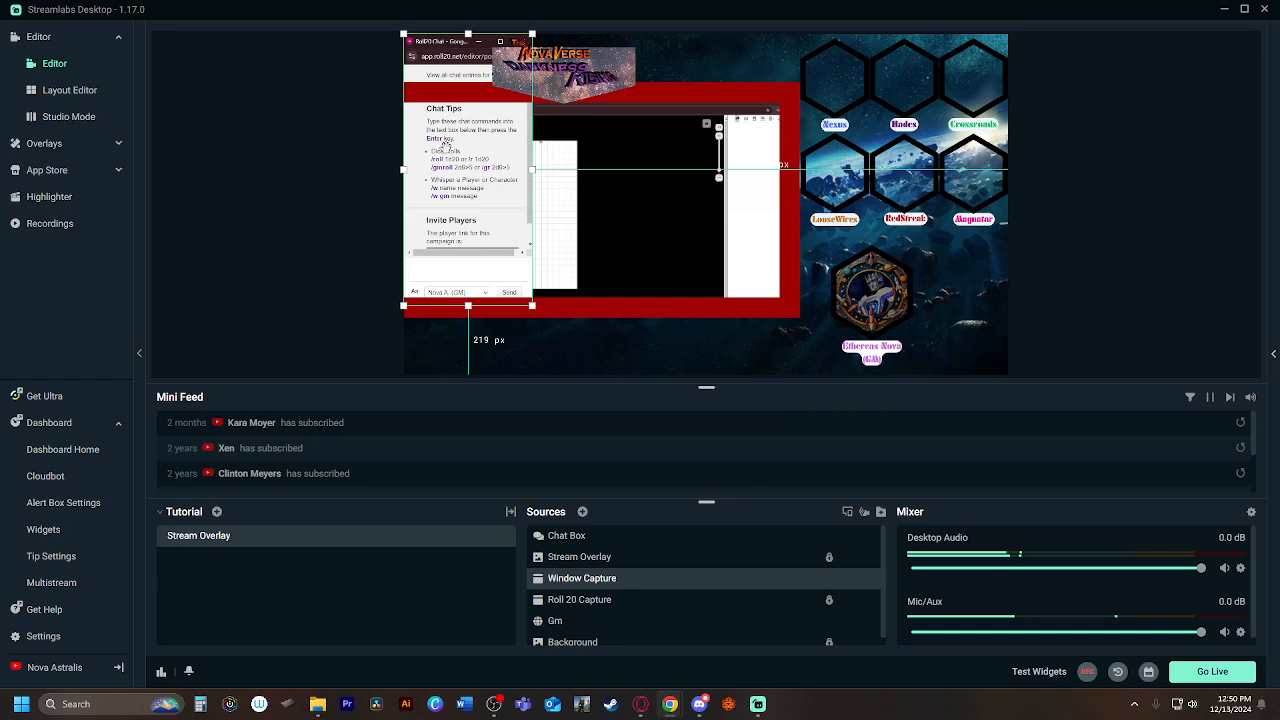
Step: Shrink the Window Capture source and fit it in the canvas's lower-right corner, about 1703 px from the left edge, beside the GM hexagon
{"action": "left_click_drag", "start_coordinate": [445, 146], "coordinate": [662, 148]}
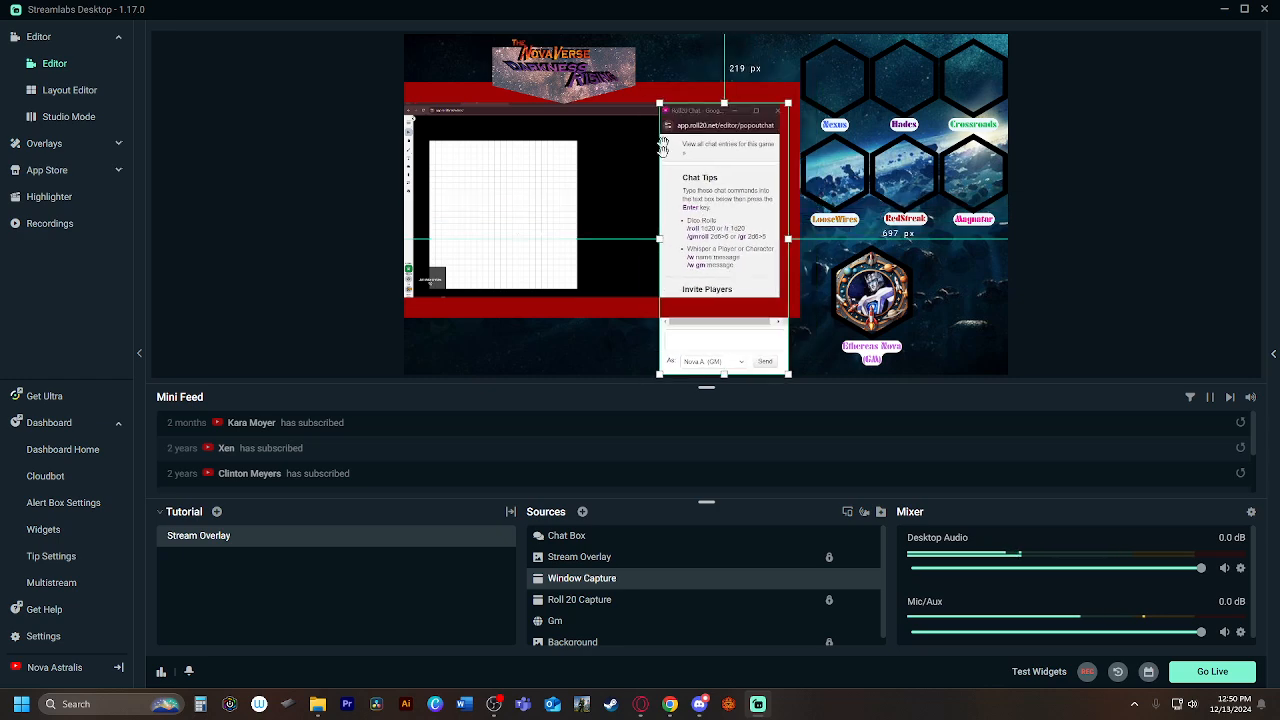
{"action": "left_click_drag", "start_coordinate": [722, 190], "coordinate": [734, 172]}
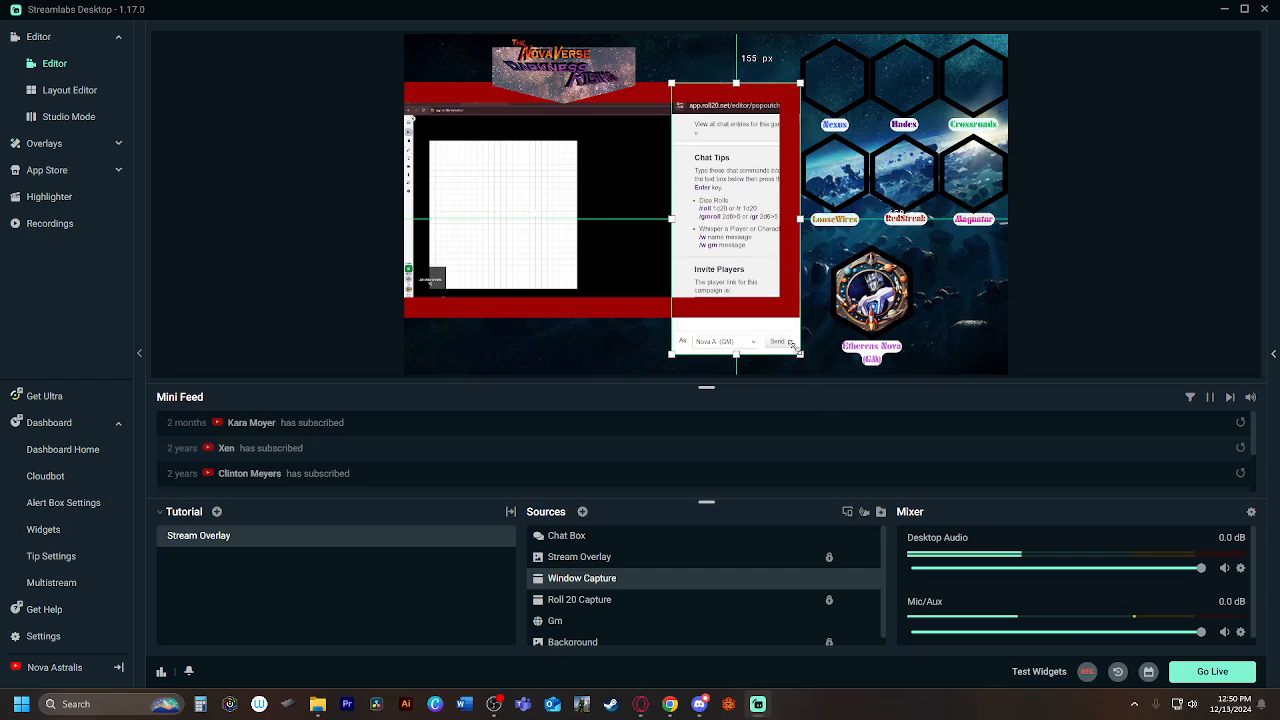
{"action": "left_click_drag", "start_coordinate": [790, 345], "coordinate": [741, 230]}
{"action": "left_click_drag", "start_coordinate": [709, 145], "coordinate": [975, 292]}
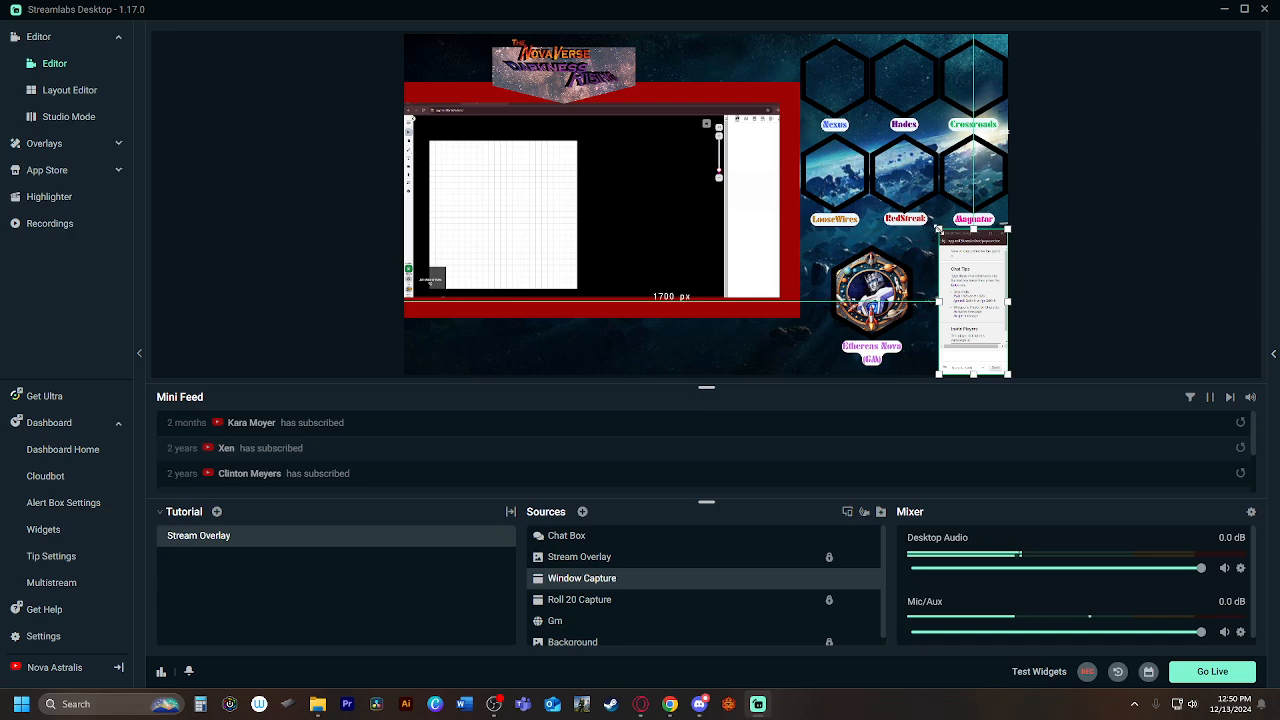
{"action": "mouse_move", "coordinate": [938, 229]}
{"action": "left_mouse_down"}
{"action": "mouse_move", "coordinate": [914, 189]}
{"action": "mouse_move", "coordinate": [937, 231]}
{"action": "left_mouse_up"}
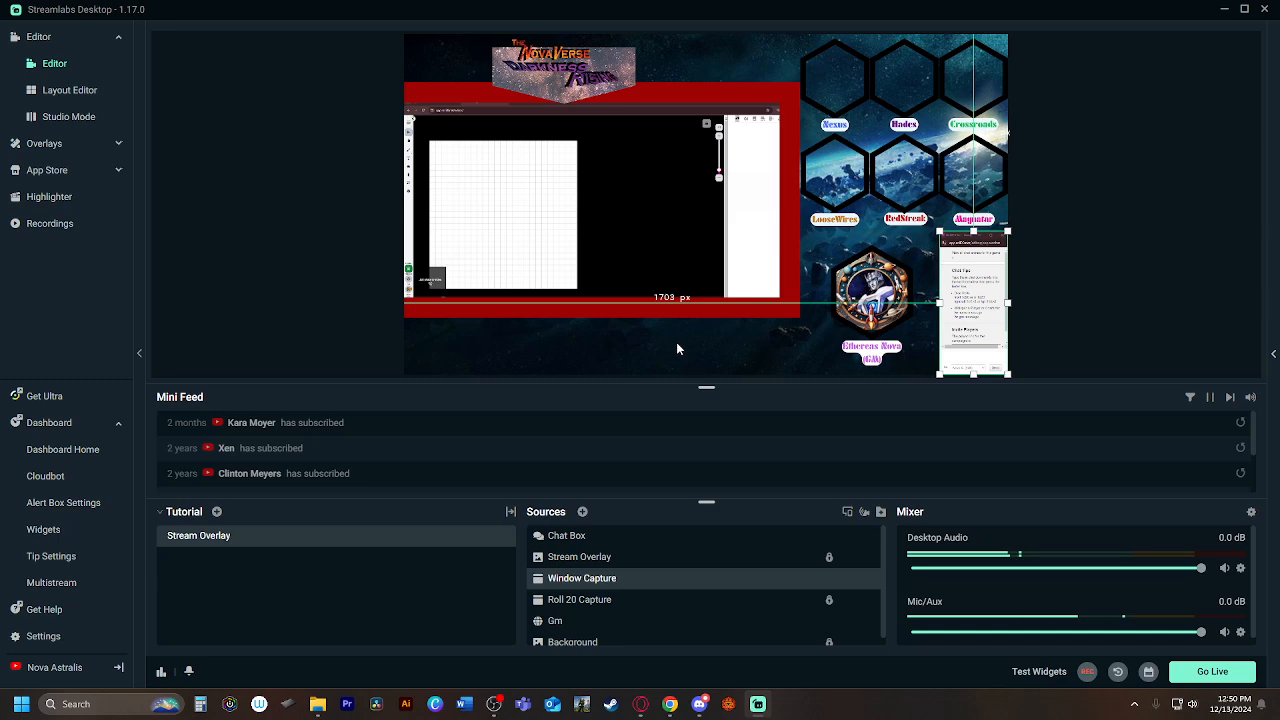
Step: Shrink the Chat Box source in the canvas's lower-left corner until it ends about 1554 px from the right edge
{"action": "left_click_drag", "start_coordinate": [500, 323], "coordinate": [546, 307]}
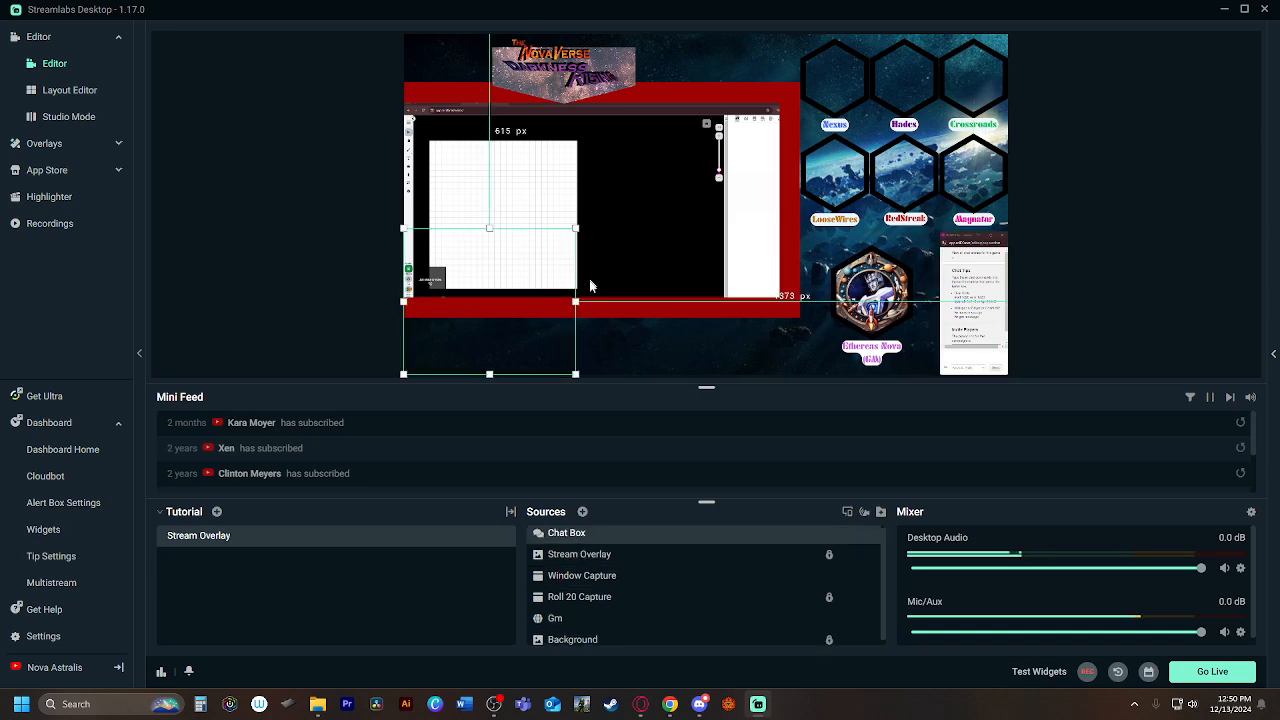
{"action": "left_click_drag", "start_coordinate": [576, 229], "coordinate": [492, 306]}
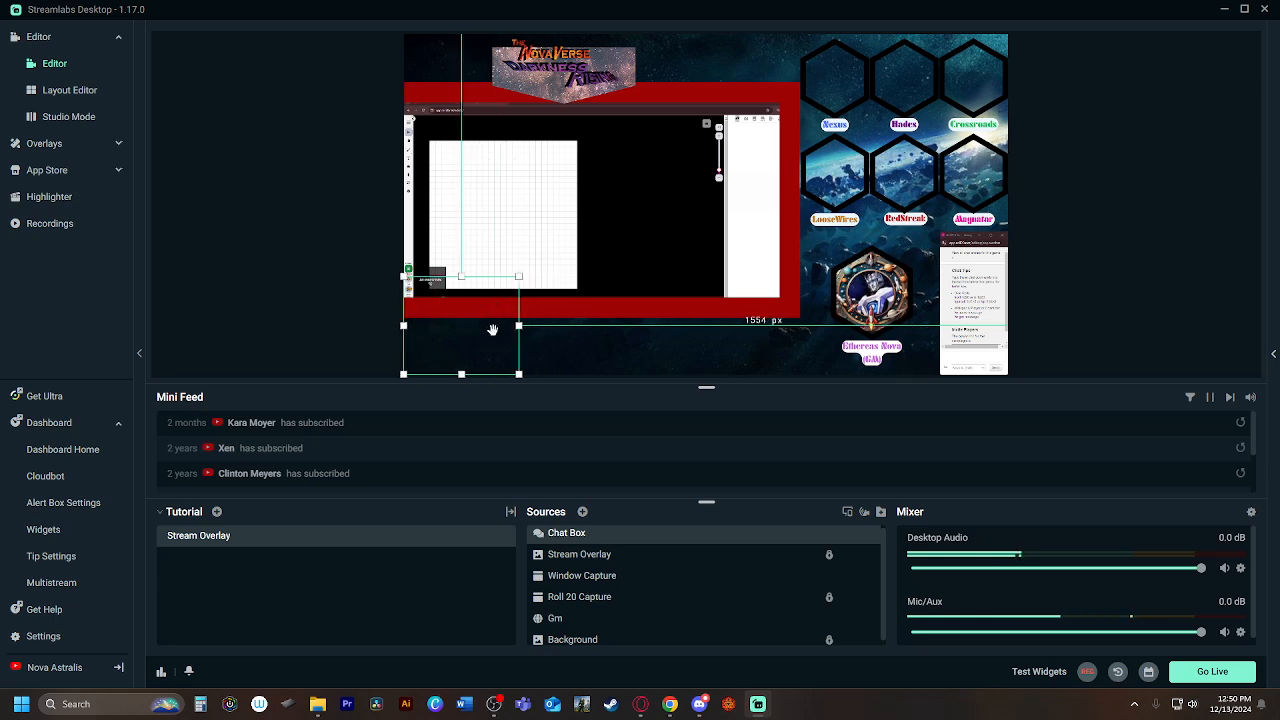
Step: Review the Chat Box settings, including badges, extra emotes, colors, hidden characters and browser size, and close them without changes
{"action": "double_click", "coordinate": [571, 534]}
{"action": "left_click", "coordinate": [908, 121]}
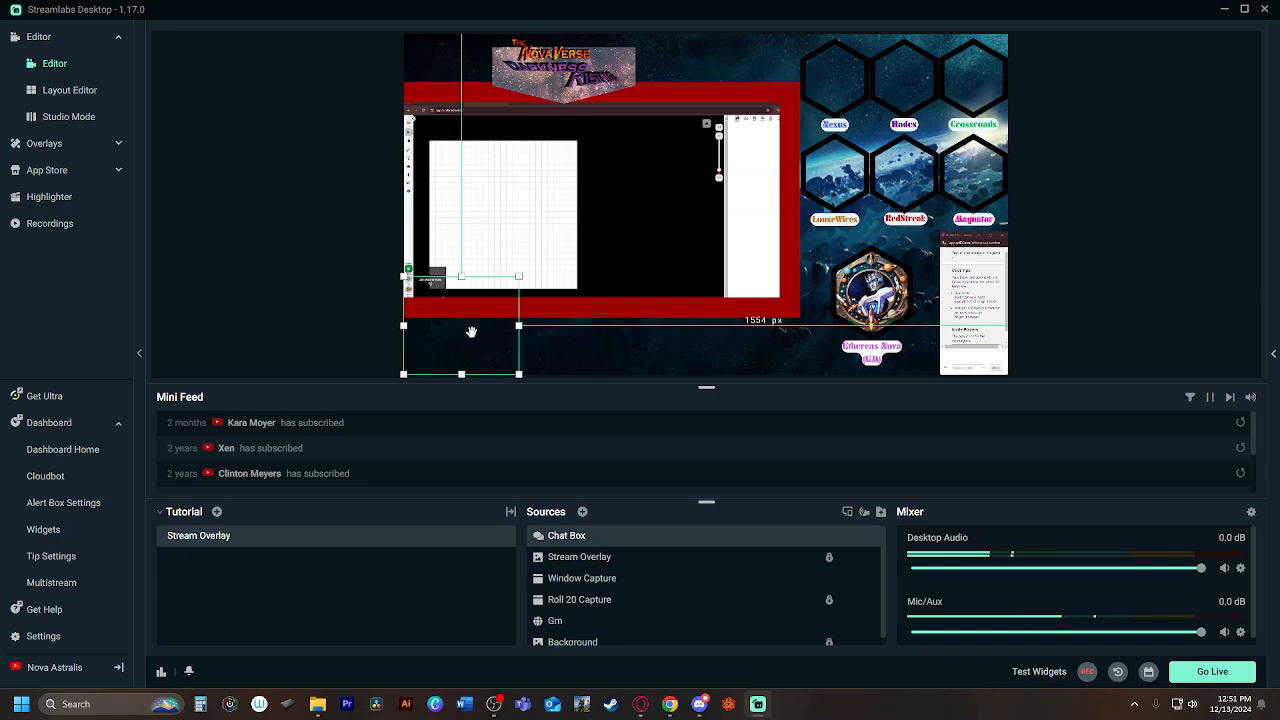
{"action": "double_click", "coordinate": [569, 535]}
{"action": "scroll", "coordinate": [640, 365], "scroll_direction": "down", "scroll_amount": 3}
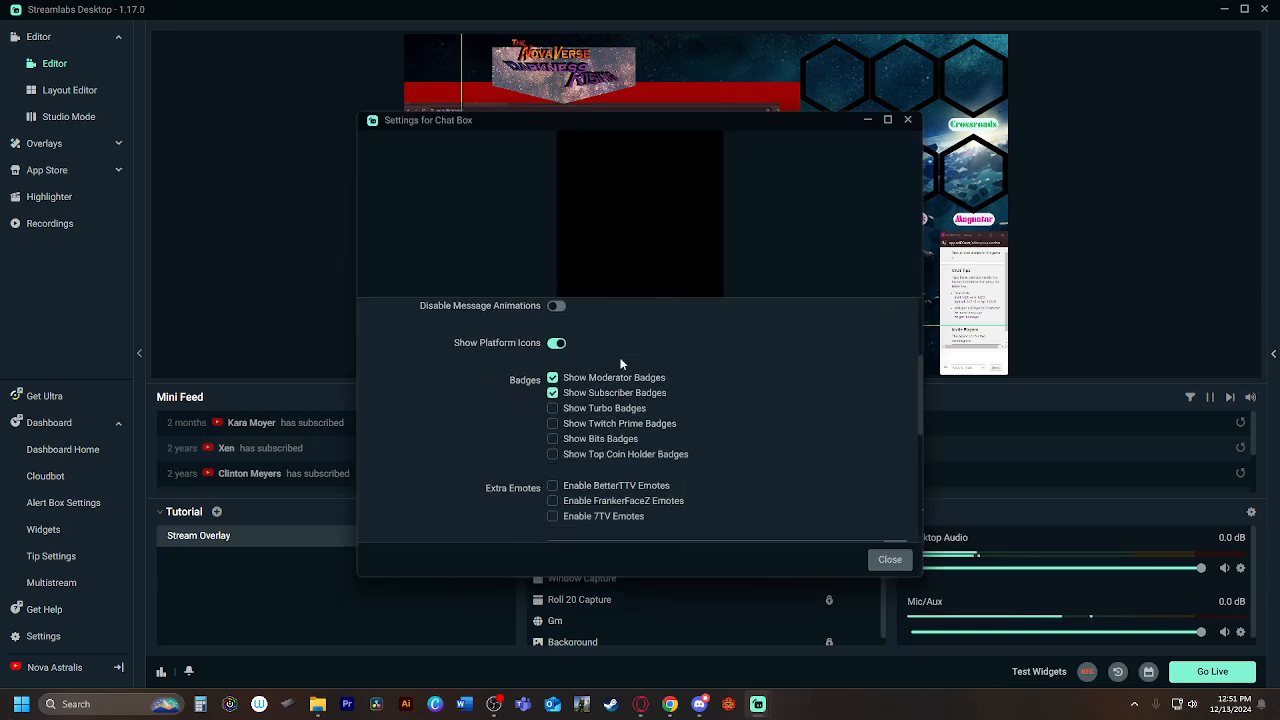
{"action": "scroll", "coordinate": [615, 370], "scroll_direction": "down", "scroll_amount": 6}
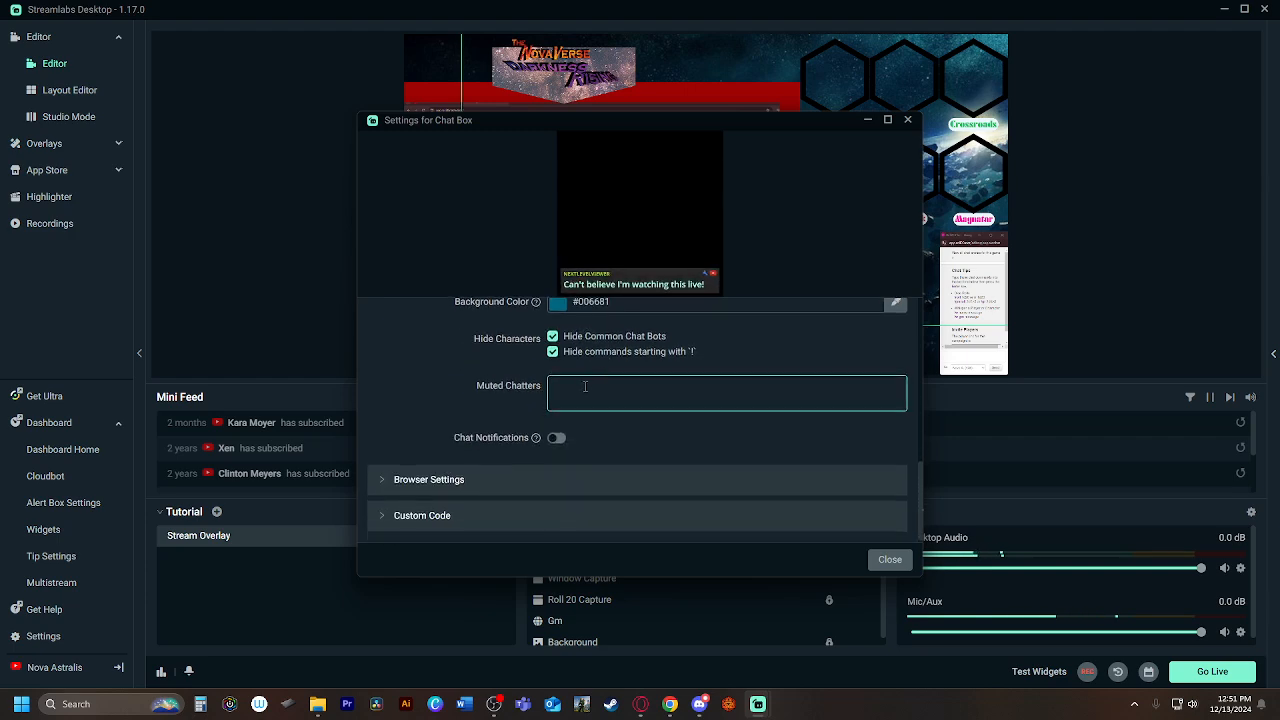
{"action": "left_click", "coordinate": [490, 490]}
{"action": "left_click", "coordinate": [465, 494]}
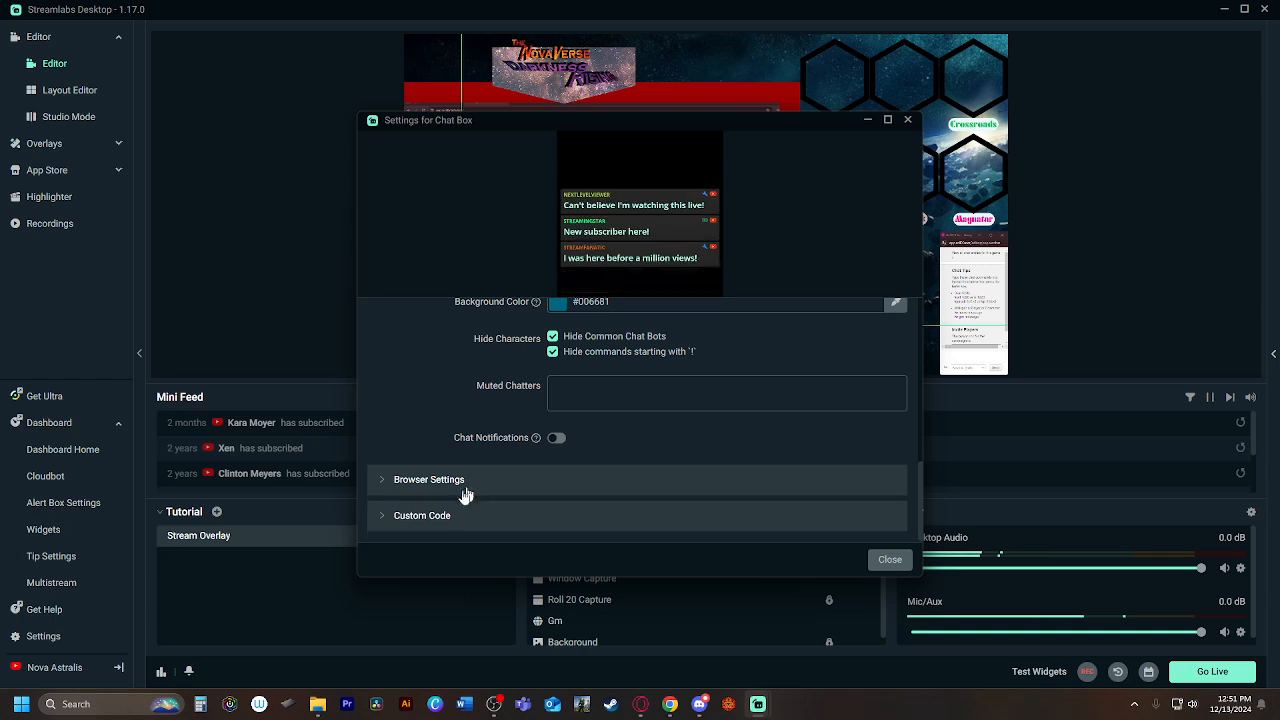
{"action": "left_click", "coordinate": [458, 508]}
{"action": "left_click", "coordinate": [452, 455]}
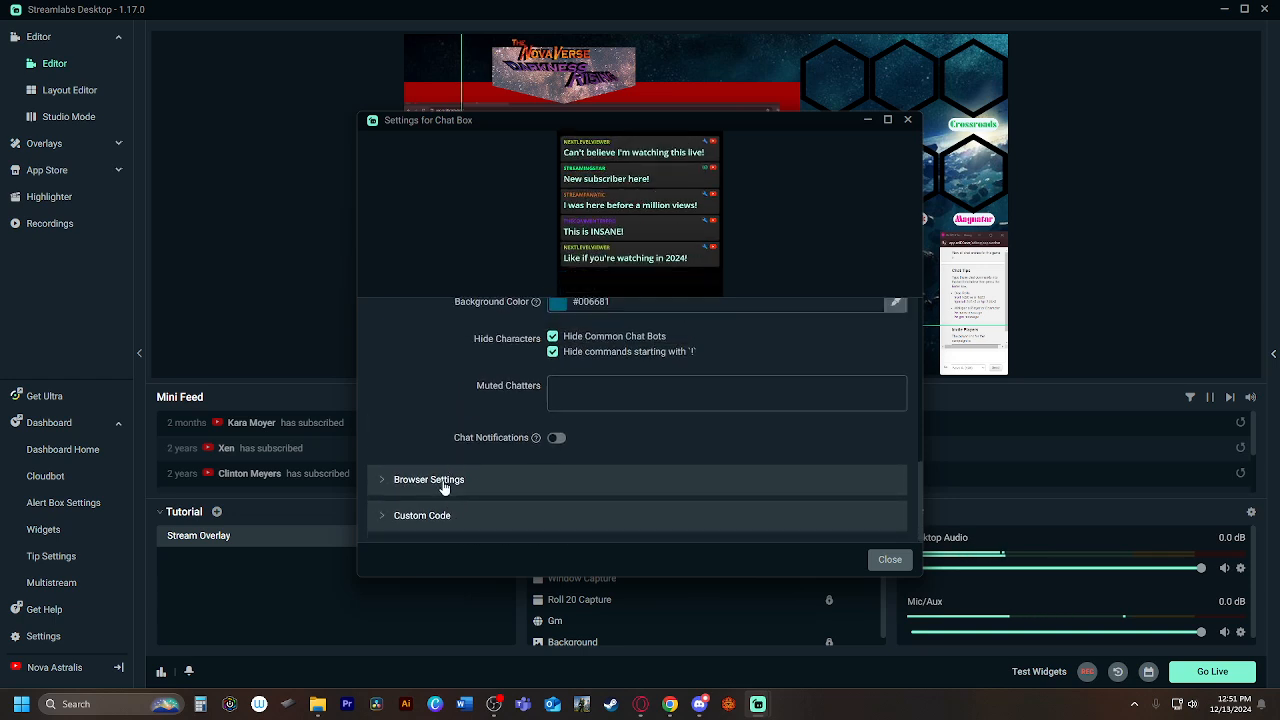
{"action": "left_click", "coordinate": [445, 480]}
{"action": "scroll", "coordinate": [477, 460], "scroll_direction": "down", "scroll_amount": 3}
{"action": "scroll", "coordinate": [449, 420], "scroll_direction": "up", "scroll_amount": 3}
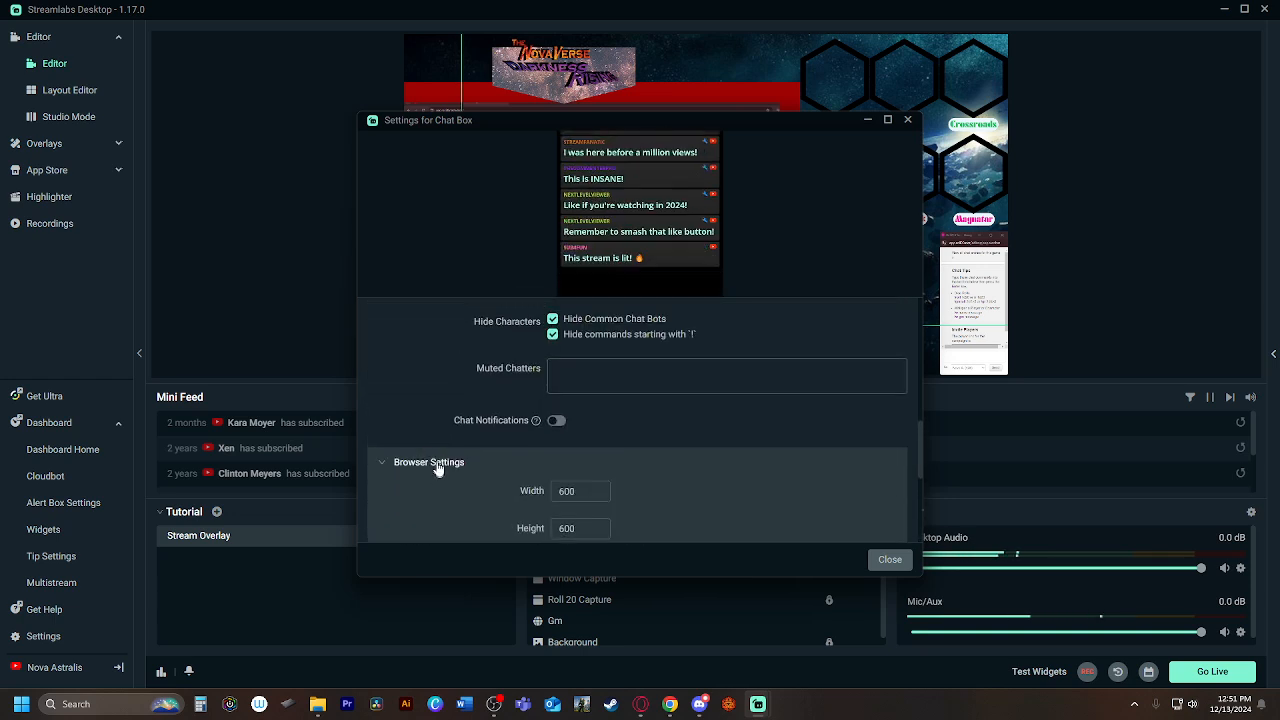
{"action": "scroll", "coordinate": [450, 440], "scroll_direction": "up", "scroll_amount": 3}
{"action": "scroll", "coordinate": [457, 400], "scroll_direction": "up", "scroll_amount": 3}
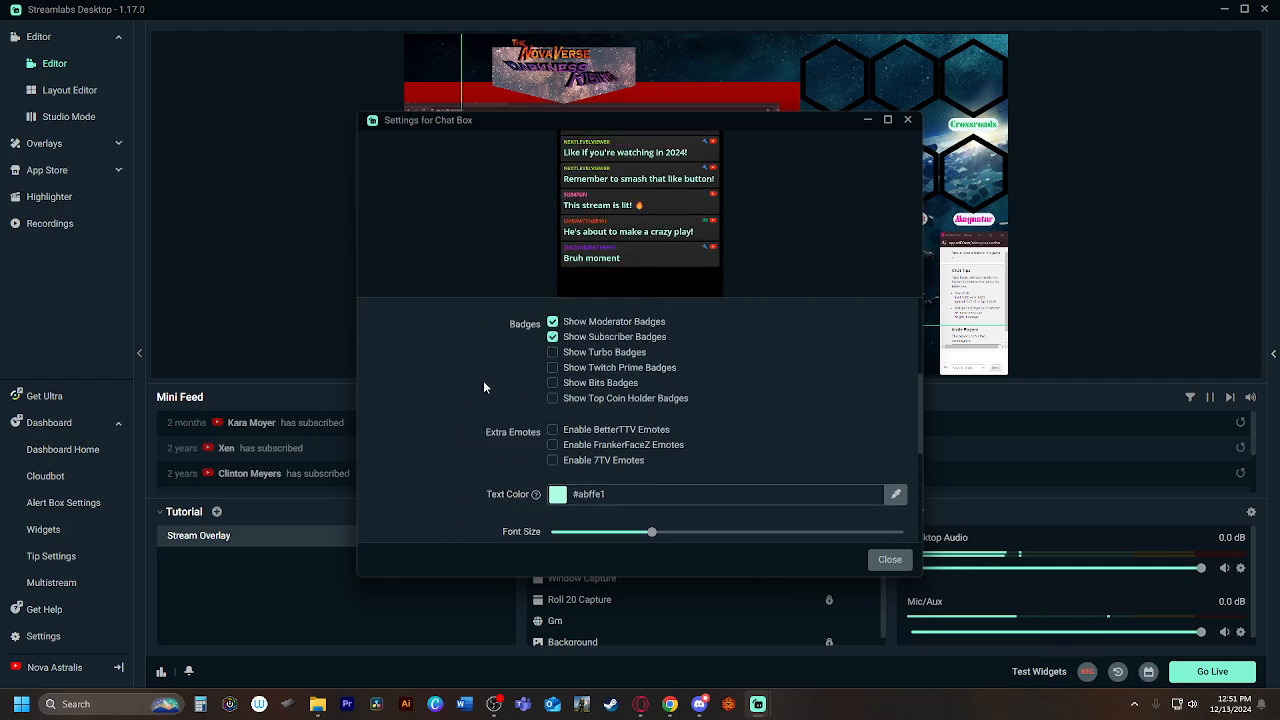
{"action": "scroll", "coordinate": [485, 387], "scroll_direction": "up", "scroll_amount": 2}
{"action": "scroll", "coordinate": [486, 387], "scroll_direction": "down", "scroll_amount": 2}
{"action": "scroll", "coordinate": [486, 386], "scroll_direction": "up", "scroll_amount": 1}
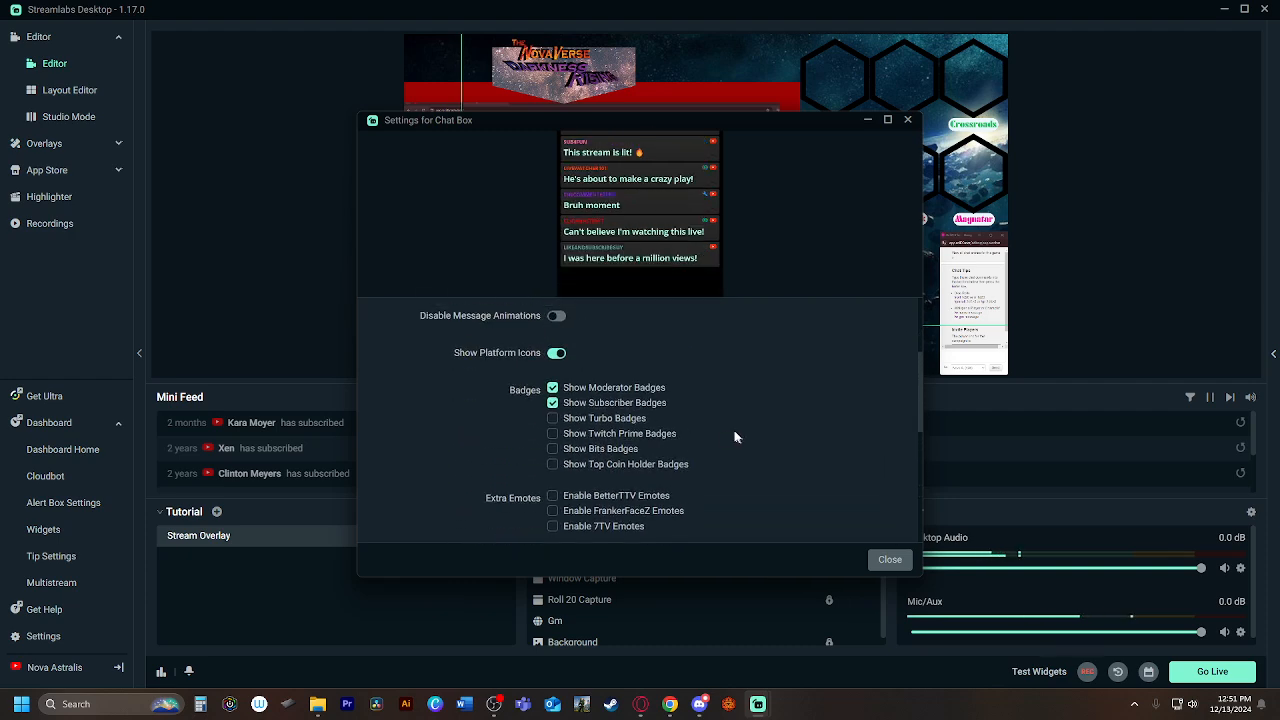
{"action": "scroll", "coordinate": [635, 418], "scroll_direction": "up", "scroll_amount": 2}
{"action": "left_click", "coordinate": [889, 560]}
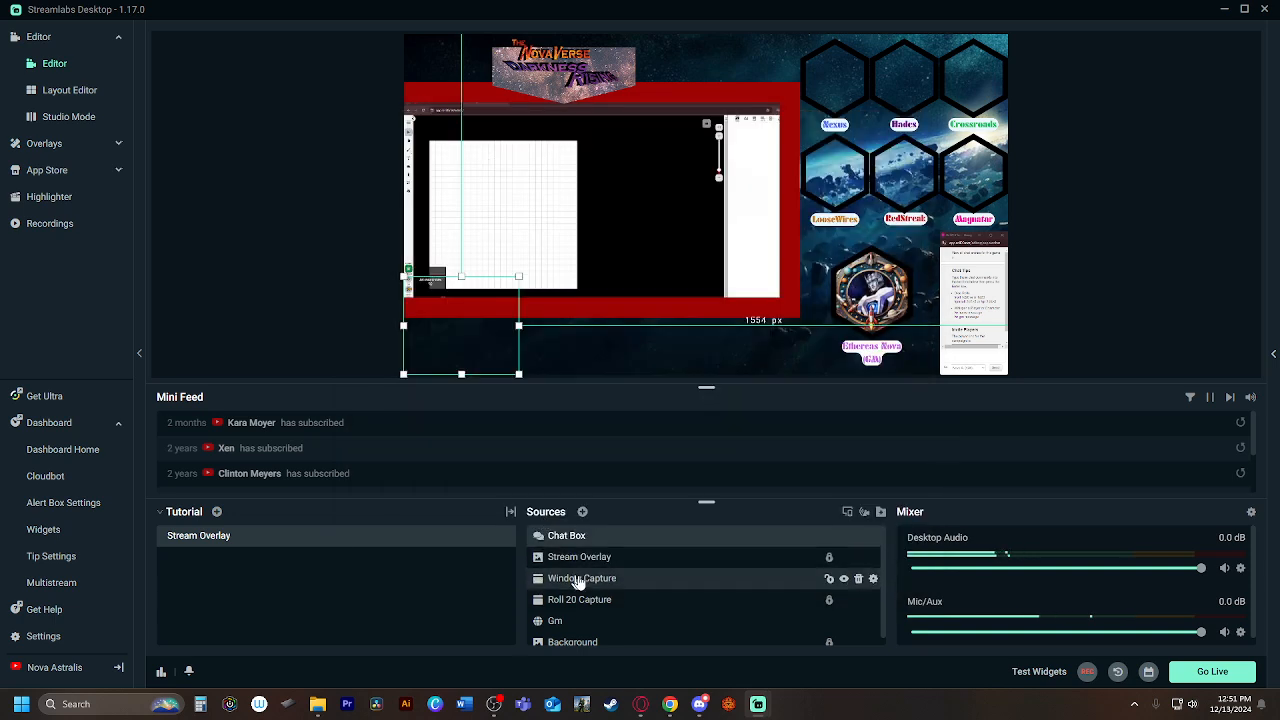
{"action": "scroll", "coordinate": [580, 575], "scroll_direction": "down", "scroll_amount": 1}
{"action": "scroll", "coordinate": [630, 550], "scroll_direction": "up", "scroll_amount": 1}
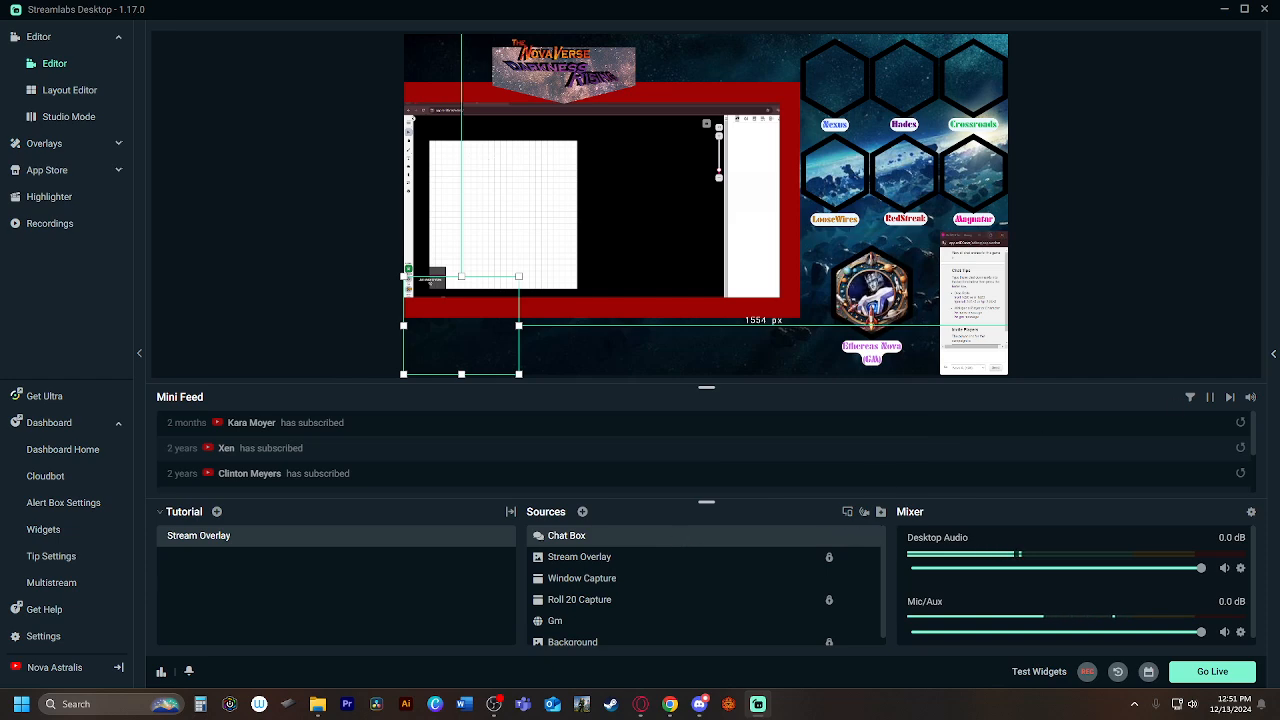
{"action": "scroll", "coordinate": [609, 580], "scroll_direction": "down", "scroll_amount": 1}
{"action": "scroll", "coordinate": [609, 575], "scroll_direction": "up", "scroll_amount": 1}
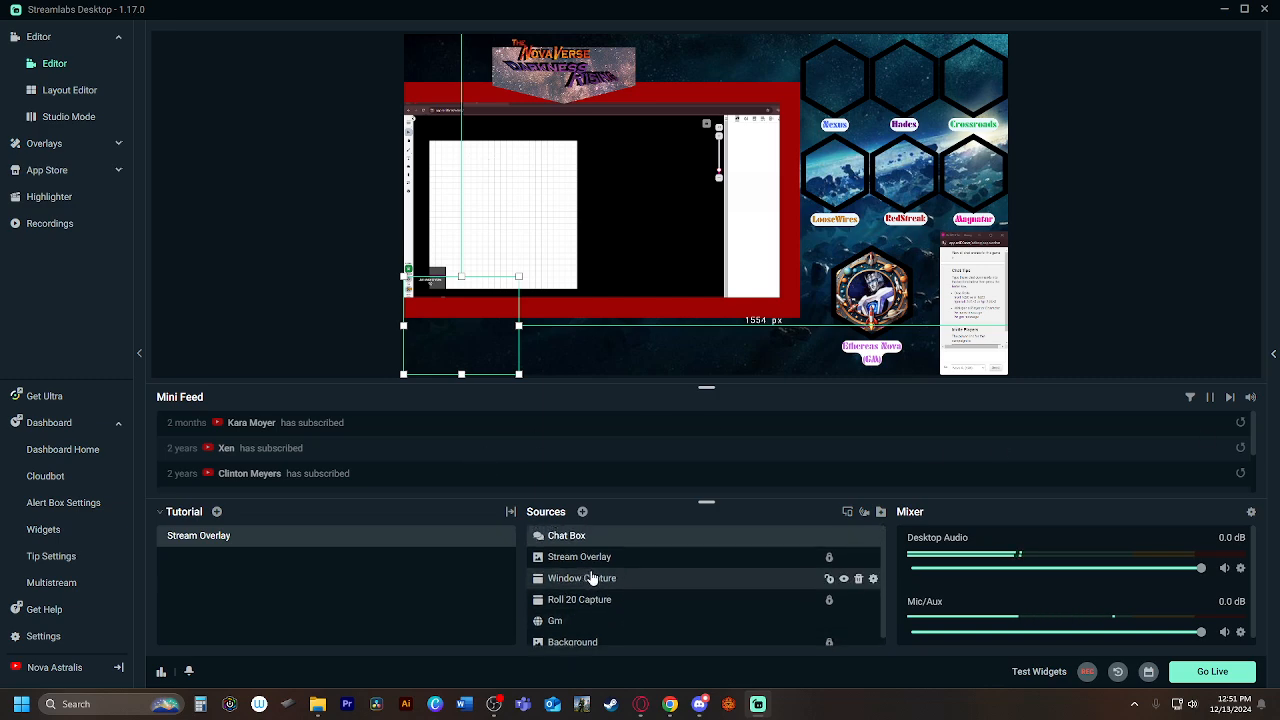
Step: Browse the available source types, view the Screen Capture and Alert Box descriptions, and close the source picker without adding anything
{"action": "scroll", "coordinate": [628, 577], "scroll_direction": "down", "scroll_amount": 1}
{"action": "left_click", "coordinate": [582, 511]}
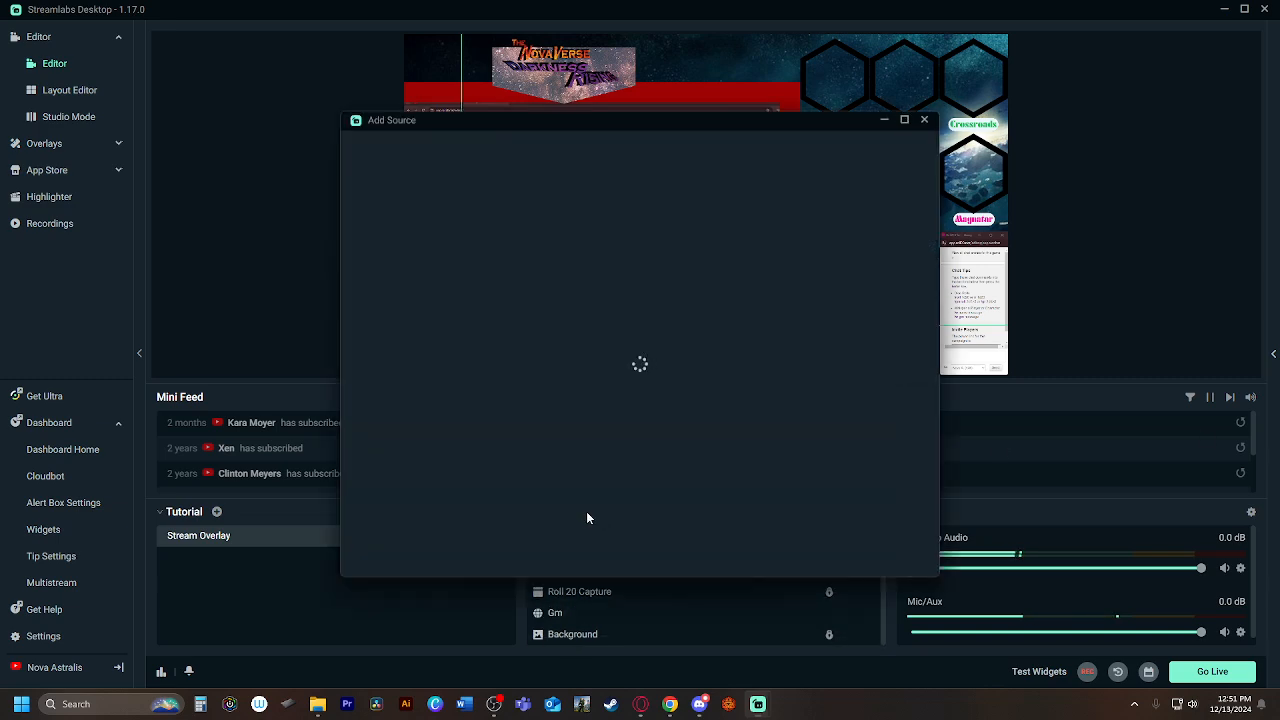
{"action": "scroll", "coordinate": [660, 340], "scroll_direction": "down", "scroll_amount": 5}
{"action": "scroll", "coordinate": [635, 328], "scroll_direction": "up", "scroll_amount": 5}
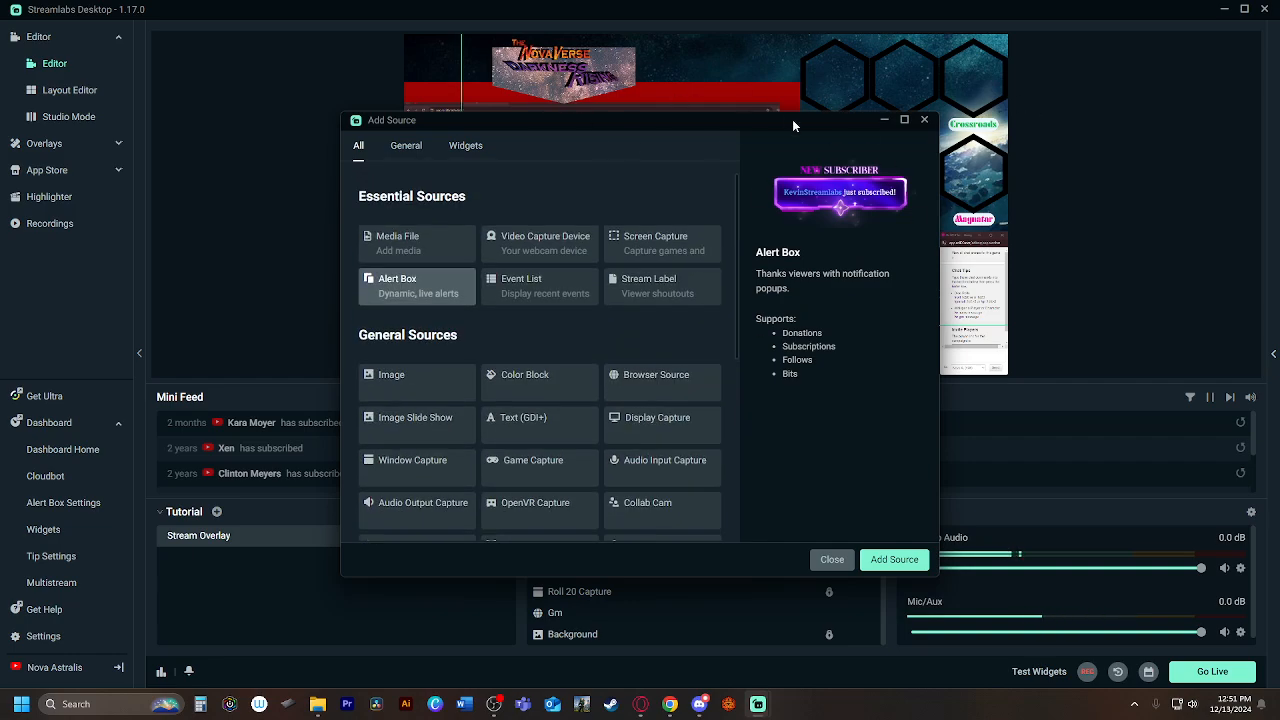
{"action": "left_click_drag", "start_coordinate": [792, 119], "coordinate": [832, 136]}
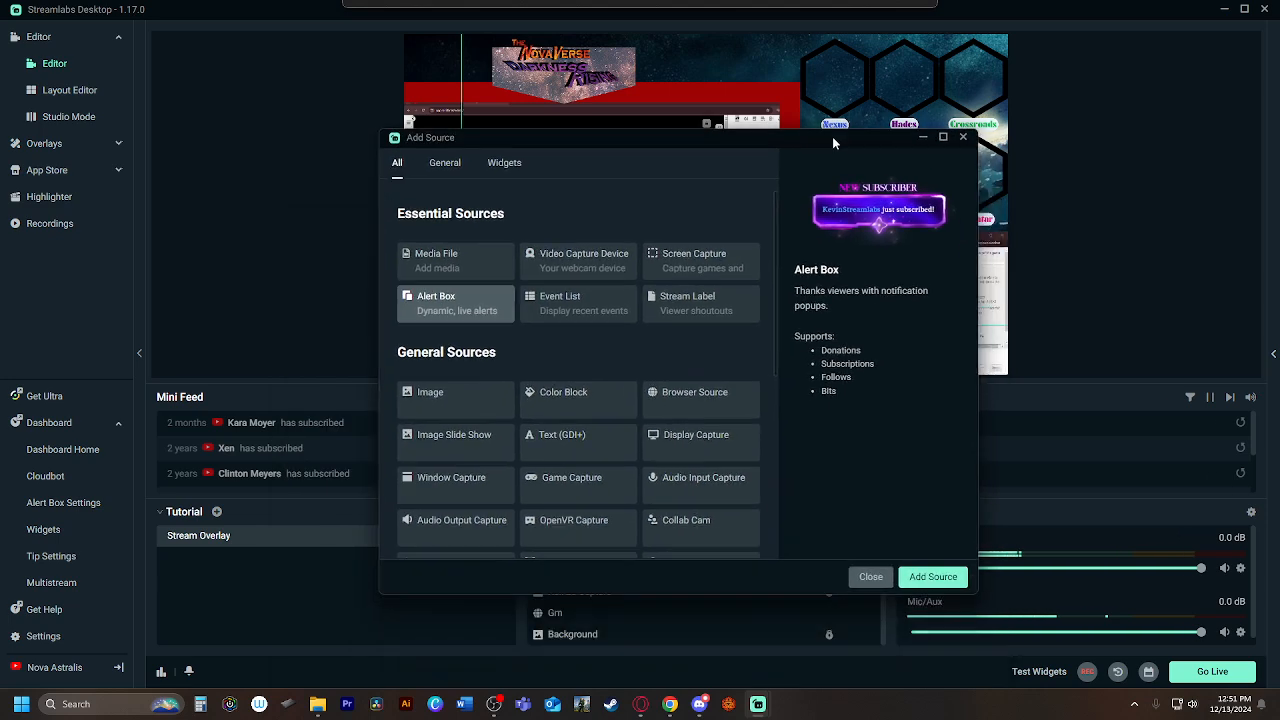
{"action": "left_click", "coordinate": [703, 272]}
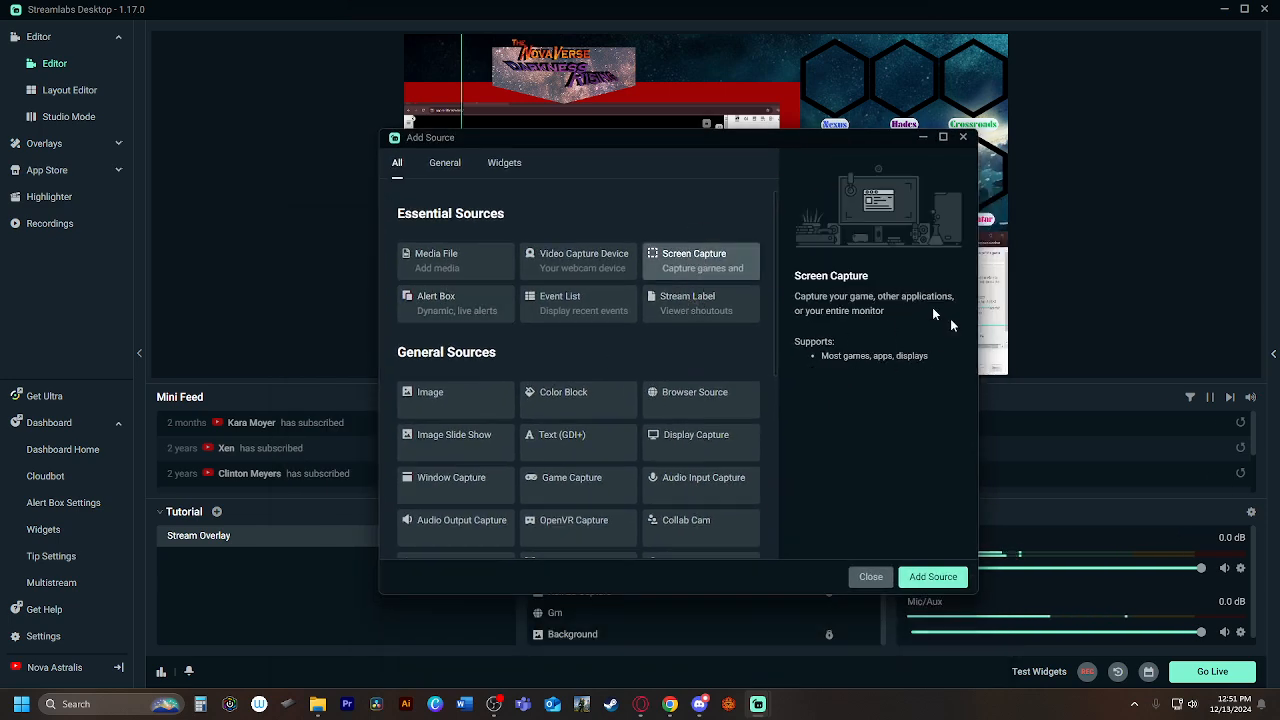
{"action": "left_click", "coordinate": [447, 313]}
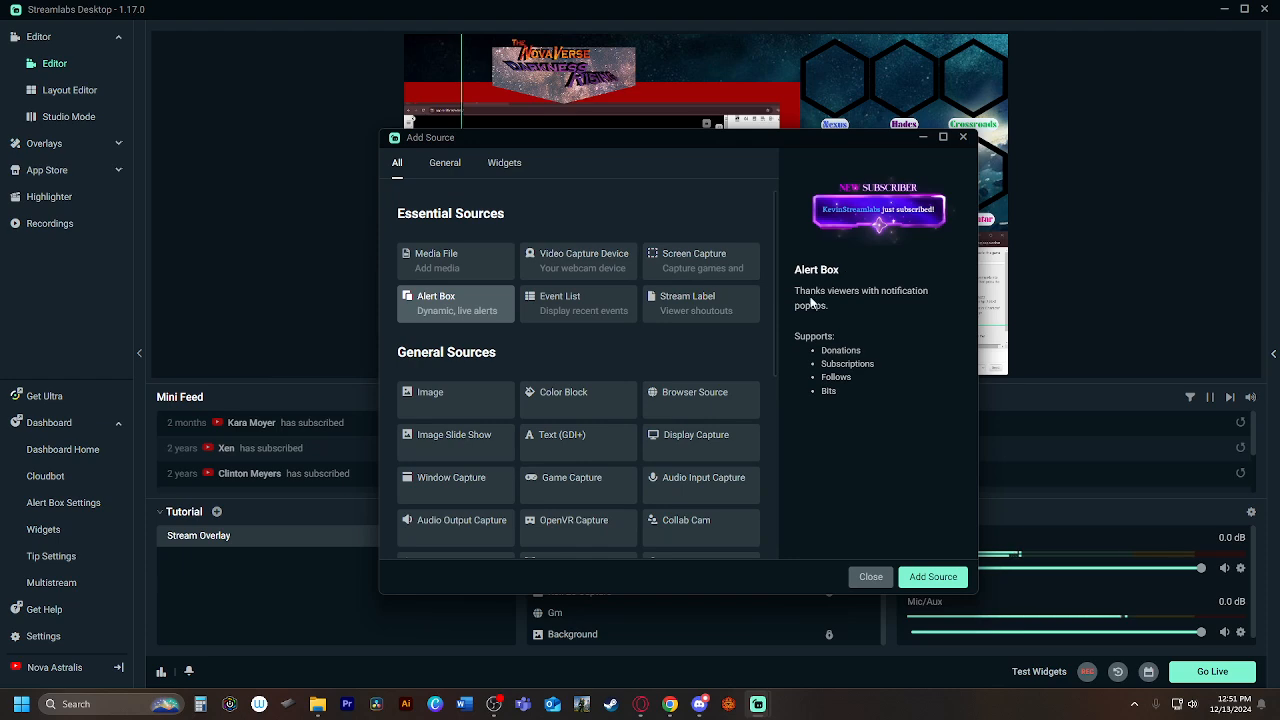
{"action": "left_click", "coordinate": [865, 580]}
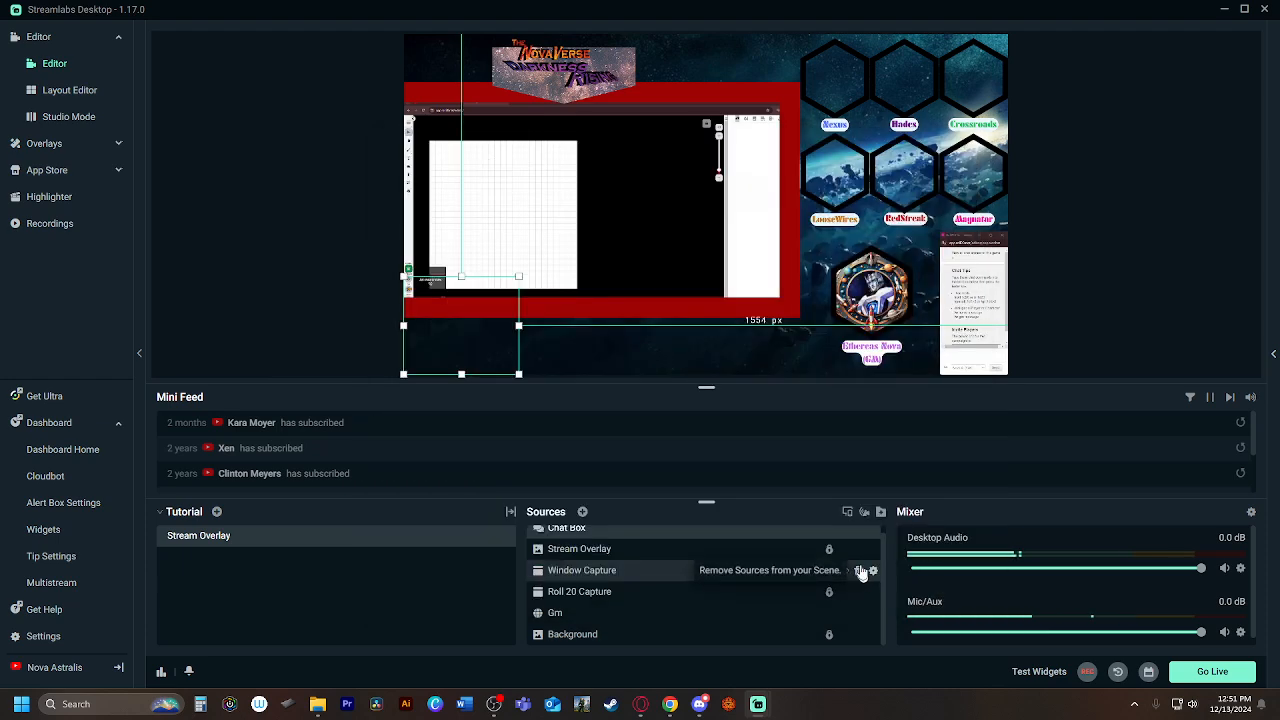